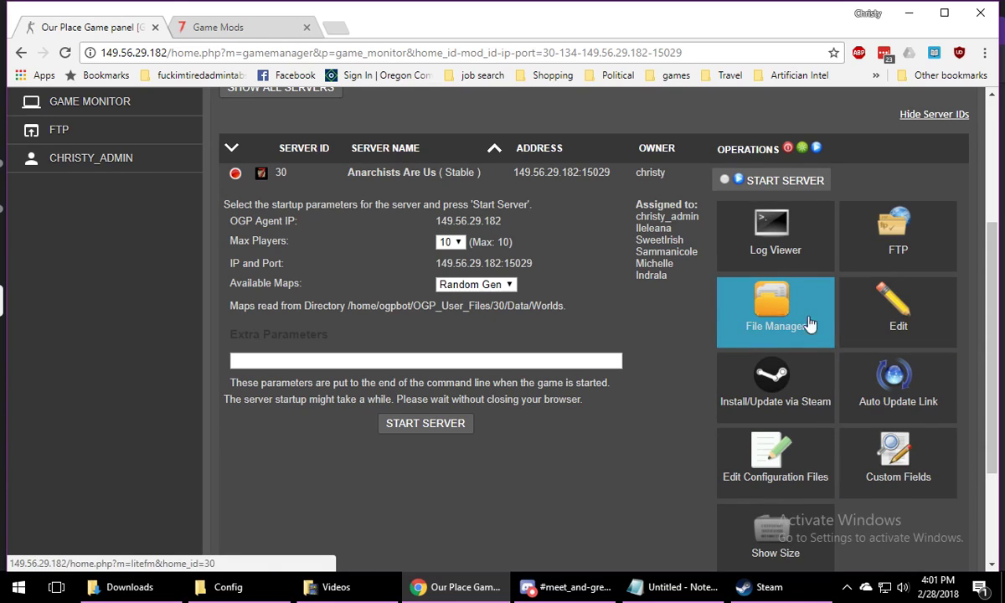
# View the edit settings page of the Anarchists Are Us server and return to its game monitor page
pyautogui.click(886, 312)
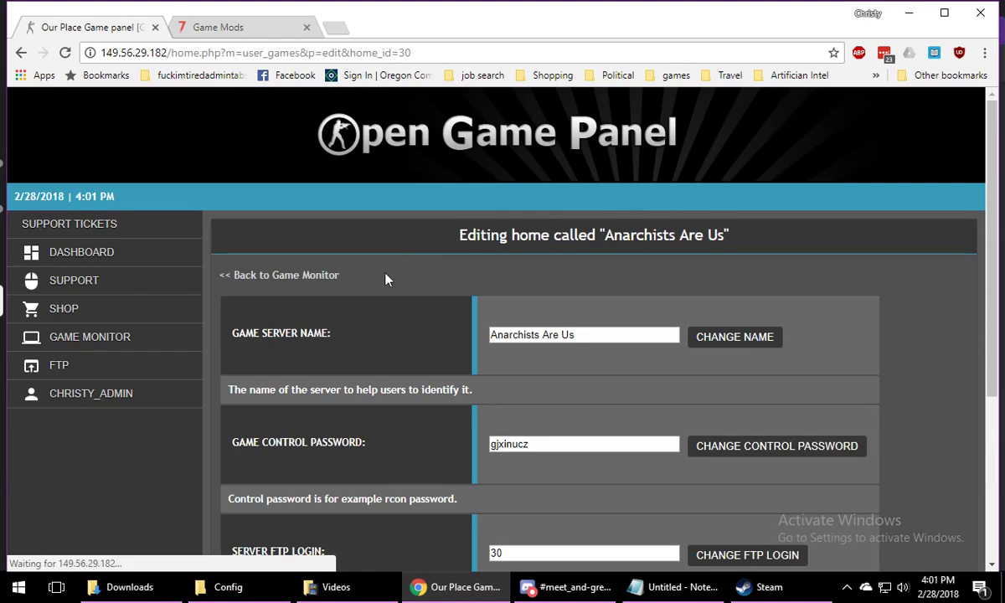
pyautogui.scroll(-5, 376, 386)
pyautogui.scroll(5, 377, 385)
pyautogui.click(21, 52)
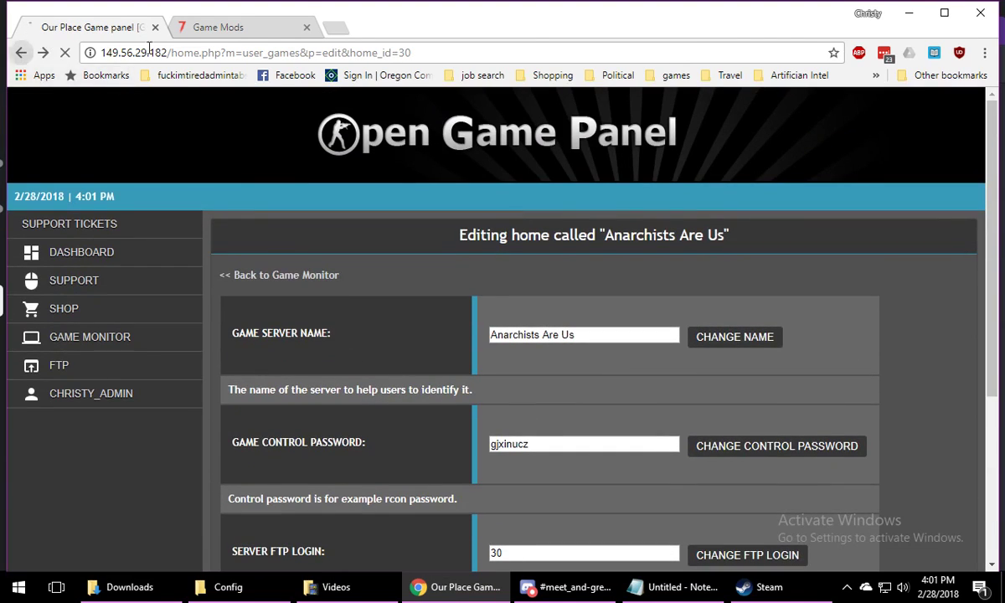
pyautogui.scroll(-2, 695, 406)
pyautogui.scroll(3, 695, 406)
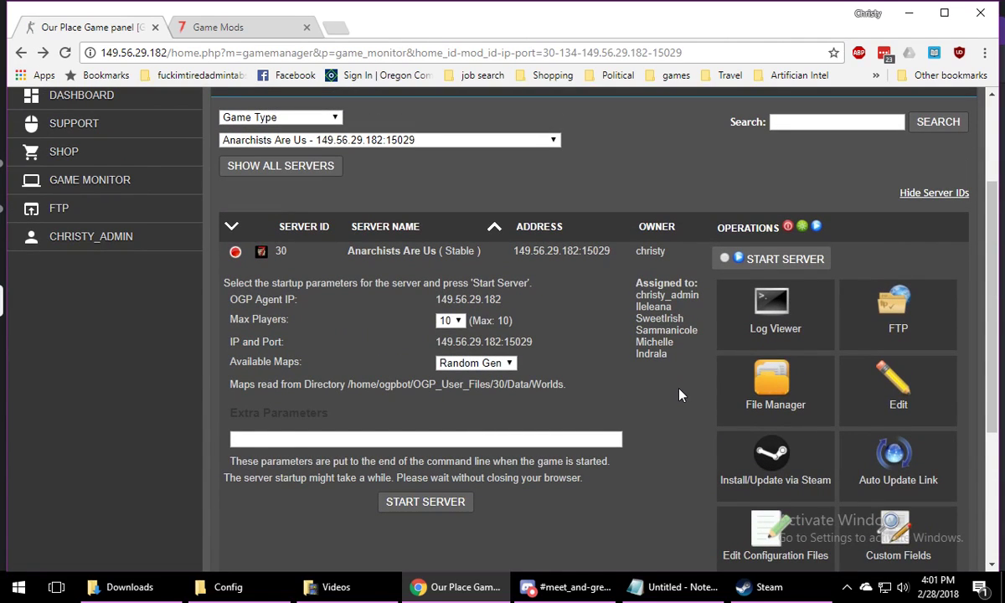
# Look through the server's root directory in the File Manager and return to the game monitor page
pyautogui.click(747, 375)
pyautogui.scroll(-3, 491, 374)
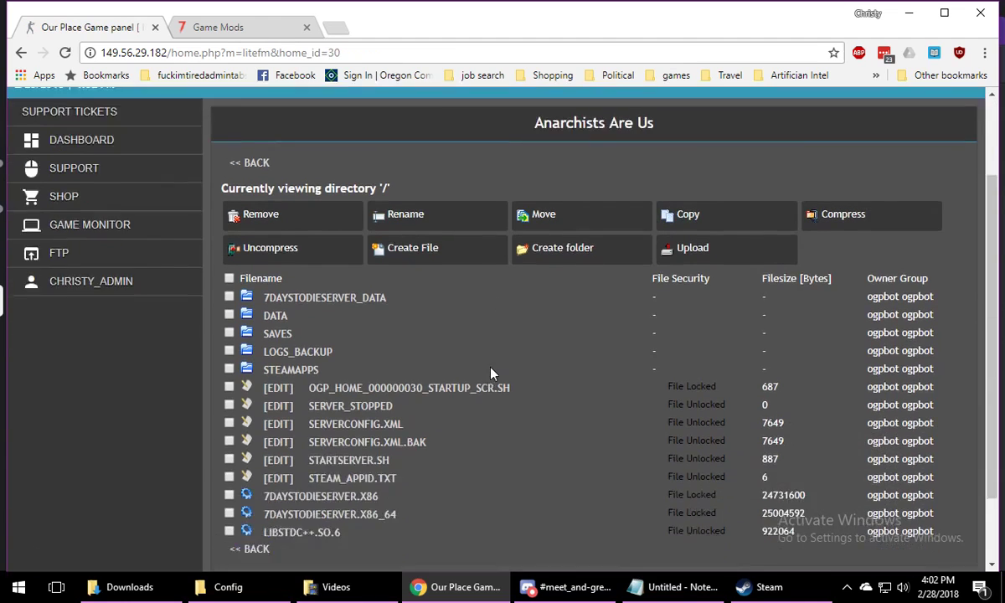
pyautogui.scroll(3, 491, 375)
pyautogui.scroll(-1, 492, 374)
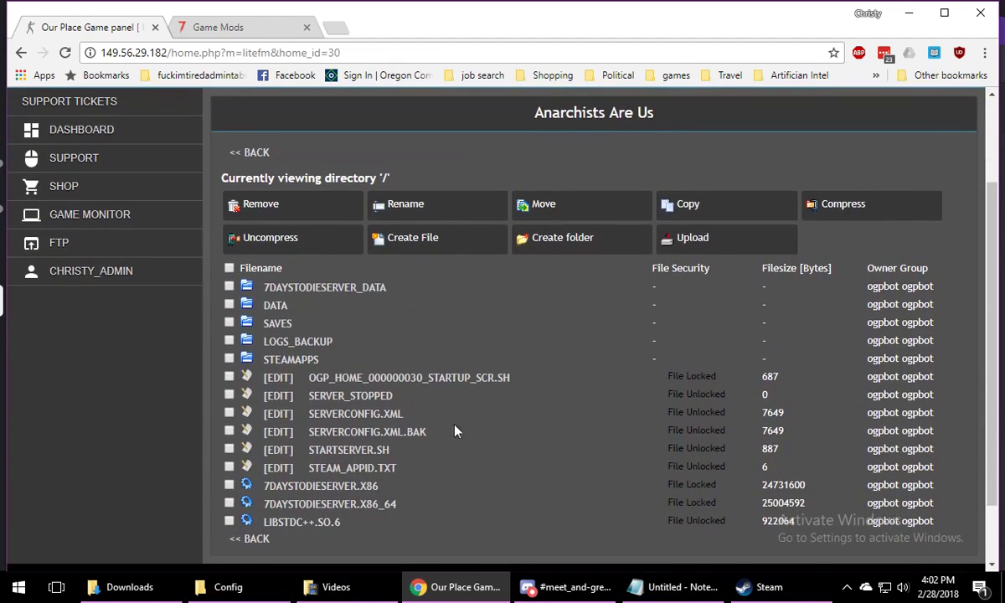
pyautogui.click(21, 55)
pyautogui.scroll(-1, 662, 272)
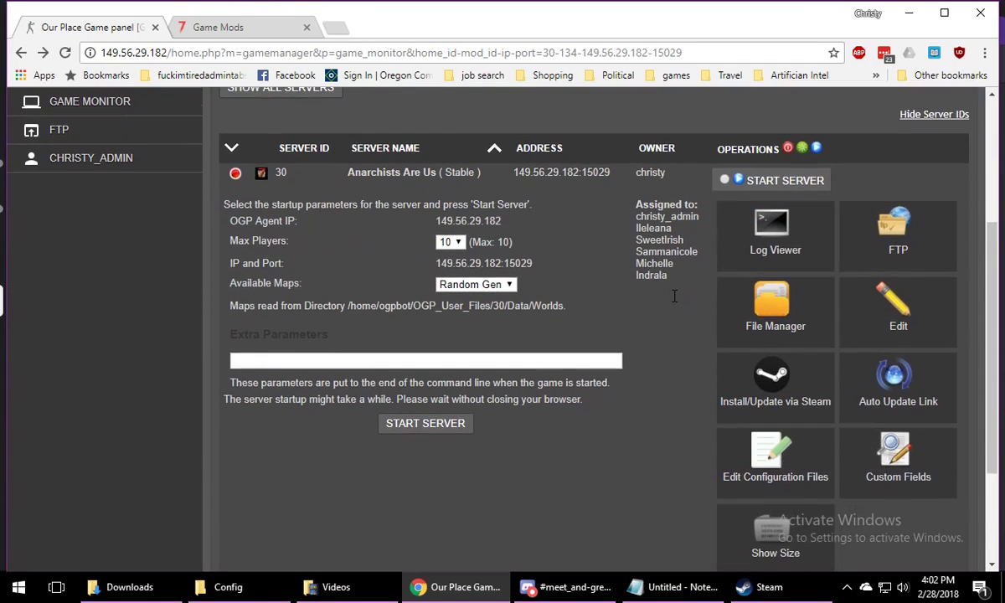
# Browse the 7 Days to Die Game Mods forum listing and open the Ravenhearst Mod thread
pyautogui.click(233, 31)
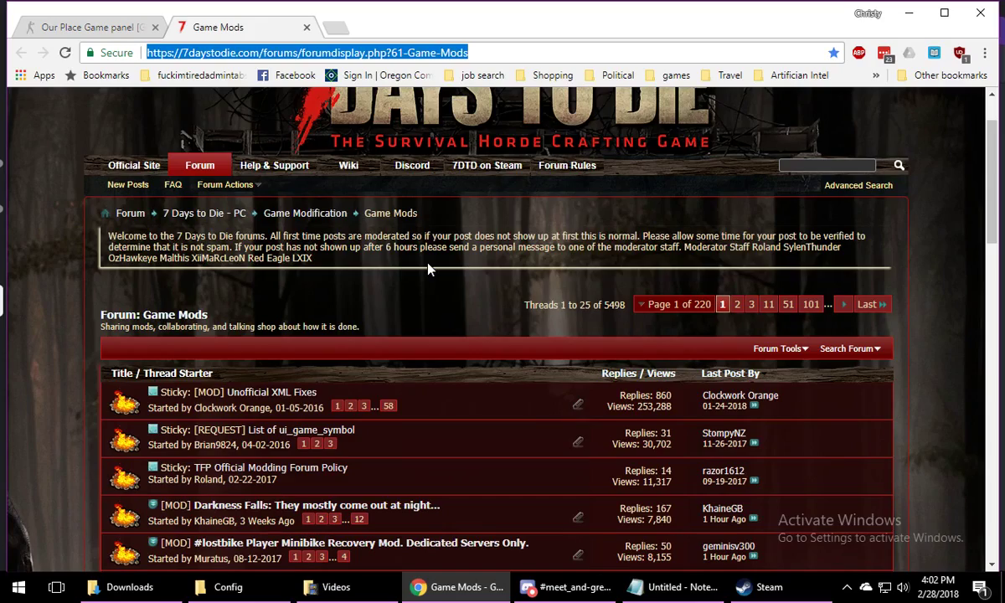
pyautogui.scroll(-2, 428, 266)
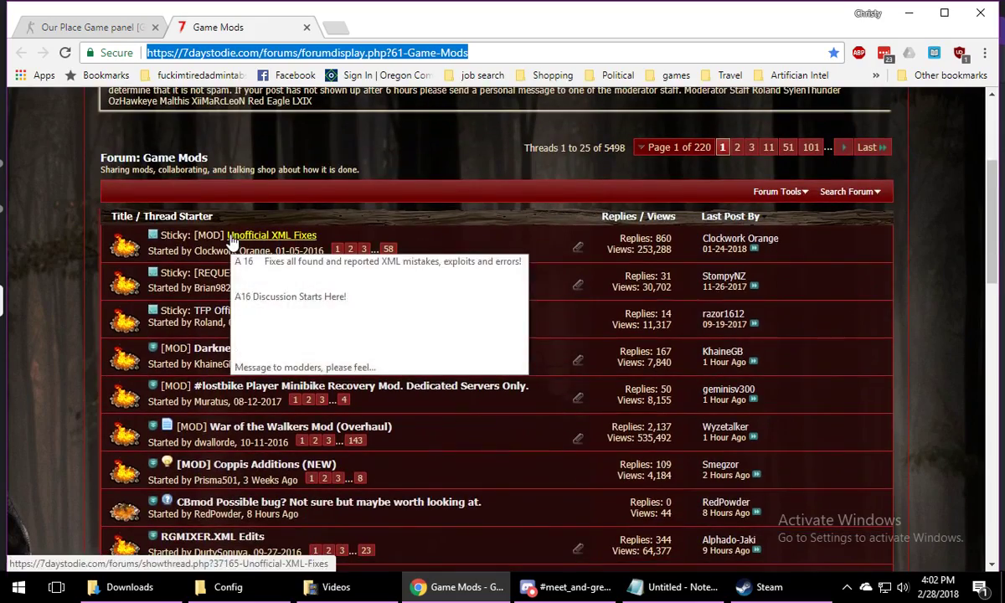
pyautogui.scroll(-1, 81, 272)
pyautogui.scroll(-1, 81, 272)
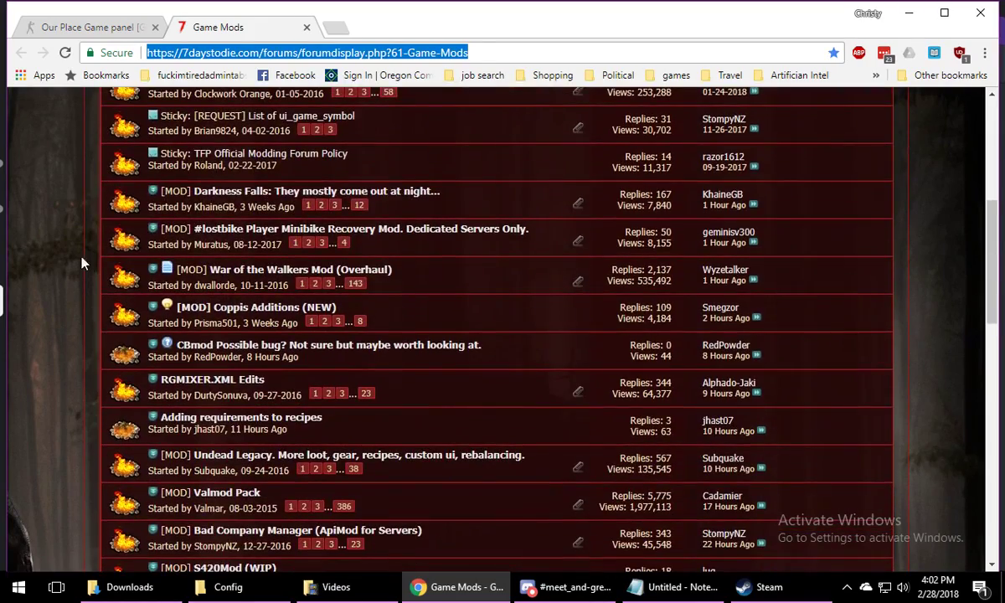
pyautogui.scroll(-1, 276, 201)
pyautogui.scroll(-1, 334, 221)
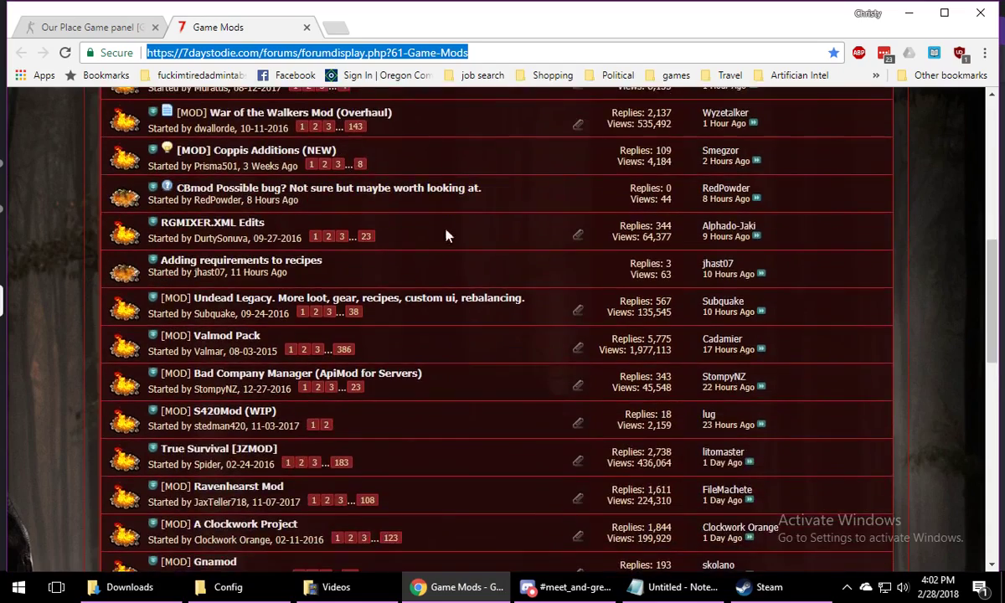
pyautogui.scroll(1, 541, 232)
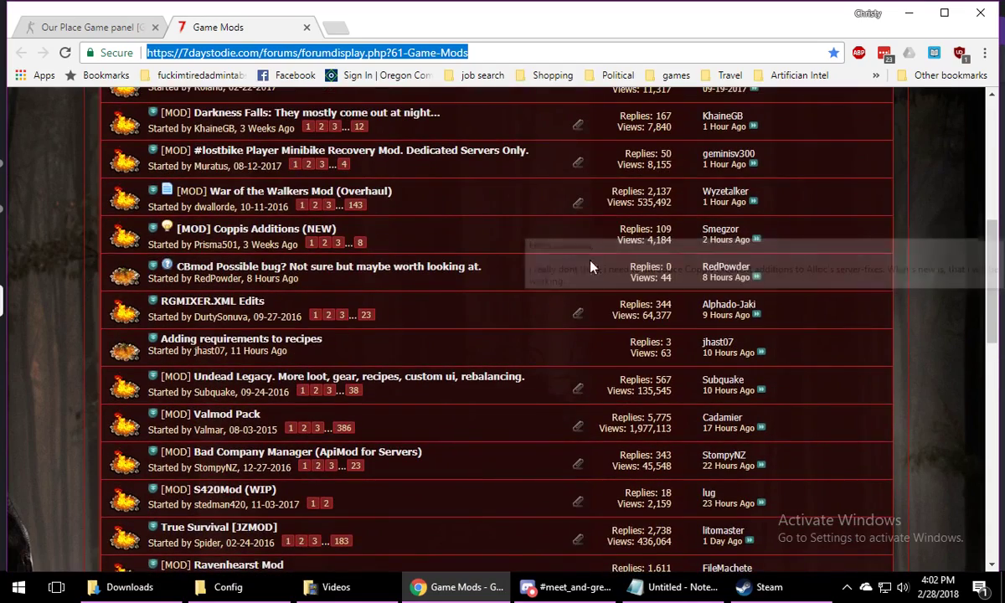
pyautogui.scroll(-3, 576, 262)
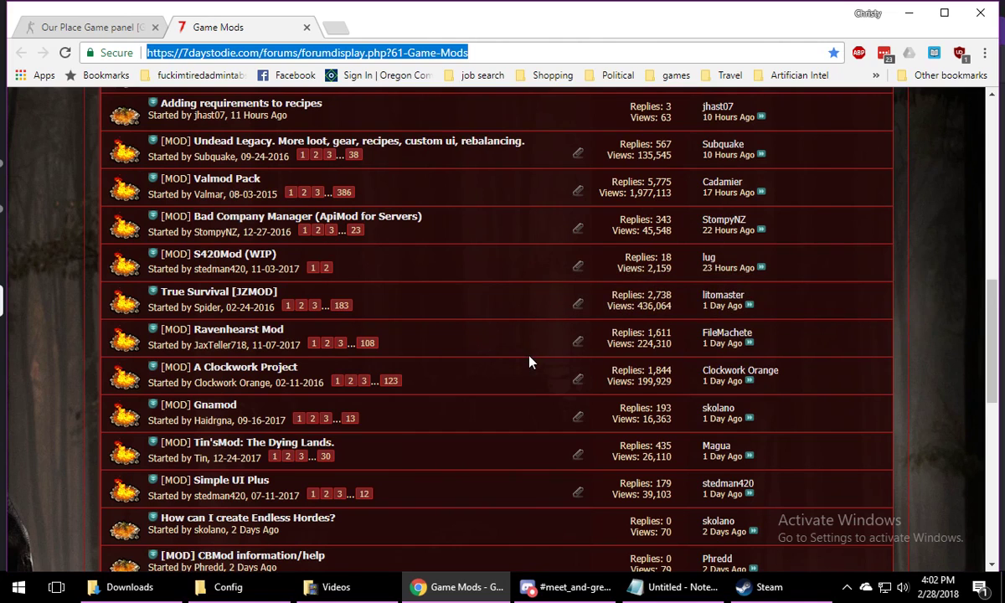
pyautogui.click(236, 332)
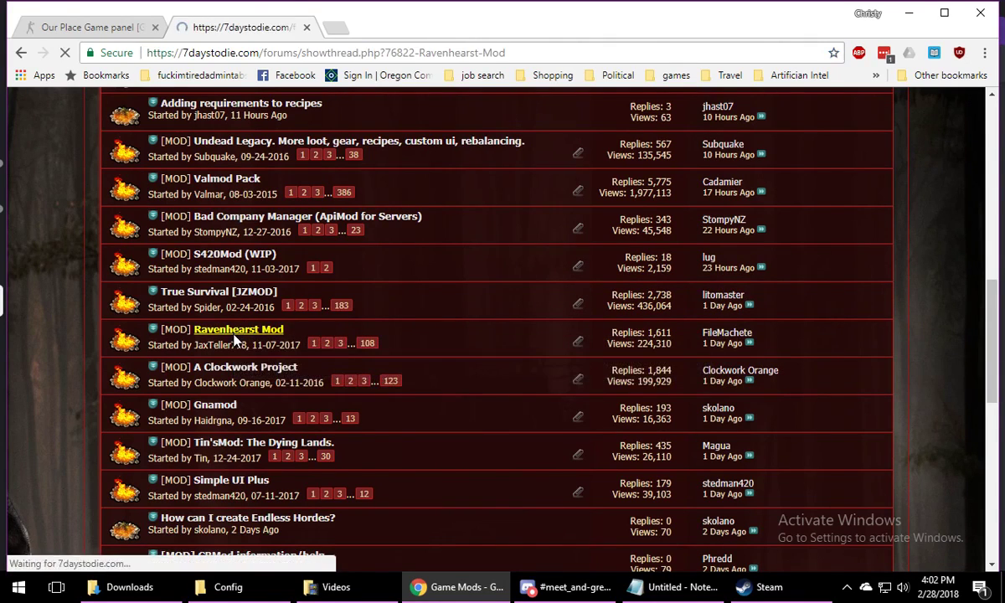
# Read through the Ravenhearst thread's description, dedicated server links and other available files
pyautogui.scroll(-5, 565, 319)
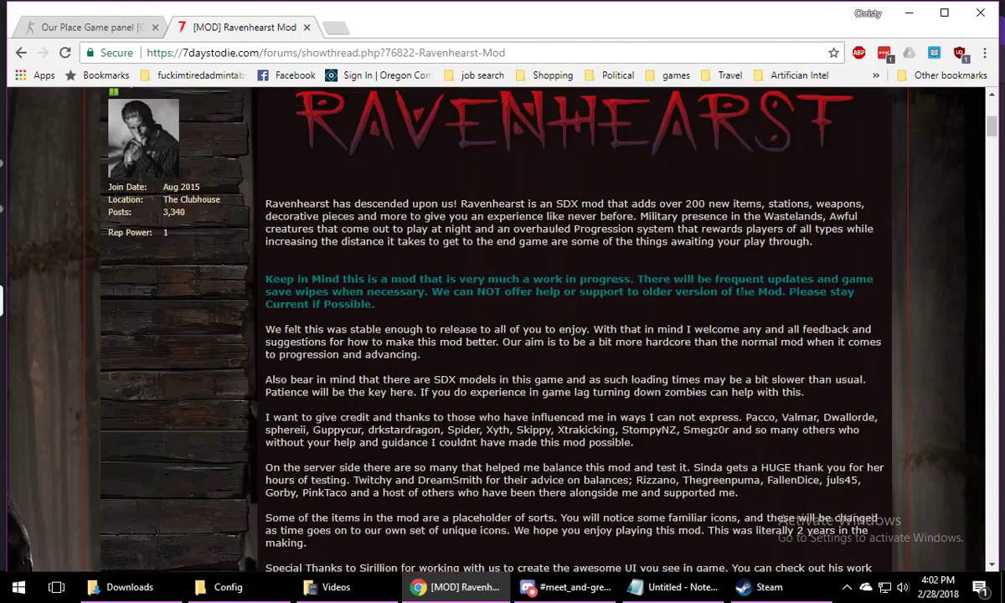
pyautogui.scroll(1, 728, 293)
pyautogui.scroll(-5, 446, 336)
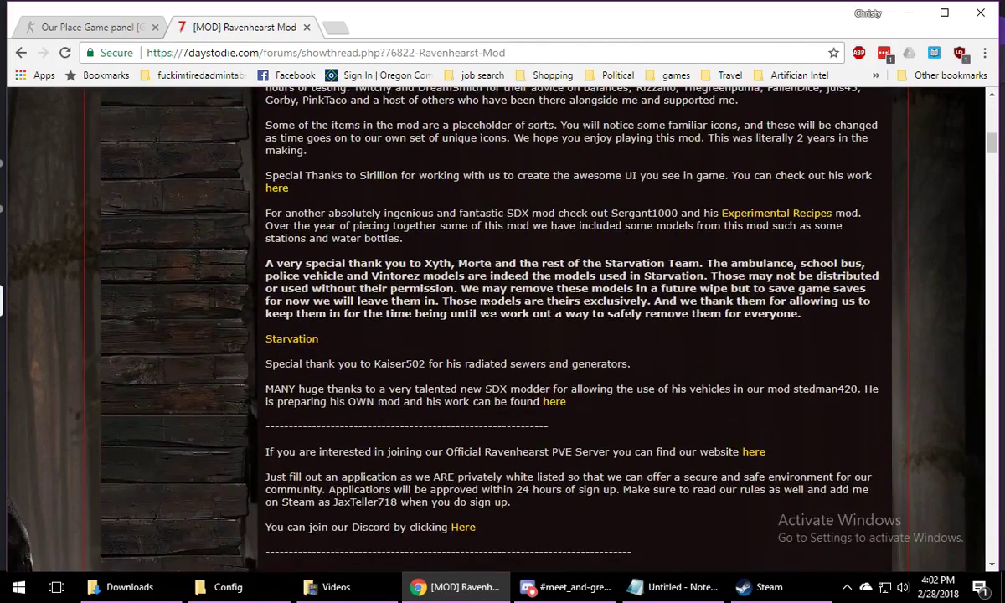
pyautogui.scroll(-1, 503, 261)
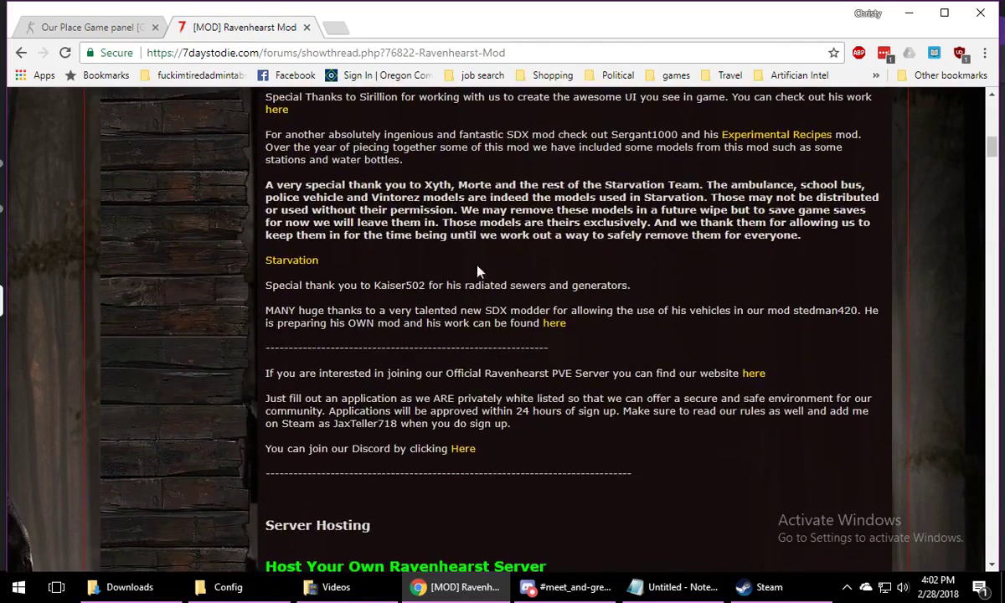
pyautogui.scroll(-10, 601, 285)
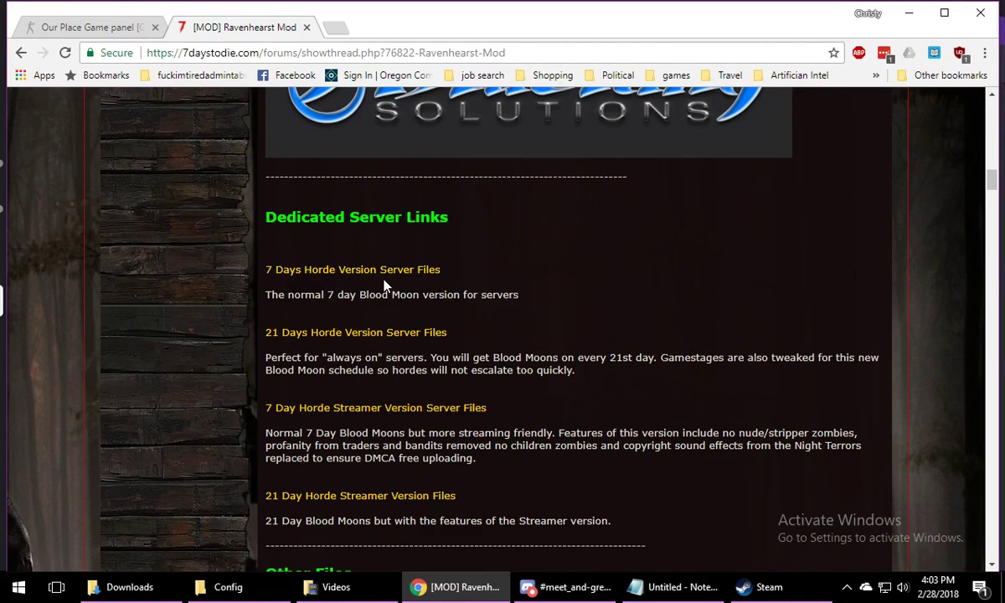
pyautogui.scroll(-4, 498, 287)
pyautogui.scroll(-1, 598, 289)
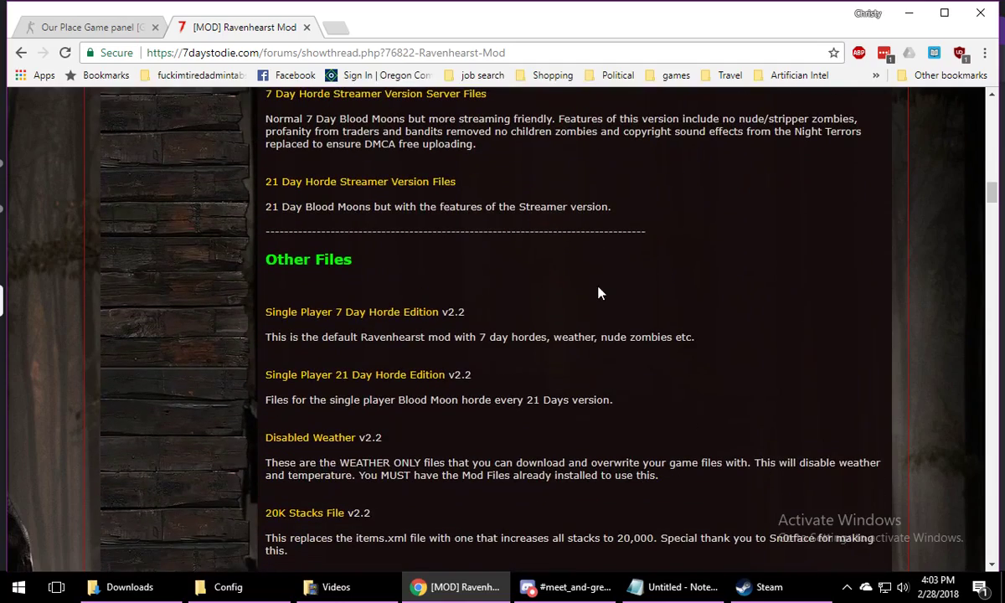
pyautogui.scroll(3, 599, 292)
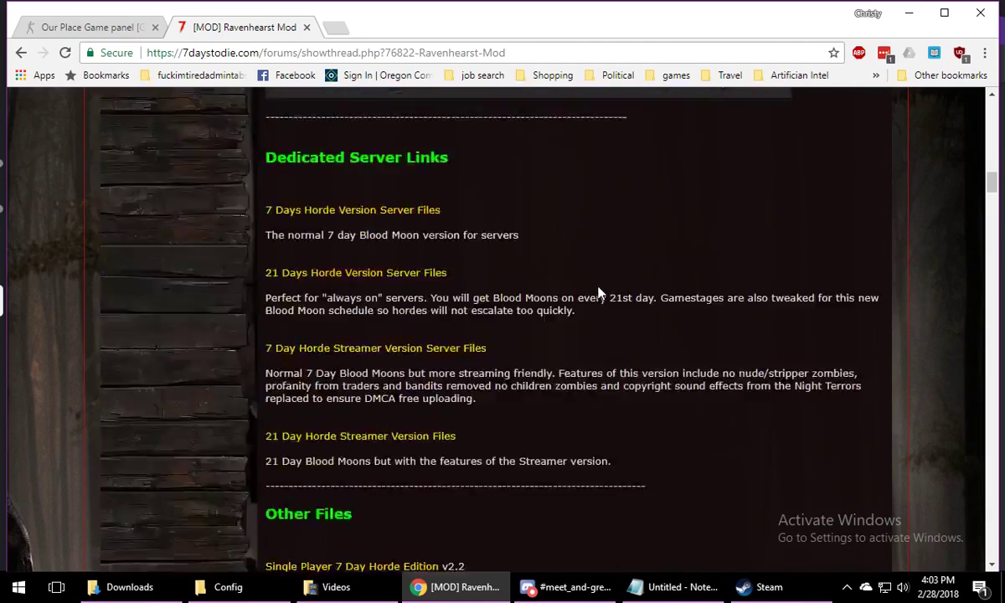
pyautogui.scroll(-5, 598, 292)
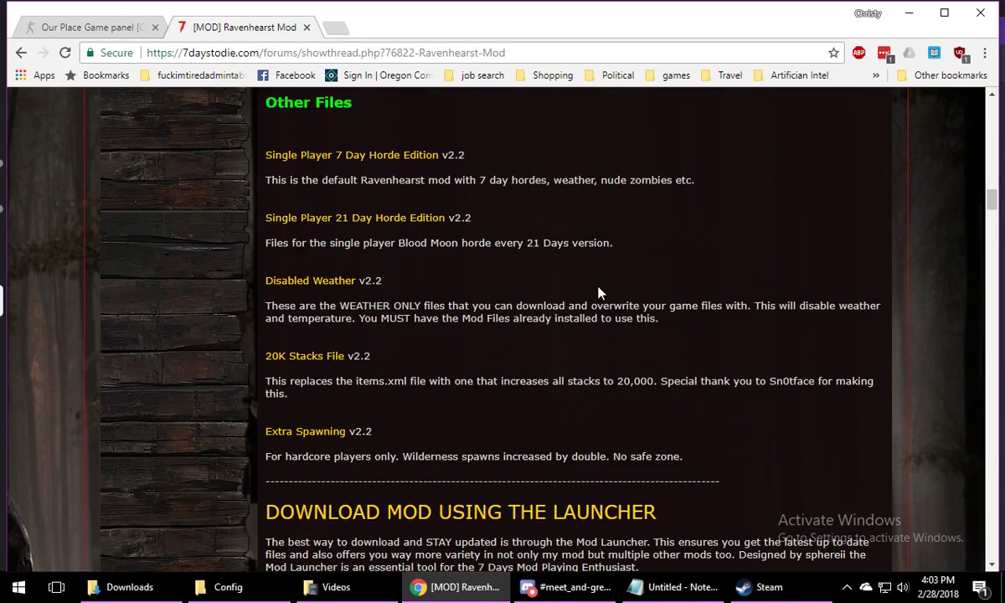
# Download the 7 Days Horde Version Server Files from the thread's Dedicated Server Links
pyautogui.scroll(1, 599, 292)
pyautogui.scroll(2, 335, 435)
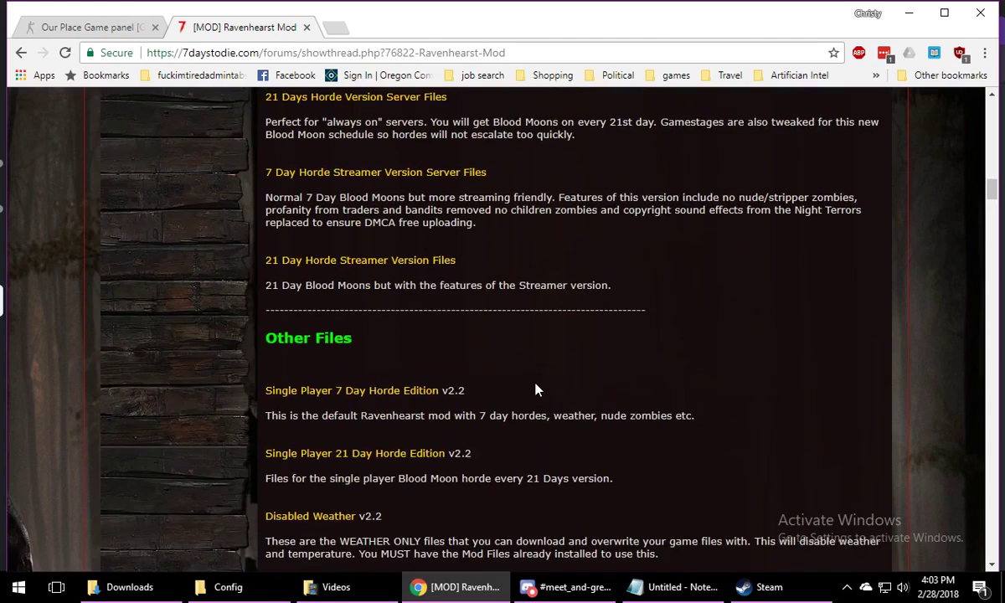
pyautogui.scroll(3, 535, 389)
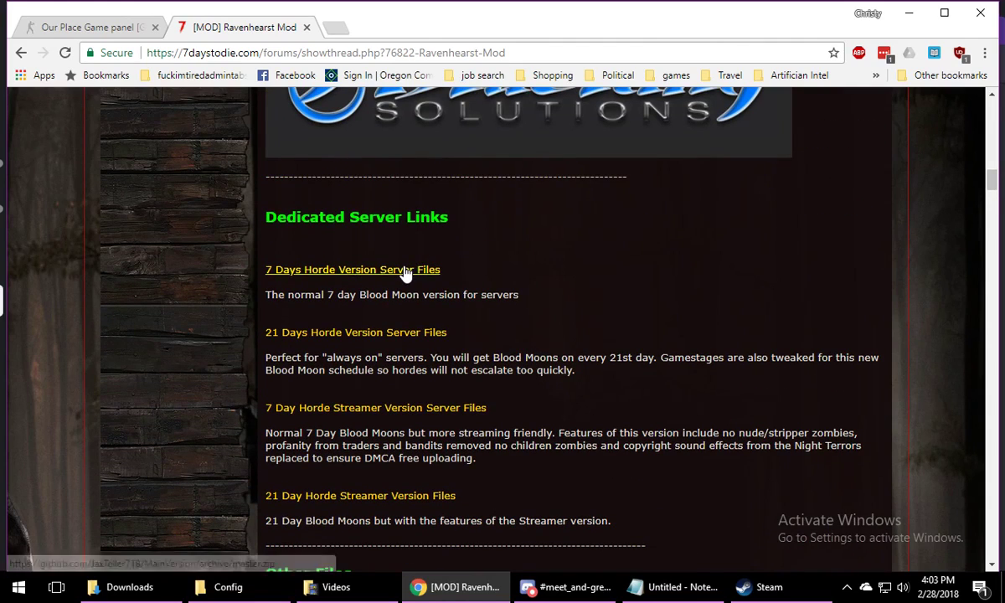
pyautogui.click(423, 270)
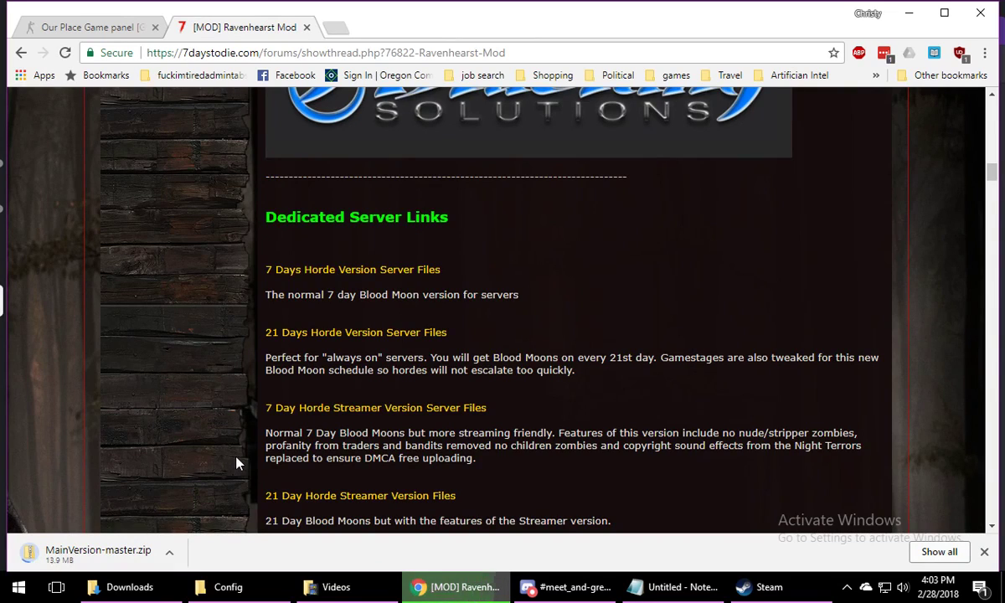
pyautogui.moveTo(452, 593)
# Find FileZilla on the computer, pin it to Start, launch it and shift its window to uncover the browser tabs
pyautogui.click(19, 587)
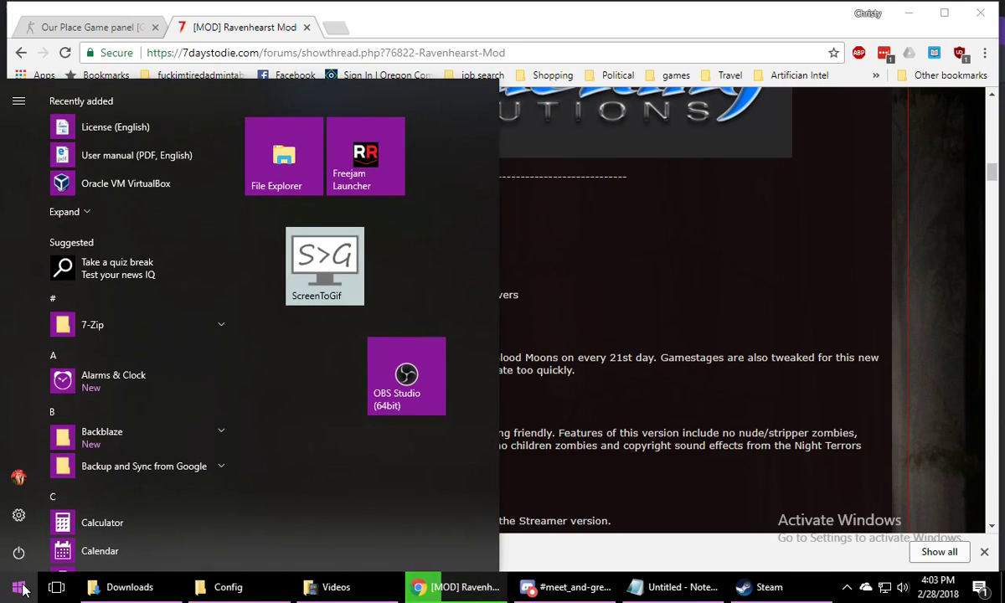
pyautogui.write('f')
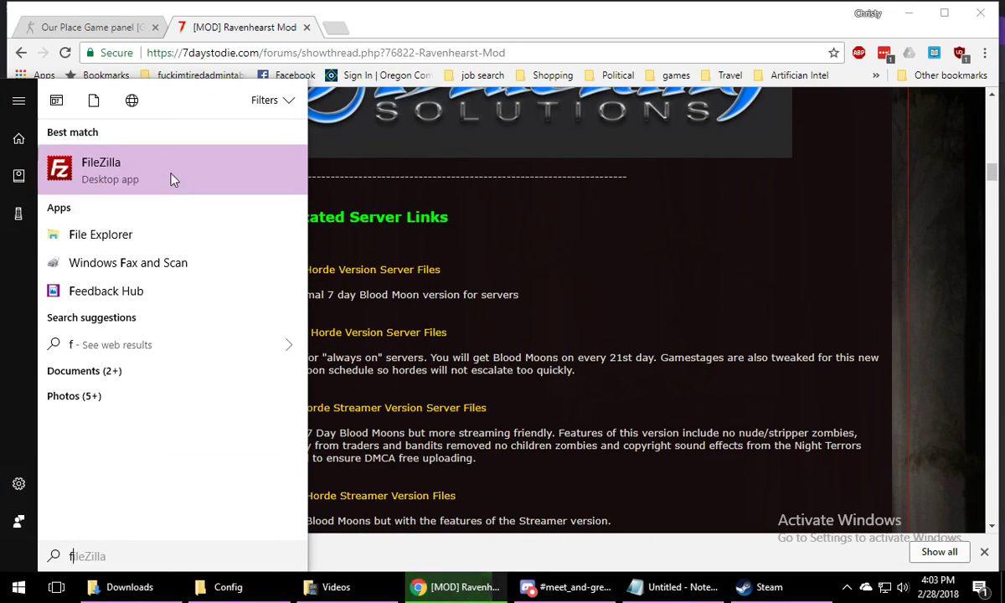
pyautogui.rightClick(168, 178)
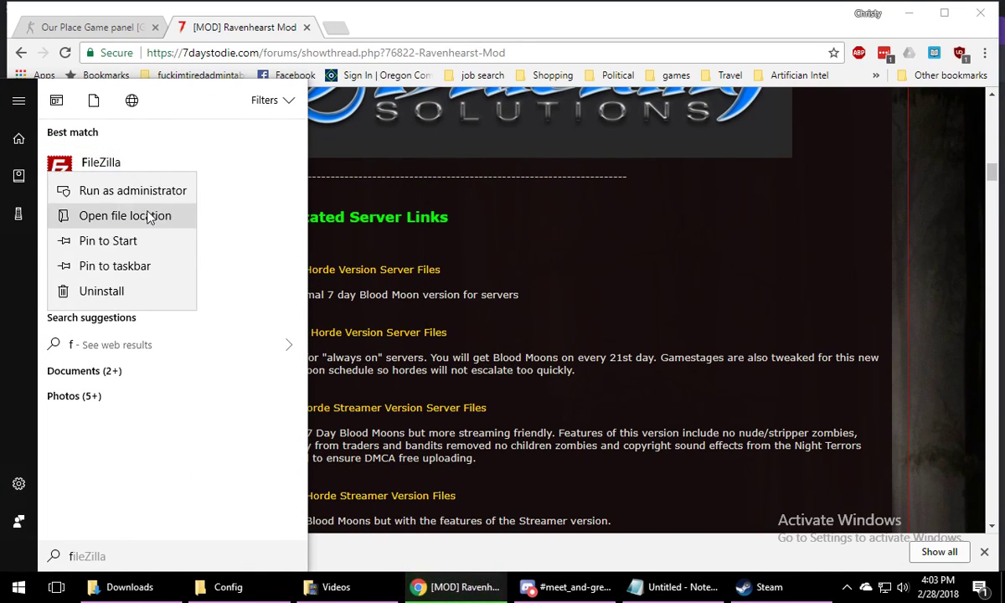
pyautogui.click(147, 247)
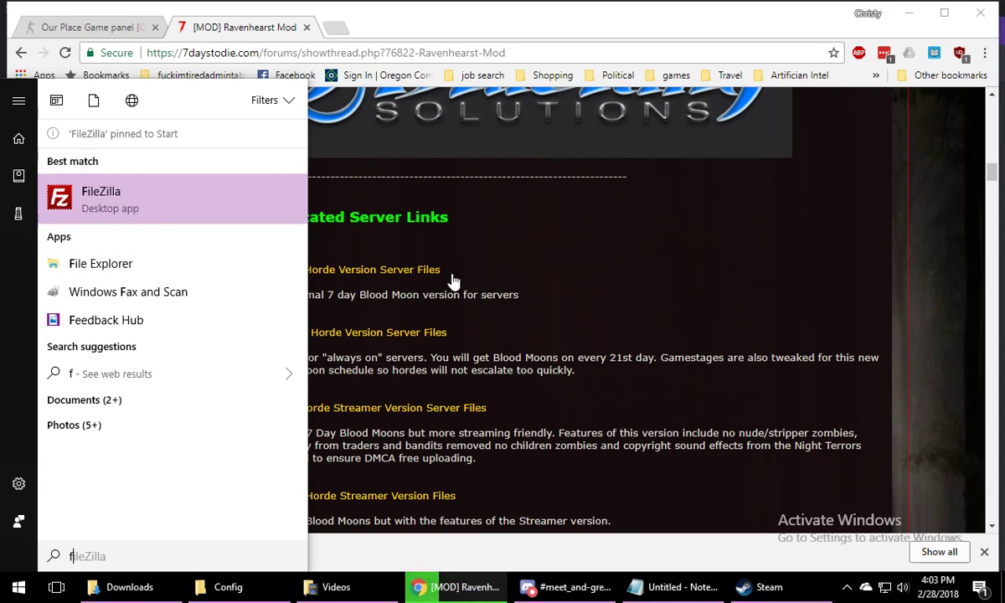
pyautogui.click(681, 238)
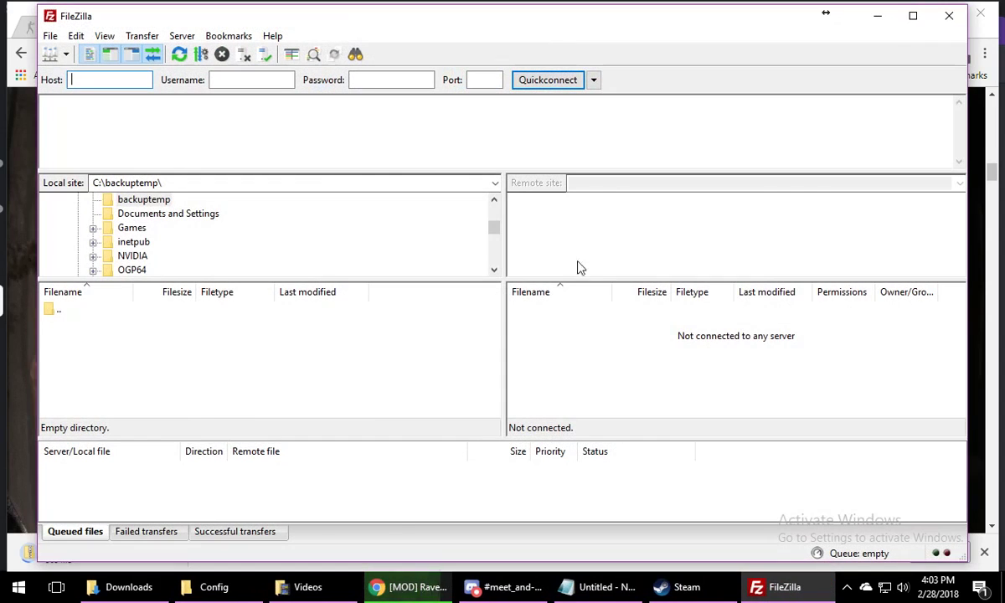
pyautogui.moveTo(632, 26); pyautogui.dragTo(687, 94)
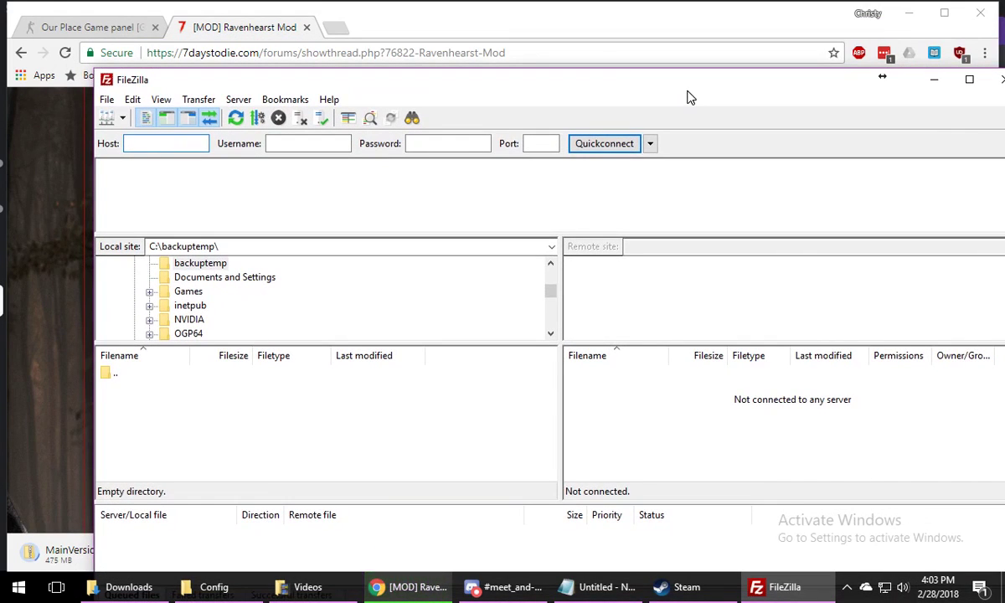
# Switch back to the game panel in the browser, open the server's edit page and select the Server FTP Login value
pyautogui.click(77, 30)
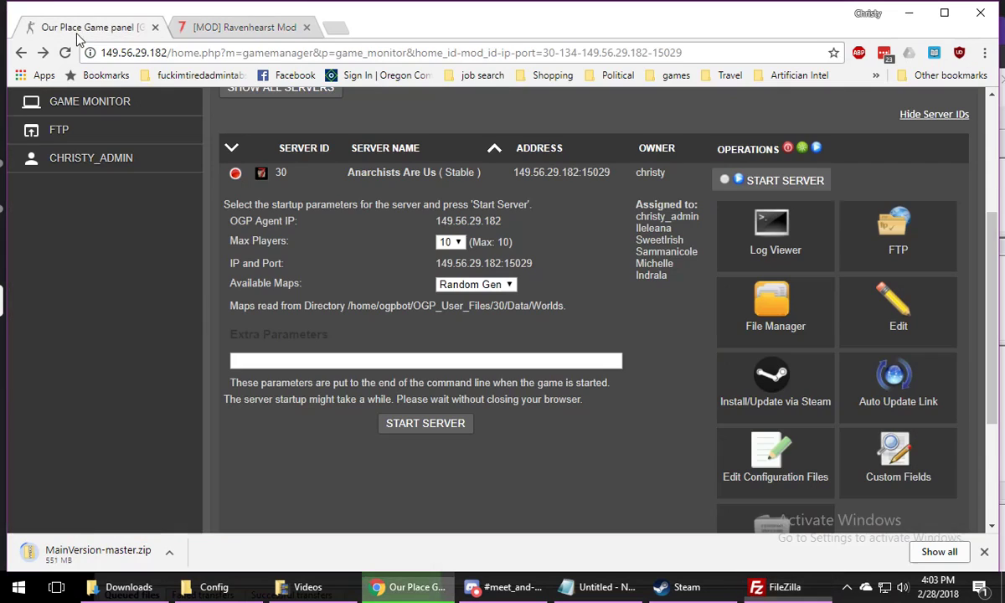
pyautogui.click(775, 459)
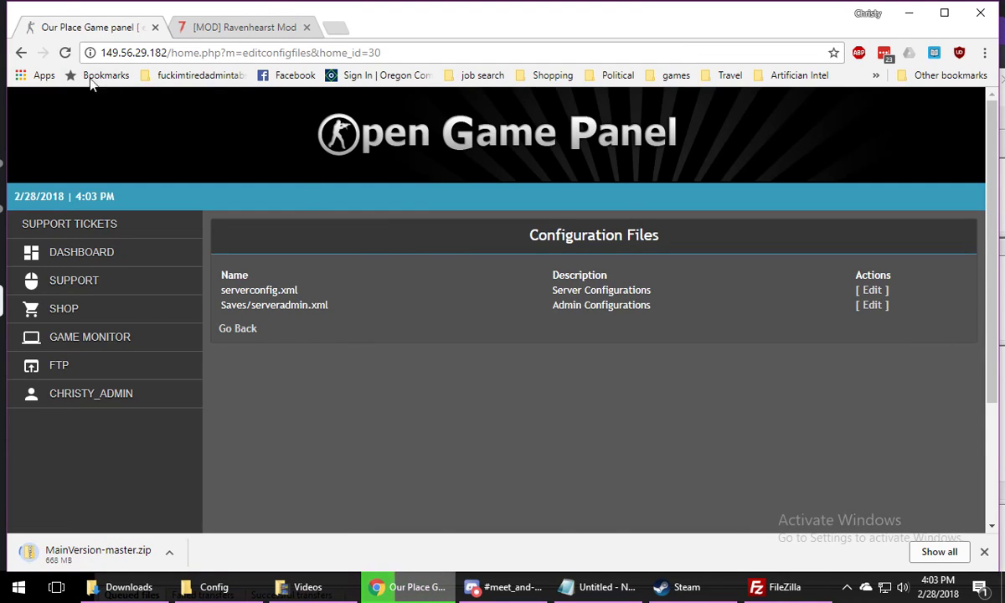
pyautogui.click(21, 52)
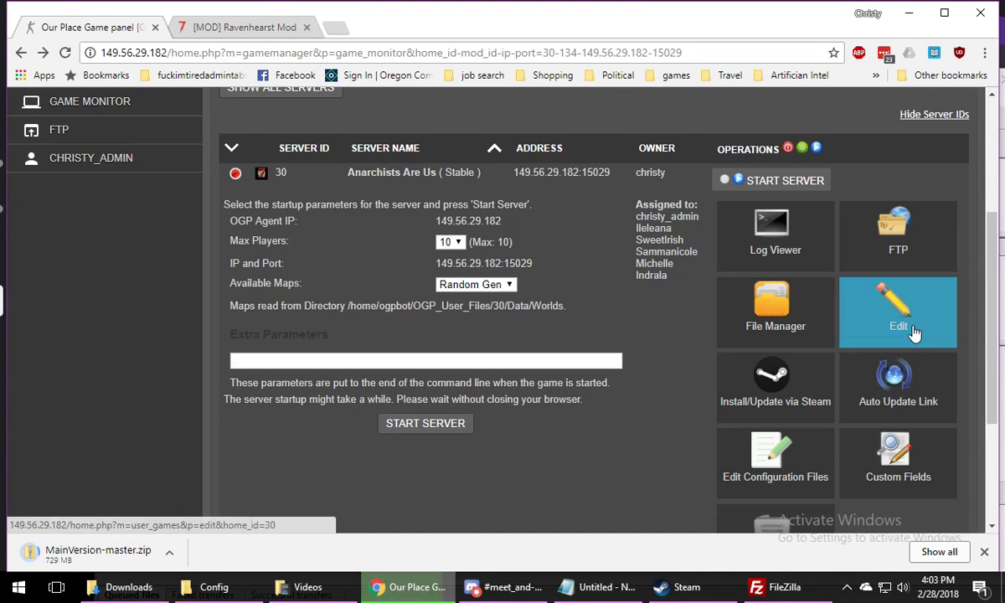
pyautogui.click(913, 333)
pyautogui.scroll(-3, 369, 329)
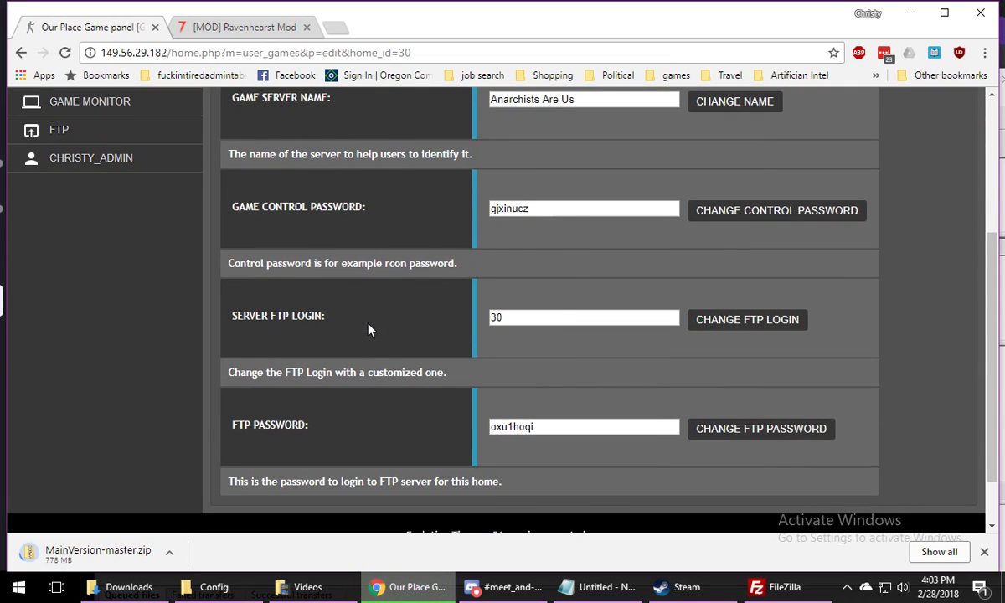
pyautogui.doubleClick(492, 316)
pyautogui.hotkey('ctrl', 'c')
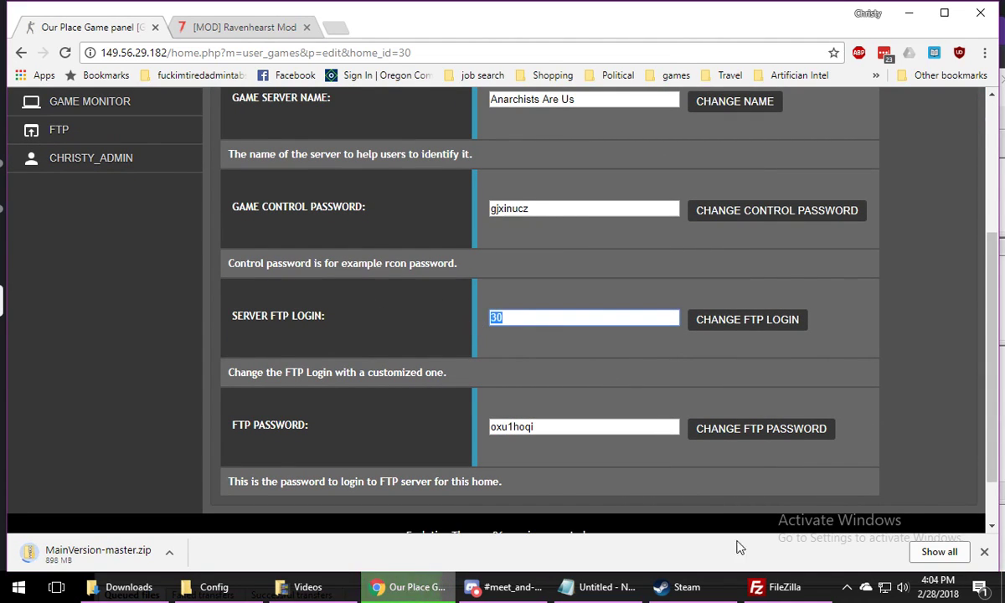
# Switch to FileZilla and open the tutorial site's settings in the Site Manager
pyautogui.click(766, 587)
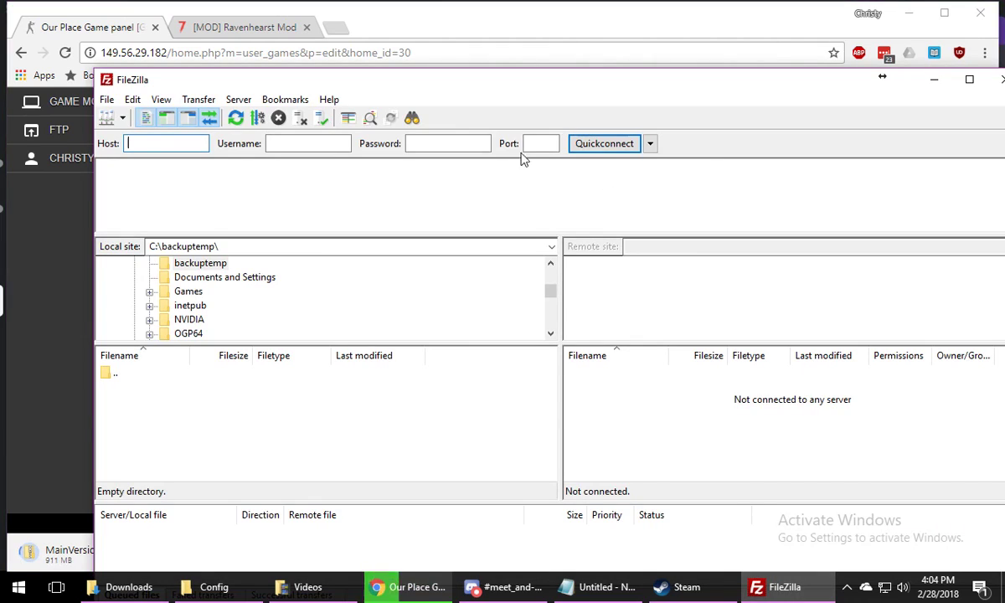
pyautogui.click(106, 118)
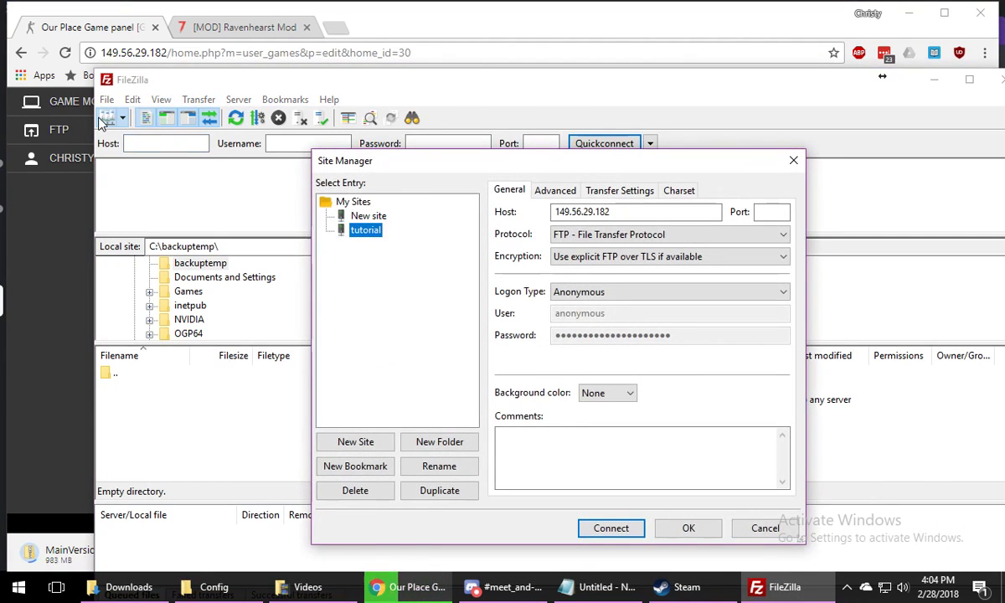
pyautogui.click(626, 213)
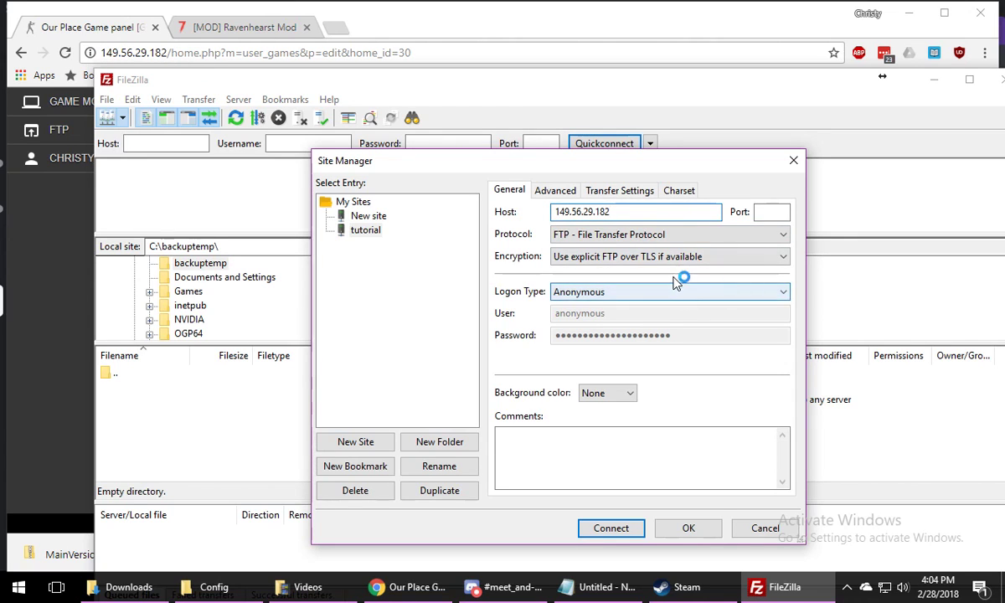
# Set the tutorial site's protocol to SFTP - SSH File Transfer Protocol and its logon type to Normal
pyautogui.click(580, 235)
pyautogui.click(605, 250)
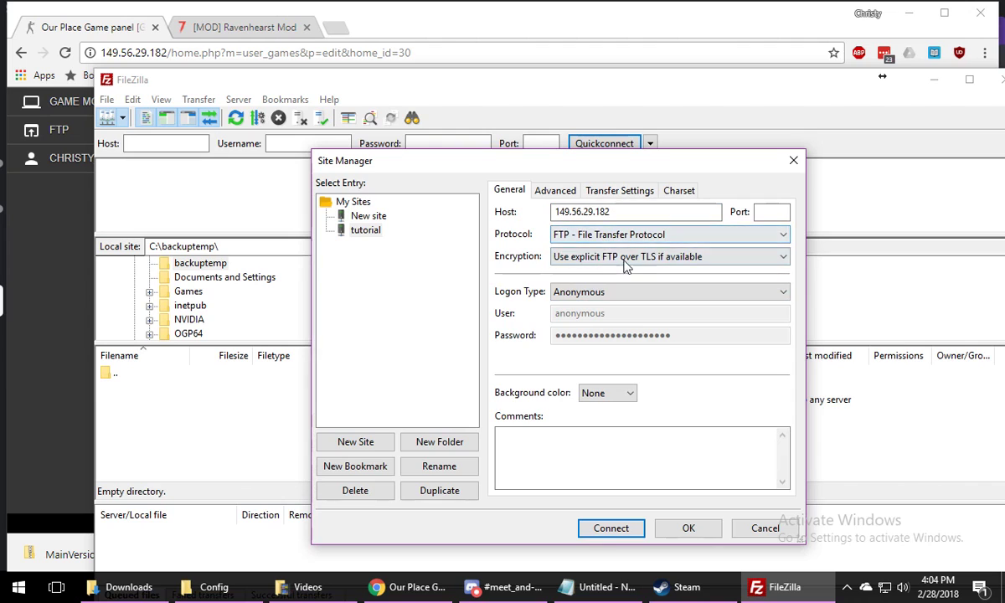
pyautogui.click(628, 260)
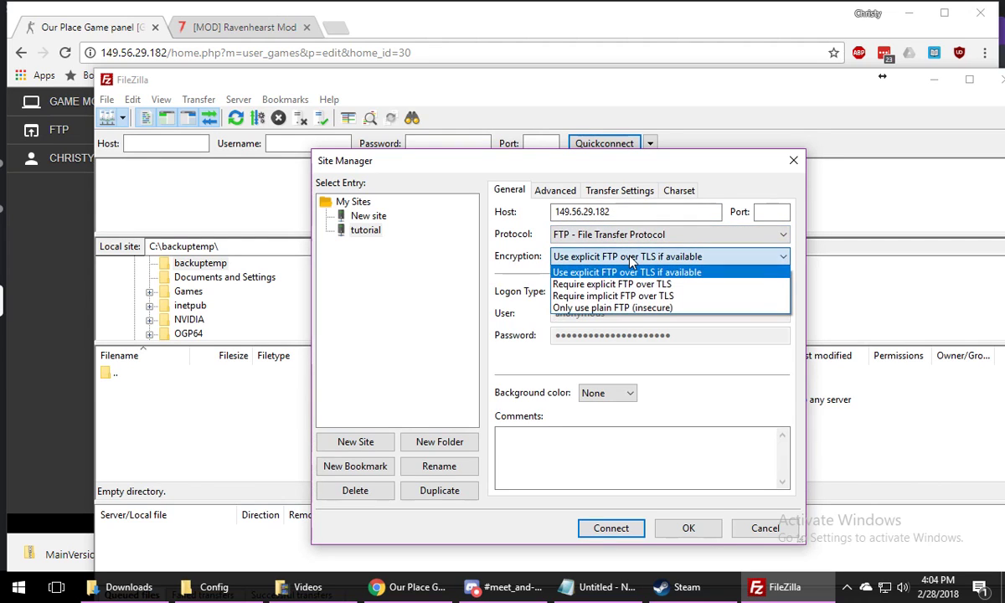
pyautogui.click(630, 259)
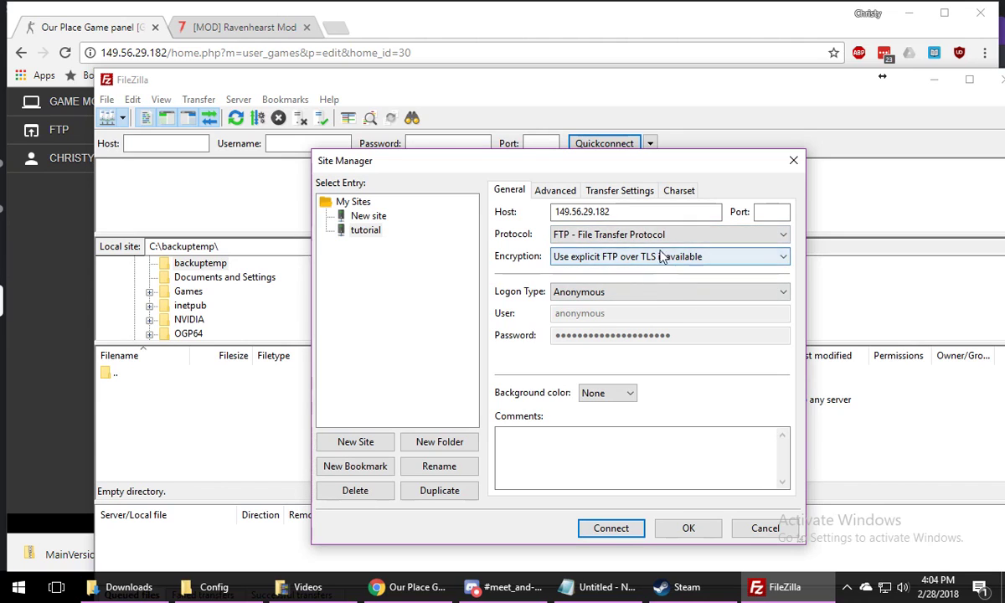
pyautogui.click(644, 235)
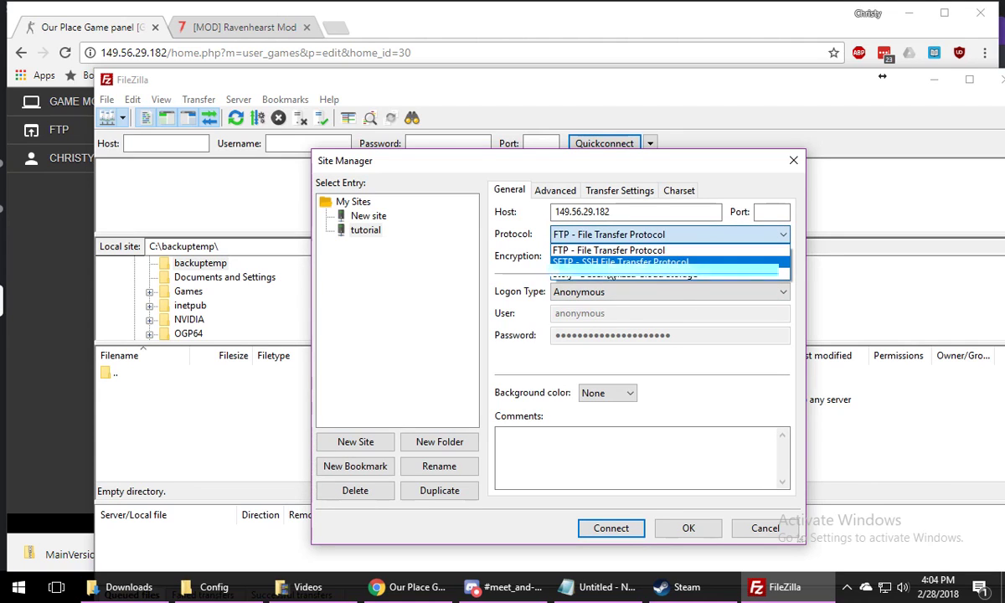
pyautogui.click(616, 262)
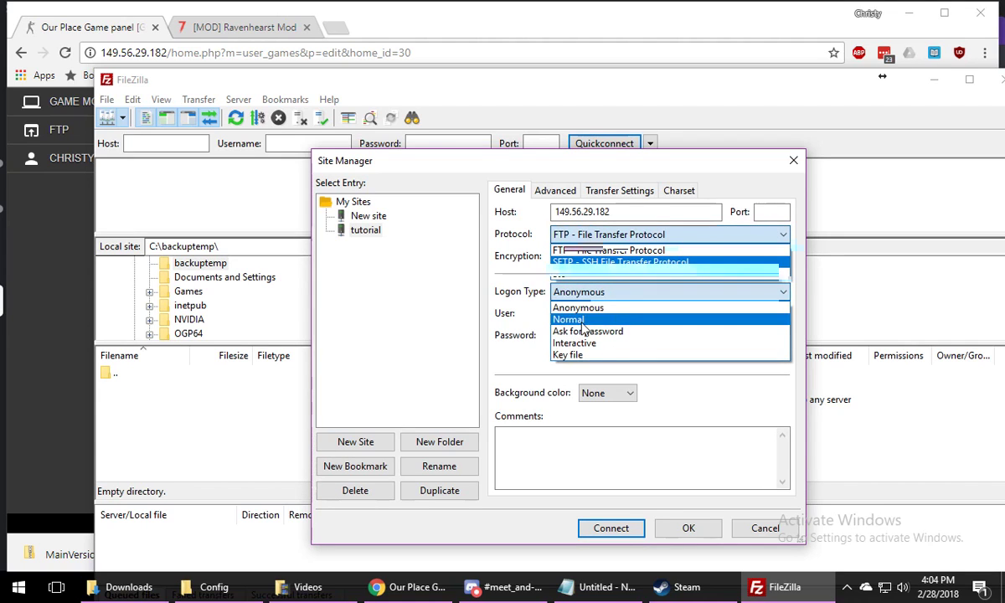
pyautogui.click(583, 322)
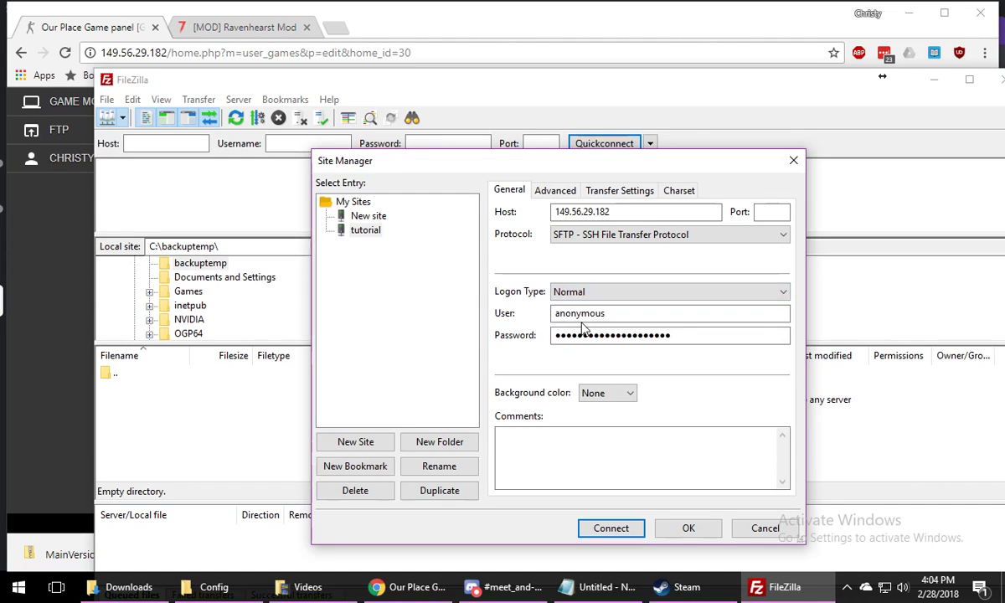
# Replace the tutorial site's anonymous user with the copied server FTP login
pyautogui.doubleClick(610, 314)
pyautogui.rightClick(571, 315)
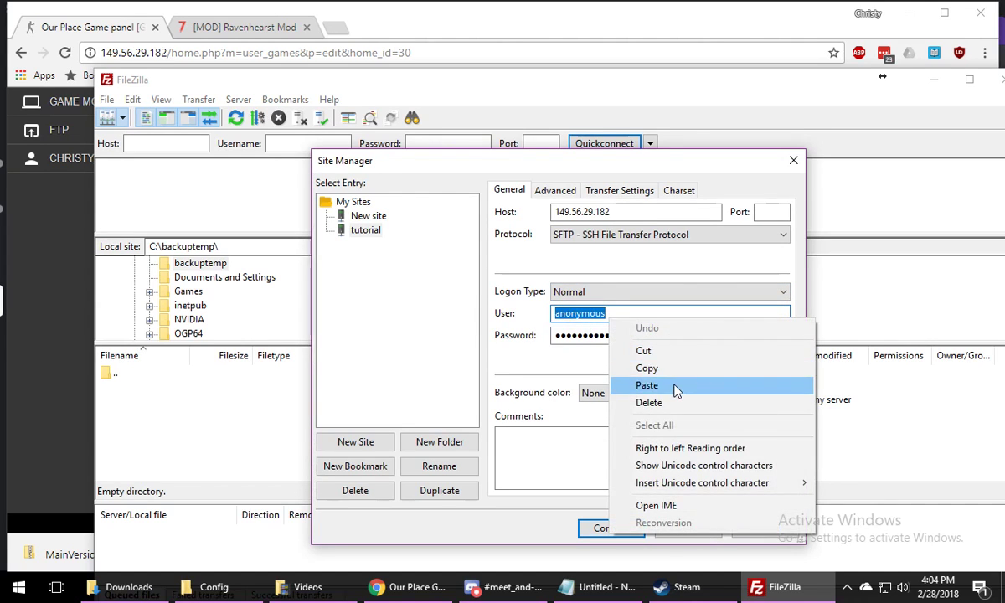
pyautogui.click(673, 385)
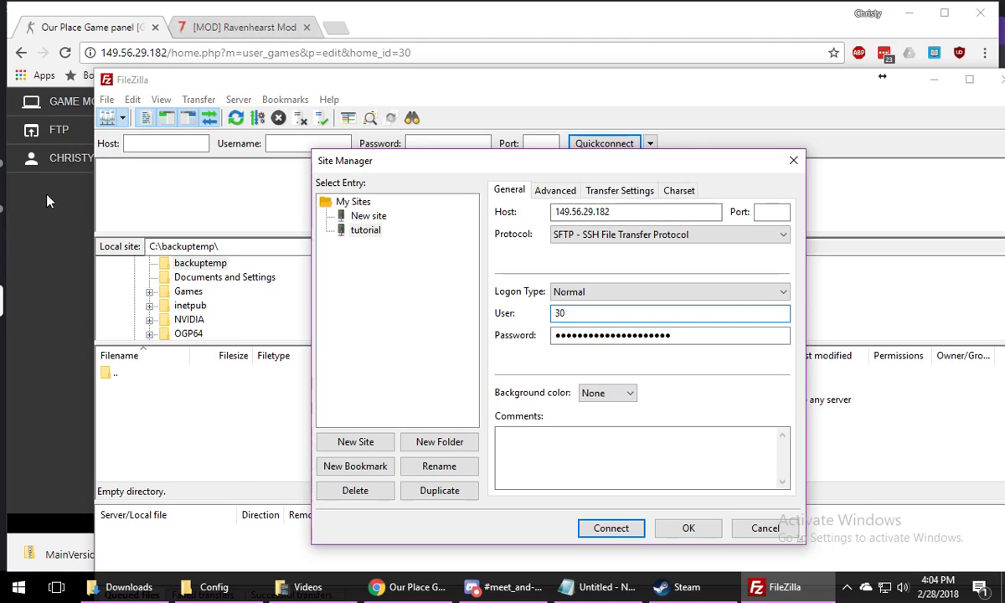
# Copy the FTP password from the game panel's edit page into the tutorial site's password field and try to connect
pyautogui.click(46, 201)
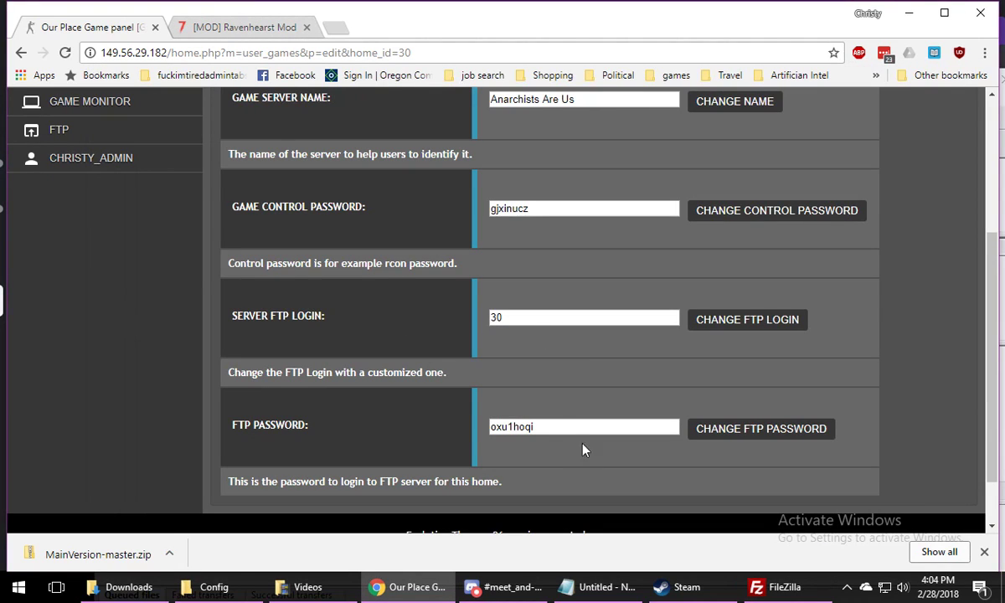
pyautogui.doubleClick(501, 426)
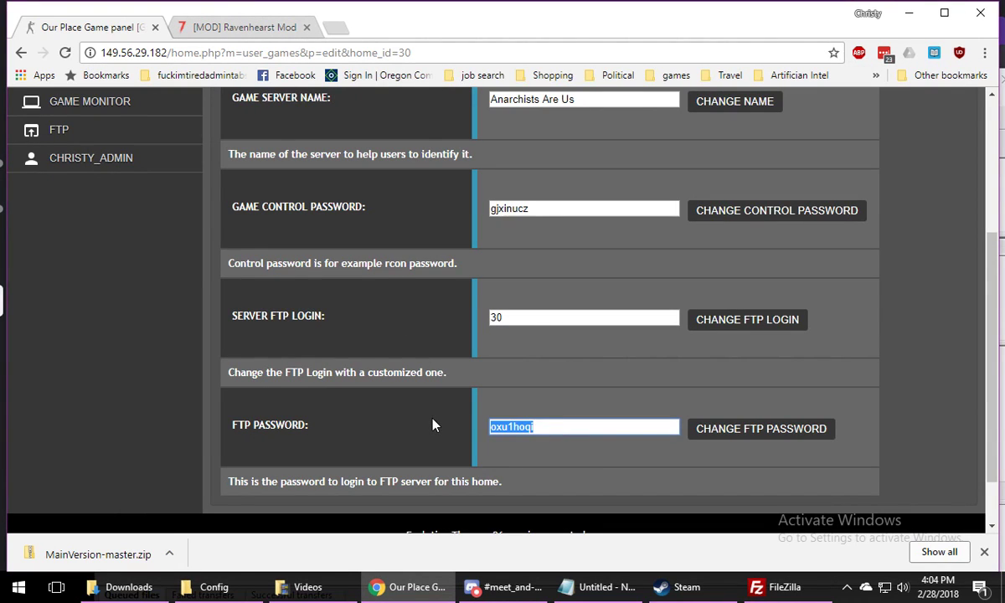
pyautogui.rightClick(529, 427)
pyautogui.click(529, 453)
pyautogui.click(775, 587)
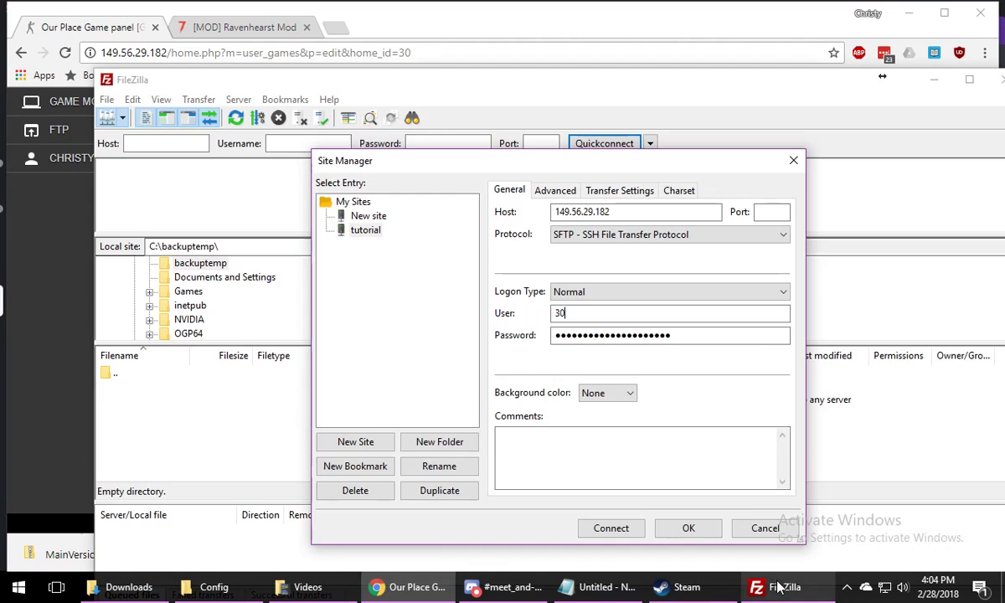
pyautogui.moveTo(690, 342); pyautogui.dragTo(450, 339)
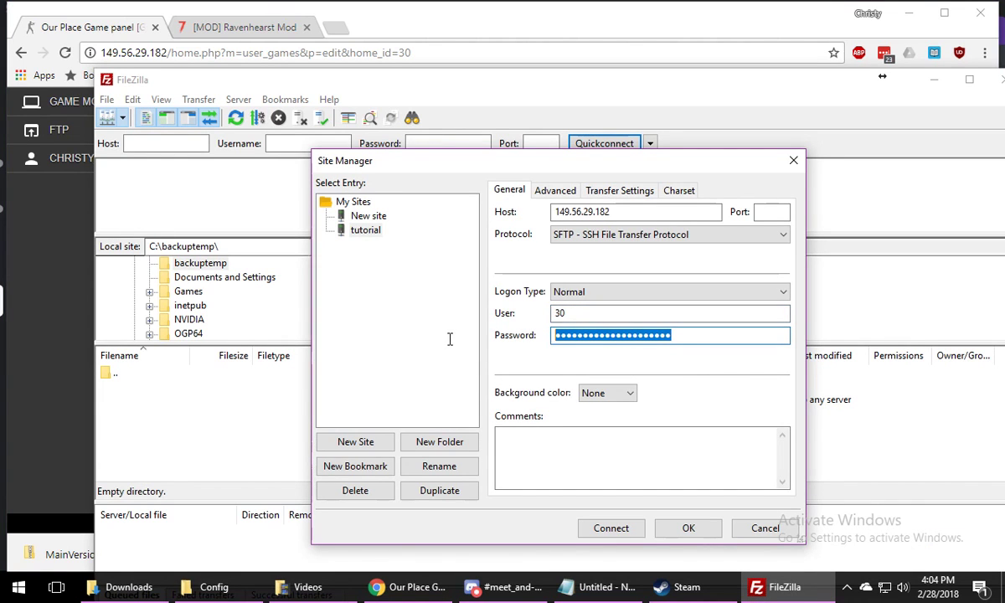
pyautogui.rightClick(632, 334)
pyautogui.click(651, 405)
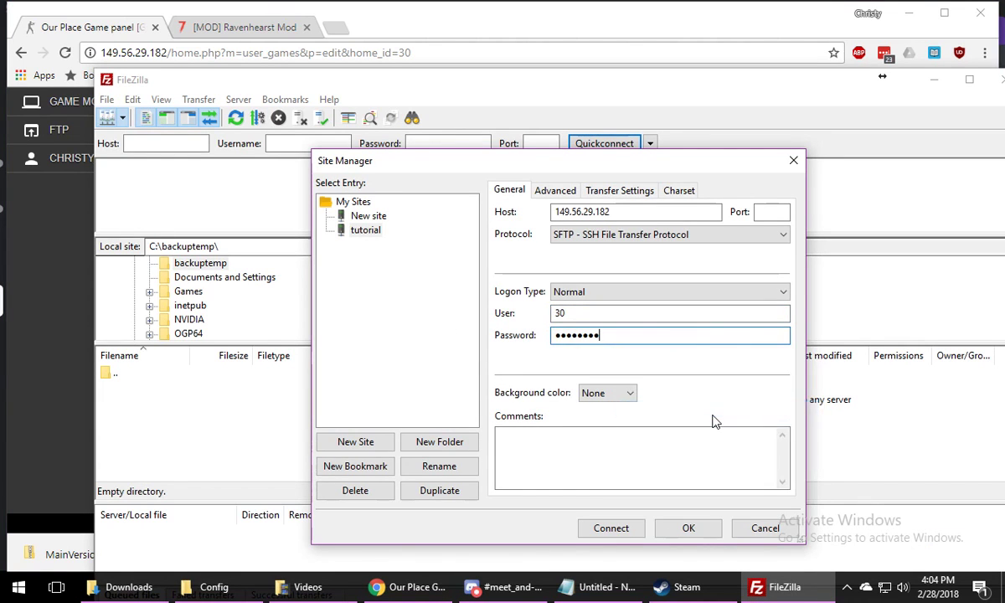
pyautogui.press('Return')
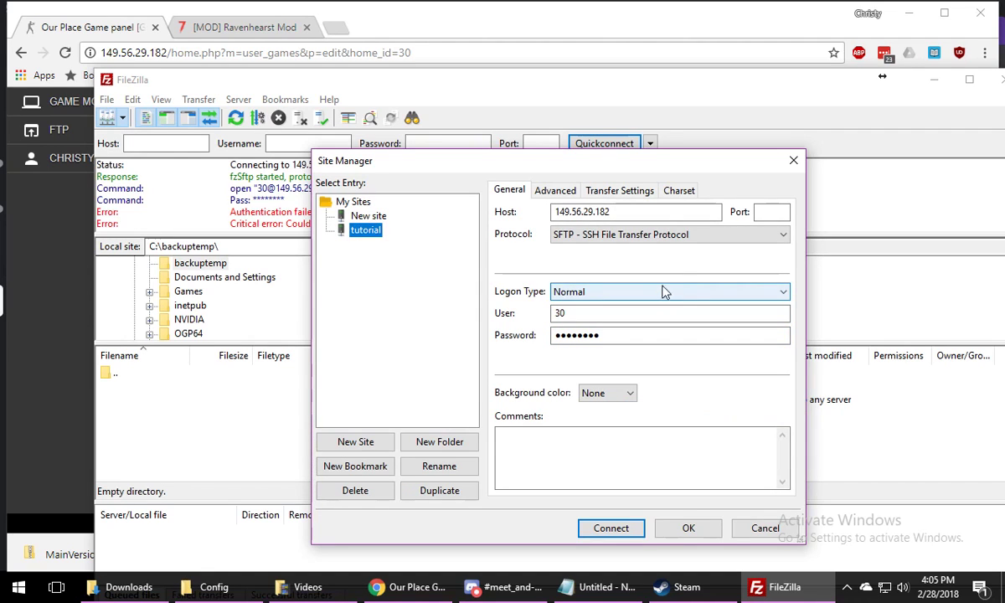
# Set the tutorial site's protocol to FTP - File Transfer Protocol and connect to the server
pyautogui.click(670, 235)
pyautogui.click(670, 248)
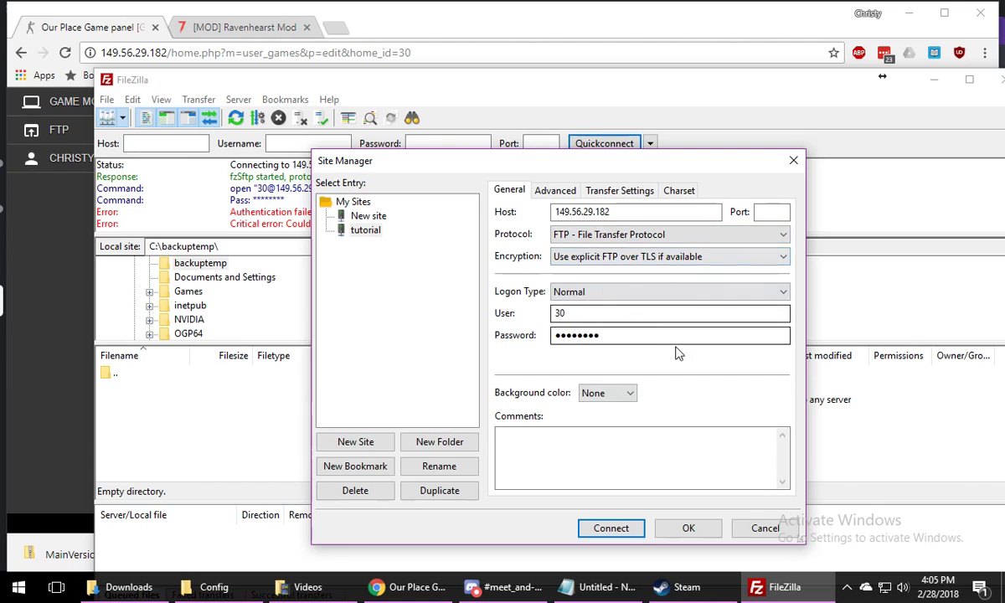
pyautogui.click(610, 528)
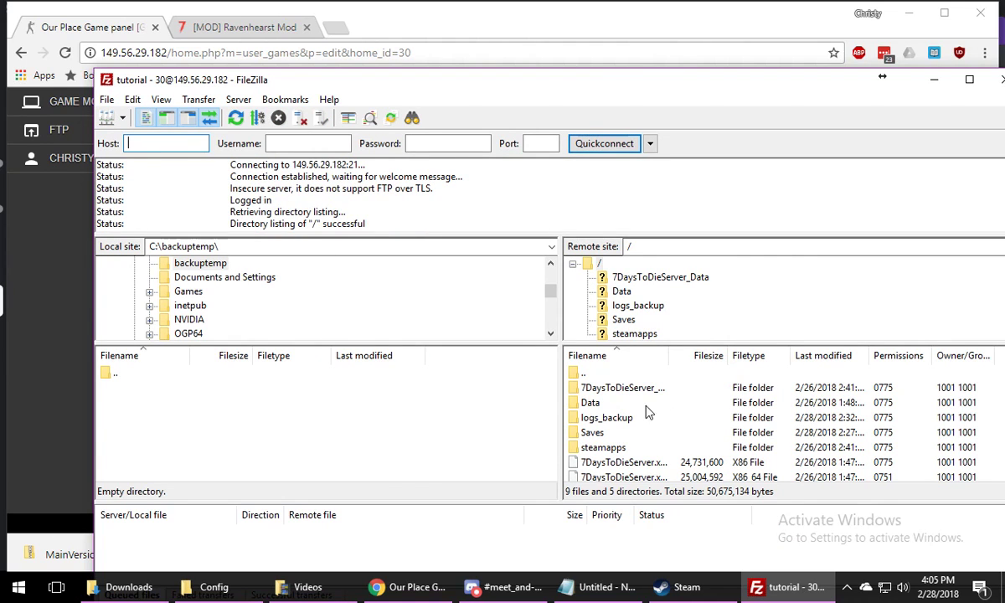
# Compare the remote server files in FileZilla with the listing in the game panel's File Manager
pyautogui.scroll(-1, 628, 414)
pyautogui.scroll(1, 629, 417)
pyautogui.scroll(-1, 628, 412)
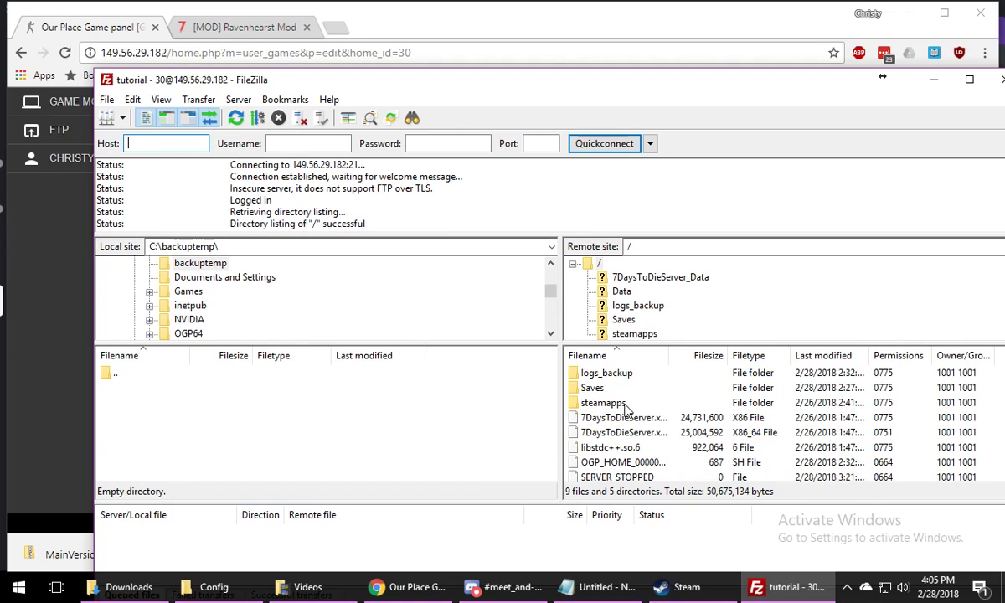
pyautogui.click(57, 332)
pyautogui.scroll(3, 192, 190)
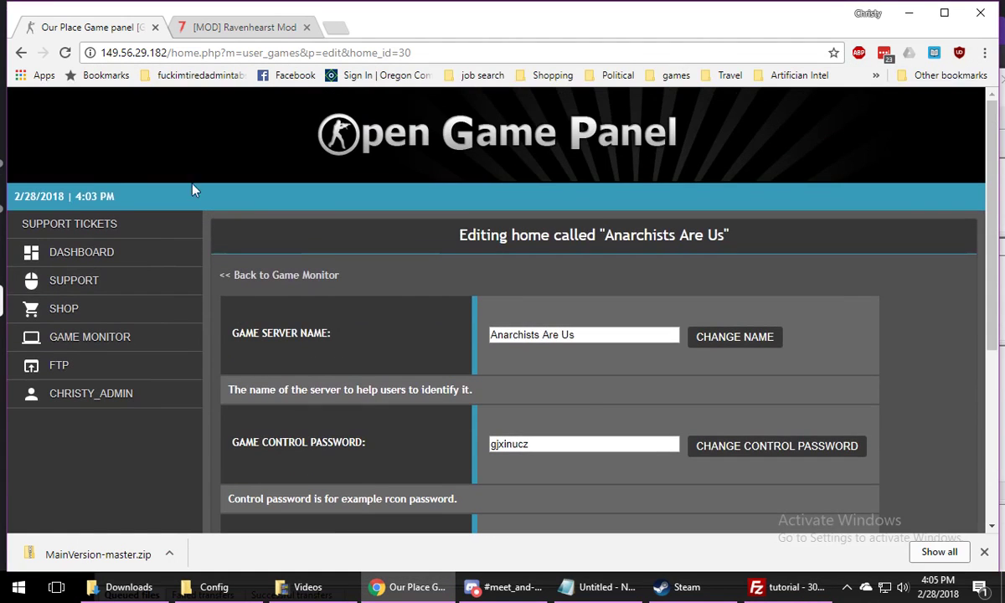
pyautogui.click(21, 51)
pyautogui.click(760, 303)
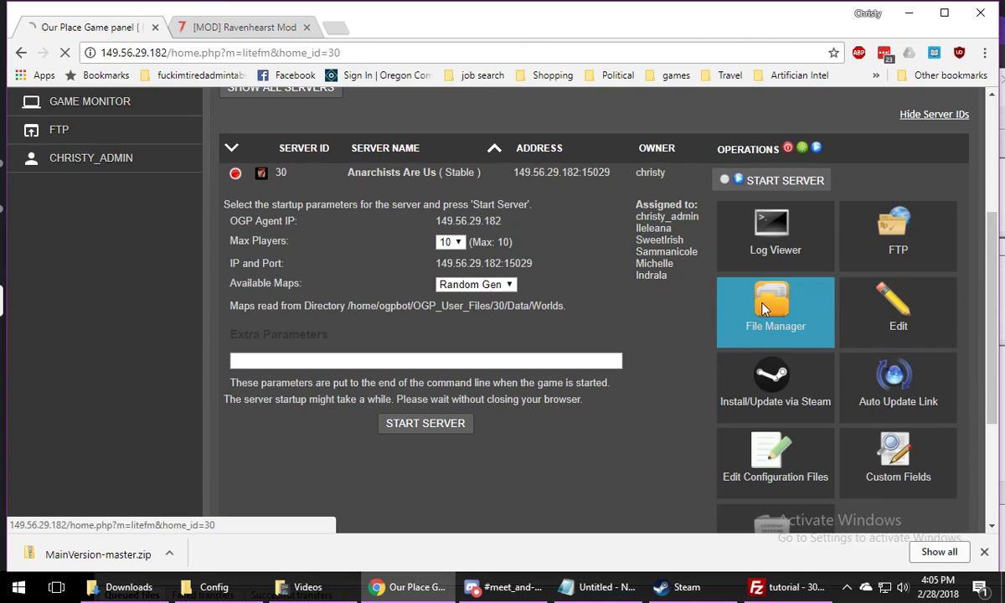
pyautogui.scroll(-3, 601, 278)
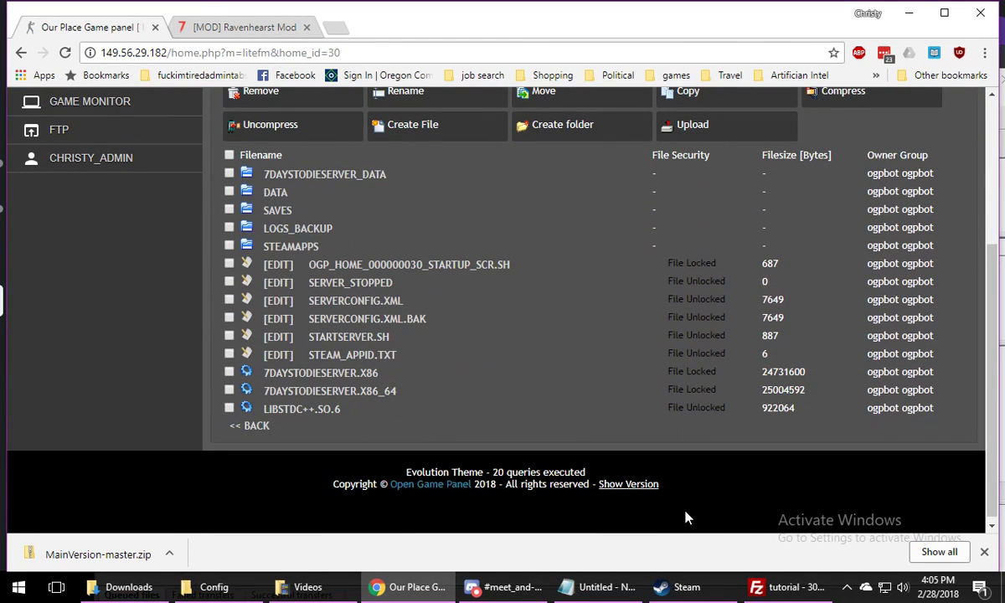
pyautogui.click(779, 586)
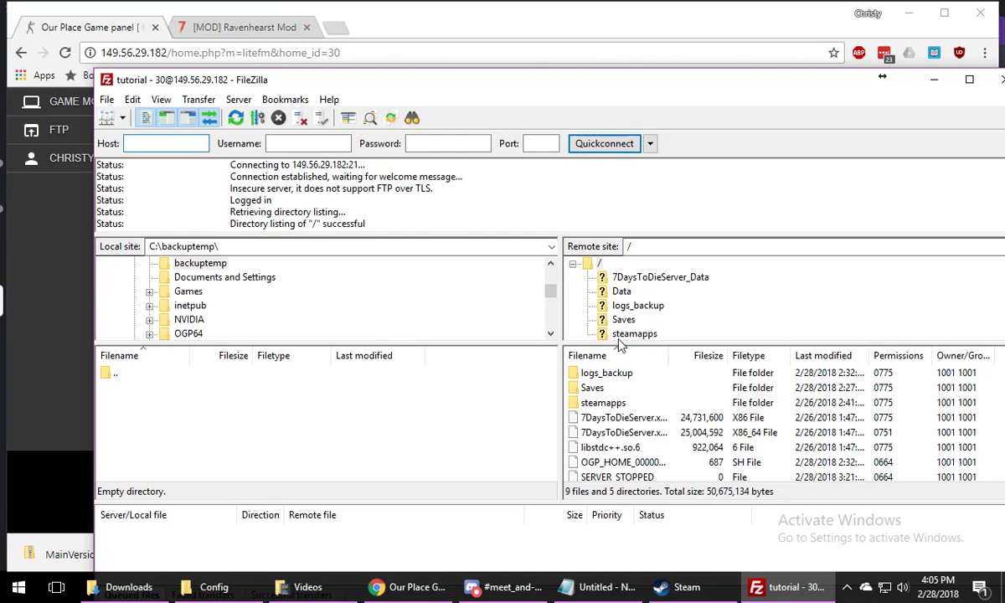
# Locate the downloaded MainVersion-master.zip in its folder and extract it to a MainVersion-master folder in Downloads
pyautogui.click(31, 465)
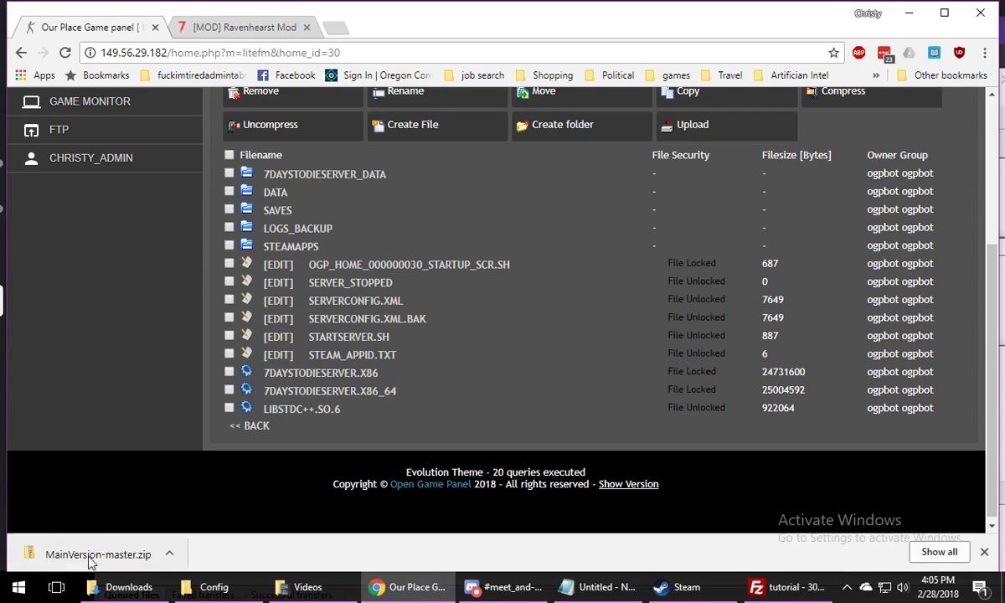
pyautogui.click(168, 553)
pyautogui.click(209, 503)
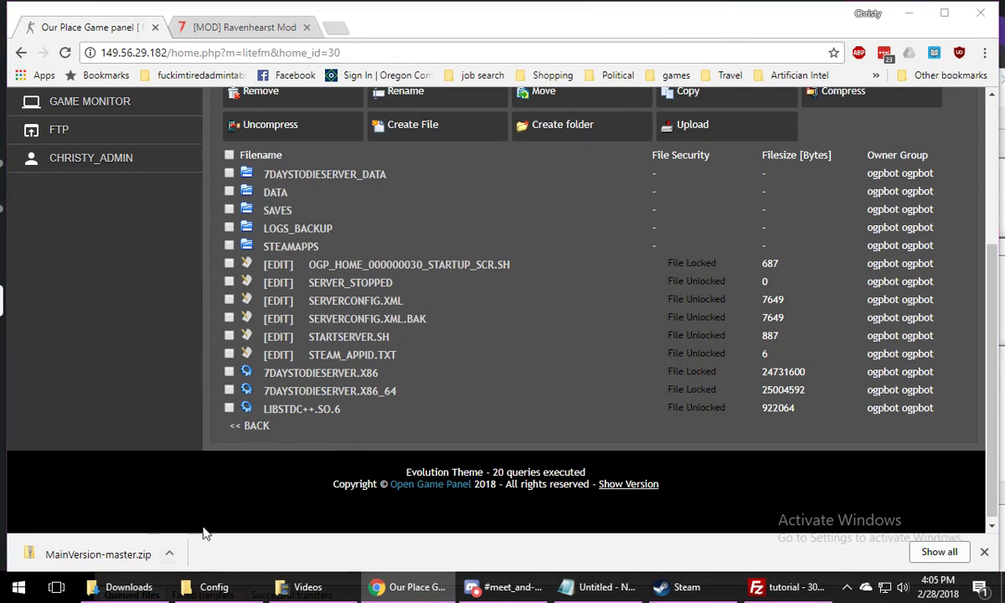
pyautogui.rightClick(366, 334)
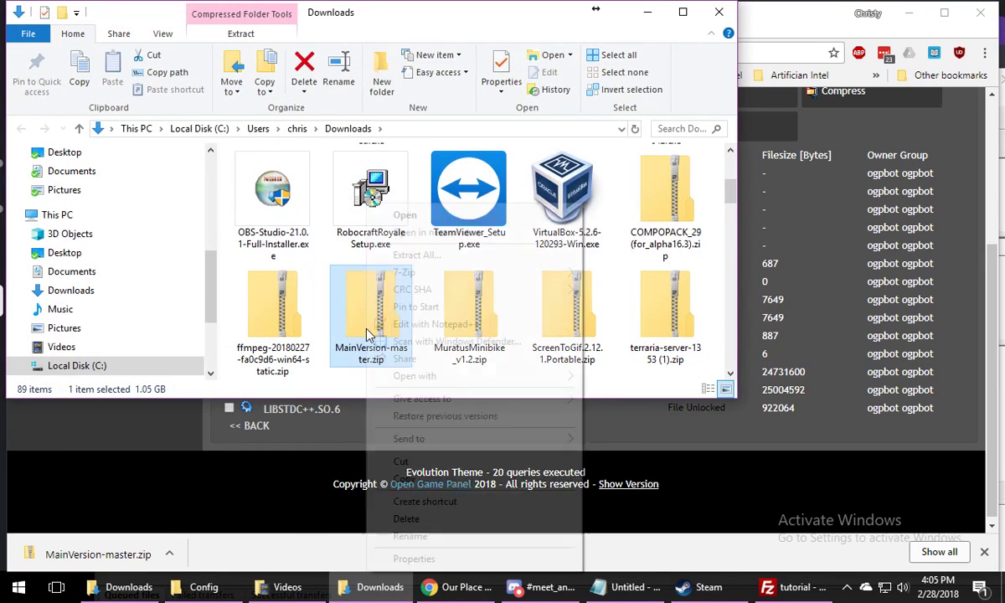
pyautogui.click(416, 254)
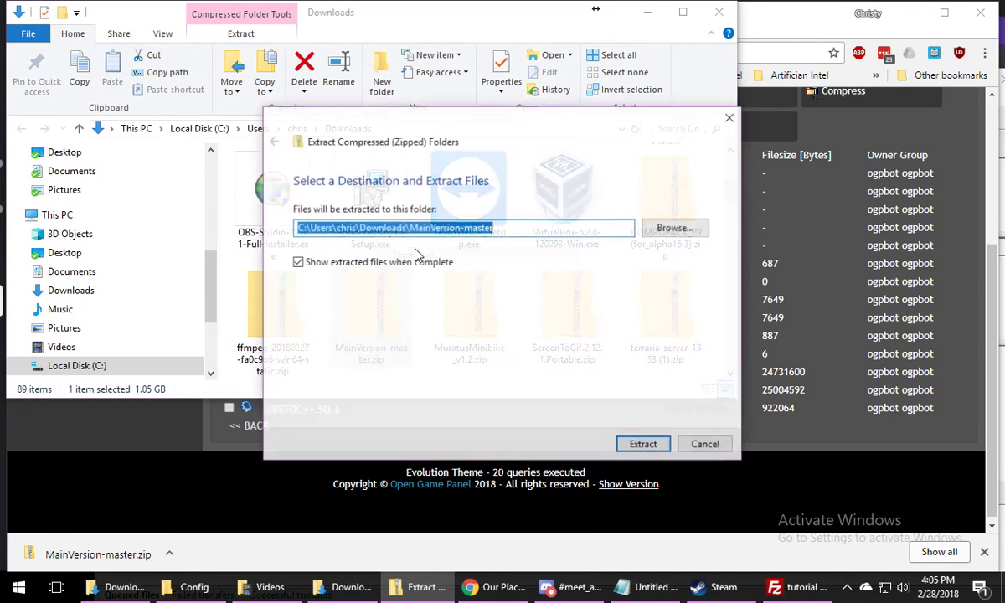
pyautogui.click(647, 444)
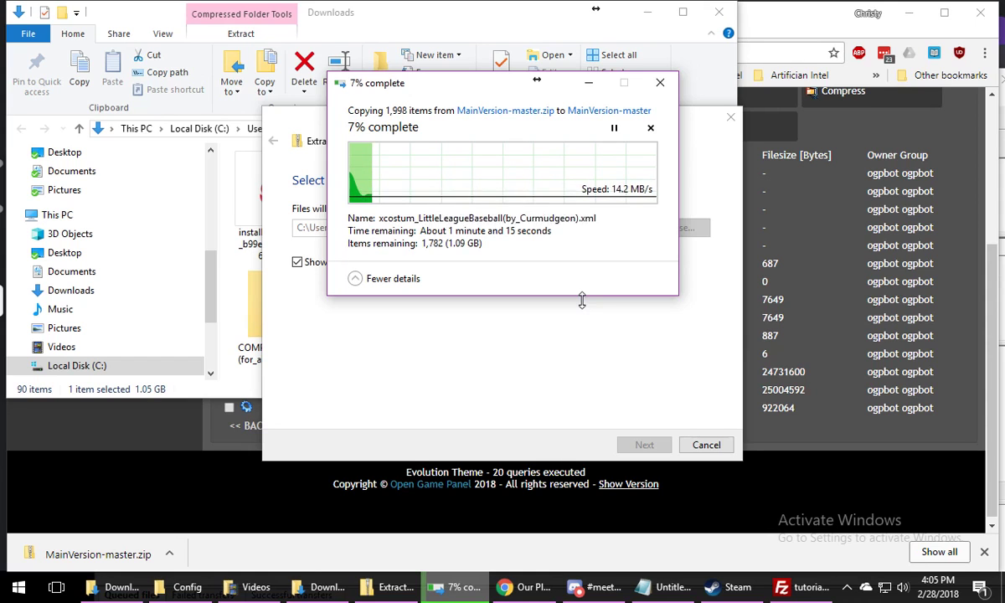
# Switch to the Ravenhearst Mod forum thread and read through its server hosting, download links, patch notes and server setup posts
pyautogui.click(44, 475)
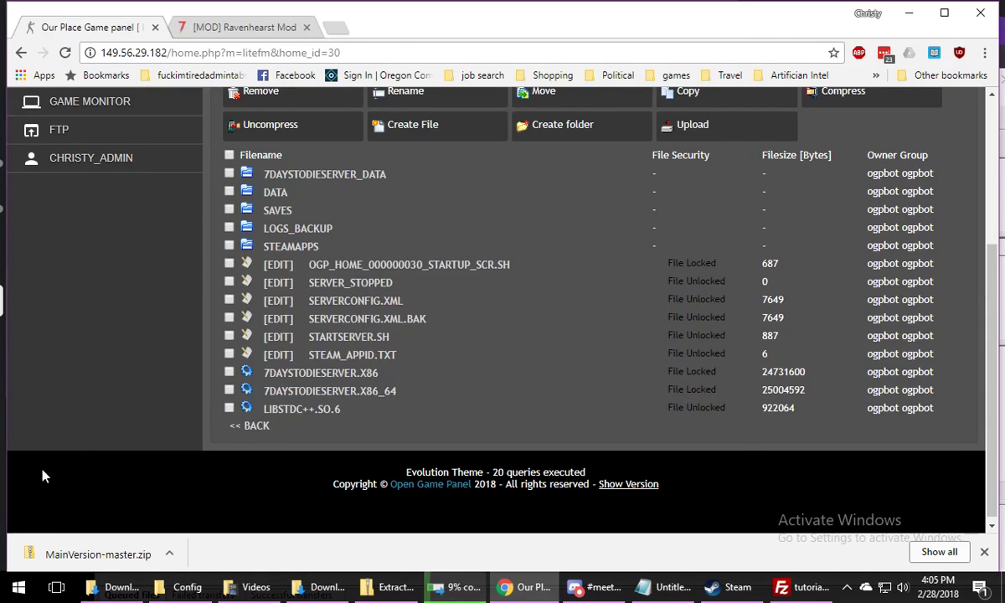
pyautogui.click(227, 34)
pyautogui.scroll(6, 720, 369)
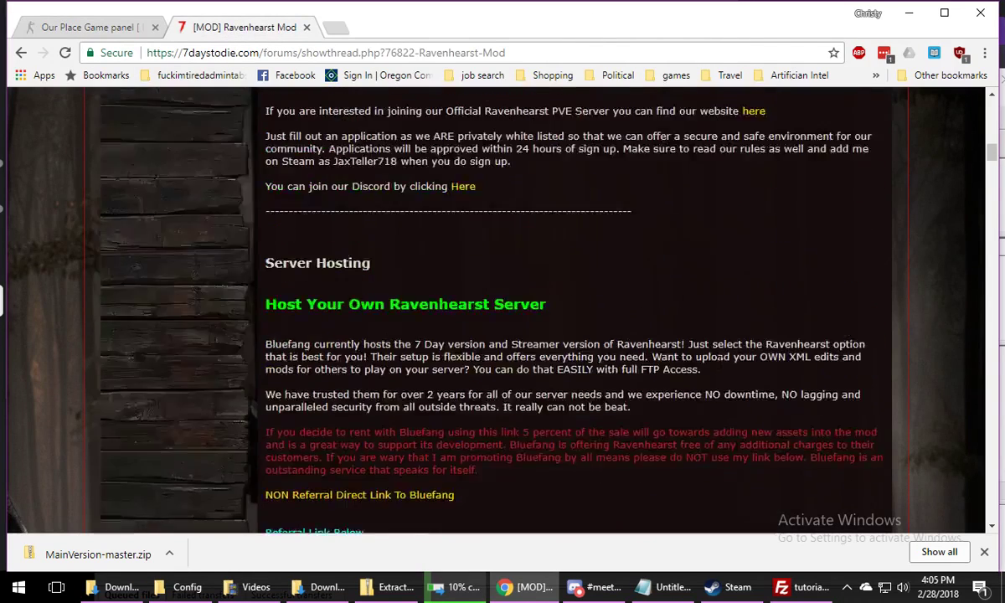
pyautogui.scroll(10, 720, 370)
pyautogui.scroll(-3, 720, 369)
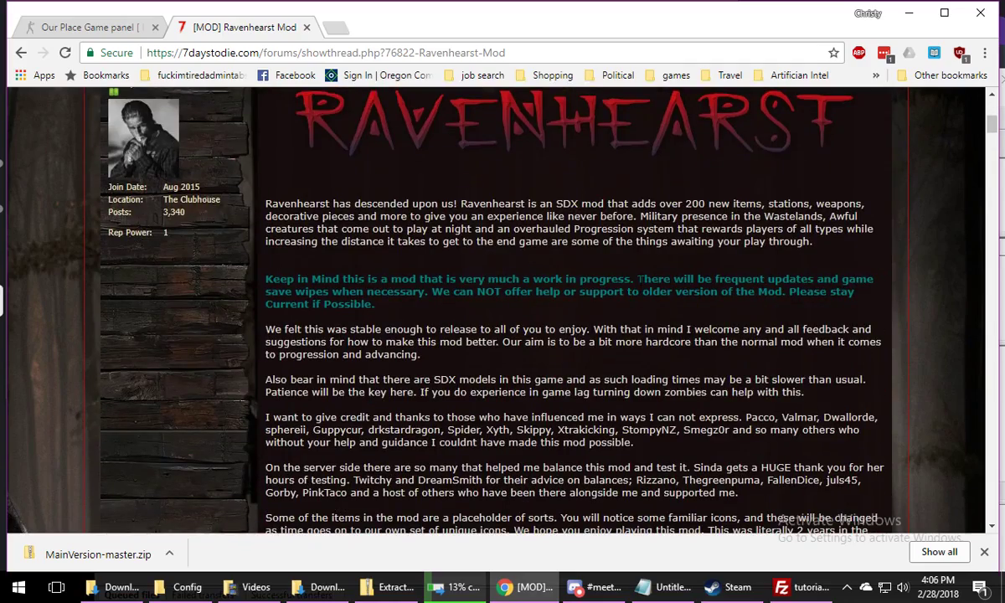
pyautogui.scroll(-5, 640, 279)
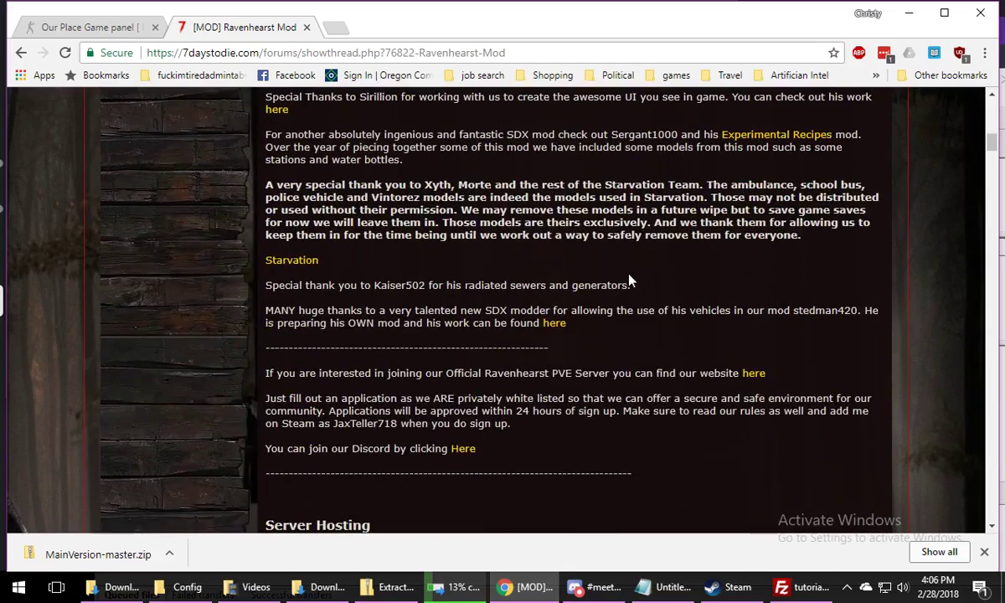
pyautogui.scroll(-6, 465, 268)
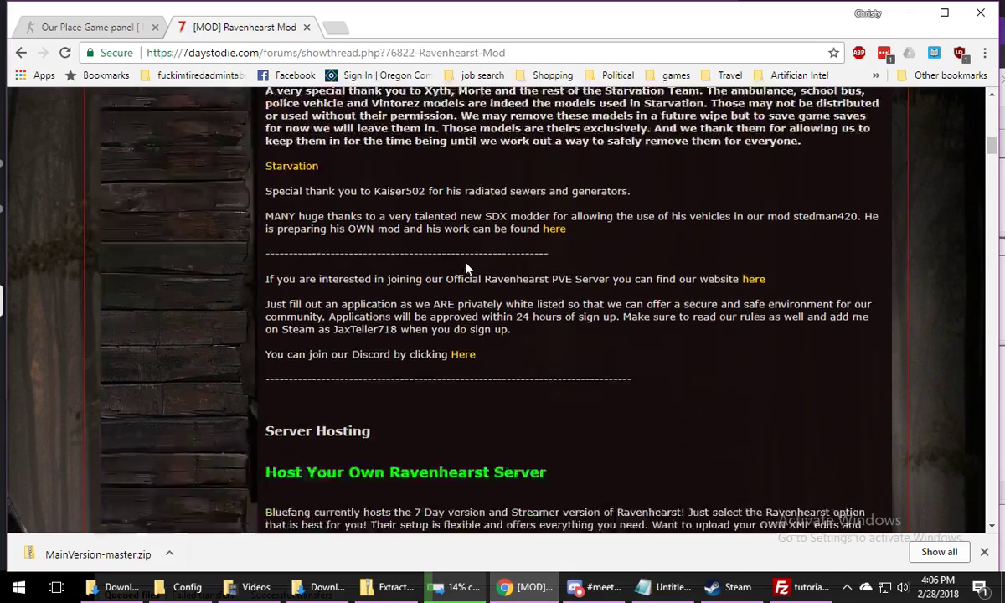
pyautogui.scroll(6, 586, 351)
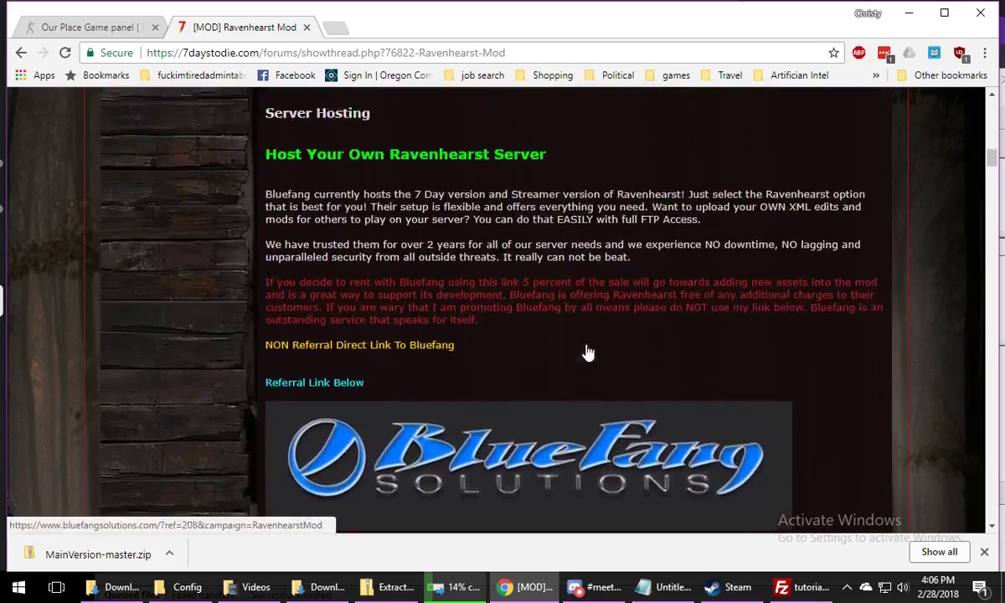
pyautogui.scroll(-10, 586, 352)
pyautogui.scroll(-7, 586, 352)
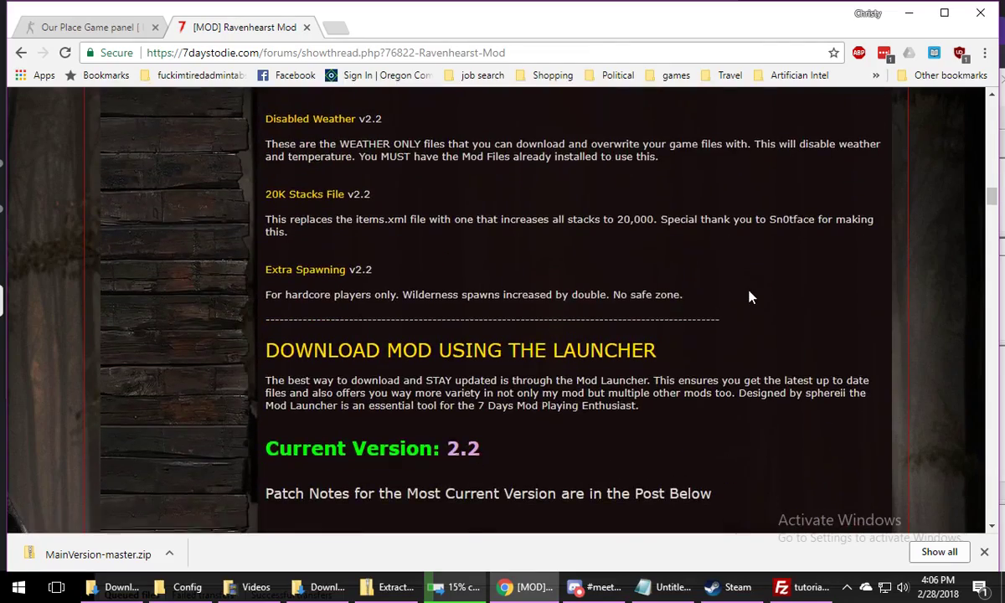
pyautogui.scroll(-2, 749, 297)
pyautogui.scroll(10, 749, 297)
pyautogui.scroll(-10, 749, 299)
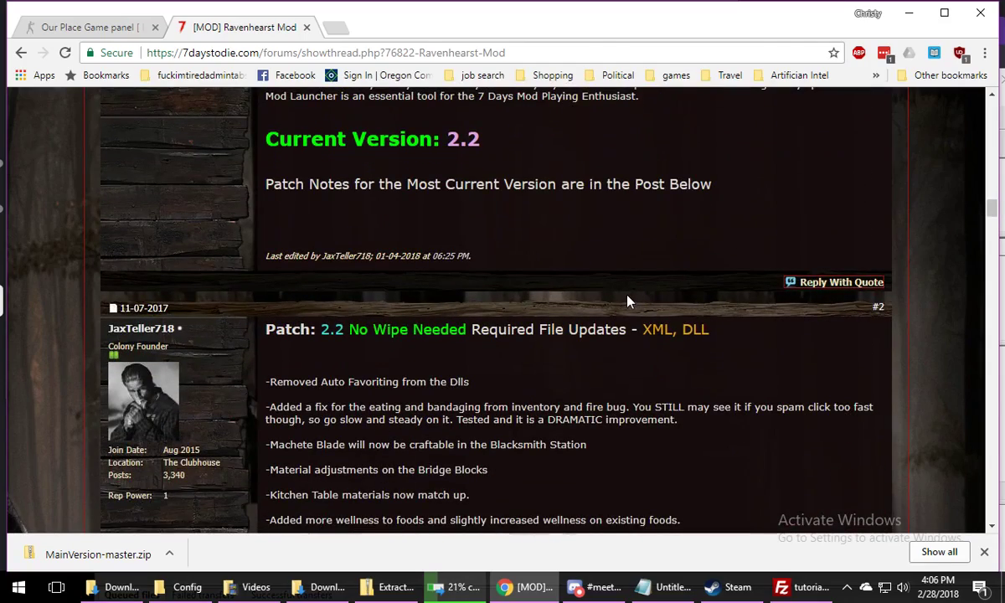
pyautogui.scroll(-15, 625, 284)
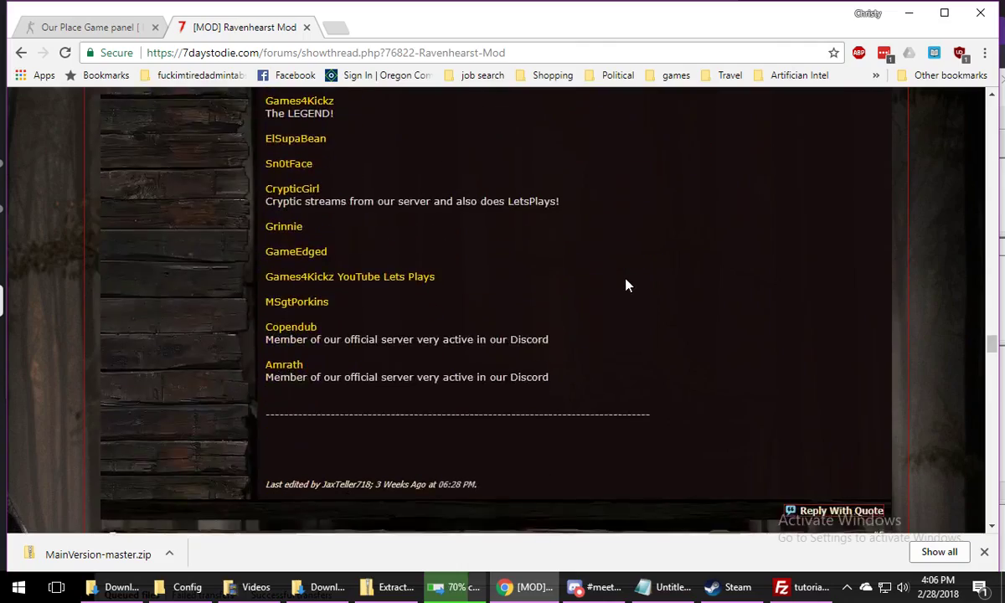
pyautogui.scroll(-5, 628, 286)
pyautogui.scroll(15, 628, 285)
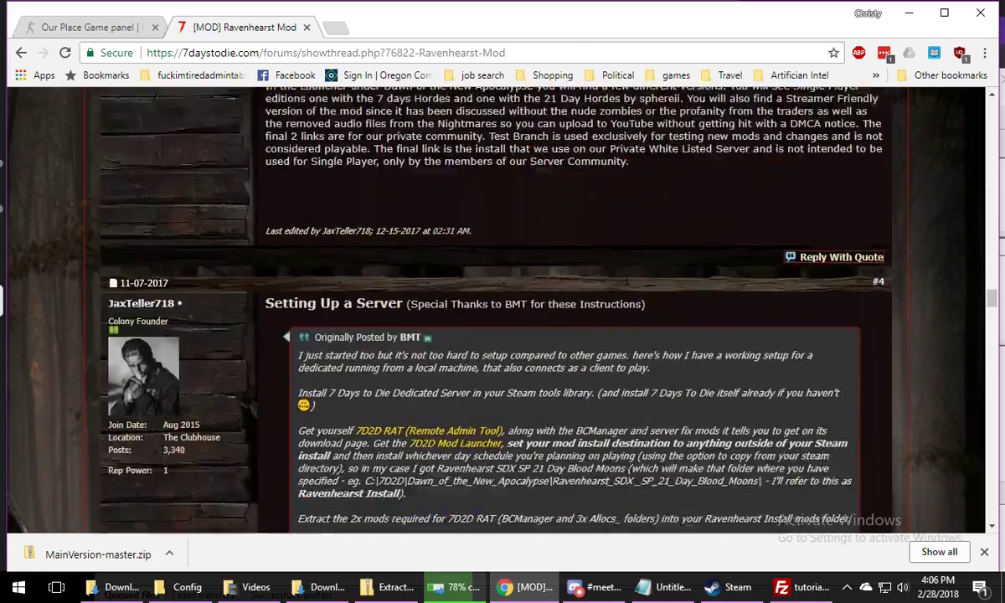
pyautogui.scroll(20, 625, 285)
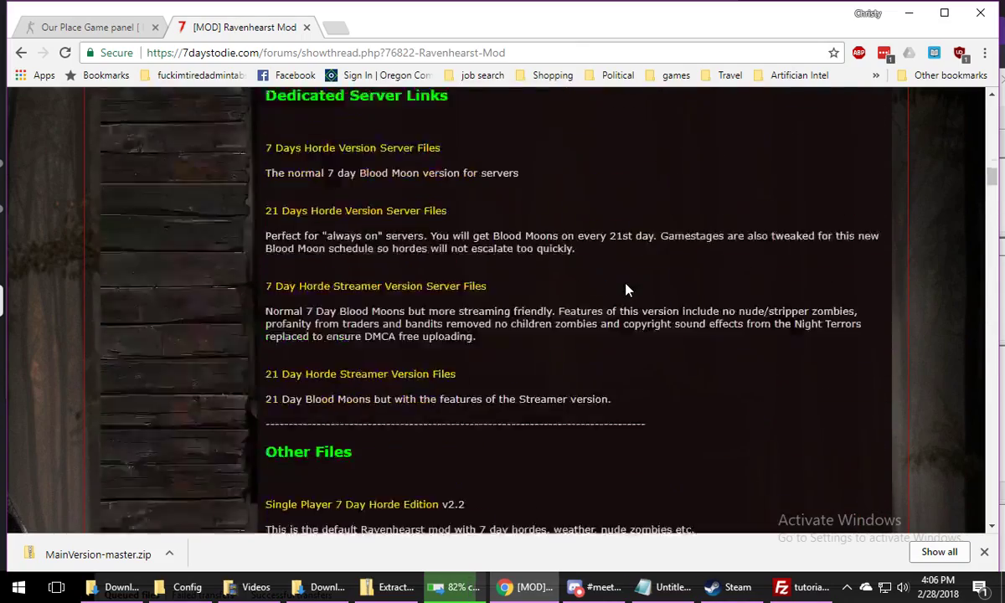
pyautogui.scroll(15, 625, 290)
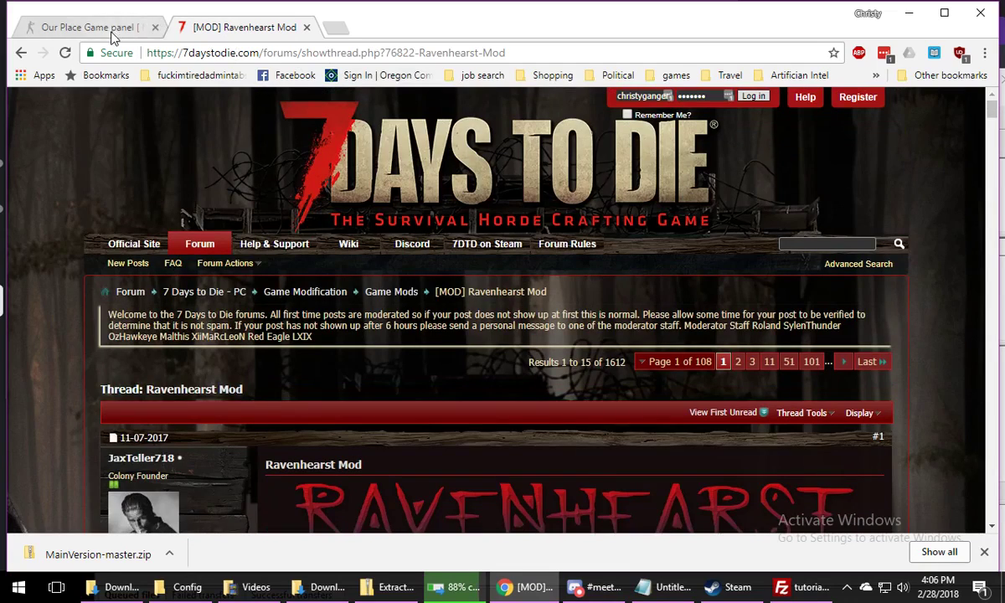
# Delete the steamapps folder from the server's root directory in the game panel's file manager
pyautogui.click(107, 30)
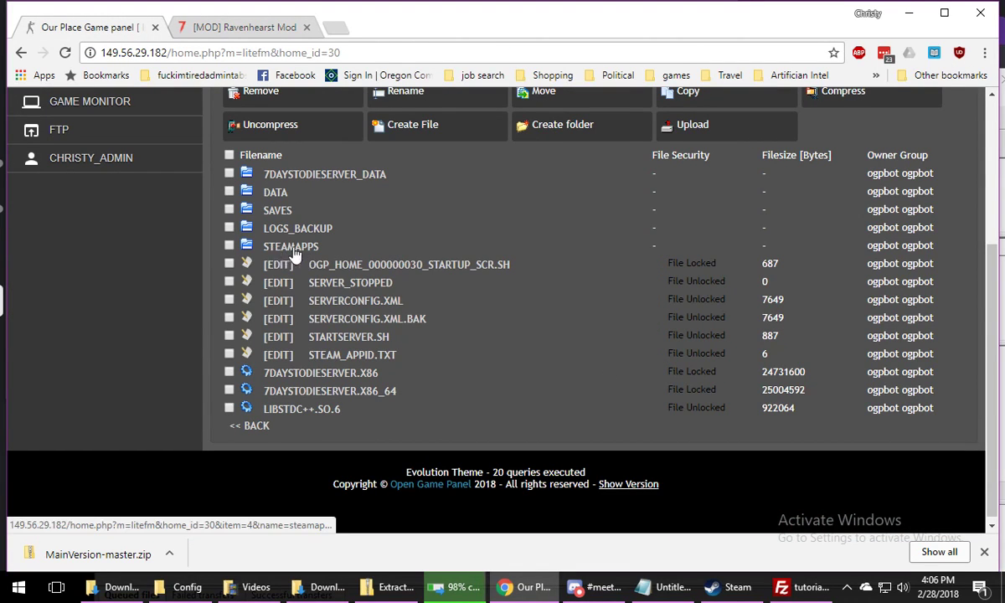
pyautogui.click(230, 245)
pyautogui.scroll(1, 231, 247)
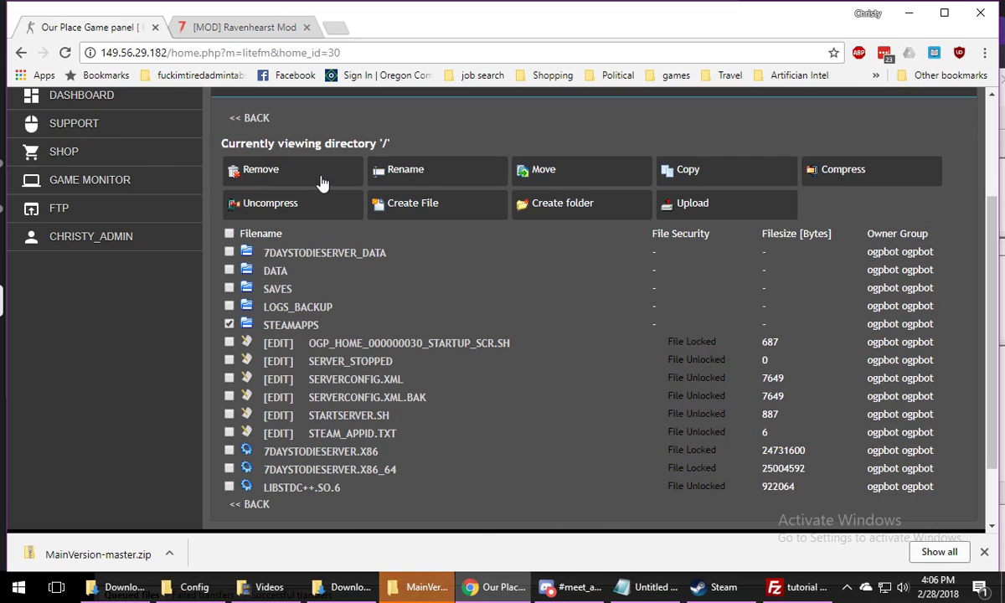
pyautogui.click(291, 172)
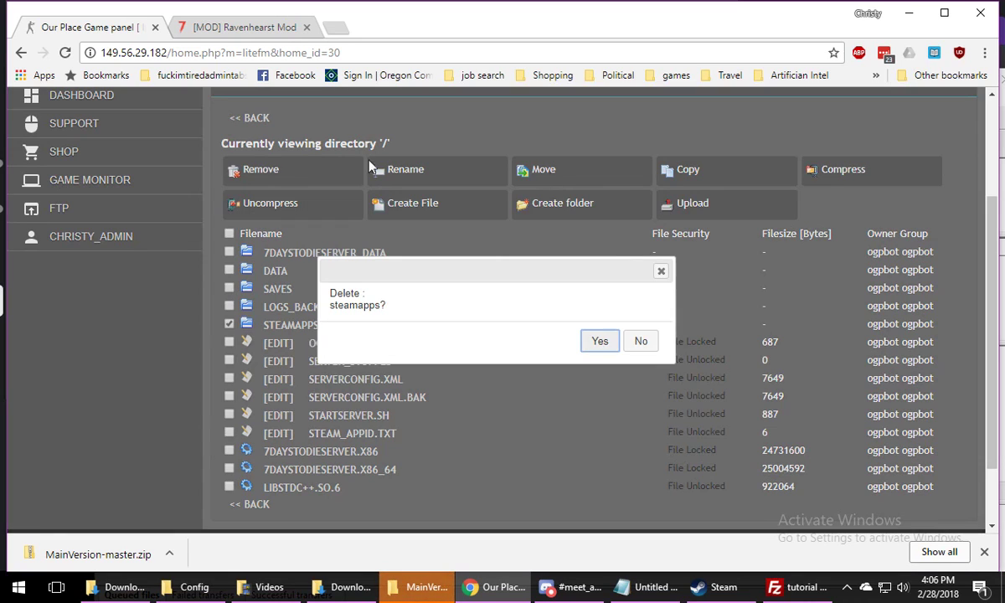
pyautogui.click(599, 342)
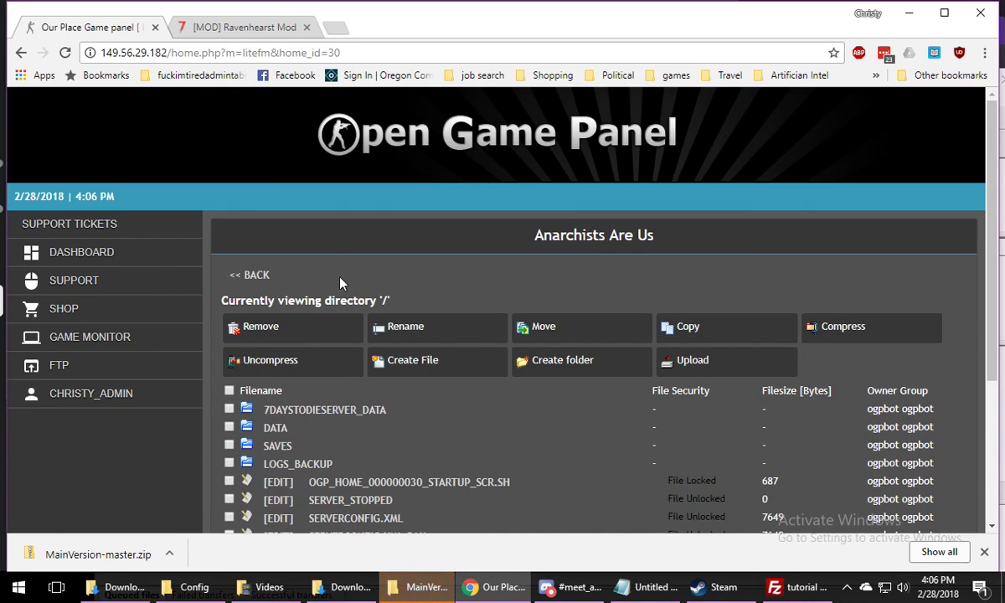
# Return to the Game Monitor and start the server's Install/Update via Steam
pyautogui.click(254, 278)
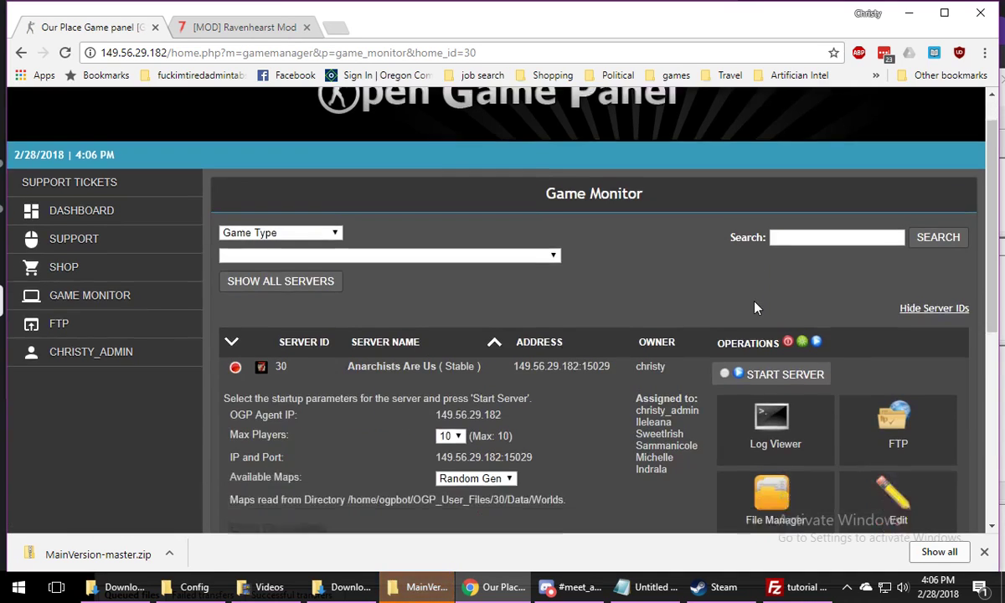
pyautogui.scroll(-5, 707, 283)
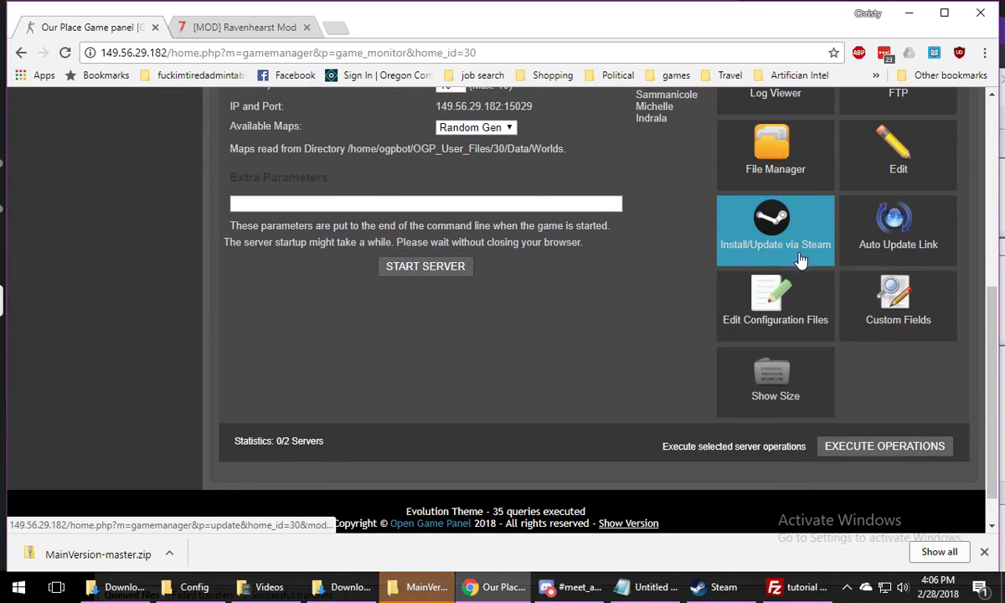
pyautogui.click(772, 250)
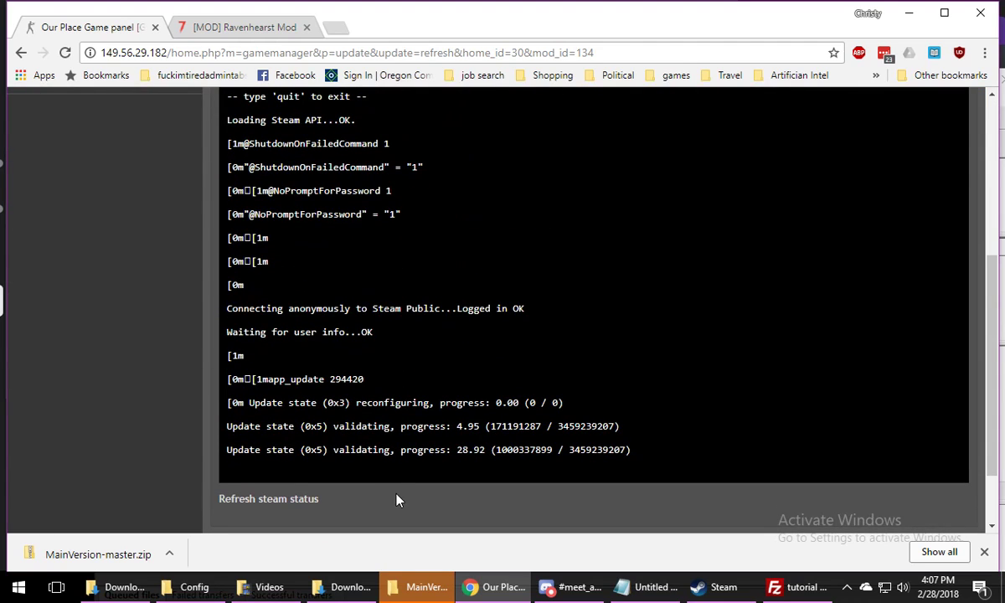
# Inspect the DLL files in the extracted mod's 7DaysToDieServer_Data\Managed folder and return to the inner MainVersion-master folder
pyautogui.click(412, 589)
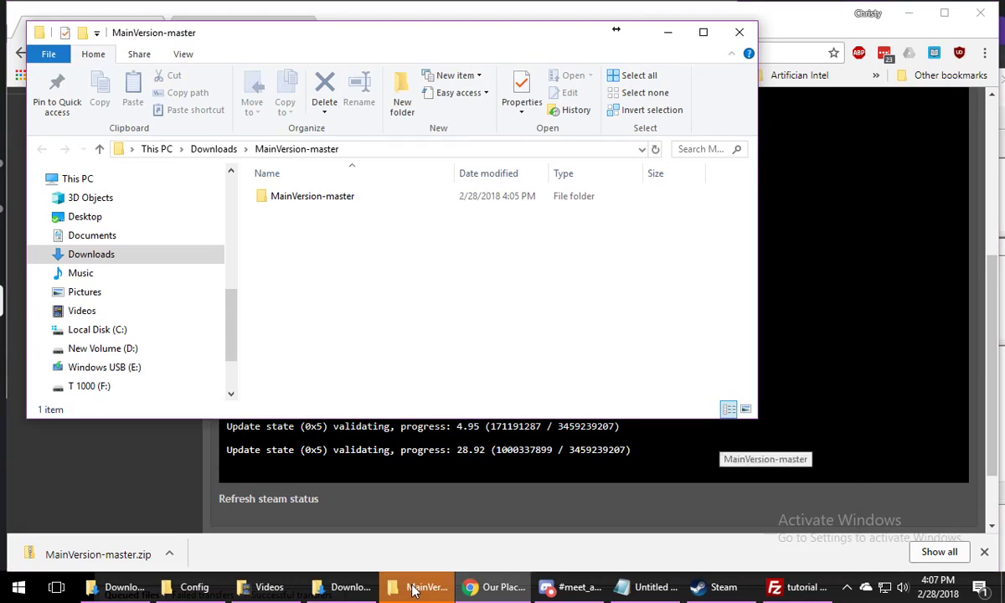
pyautogui.click(284, 199)
pyautogui.doubleClick(285, 198)
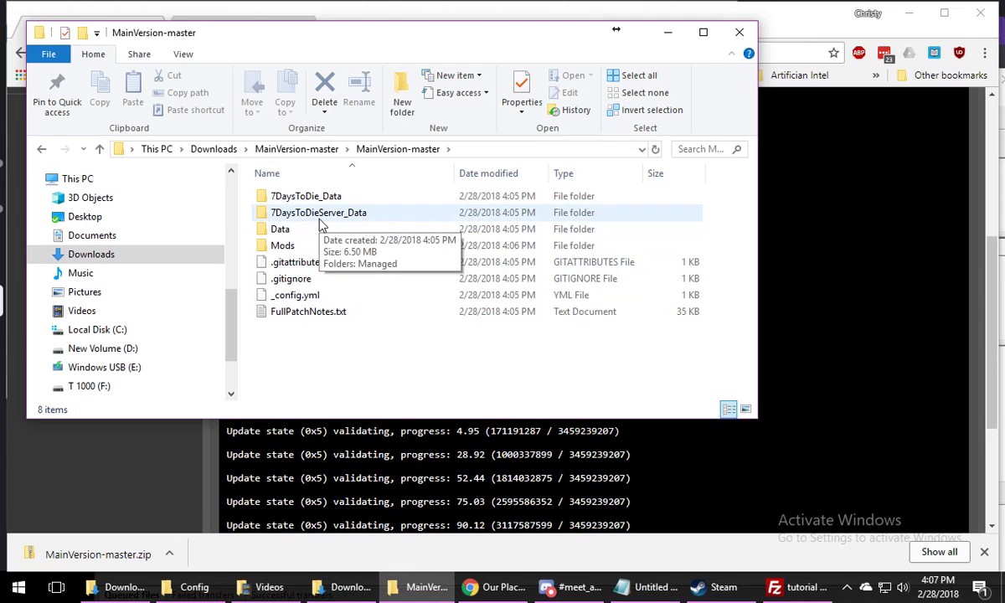
pyautogui.doubleClick(319, 216)
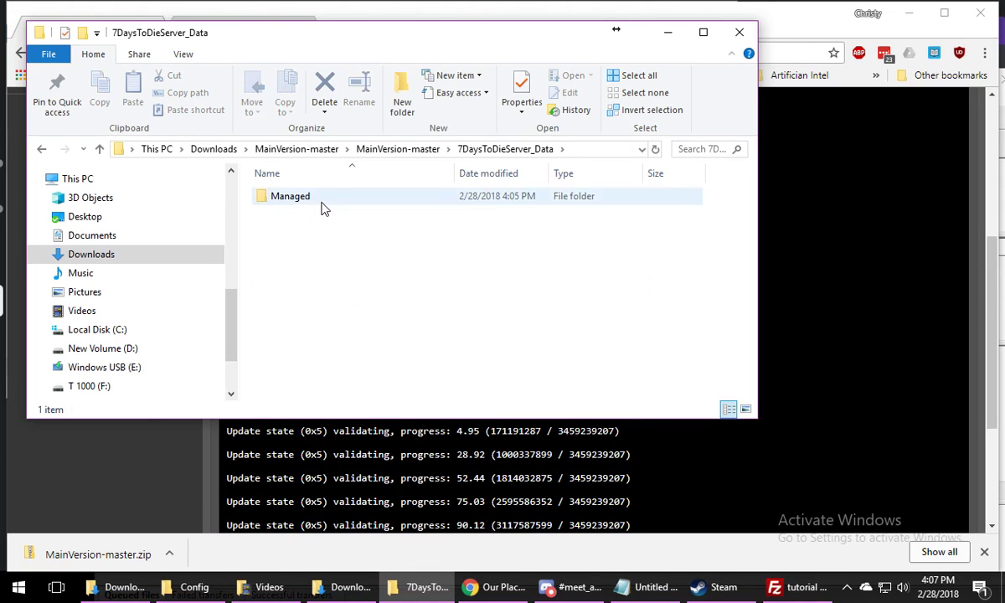
pyautogui.doubleClick(320, 201)
pyautogui.click(325, 201)
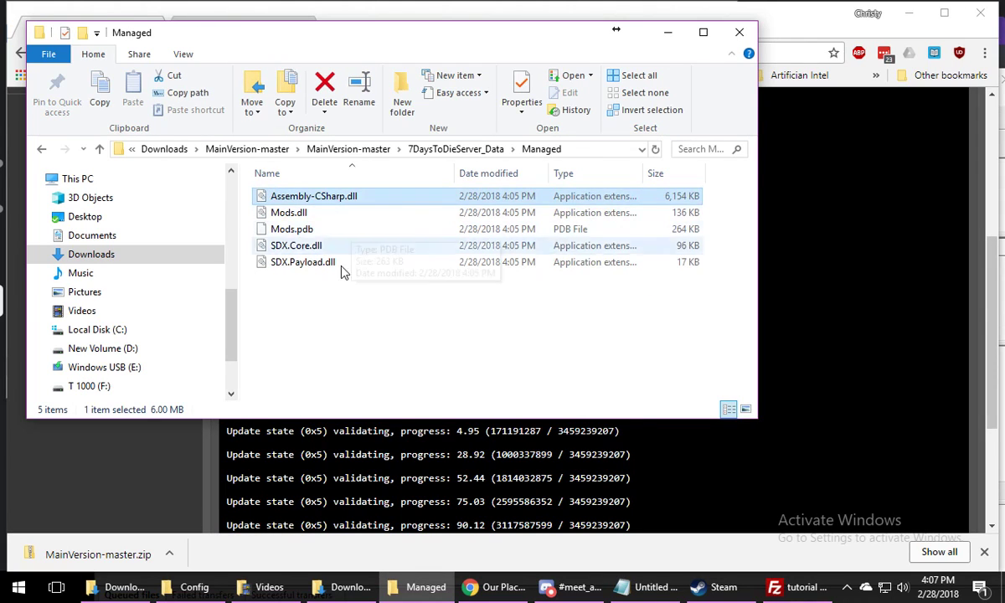
pyautogui.click(321, 315)
pyautogui.click(43, 149)
pyautogui.click(44, 149)
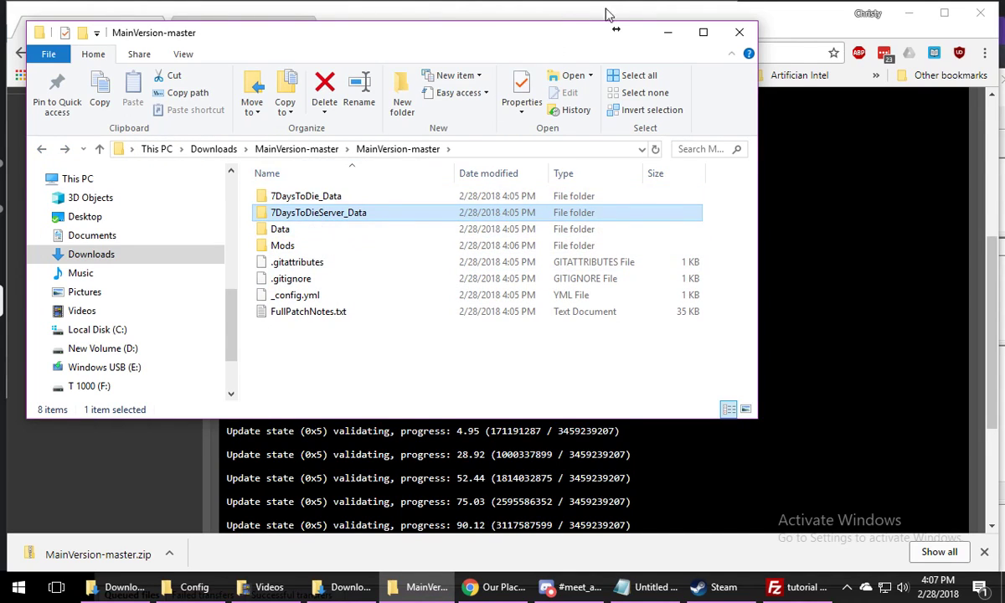
# Search the Ravenhearst forum thread for "big" and highlight the bigger backpack line under What To Expect
pyautogui.moveTo(515, 37); pyautogui.dragTo(681, 111)
pyautogui.click(245, 28)
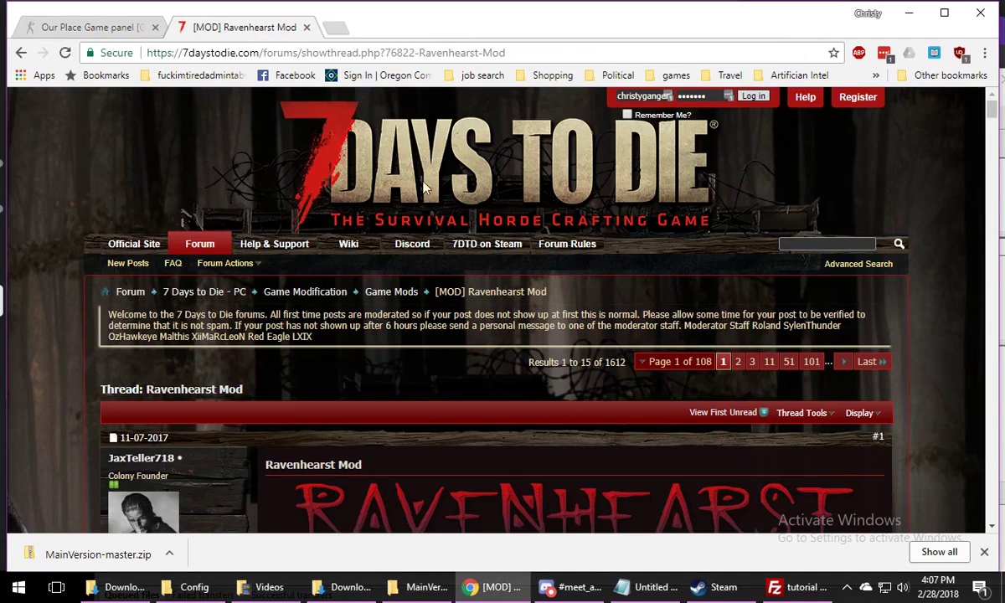
pyautogui.hotkey('ctrl', 'f')
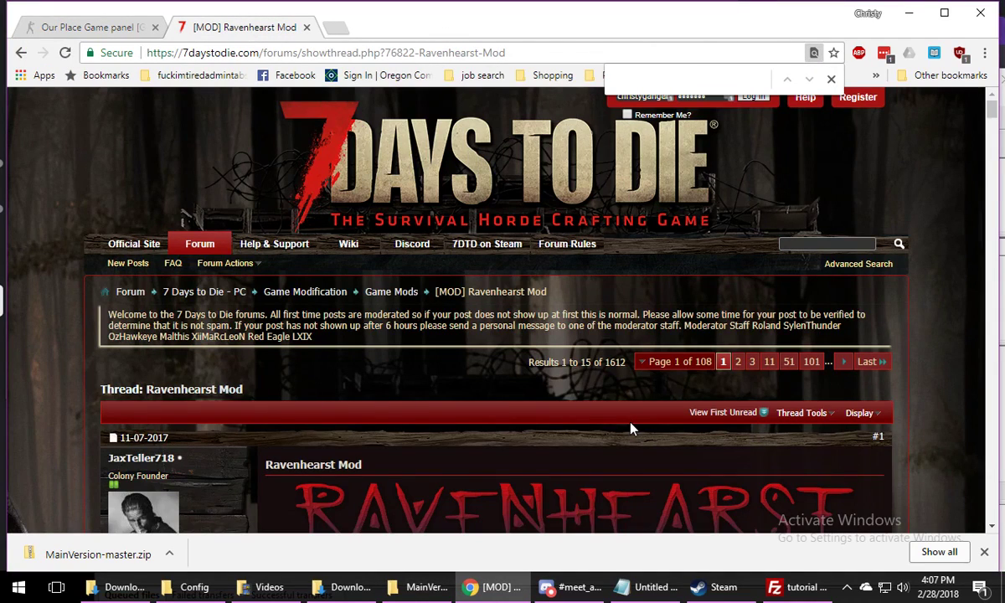
pyautogui.write('big')
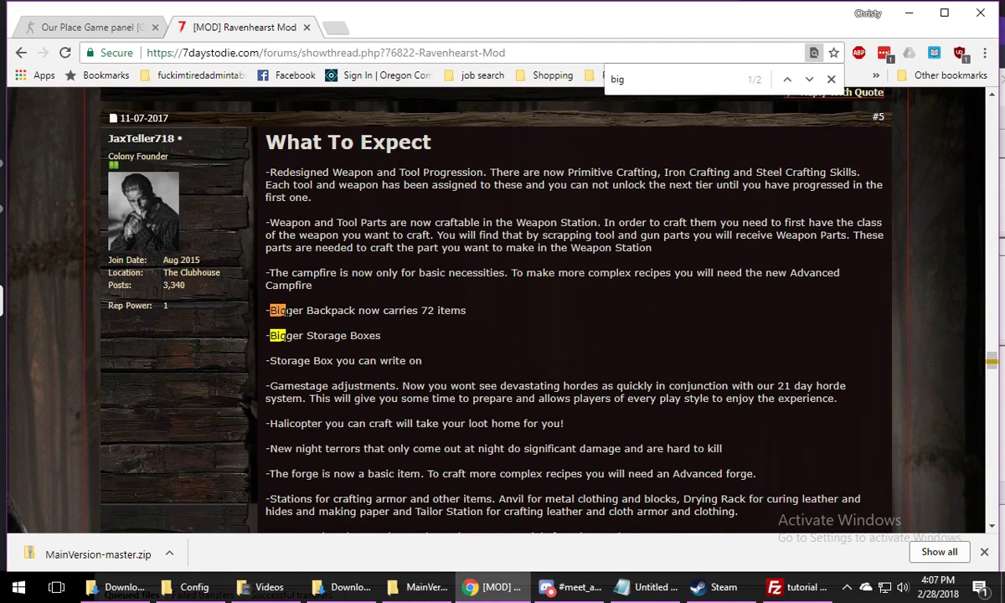
pyautogui.moveTo(276, 309); pyautogui.dragTo(452, 310)
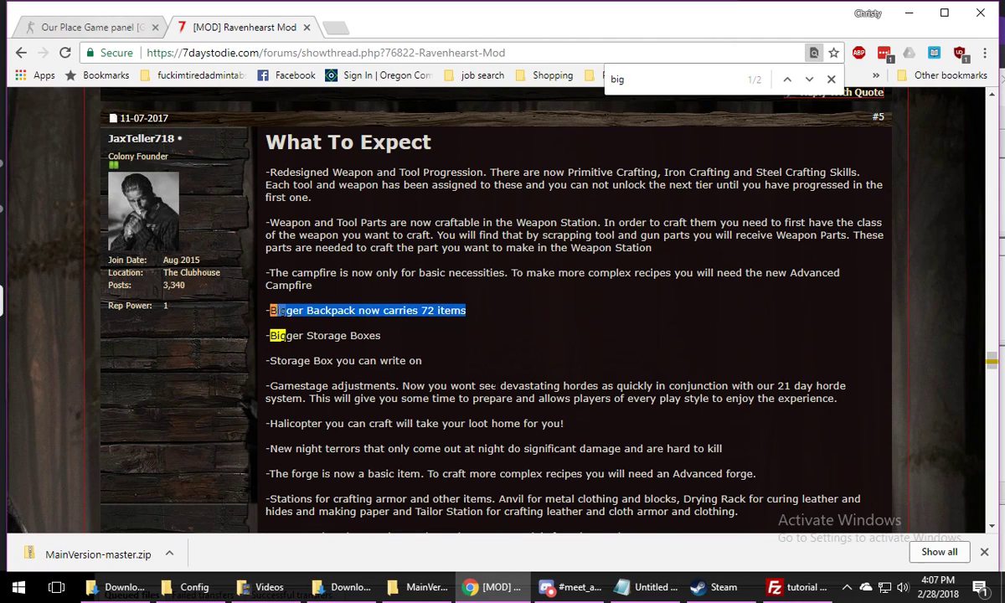
pyautogui.click(388, 339)
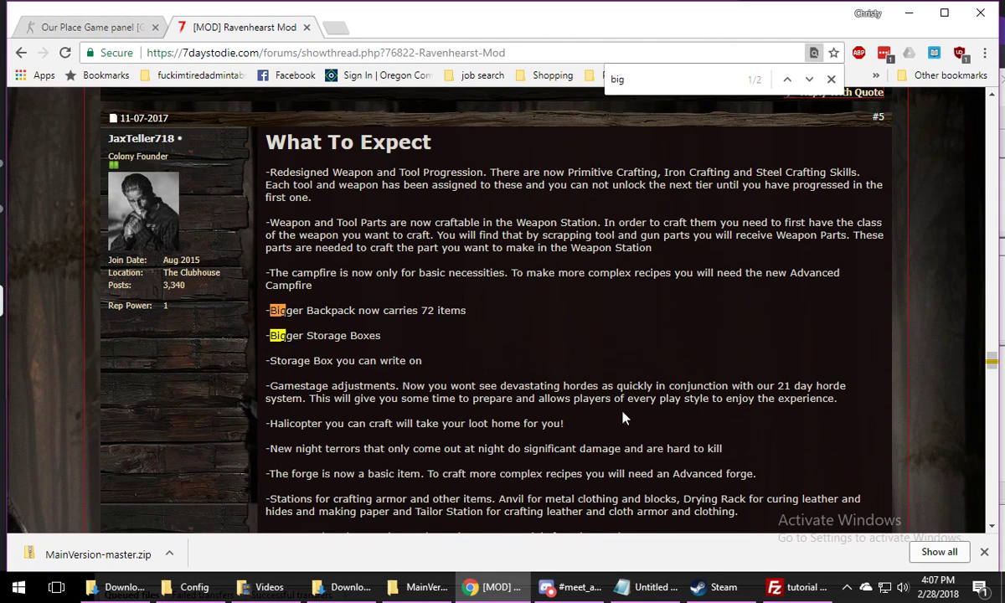
# Revisit the extracted mod's server Managed folder to point out Assembly-CSharp.dll, then go back up to the inner MainVersion-master folder
pyautogui.click(81, 27)
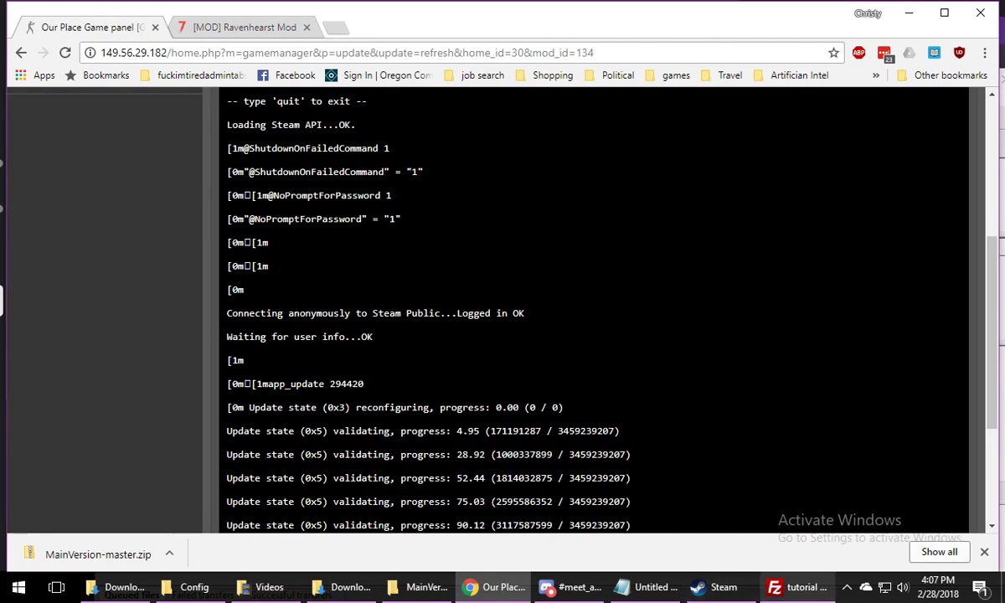
pyautogui.click(423, 587)
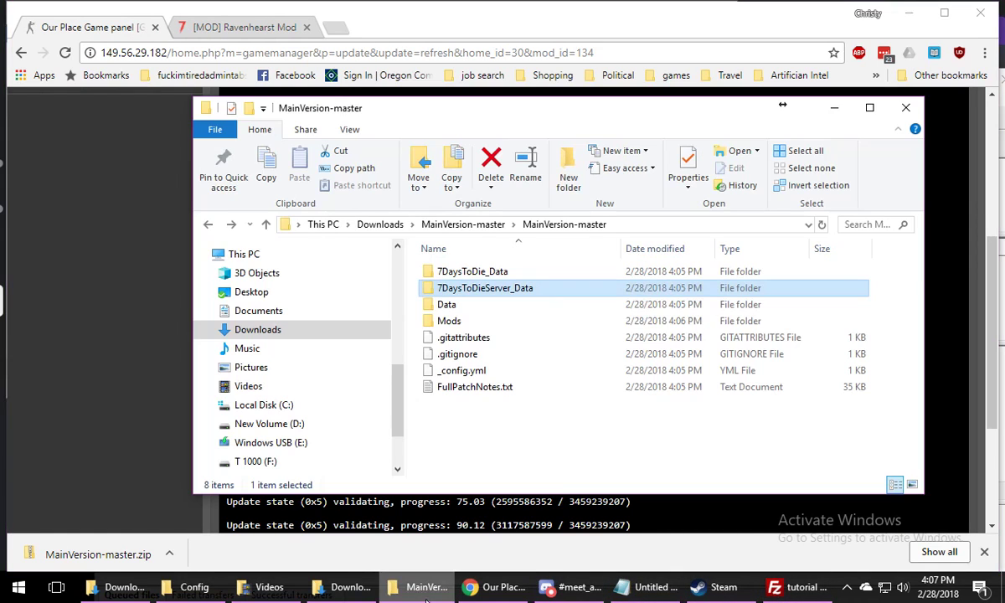
pyautogui.doubleClick(514, 291)
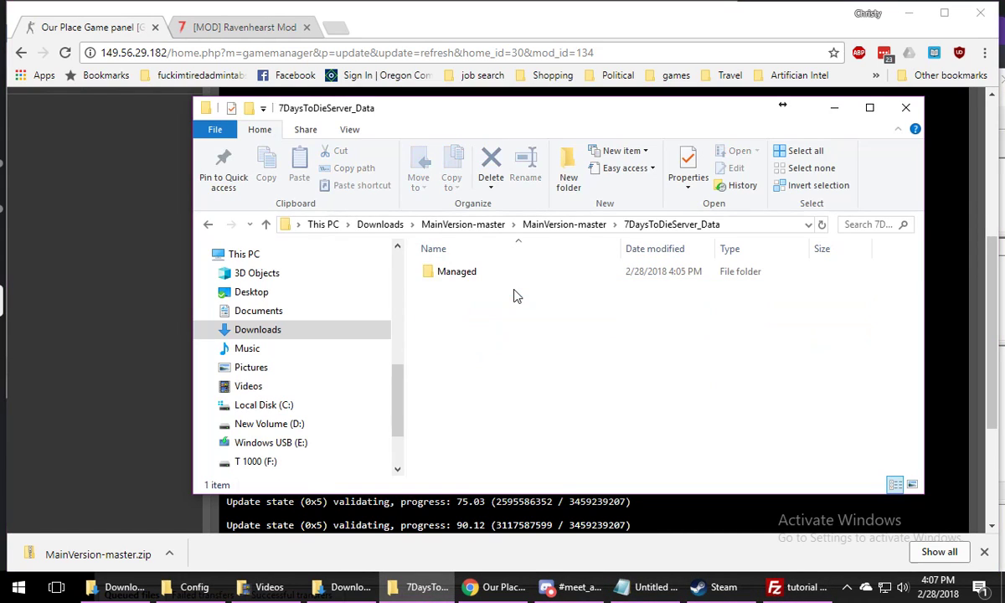
pyautogui.doubleClick(473, 274)
pyautogui.click(458, 272)
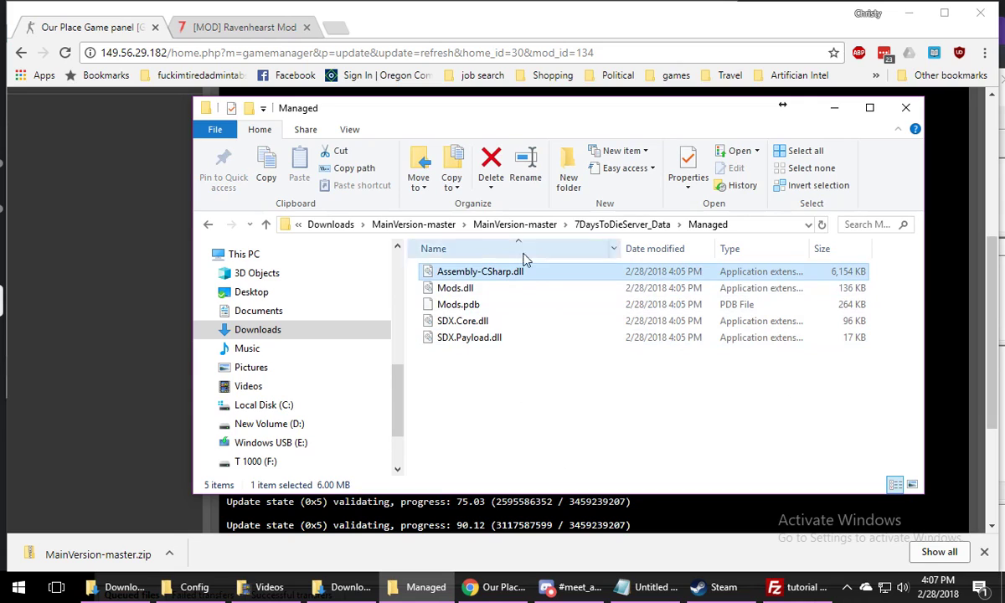
pyautogui.click(208, 224)
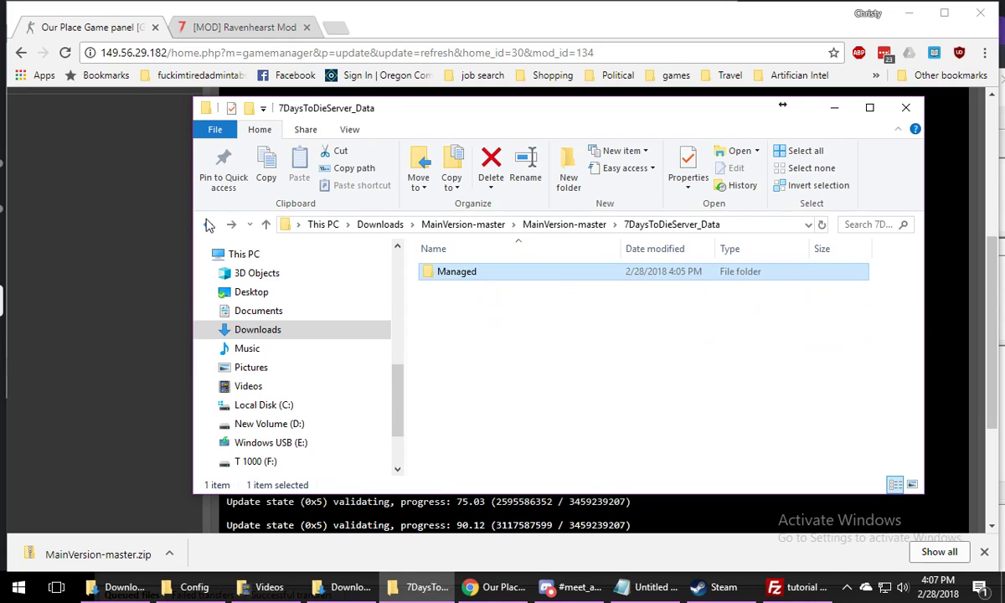
pyautogui.click(208, 224)
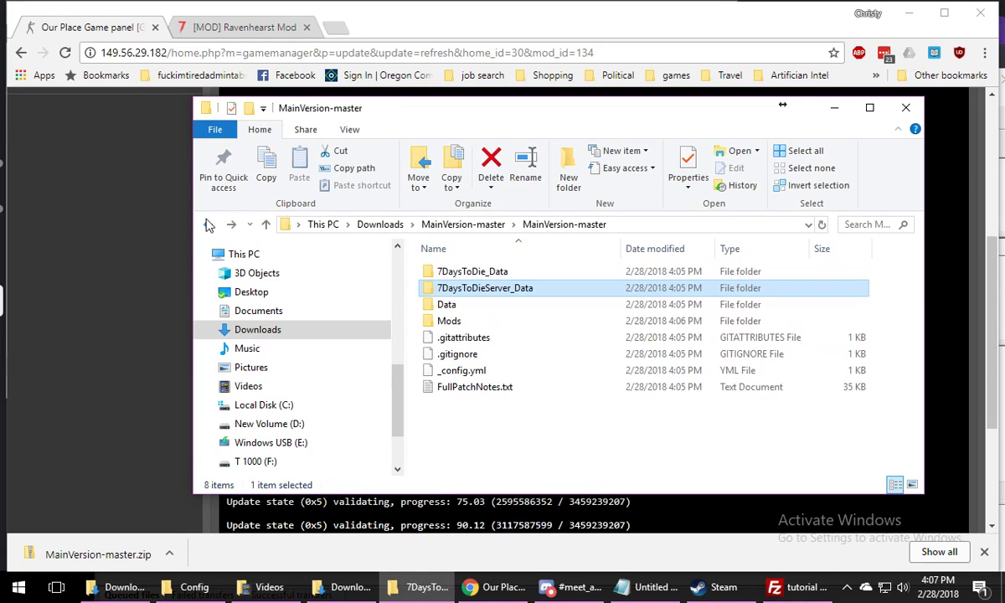
# Inspect the files in the extracted mod's Data\Config folder, then return to the inner MainVersion-master folder
pyautogui.doubleClick(509, 308)
pyautogui.doubleClick(488, 276)
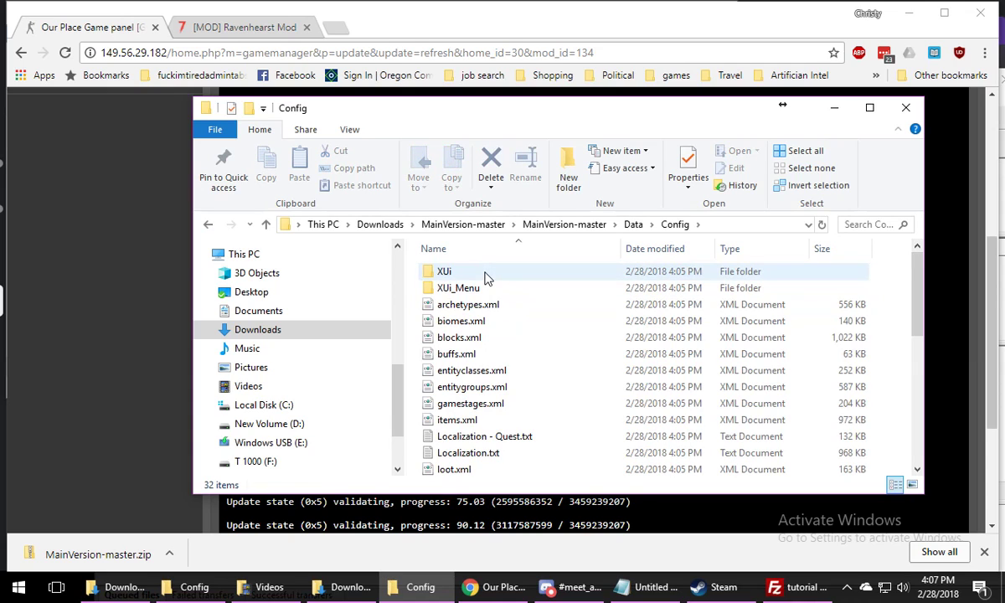
pyautogui.click(483, 277)
pyautogui.scroll(-1, 522, 342)
pyautogui.scroll(1, 522, 344)
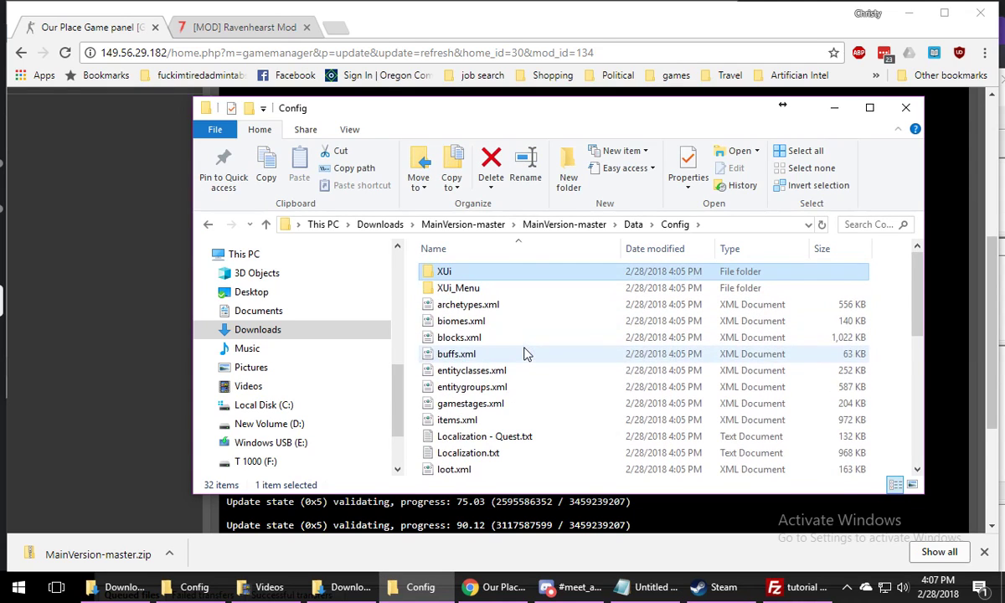
pyautogui.scroll(-5, 520, 392)
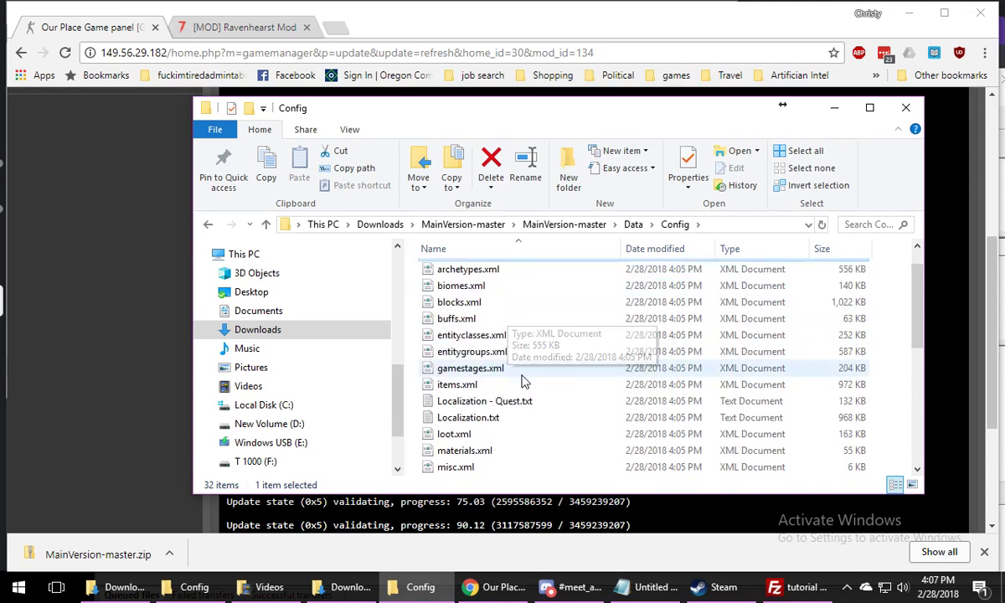
pyautogui.scroll(-2, 469, 440)
pyautogui.click(521, 464)
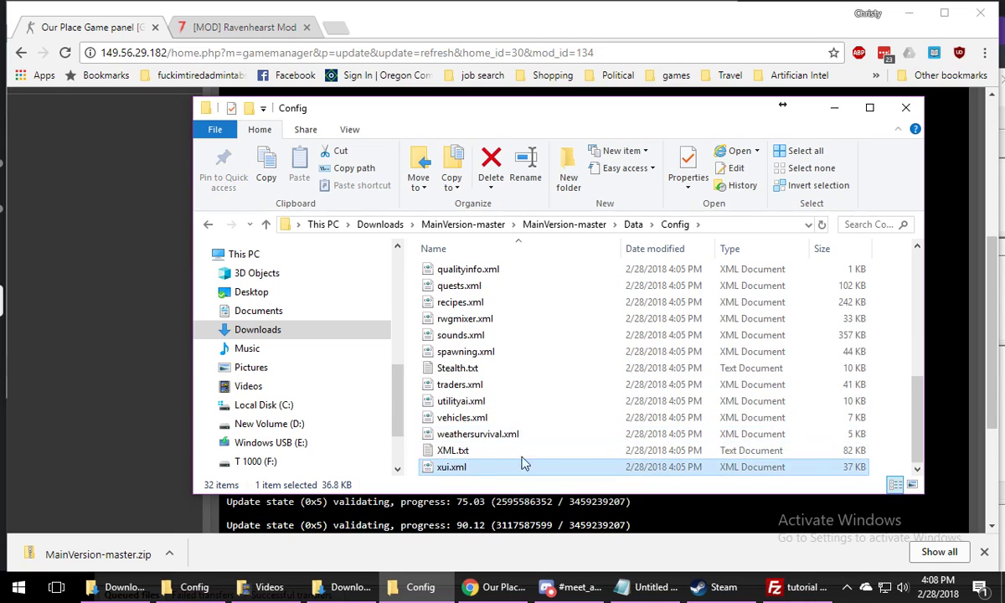
pyautogui.click(208, 227)
pyautogui.click(208, 227)
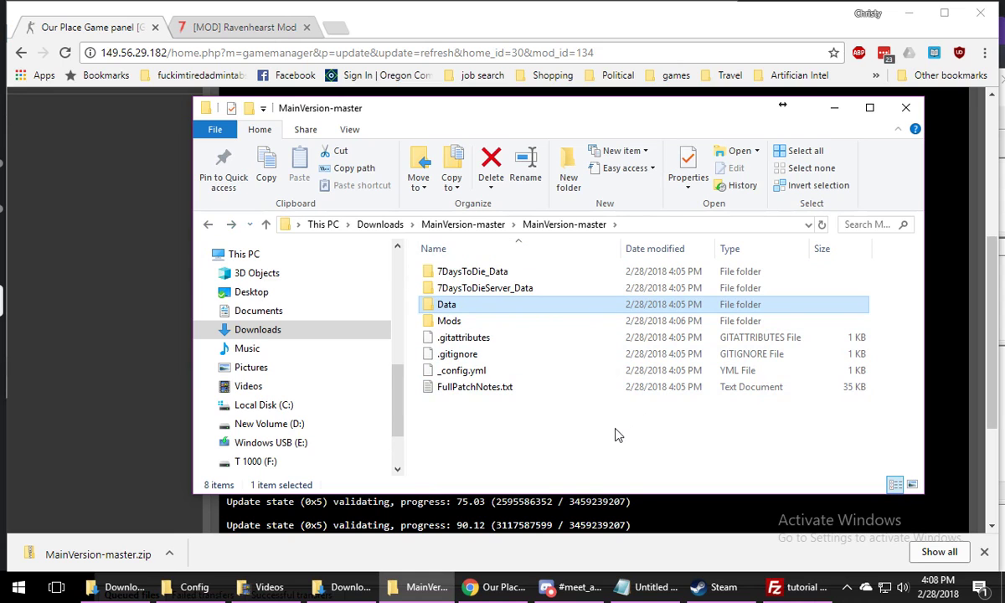
# Switch back to the game panel, leave the finished update page, and view the server's files in the File Manager
pyautogui.click(189, 485)
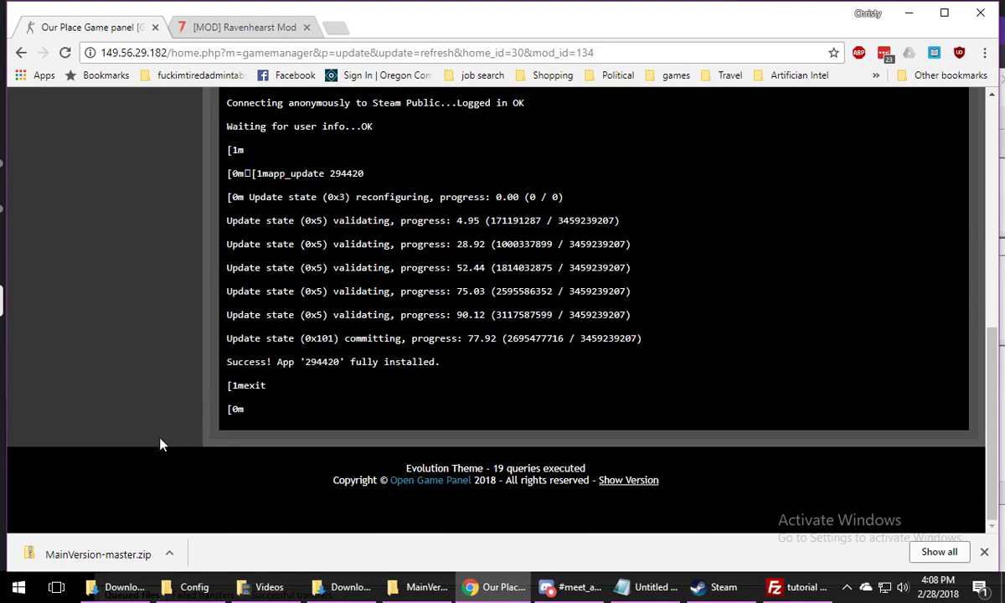
pyautogui.scroll(4, 154, 449)
pyautogui.scroll(3, 154, 449)
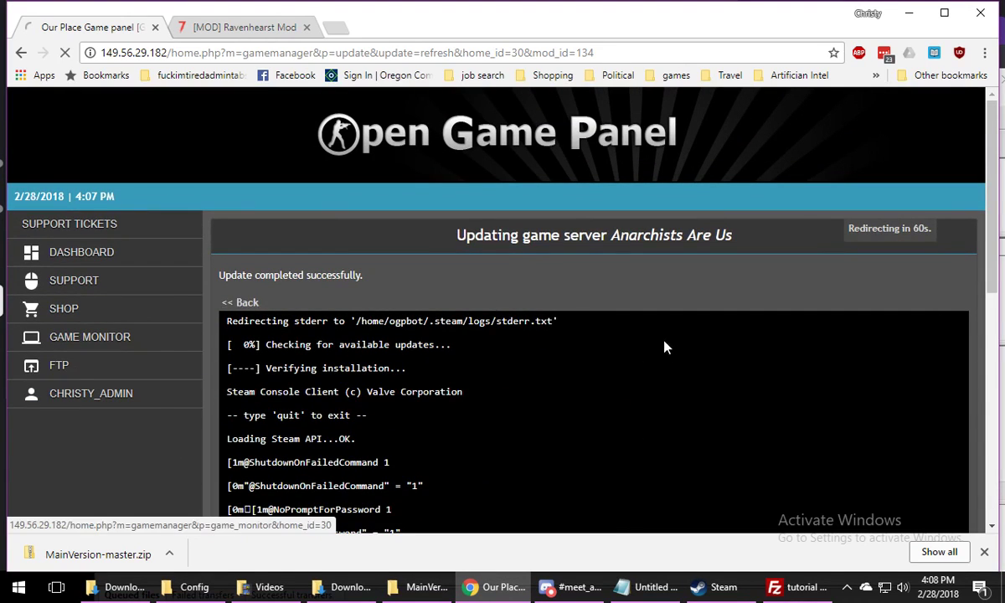
pyautogui.scroll(-3, 664, 348)
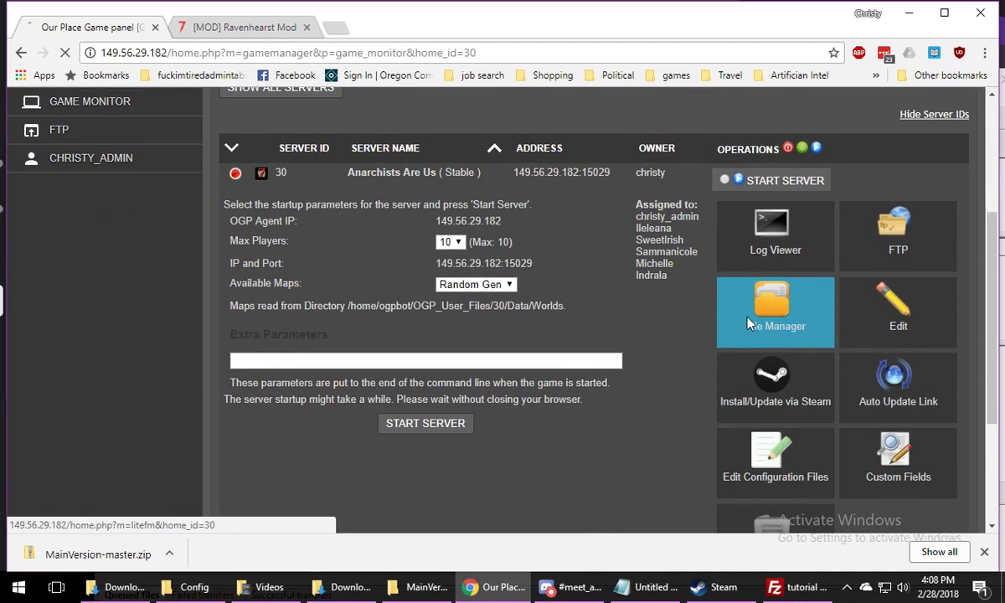
pyautogui.click(749, 324)
pyautogui.scroll(-3, 402, 388)
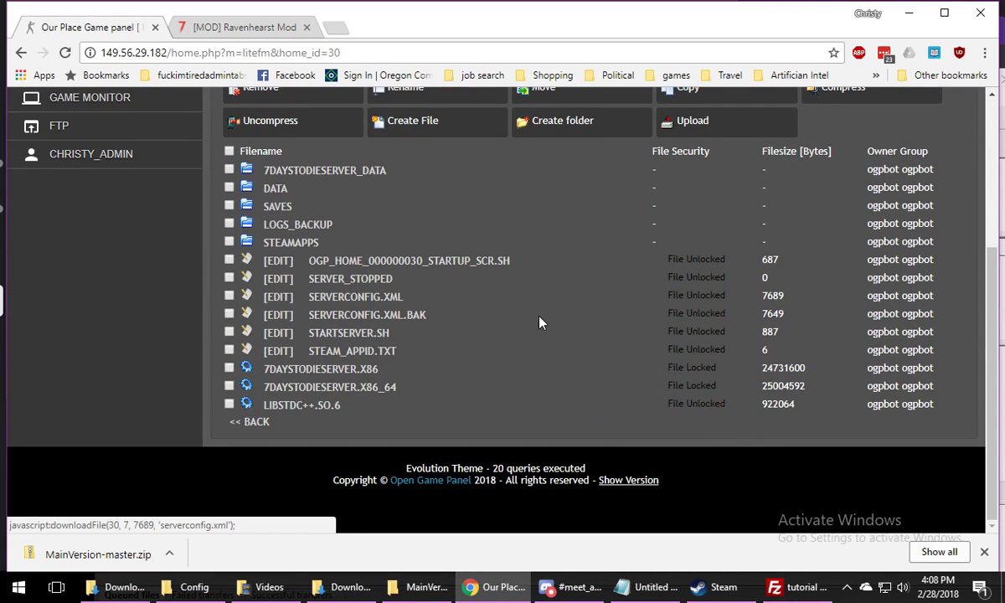
# Switch to FileZilla and collapse the This PC branch in the local folder tree
pyautogui.click(795, 587)
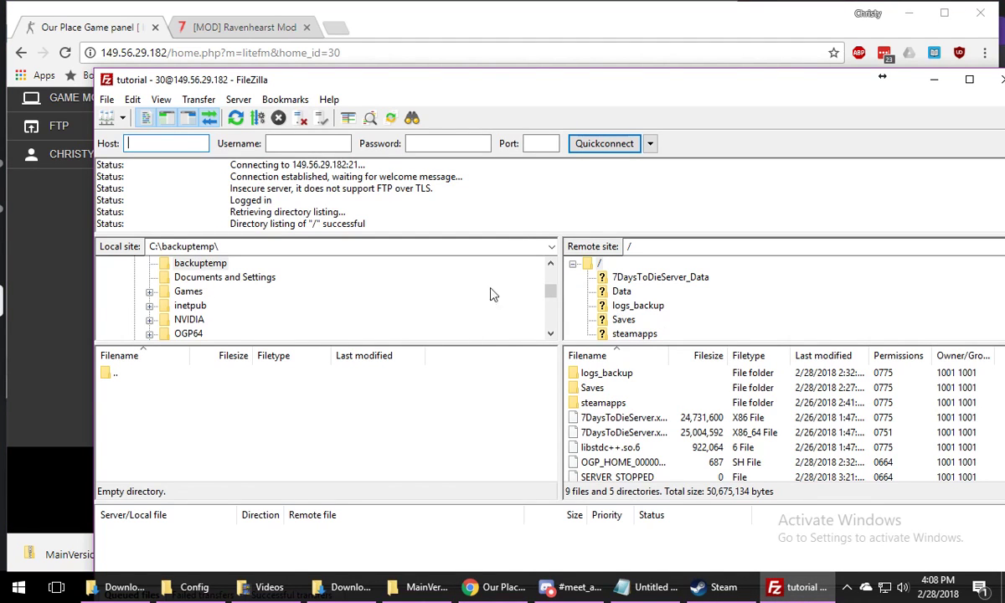
pyautogui.click(189, 444)
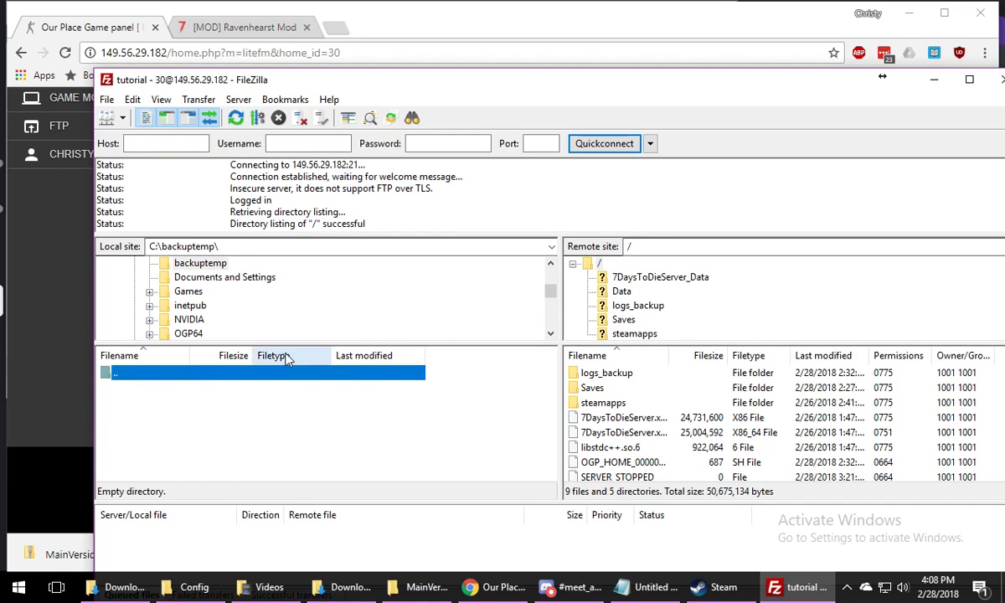
pyautogui.scroll(2, 233, 309)
pyautogui.scroll(-5, 233, 308)
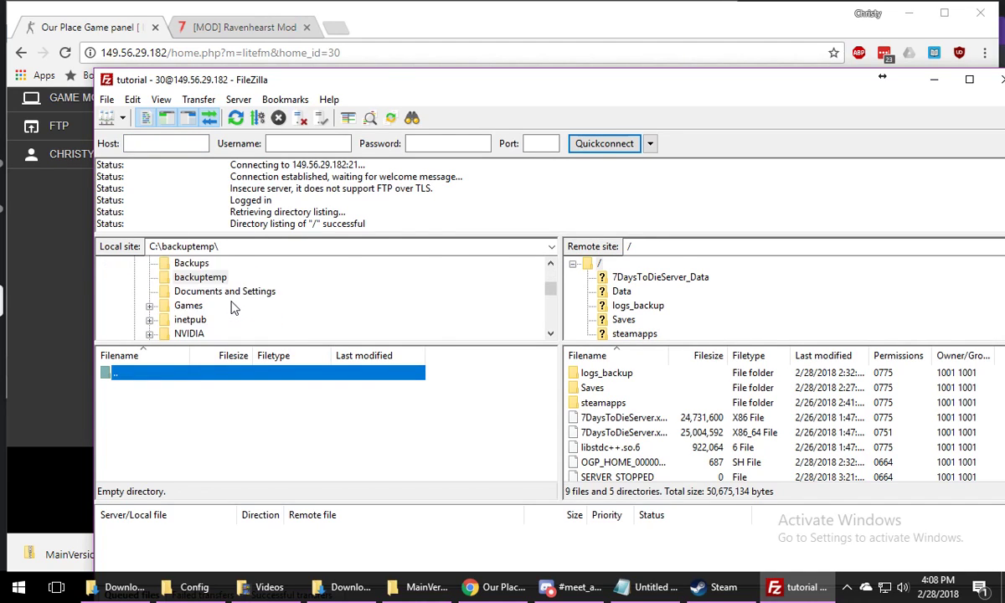
pyautogui.scroll(-2, 232, 308)
pyautogui.scroll(8, 232, 308)
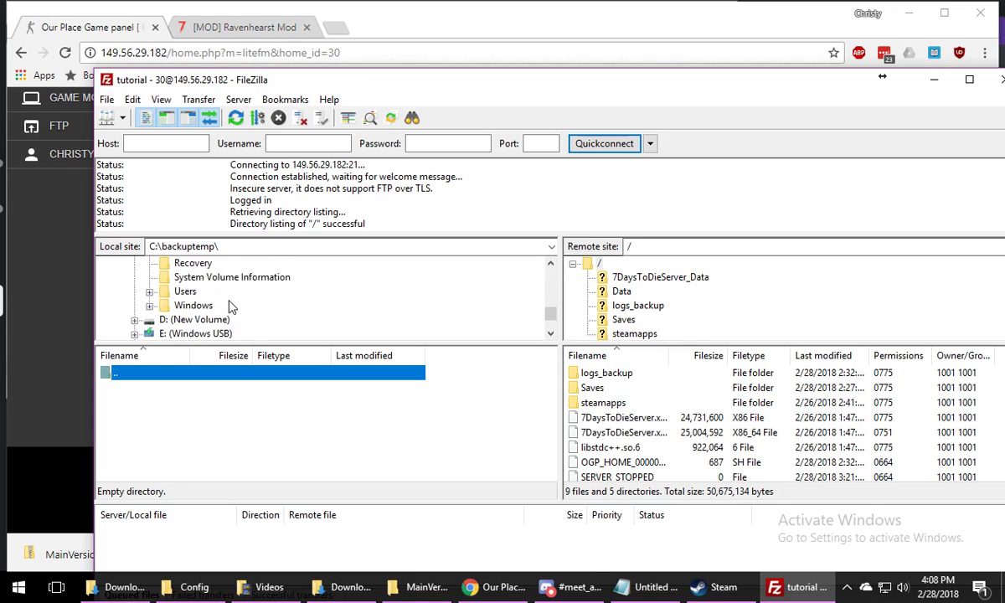
pyautogui.scroll(-2, 231, 307)
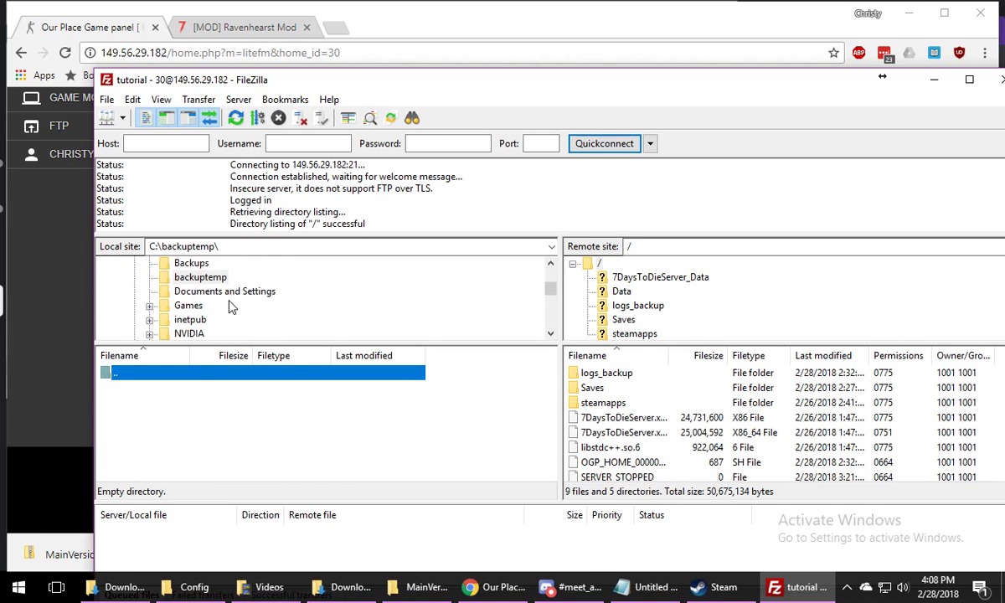
pyautogui.scroll(2, 226, 302)
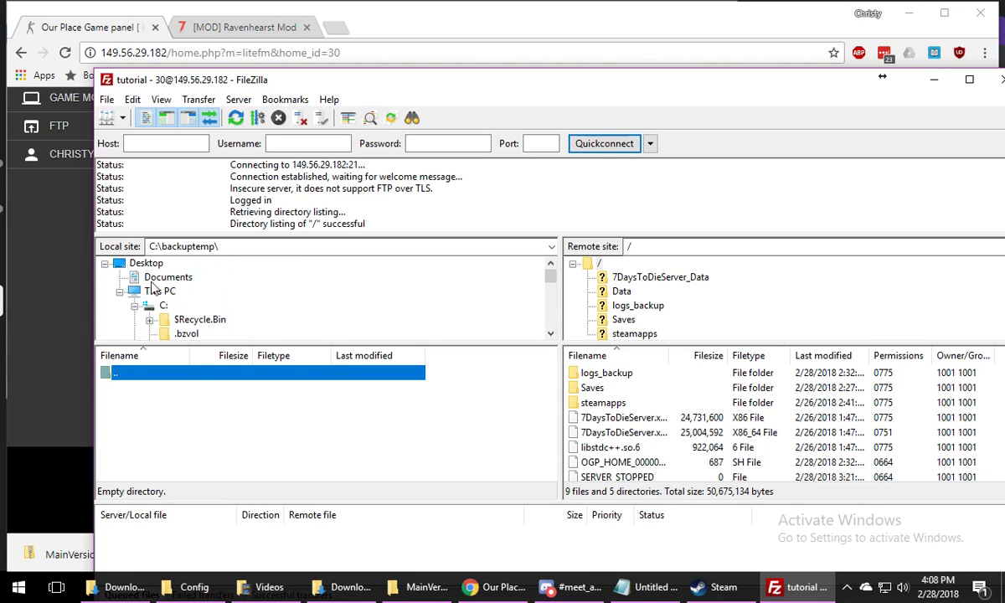
pyautogui.click(115, 290)
pyautogui.click(119, 291)
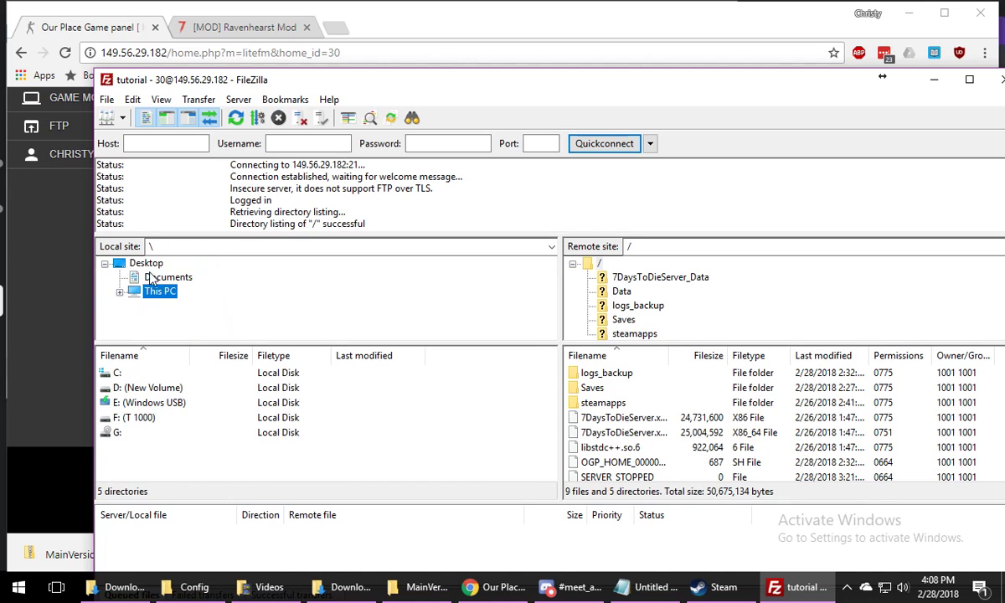
# Browse the local site through C:\Users and the user's profile to the Downloads folder
pyautogui.doubleClick(151, 274)
pyautogui.scroll(6, 307, 301)
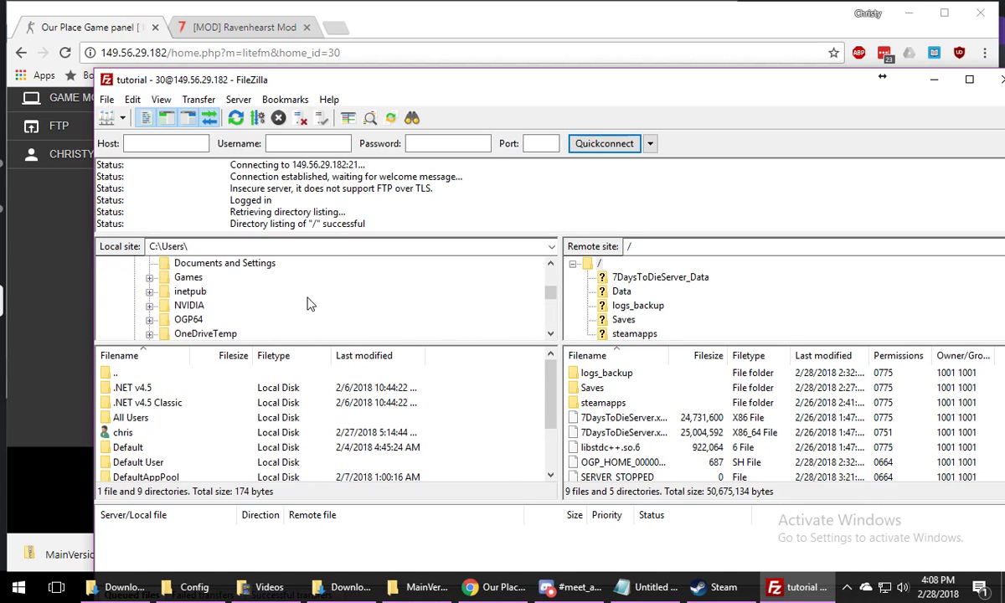
pyautogui.scroll(-2, 307, 305)
pyautogui.scroll(-4, 307, 305)
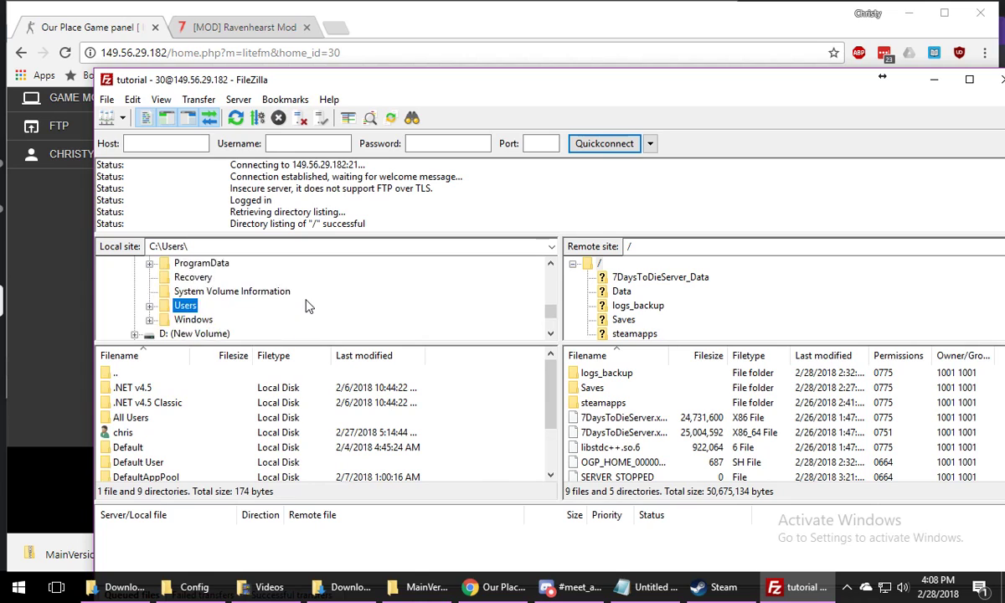
pyautogui.doubleClick(124, 432)
pyautogui.scroll(-1, 186, 414)
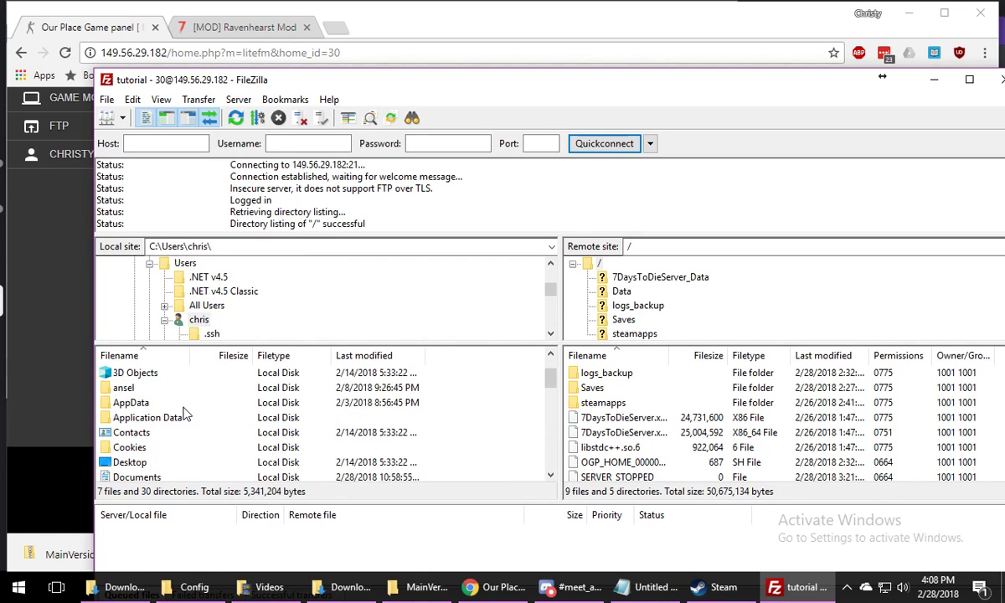
pyautogui.scroll(-1, 174, 411)
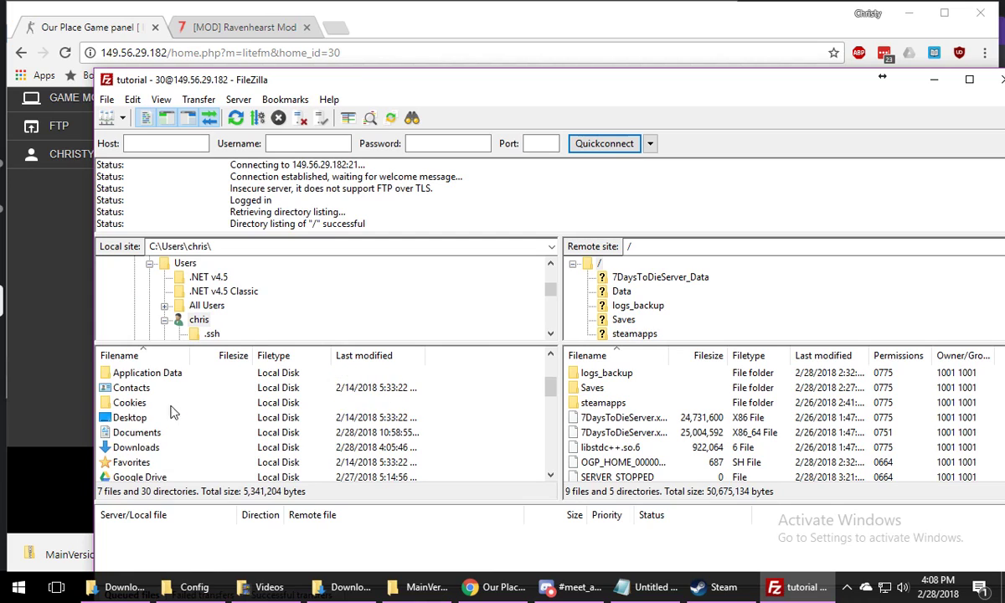
pyautogui.doubleClick(136, 447)
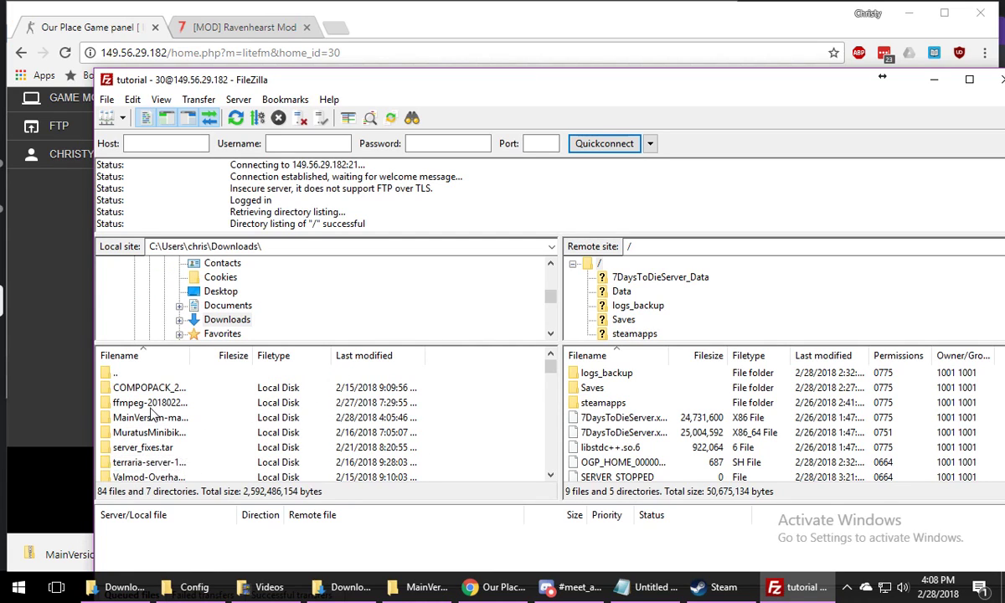
# Open the extracted MainVersion-master folder and its inner MainVersion-master folder on the local site
pyautogui.click(150, 417)
pyautogui.doubleClick(153, 418)
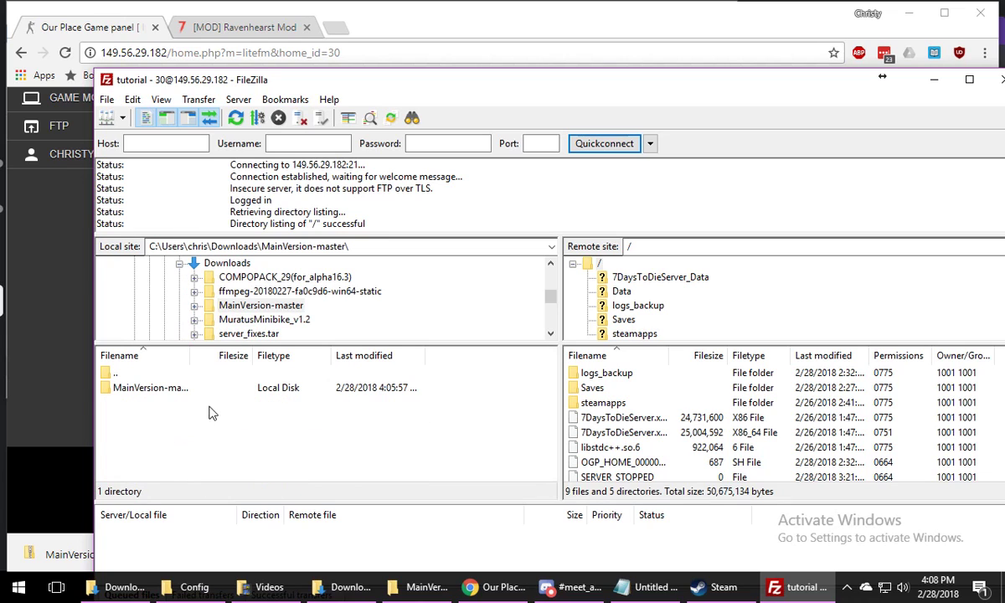
pyautogui.doubleClick(151, 388)
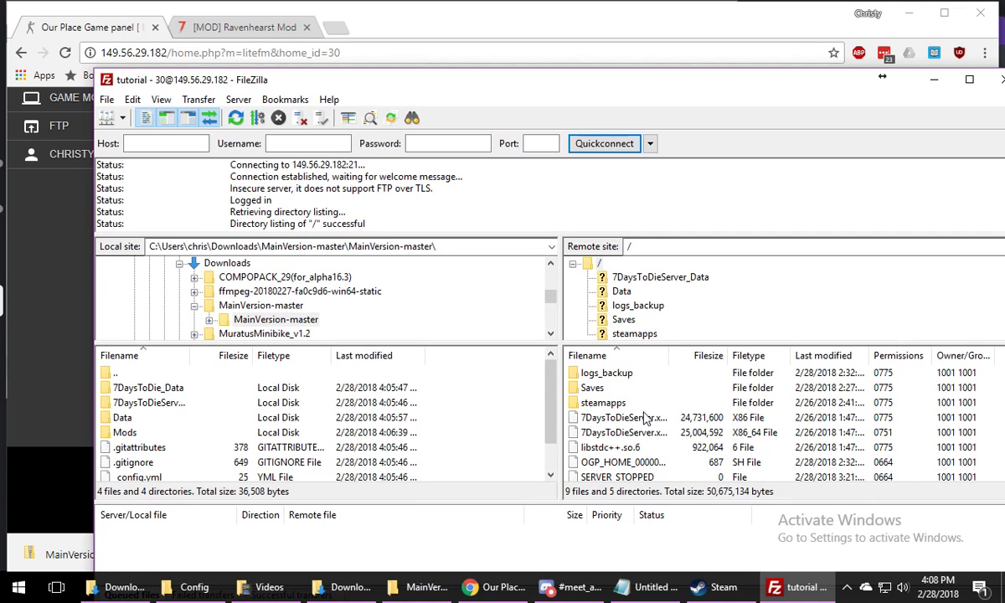
# Highlight the mod's 7DaysToDieServer_Data folder and widen the local Filename column to show the full folder names
pyautogui.scroll(1, 645, 419)
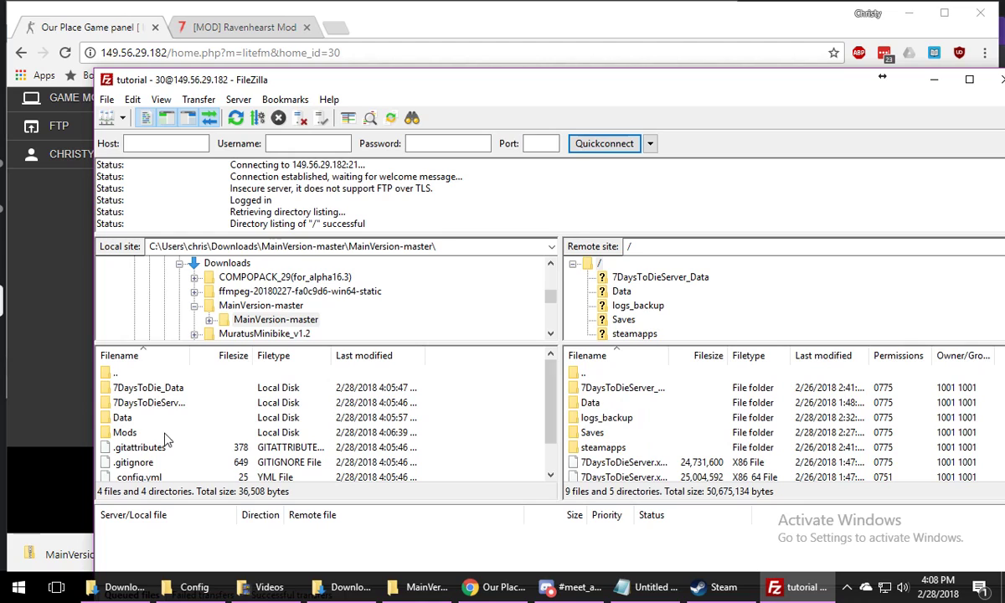
pyautogui.click(148, 388)
pyautogui.click(153, 404)
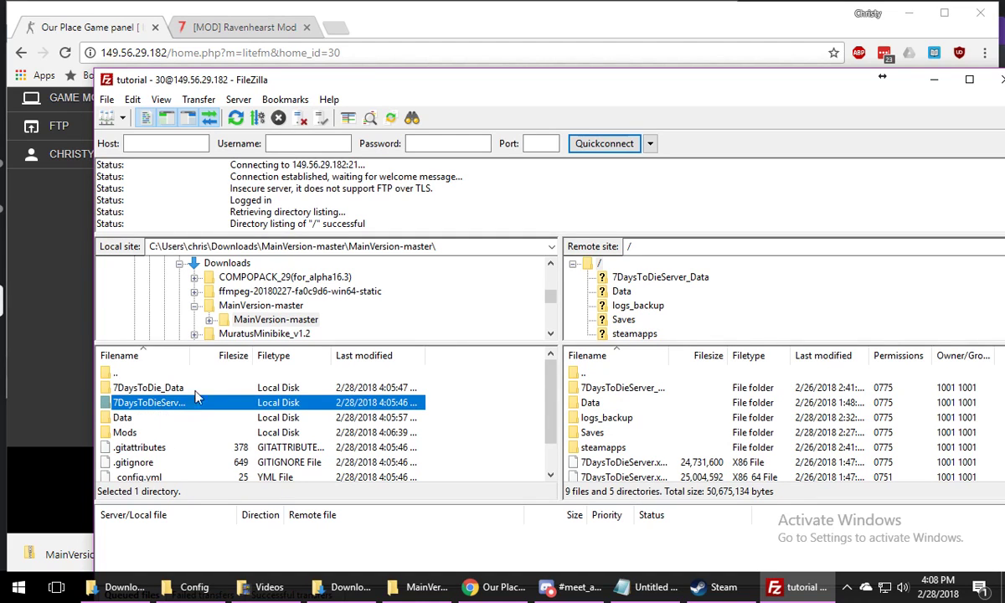
pyautogui.moveTo(193, 359); pyautogui.dragTo(238, 358)
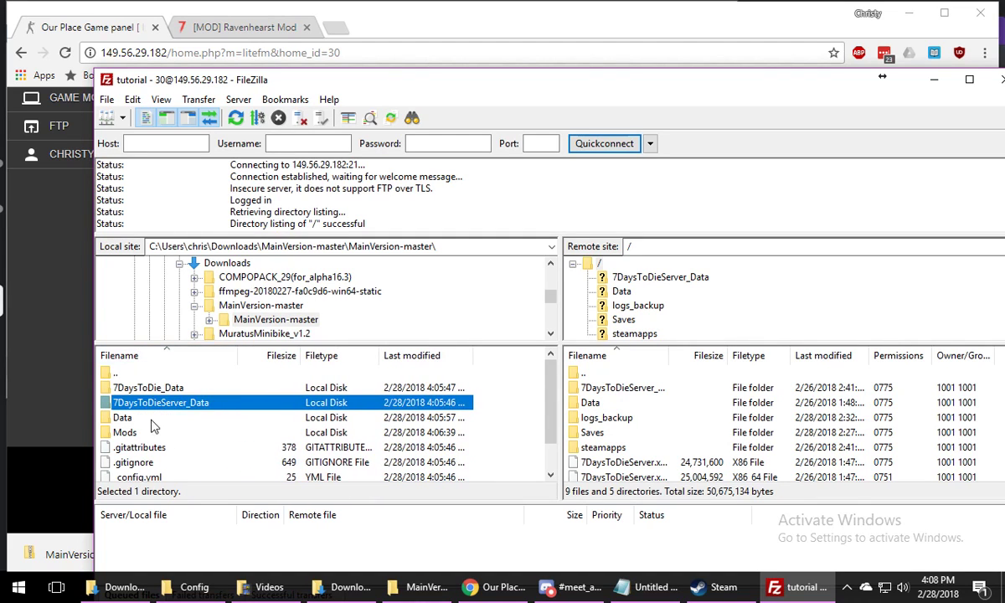
# Select all mod folders and files from 7DaysToDie_Data through FullPatchNotes.txt and upload them to the server's root folder
pyautogui.scroll(-3, 626, 443)
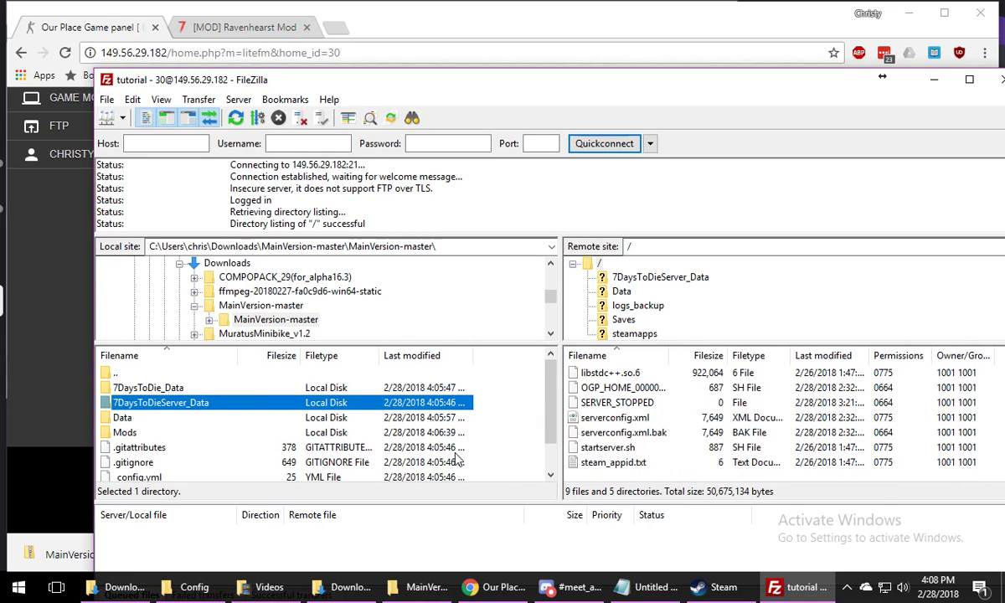
pyautogui.scroll(-1, 459, 459)
pyautogui.scroll(1, 266, 462)
pyautogui.scroll(-2, 159, 412)
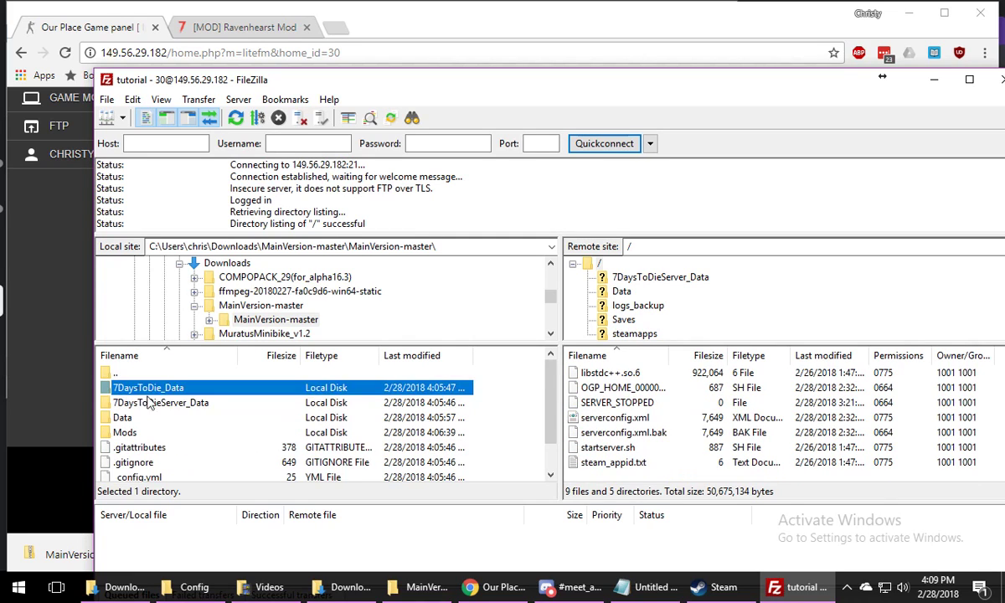
pyautogui.scroll(2, 170, 421)
pyautogui.scroll(-2, 170, 441)
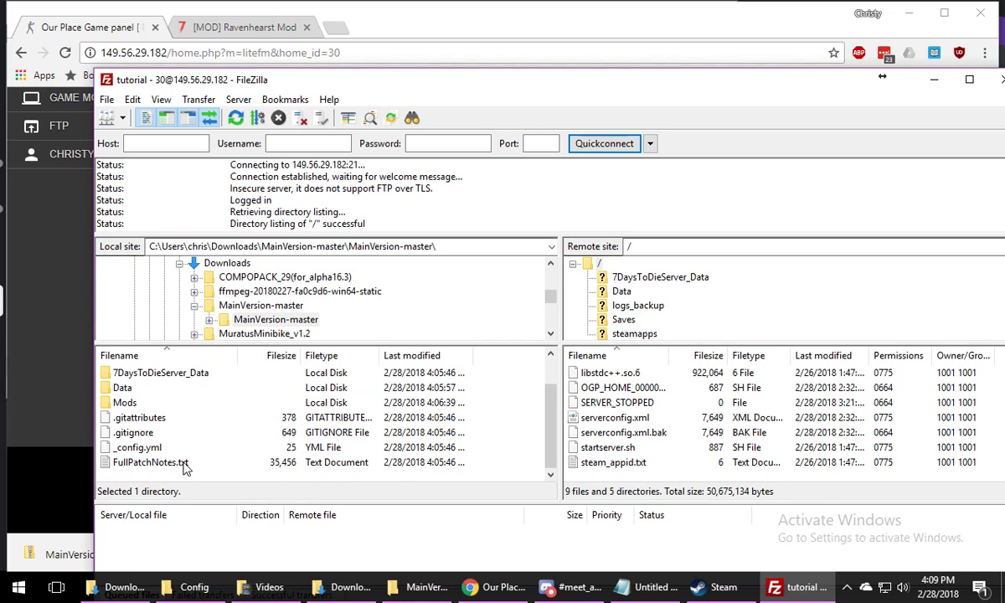
pyautogui.keyDown('shift'); pyautogui.click(185, 468); pyautogui.keyUp('shift')
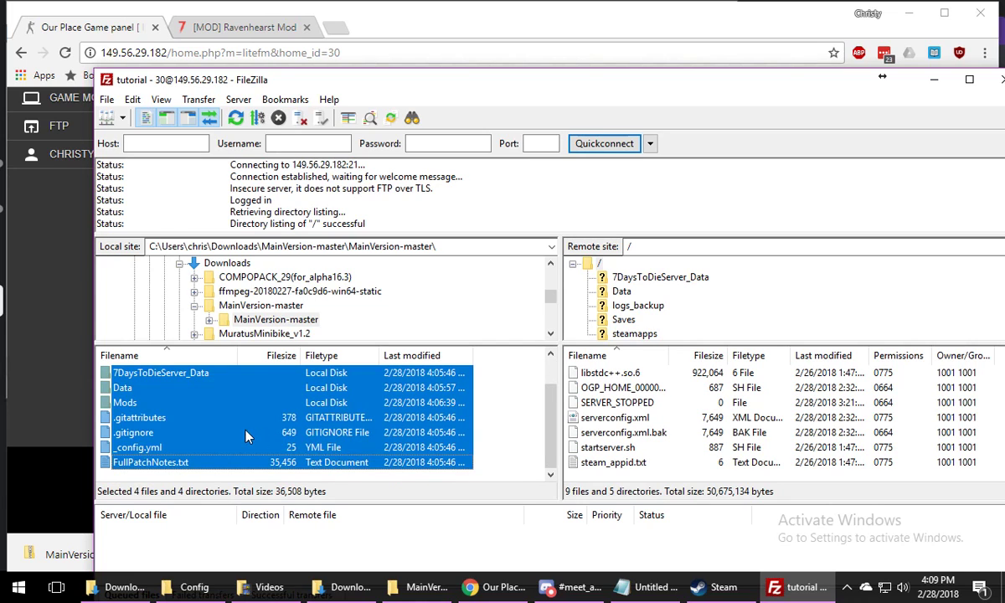
pyautogui.scroll(2, 246, 435)
pyautogui.scroll(-2, 212, 430)
pyautogui.moveTo(224, 428); pyautogui.dragTo(655, 425)
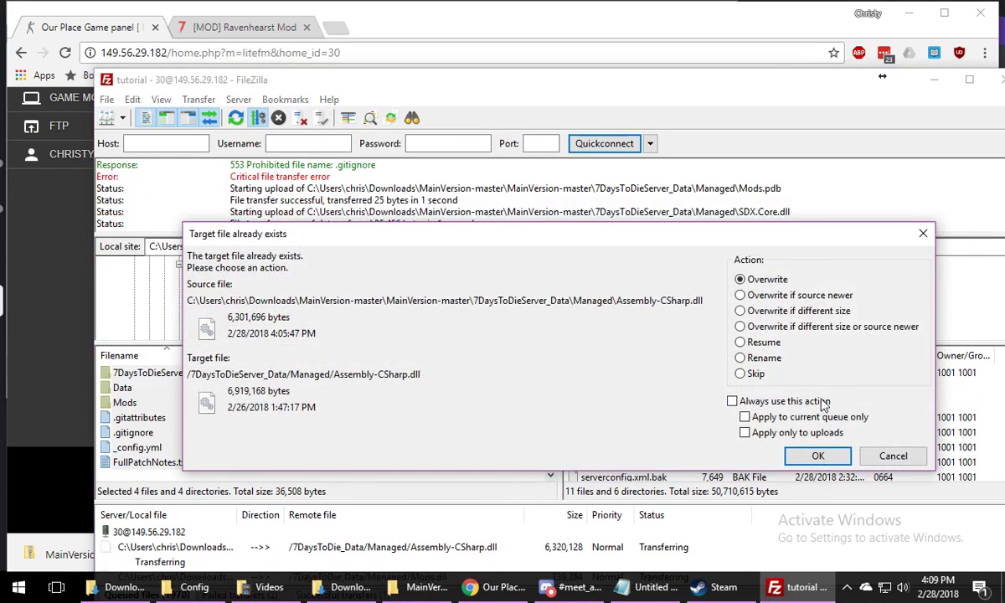
# Overwrite the existing server files, including Assembly-CSharp.dll and the Data/Config files, and set Overwrite as the action to always use
pyautogui.click(817, 457)
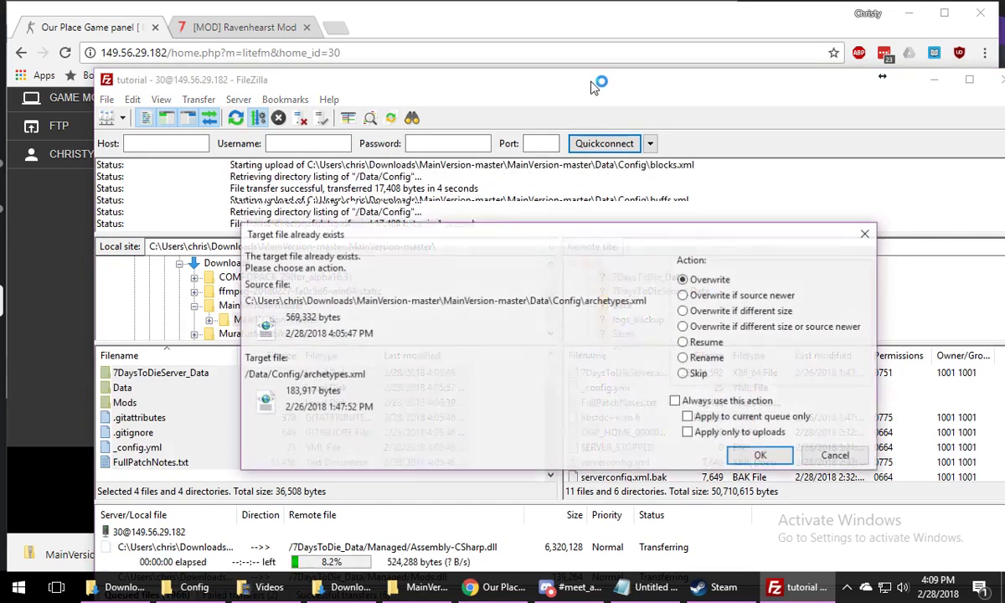
pyautogui.click(761, 458)
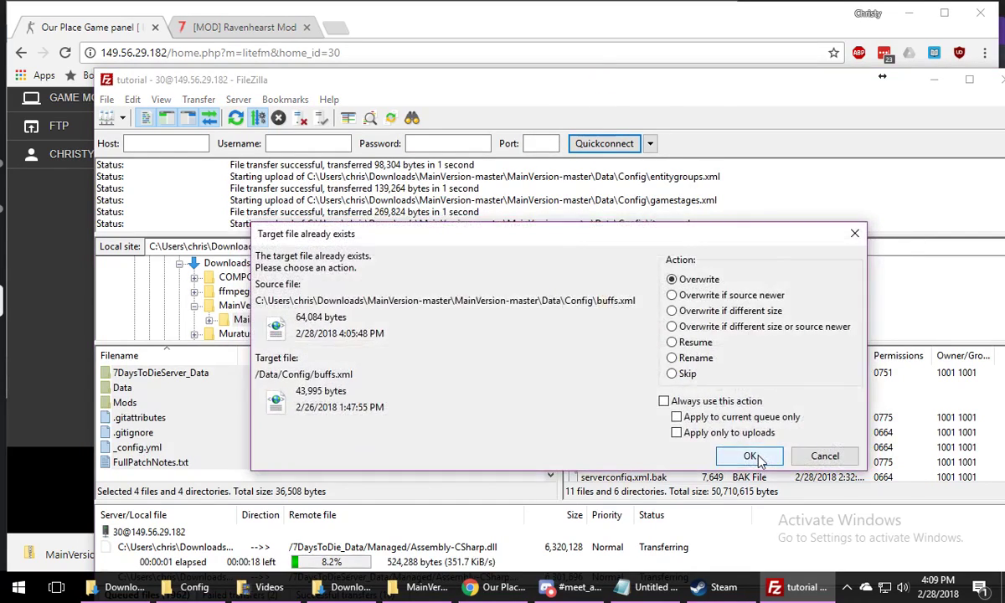
pyautogui.click(752, 457)
pyautogui.click(755, 457)
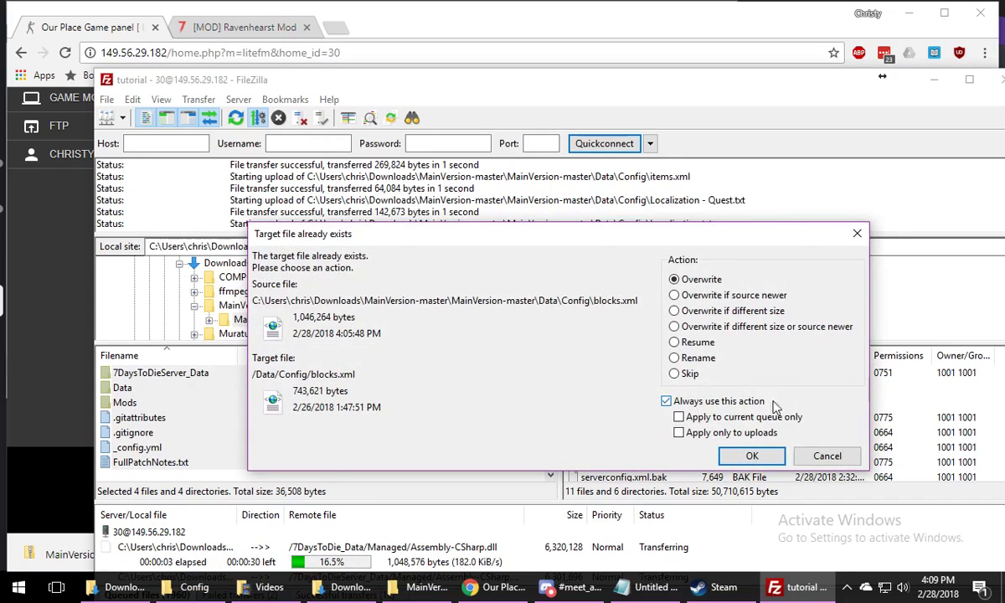
pyautogui.click(725, 402)
pyautogui.click(752, 455)
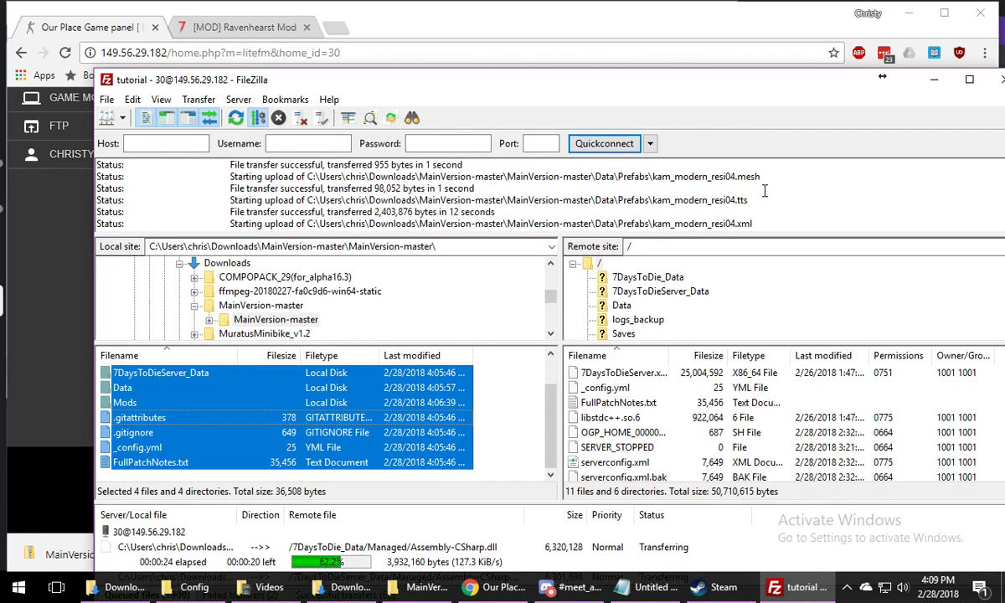
# Switch to the Ravenhearst mod thread in the browser and read the "Setting Up a Server" instructions for the required server mods
pyautogui.moveTo(710, 93); pyautogui.dragTo(648, 37)
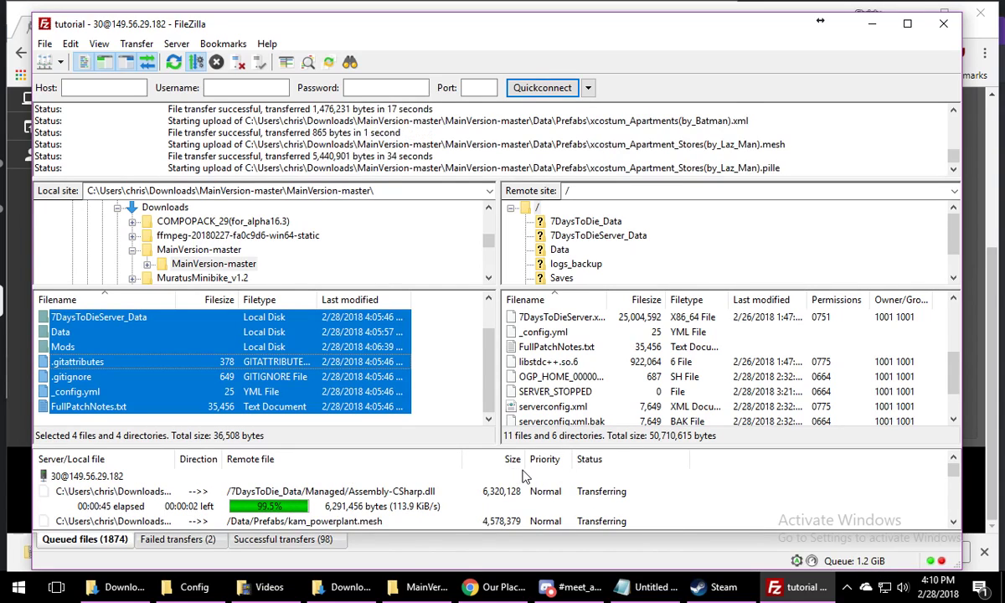
pyautogui.click(248, 6)
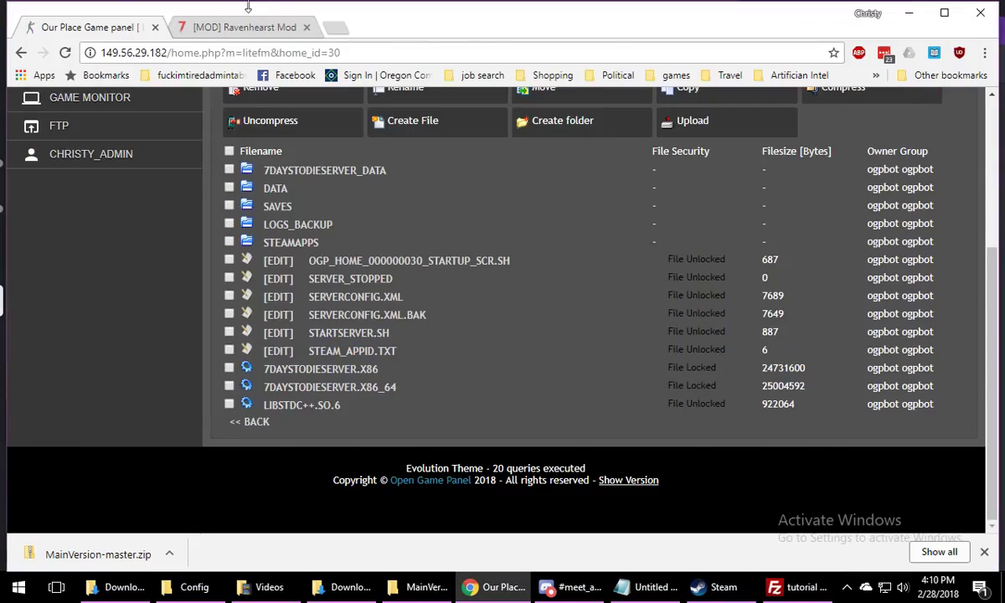
pyautogui.click(234, 29)
pyautogui.scroll(-10, 493, 268)
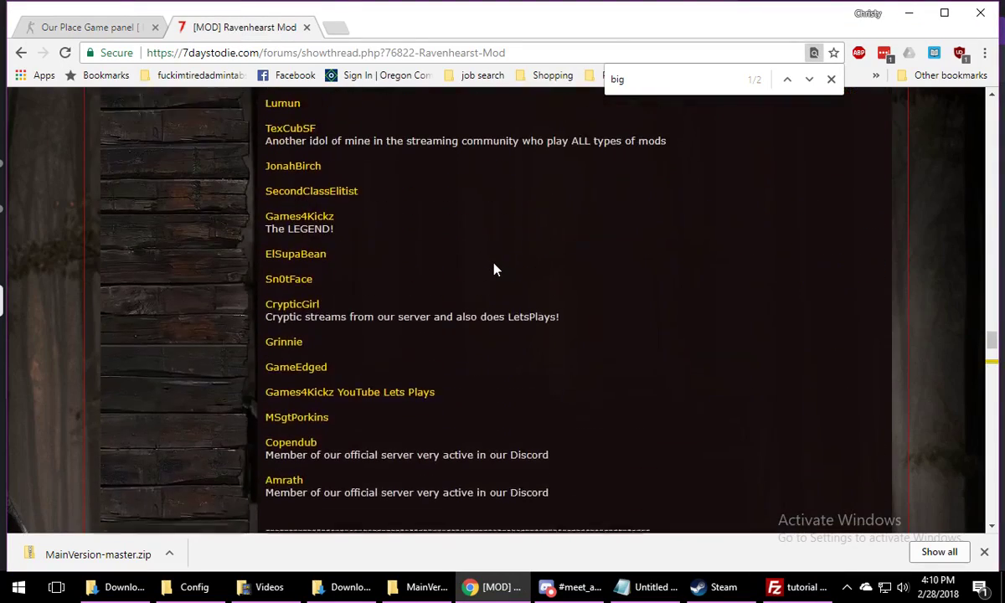
pyautogui.scroll(10, 493, 269)
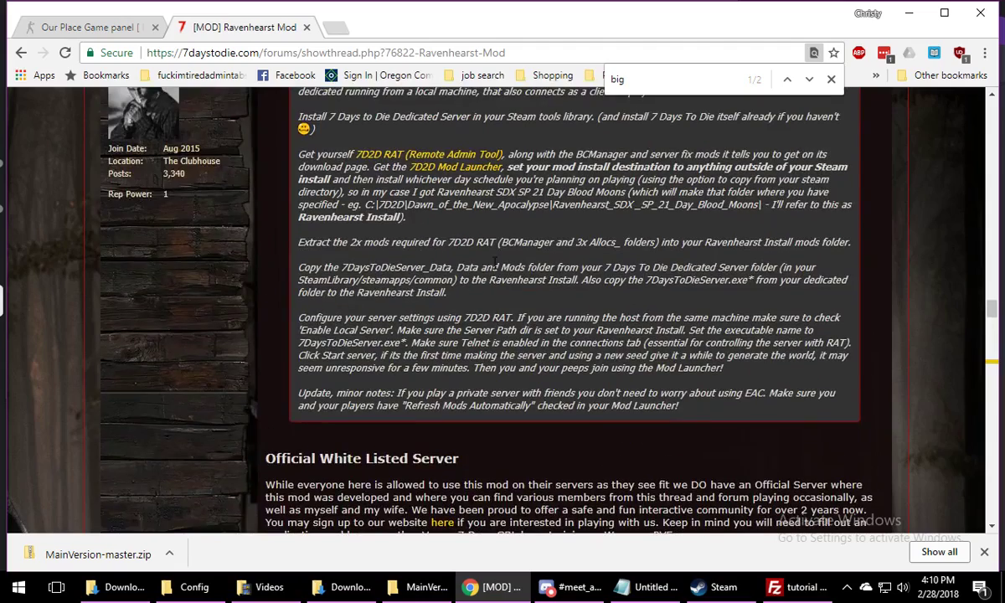
pyautogui.scroll(3, 494, 265)
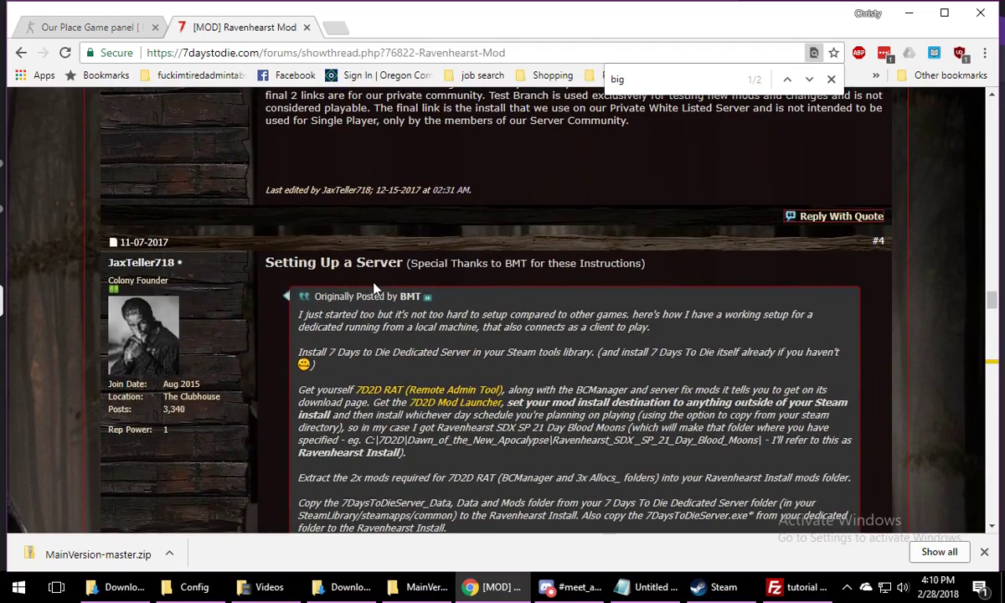
pyautogui.scroll(-1, 643, 303)
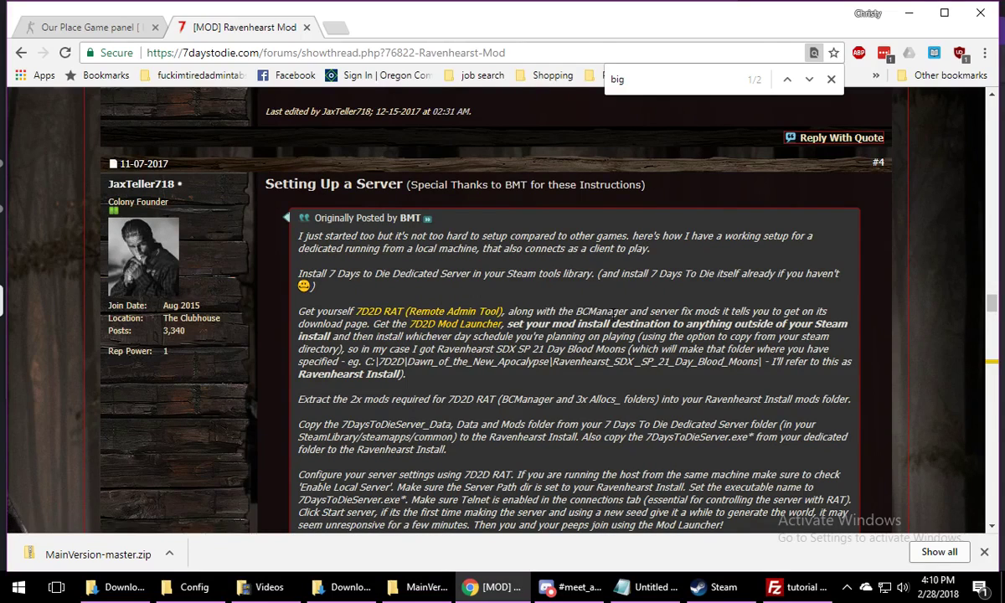
pyautogui.scroll(-1, 540, 316)
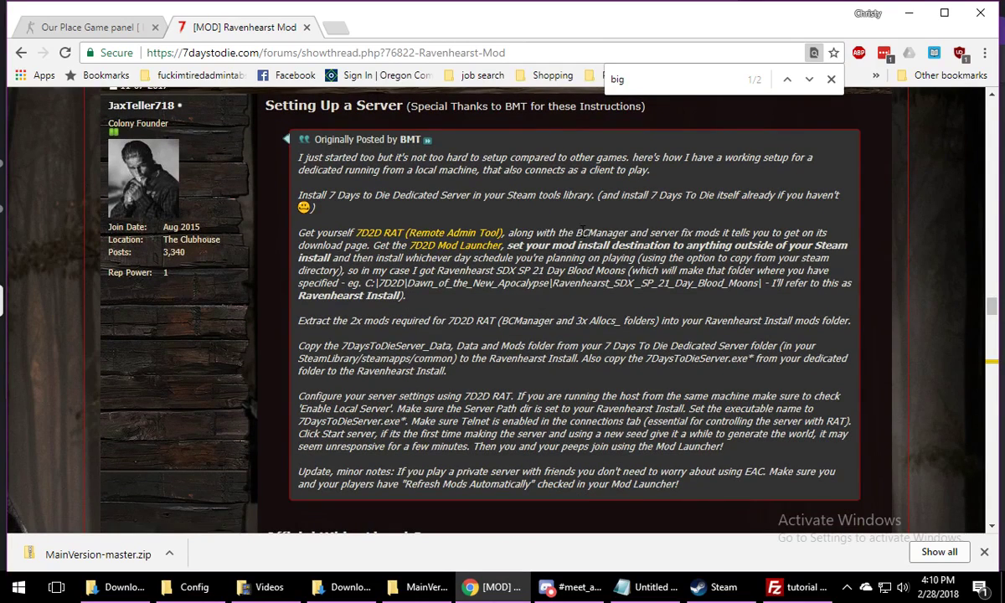
pyautogui.moveTo(581, 234); pyautogui.dragTo(634, 234)
pyautogui.click(570, 239)
pyautogui.scroll(-1, 593, 301)
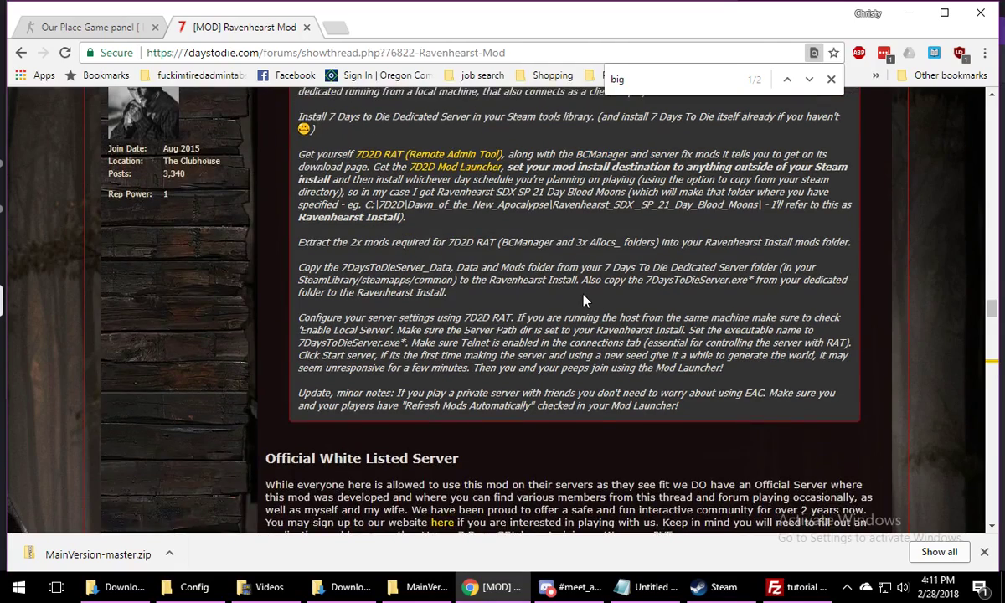
pyautogui.scroll(-10, 584, 300)
pyautogui.scroll(10, 536, 330)
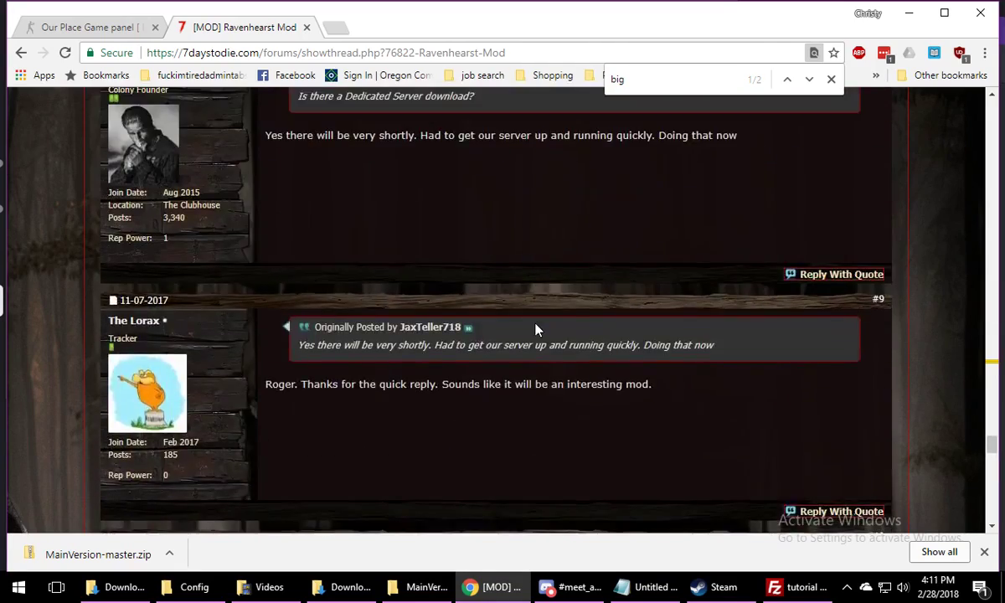
pyautogui.scroll(4, 536, 329)
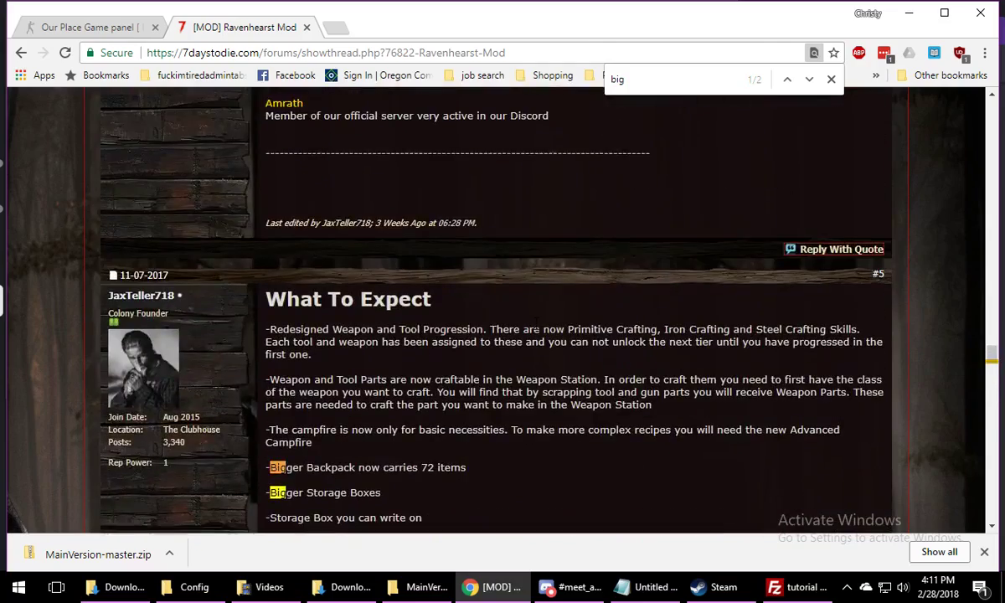
pyautogui.scroll(10, 533, 328)
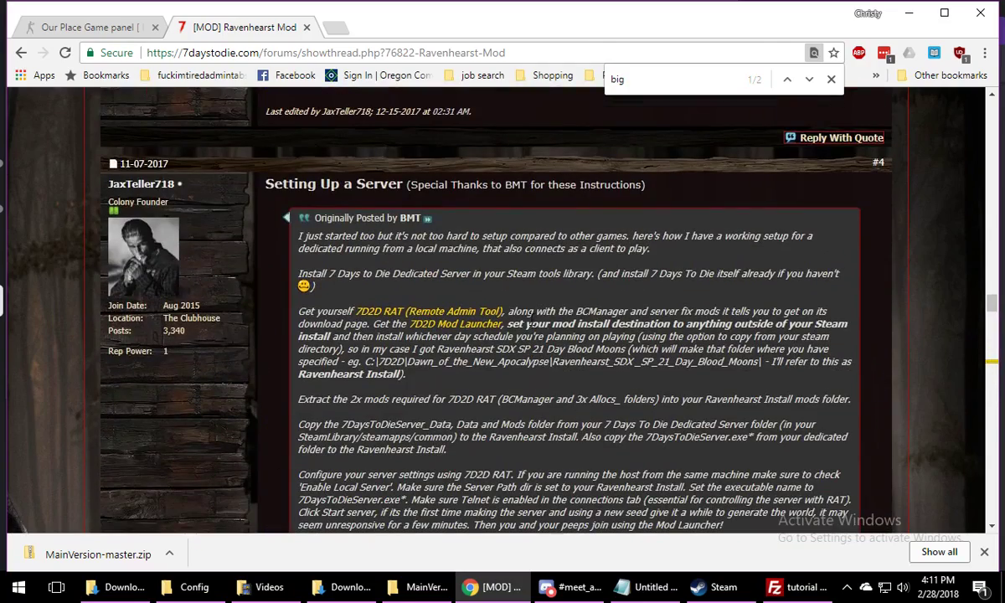
# Open the thread's 7D2D RAT (Remote Admin Tool) link in a new tab, and check the upload progress in FileZilla
pyautogui.rightClick(480, 311)
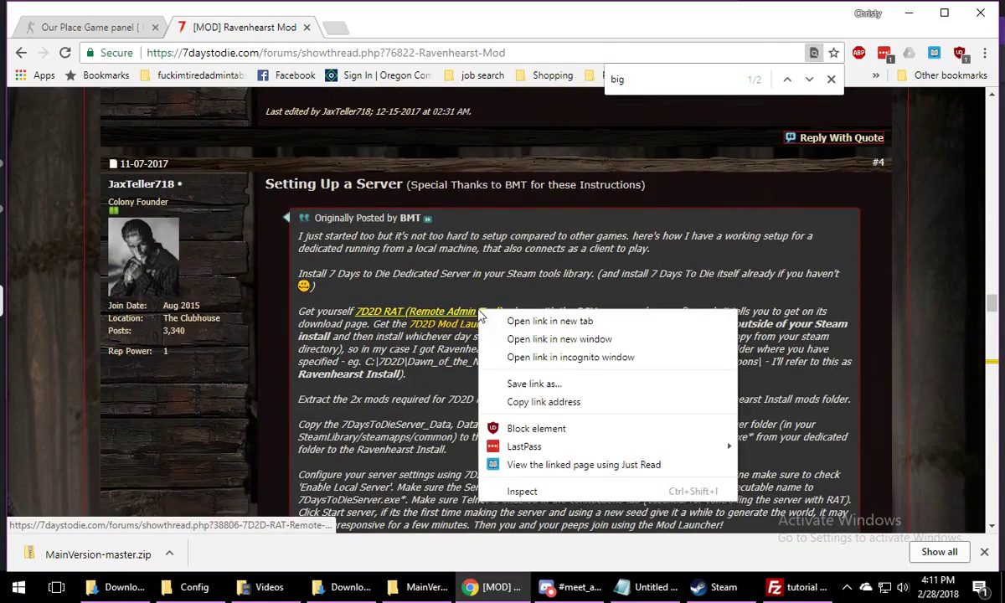
pyautogui.click(536, 320)
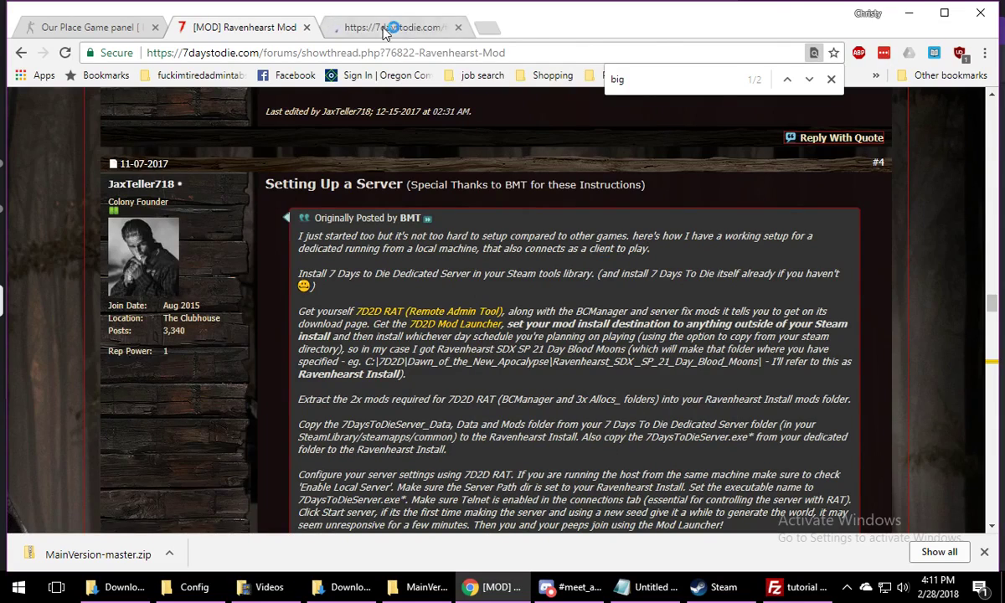
pyautogui.hotkey('ctrl', 'Tab')
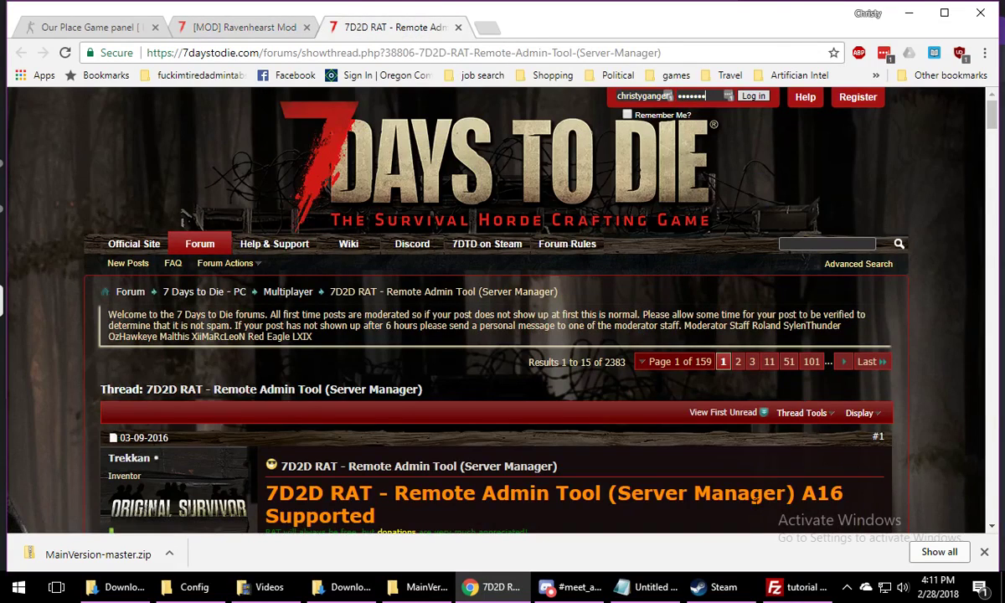
pyautogui.click(804, 587)
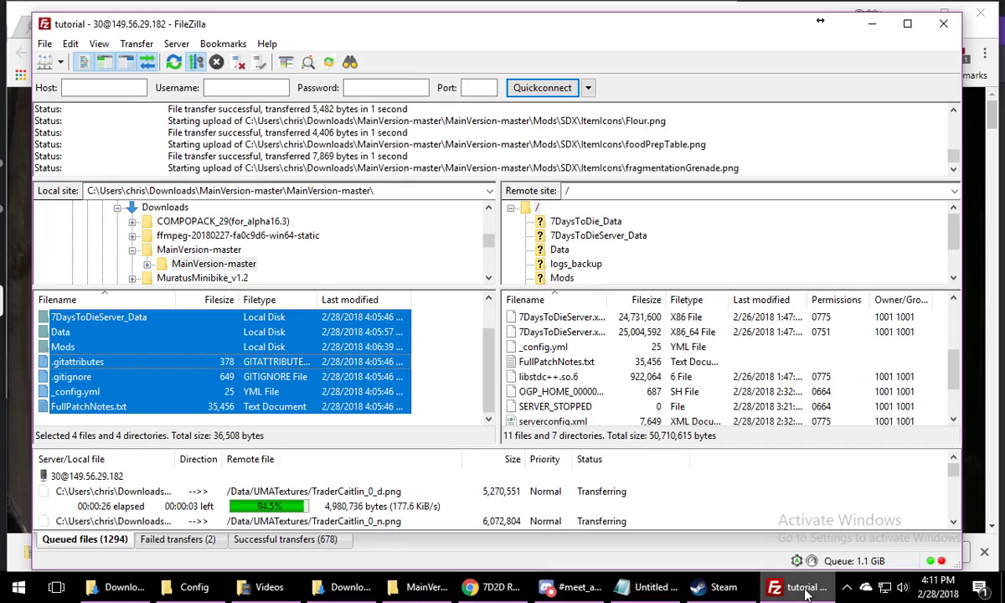
pyautogui.click(804, 587)
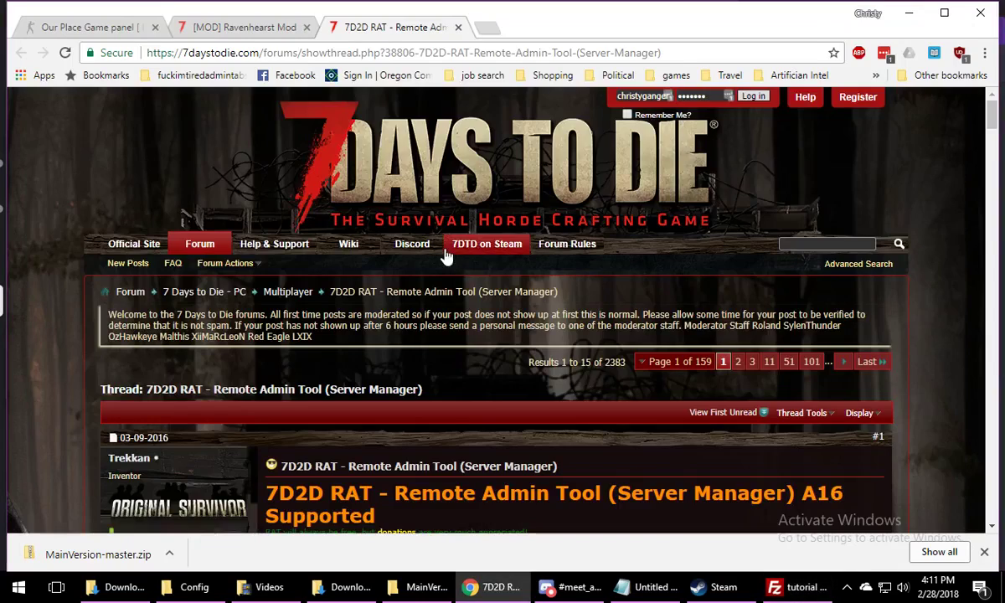
# Open the Server Fixes and Bad Company Server Manager links from the RAT thread's Requirements section in new tabs
pyautogui.scroll(-4, 446, 255)
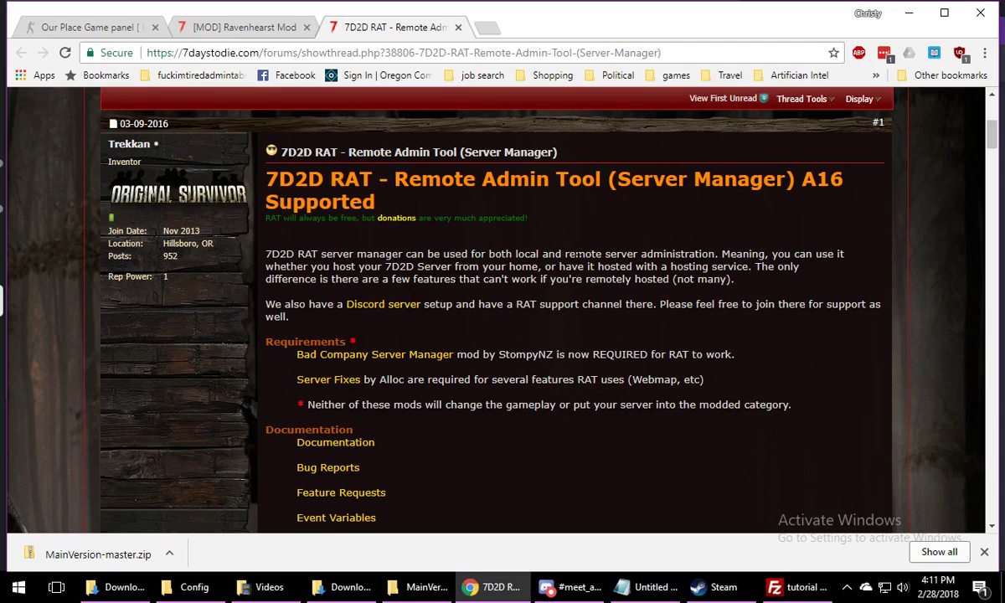
pyautogui.scroll(-3, 577, 251)
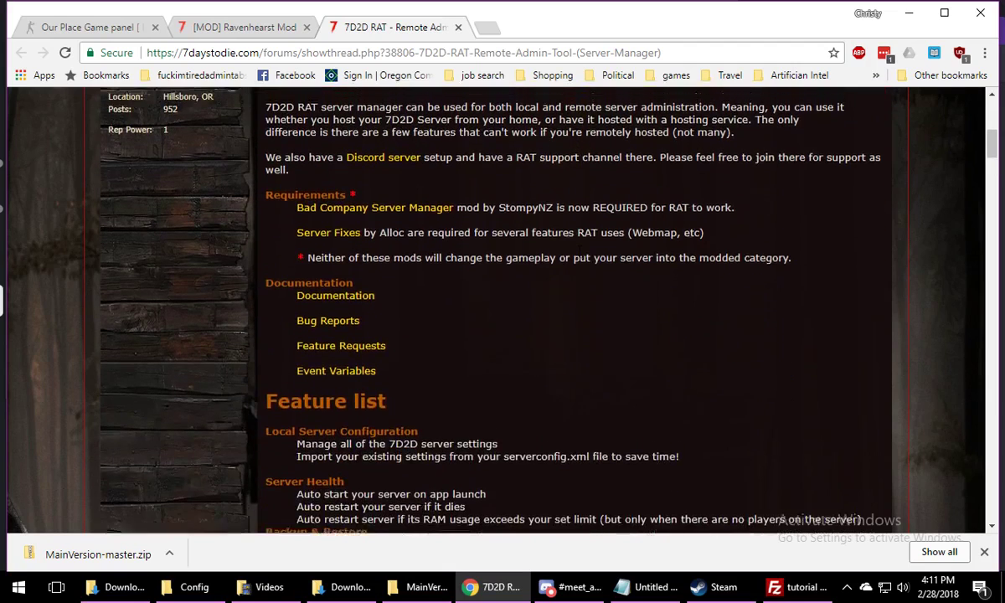
pyautogui.scroll(1, 272, 282)
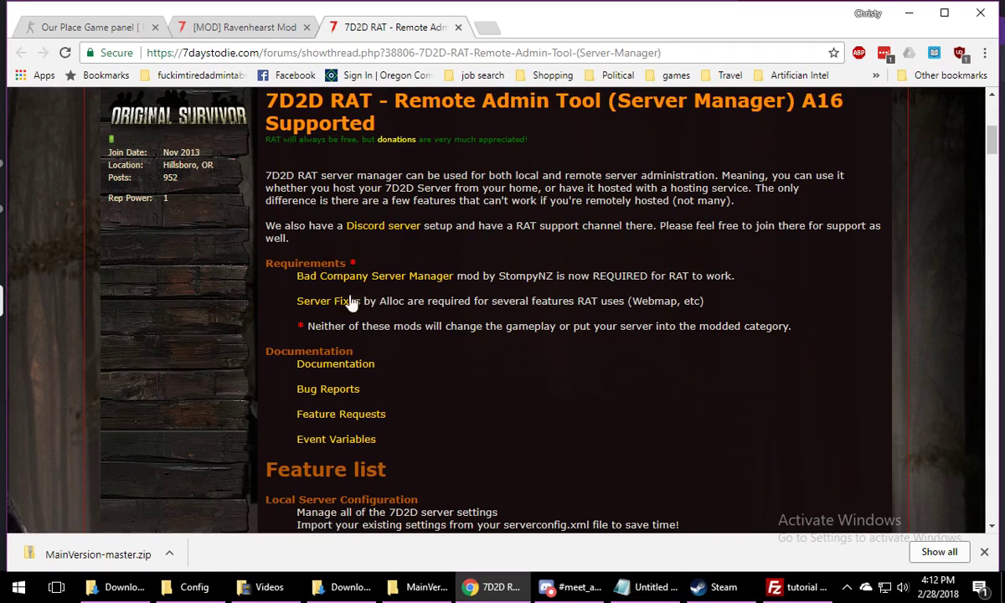
pyautogui.rightClick(323, 299)
pyautogui.click(381, 311)
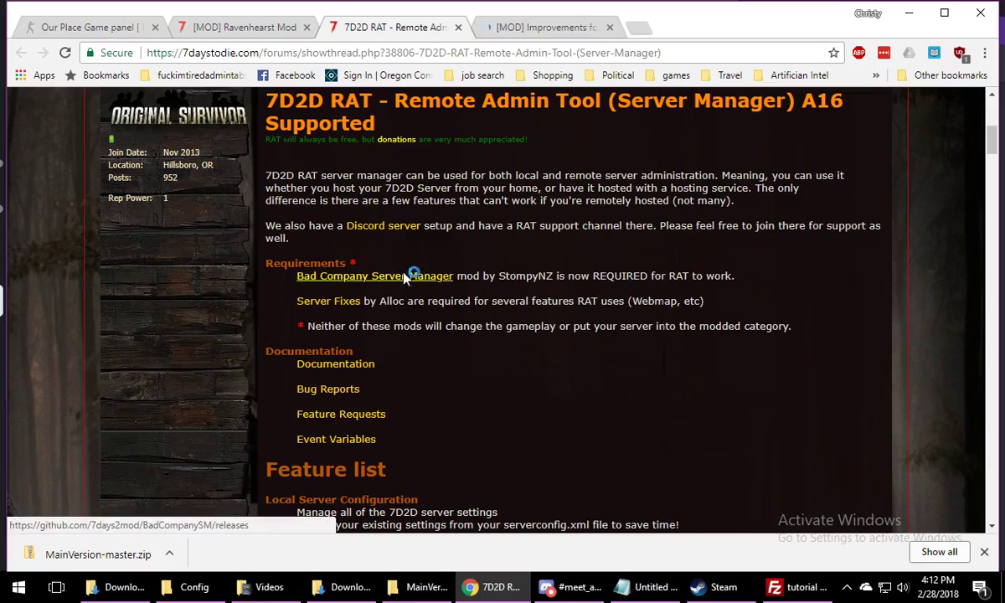
pyautogui.rightClick(405, 276)
pyautogui.click(561, 280)
# Open the Server fixes wiki linked in the "Improvements for the dedicated server" thread and download the latest build, server_fixes.tar.gz
pyautogui.scroll(-2, 565, 295)
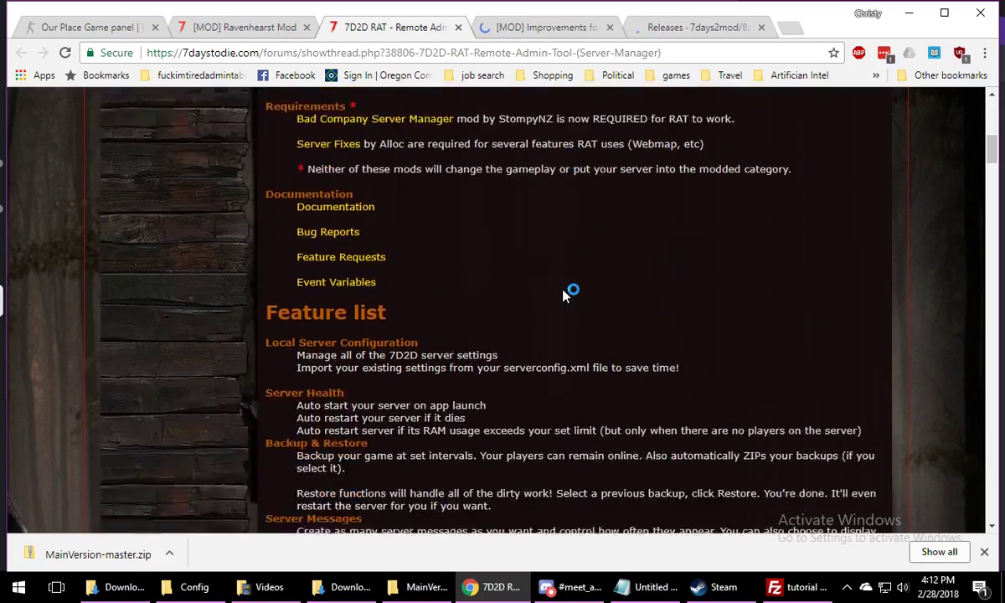
pyautogui.scroll(-10, 565, 295)
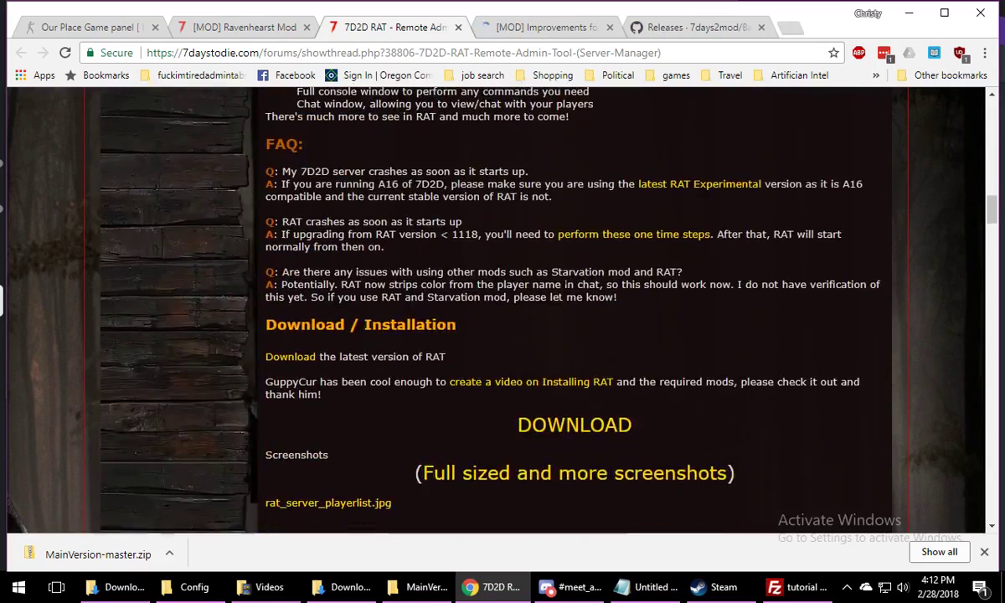
pyautogui.scroll(-1, 560, 293)
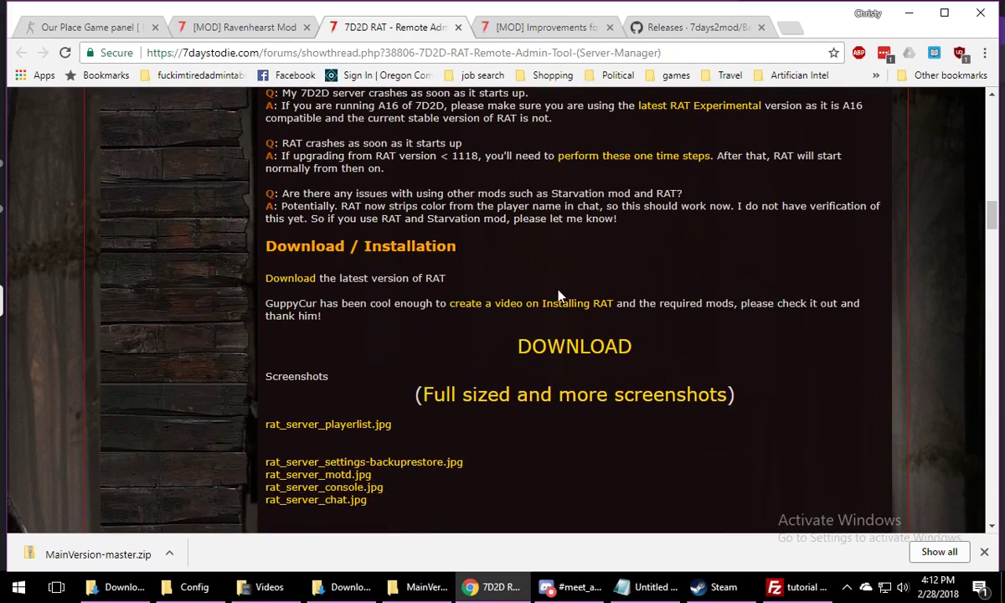
pyautogui.click(495, 30)
pyautogui.scroll(-4, 479, 314)
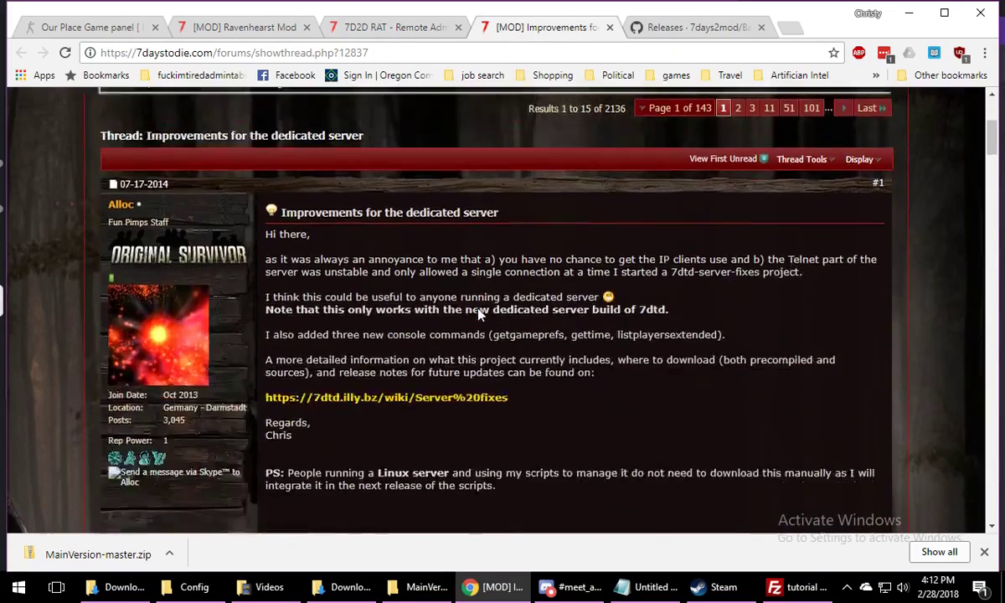
pyautogui.click(428, 417)
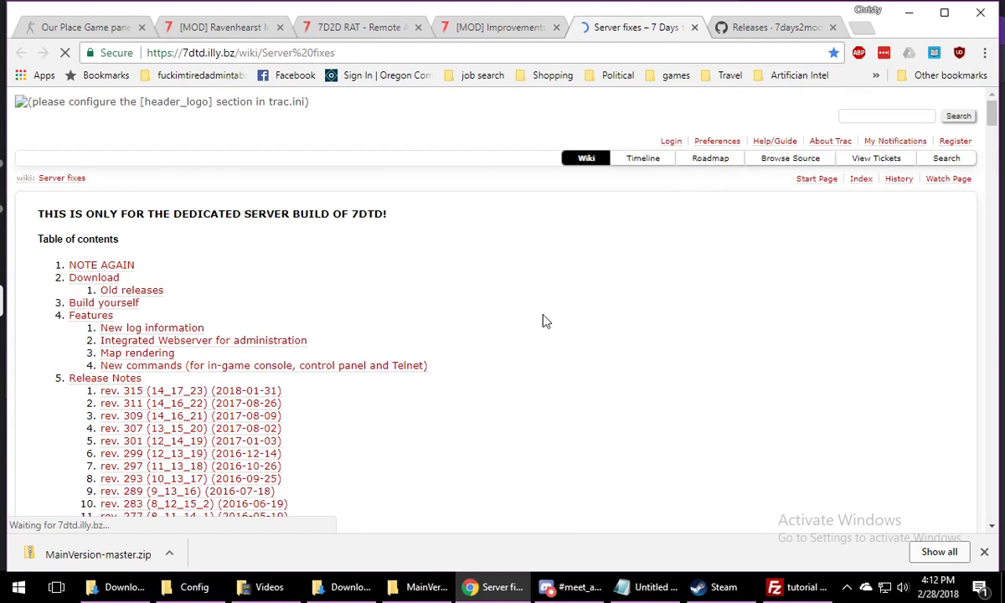
pyautogui.click(105, 278)
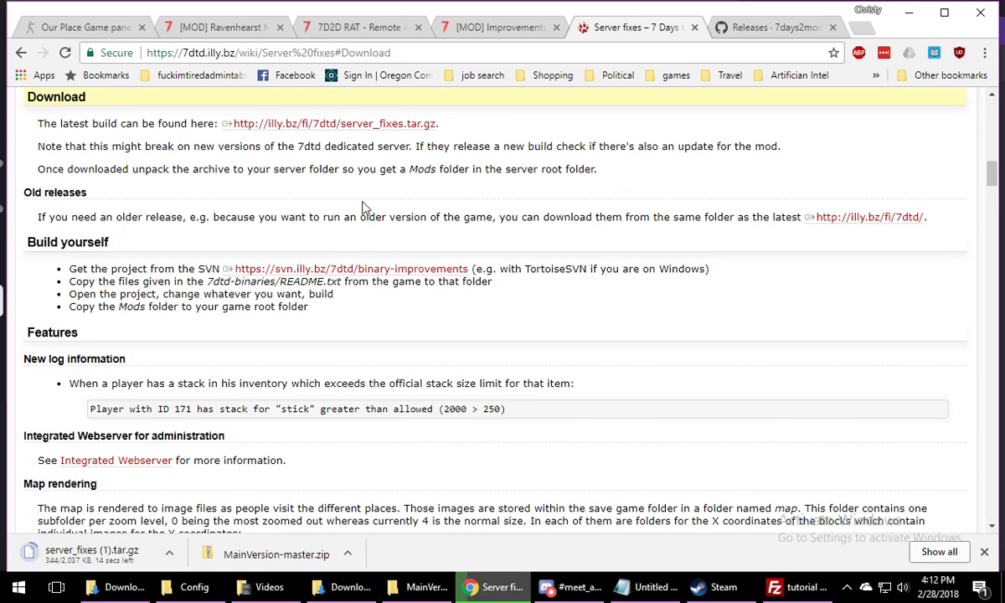
# Examine the Server fixes page's install notes, features and release notes
pyautogui.scroll(-2, 362, 207)
pyautogui.scroll(3, 351, 201)
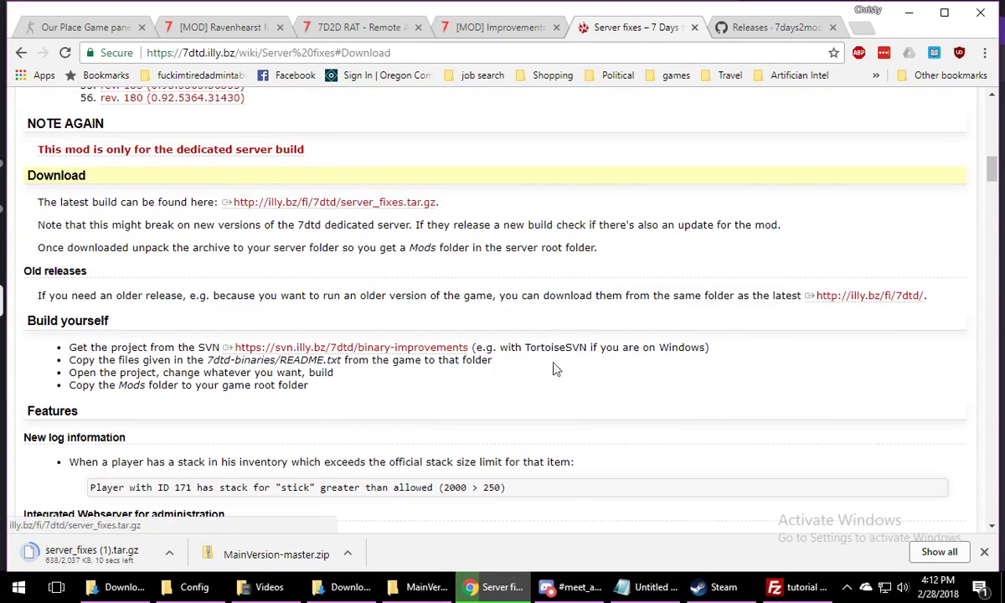
pyautogui.scroll(-1, 289, 297)
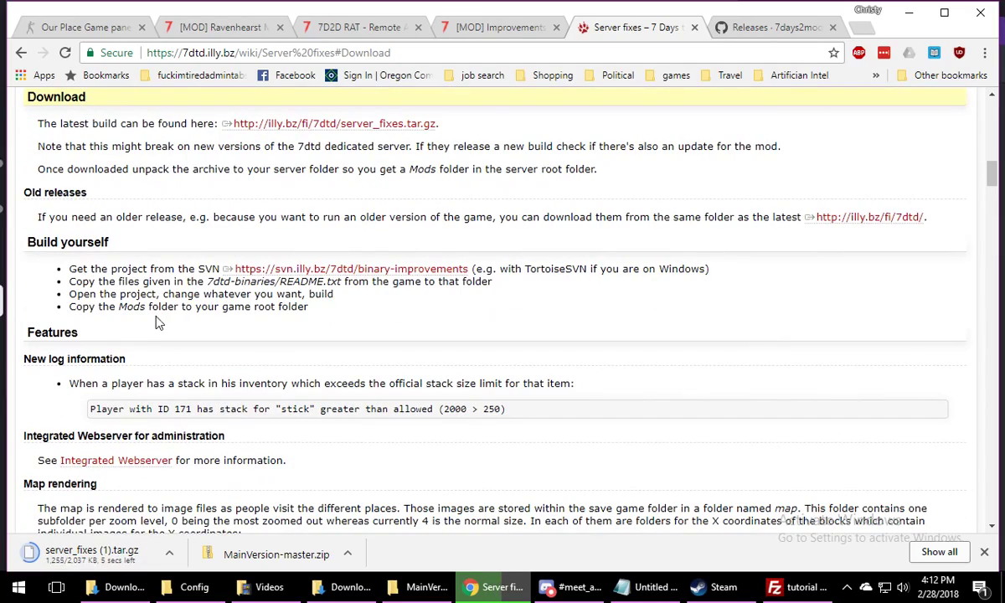
pyautogui.scroll(-3, 158, 322)
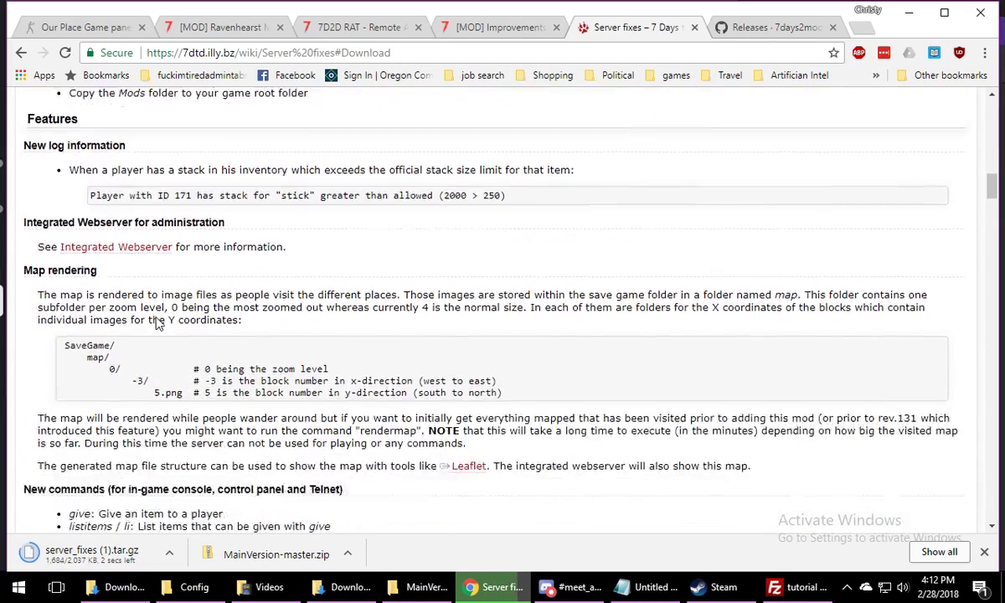
pyautogui.scroll(-3, 158, 322)
pyautogui.scroll(-20, 159, 322)
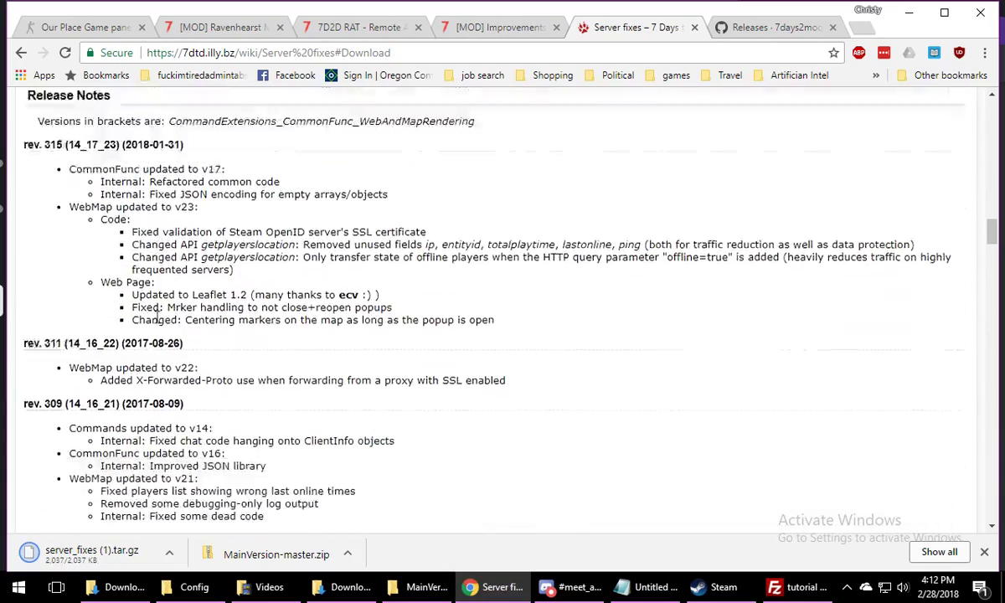
pyautogui.scroll(20, 157, 316)
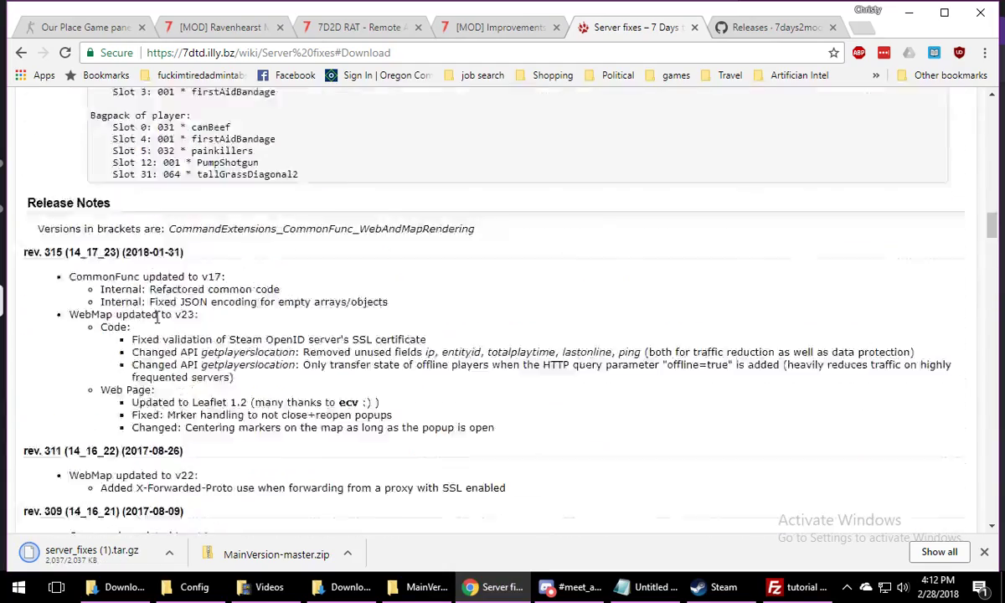
# Show the downloaded server_fixes (1).tar.gz in the Downloads folder and extract it with 7-Zip to "server_fixes (1).tar\"
pyautogui.click(169, 554)
pyautogui.click(172, 499)
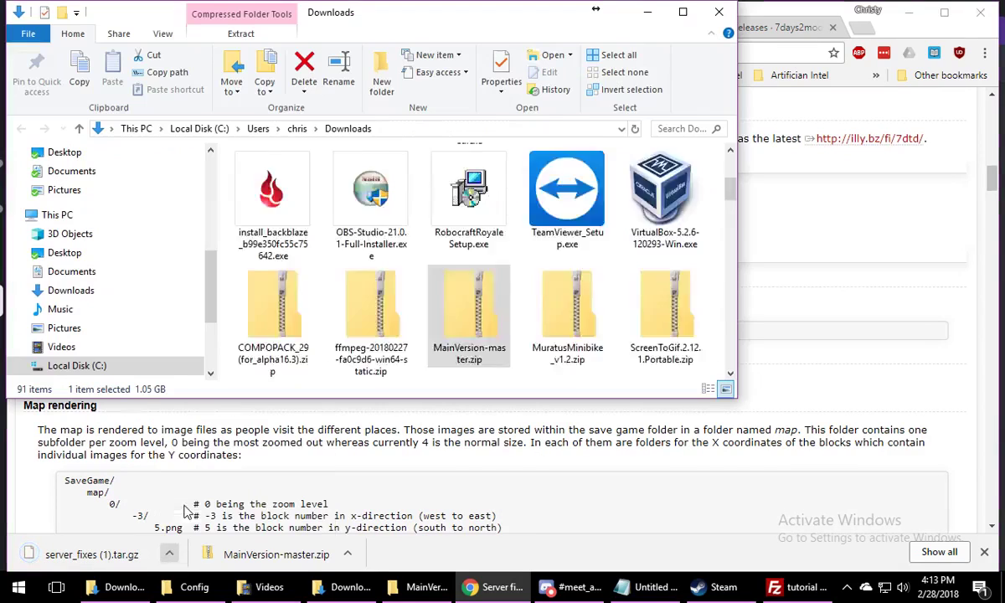
pyautogui.rightClick(293, 333)
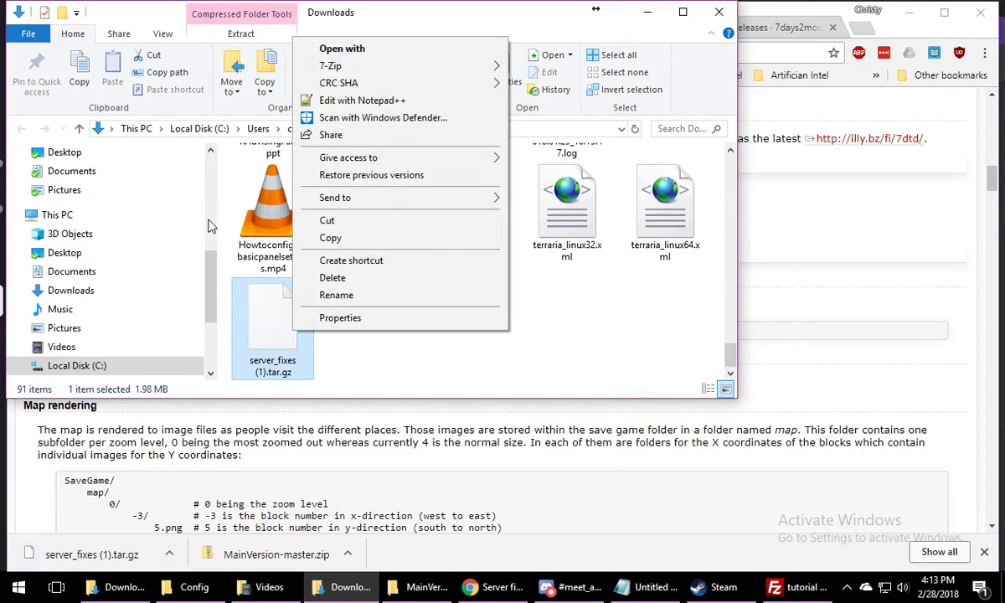
pyautogui.moveTo(343, 64)
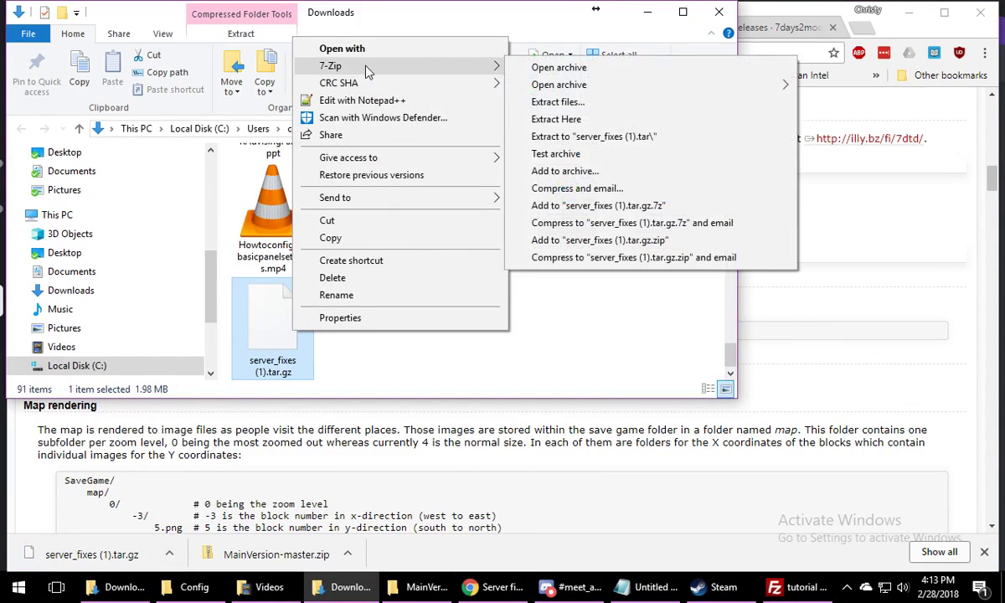
pyautogui.click(639, 136)
pyautogui.scroll(10, 599, 318)
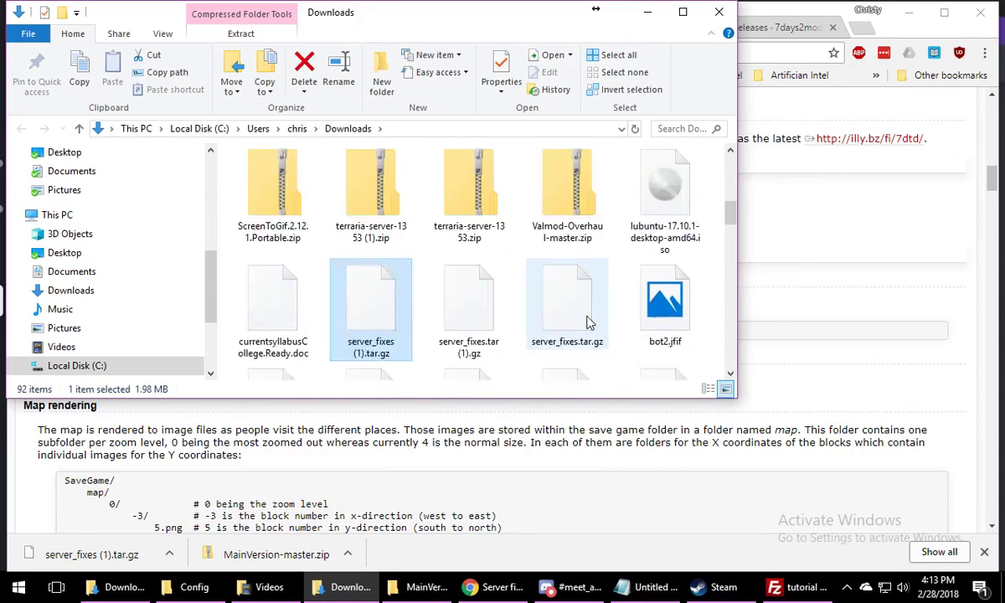
# Open the server_fixes (1).tar folder in Downloads and extract the TAR file inside with 7-Zip to "server_fixes (1)\"
pyautogui.scroll(2, 590, 322)
pyautogui.scroll(-2, 591, 323)
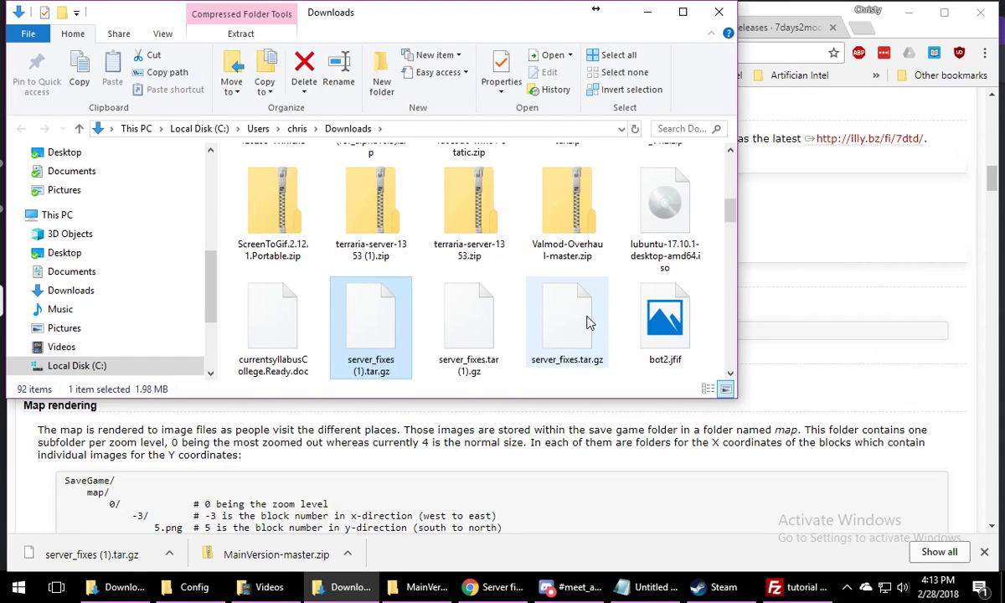
pyautogui.scroll(8, 589, 322)
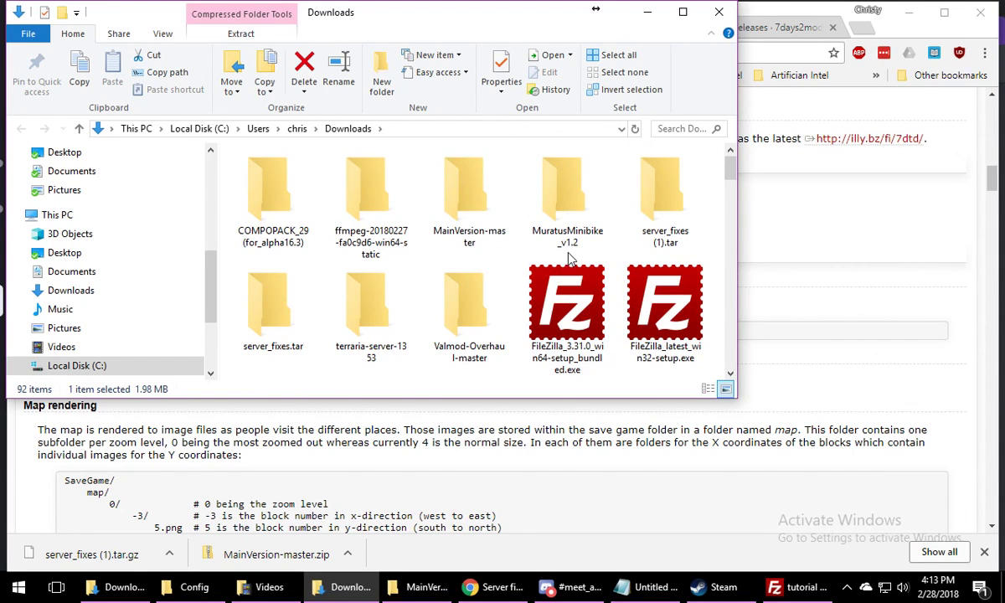
pyautogui.click(655, 216)
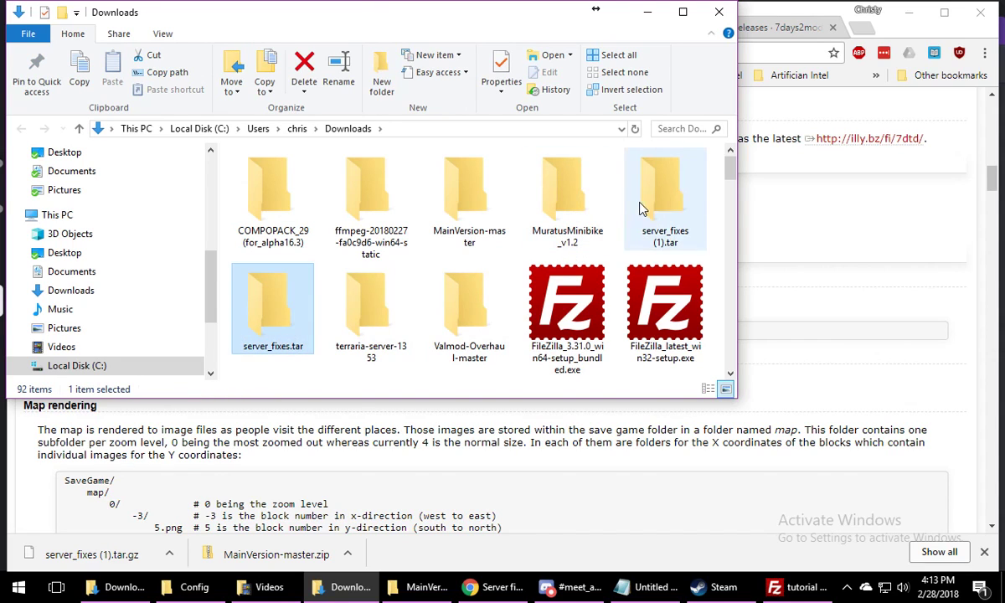
pyautogui.doubleClick(644, 211)
pyautogui.rightClick(304, 181)
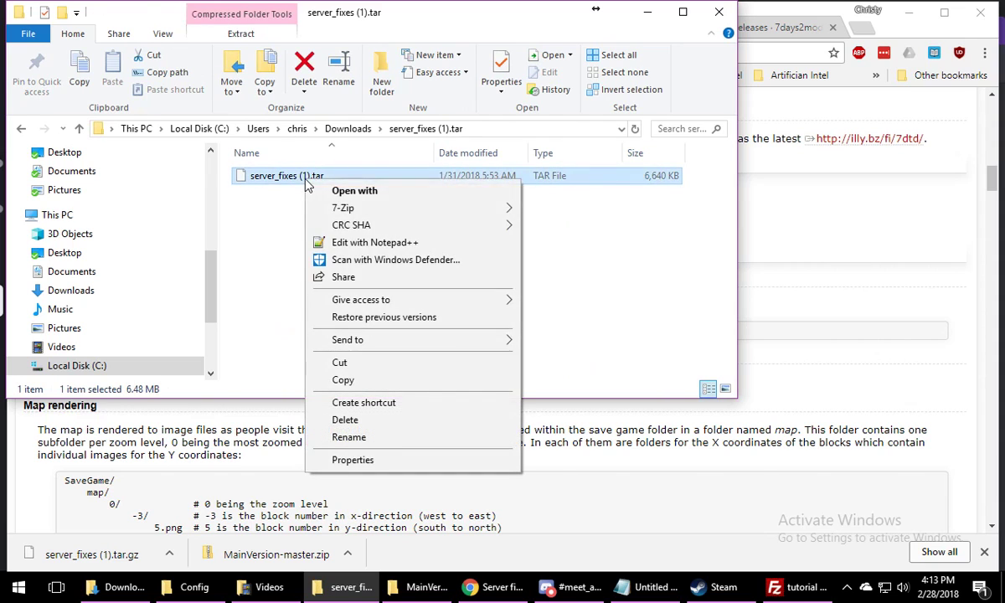
pyautogui.moveTo(415, 211)
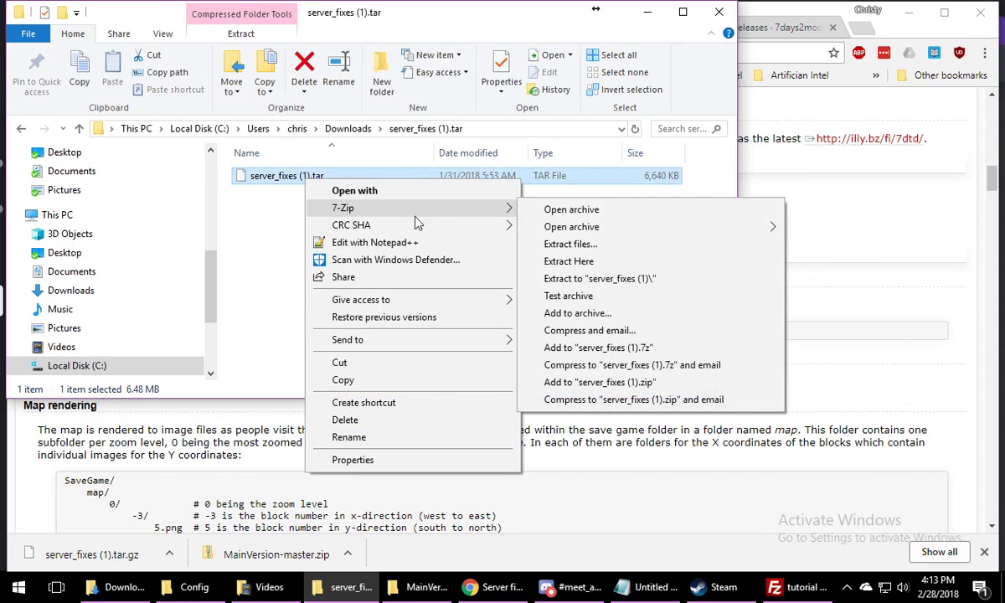
pyautogui.click(617, 279)
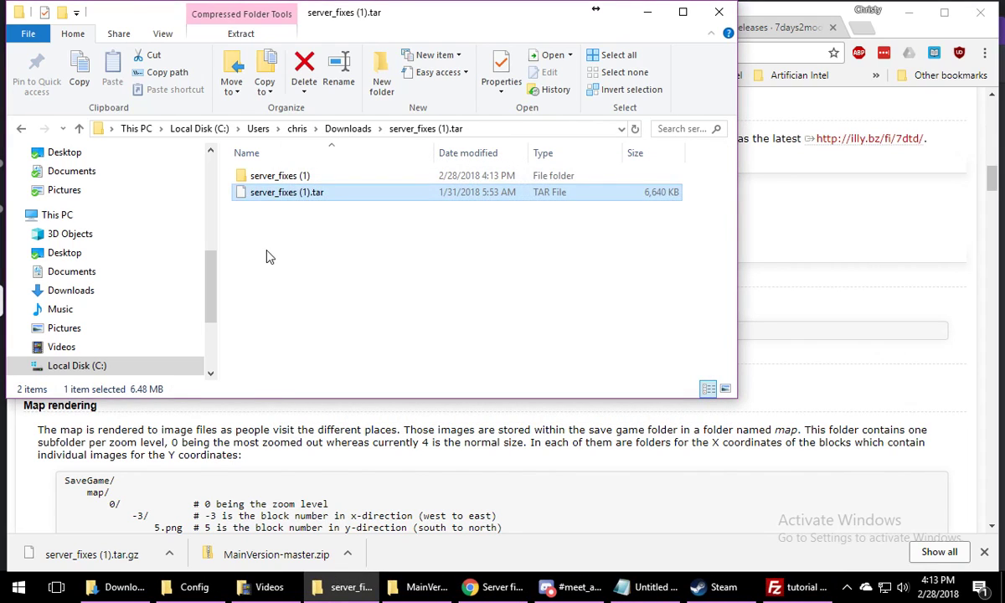
# Look inside the Mods folder of the extracted server_fixes (1) folder, then return to its parent folder
pyautogui.click(269, 257)
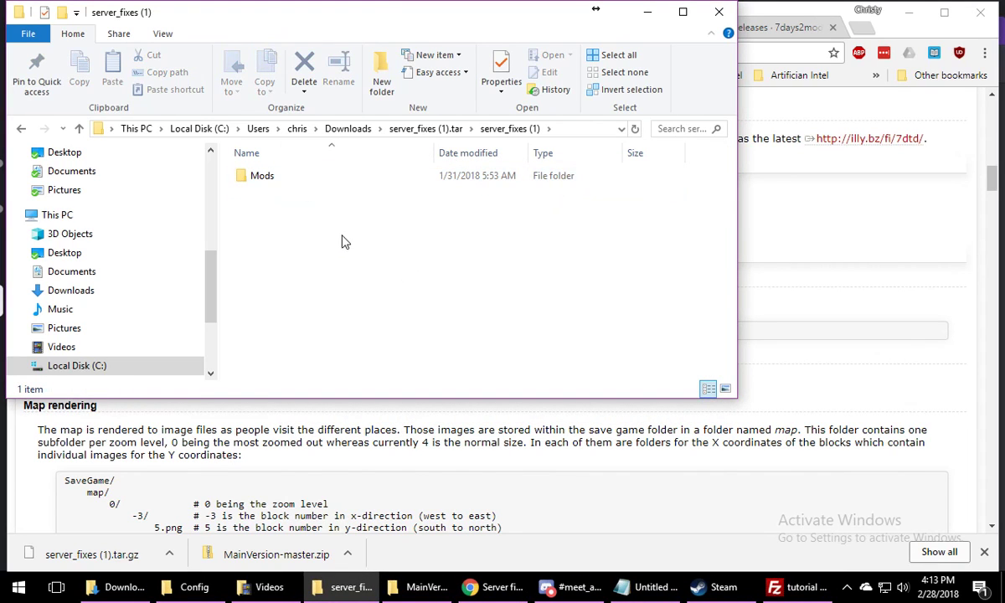
pyautogui.doubleClick(263, 179)
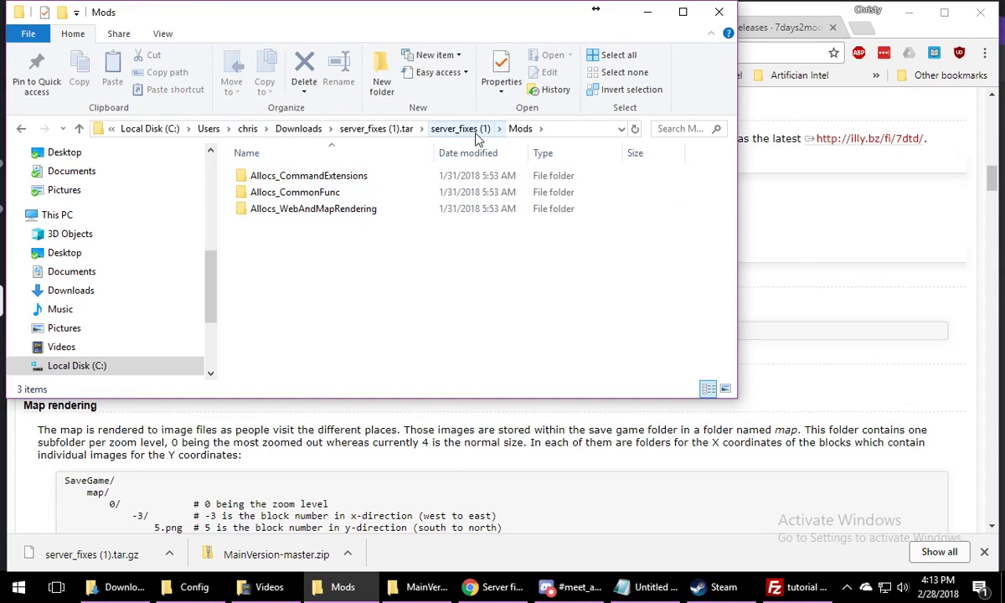
pyautogui.click(475, 134)
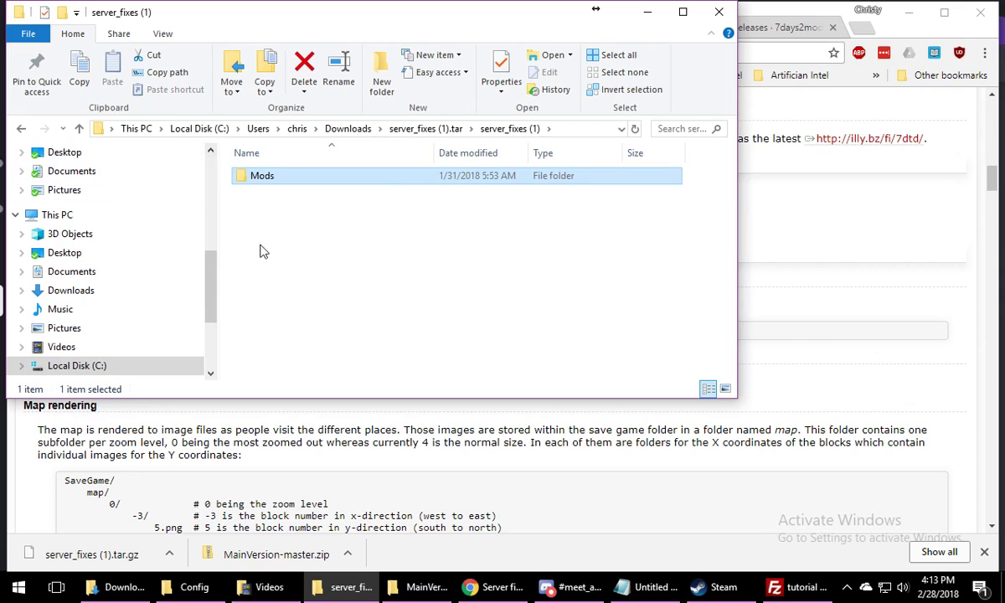
# Download BCManager.zip from the Version 2.2.3 stable release of BadCompanySM on GitHub
pyautogui.click(766, 30)
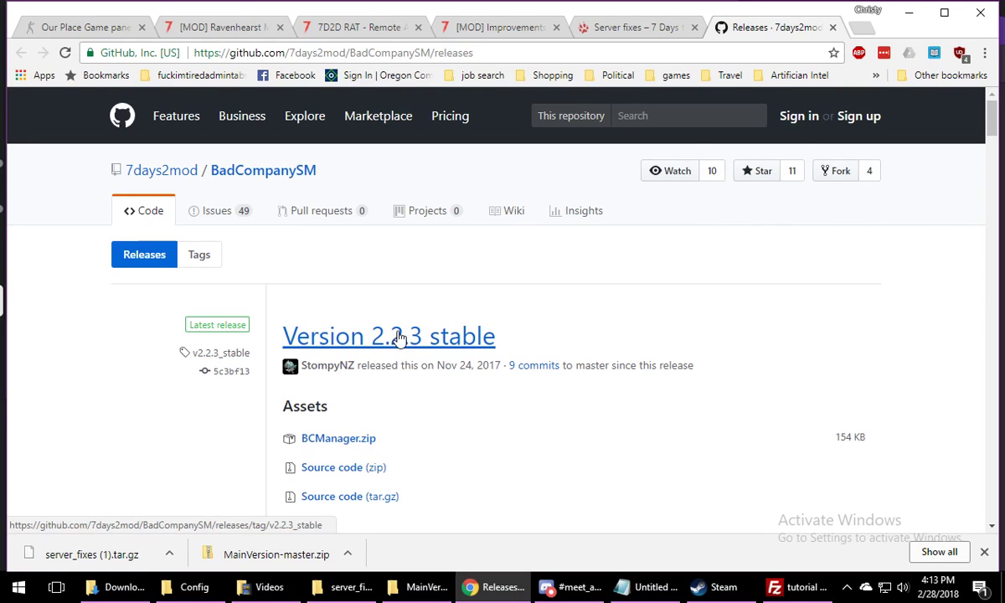
pyautogui.click(335, 336)
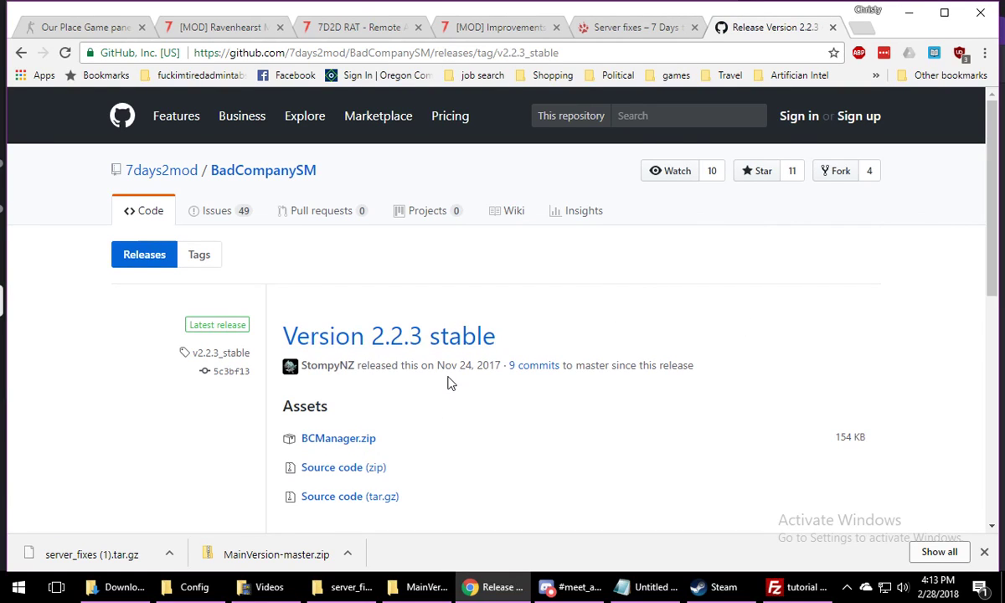
pyautogui.click(340, 441)
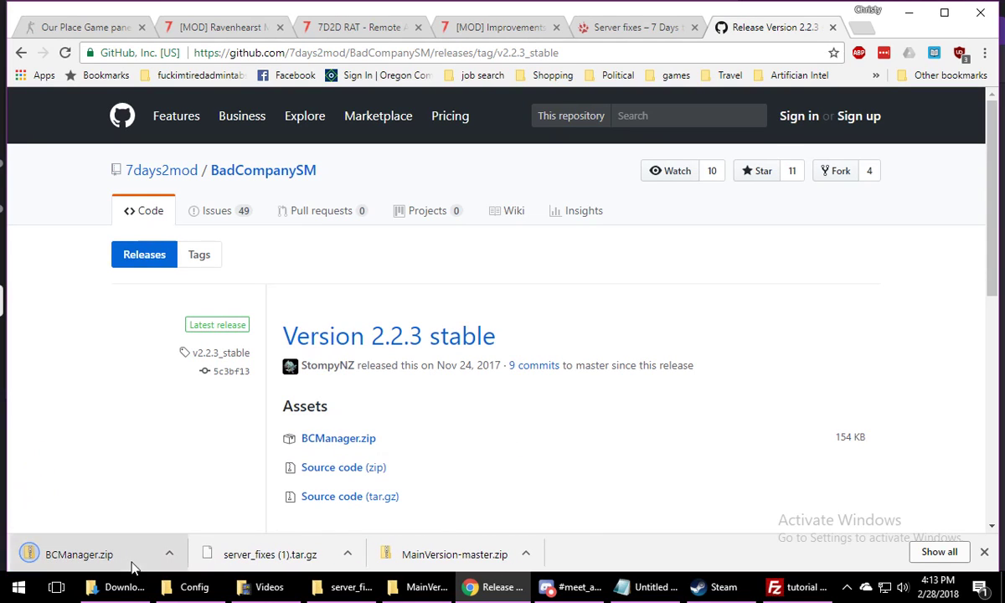
# Show the downloaded BCManager.zip in its folder, extract all its contents, and select the extracted Mods folder
pyautogui.click(167, 552)
pyautogui.click(204, 505)
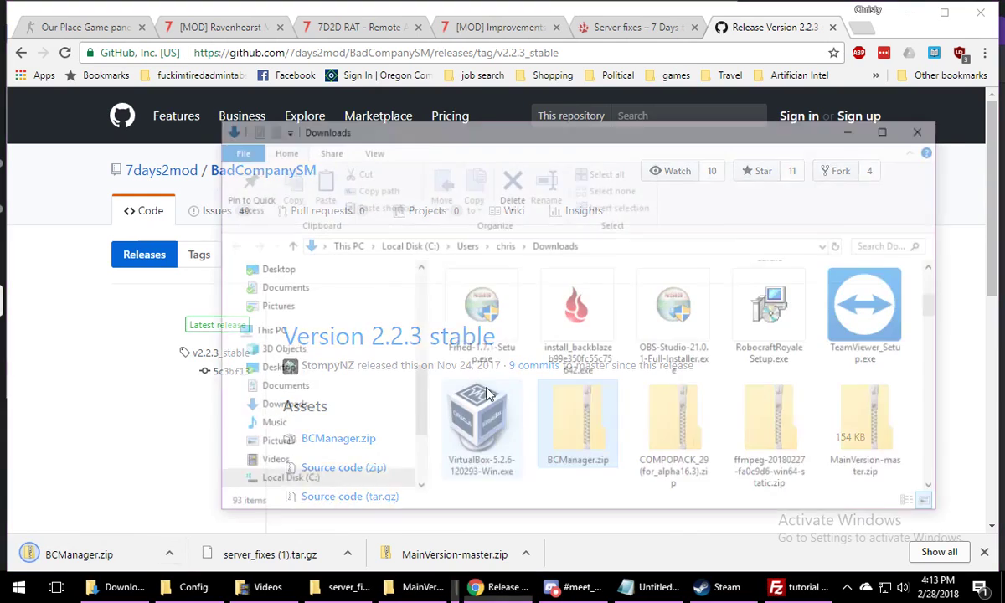
pyautogui.rightClick(592, 434)
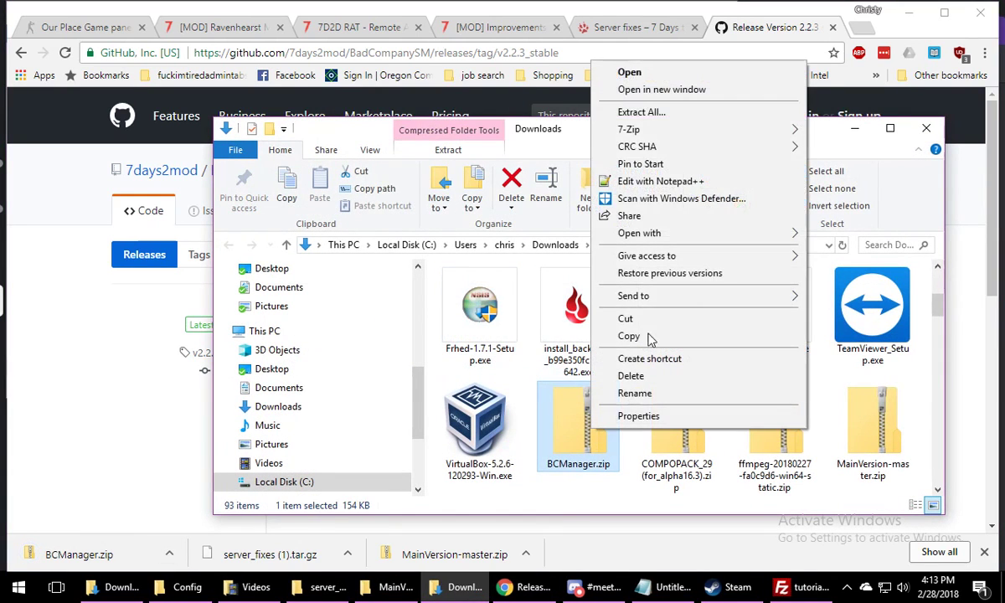
pyautogui.click(662, 108)
pyautogui.click(642, 443)
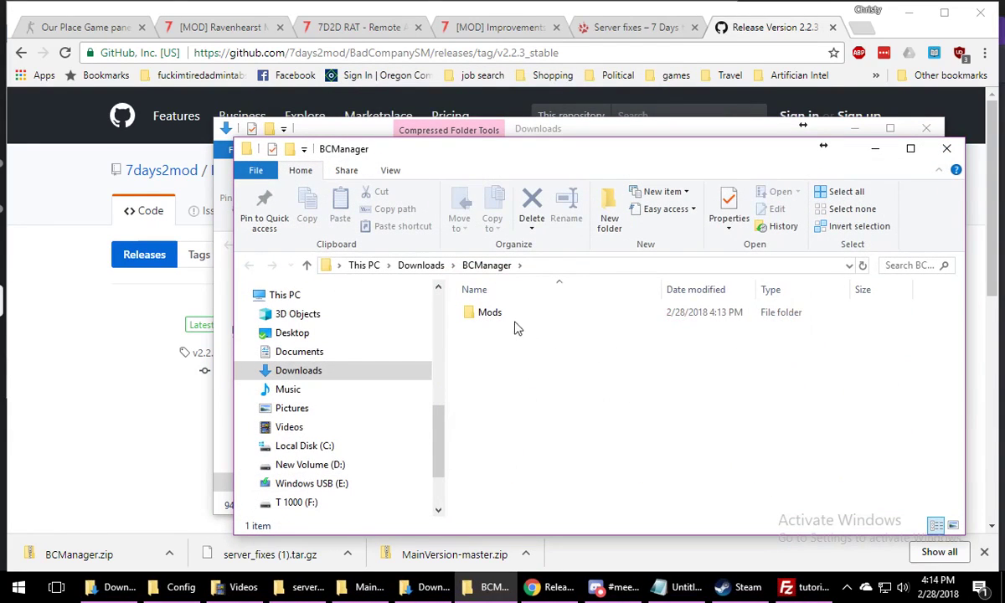
pyautogui.click(492, 321)
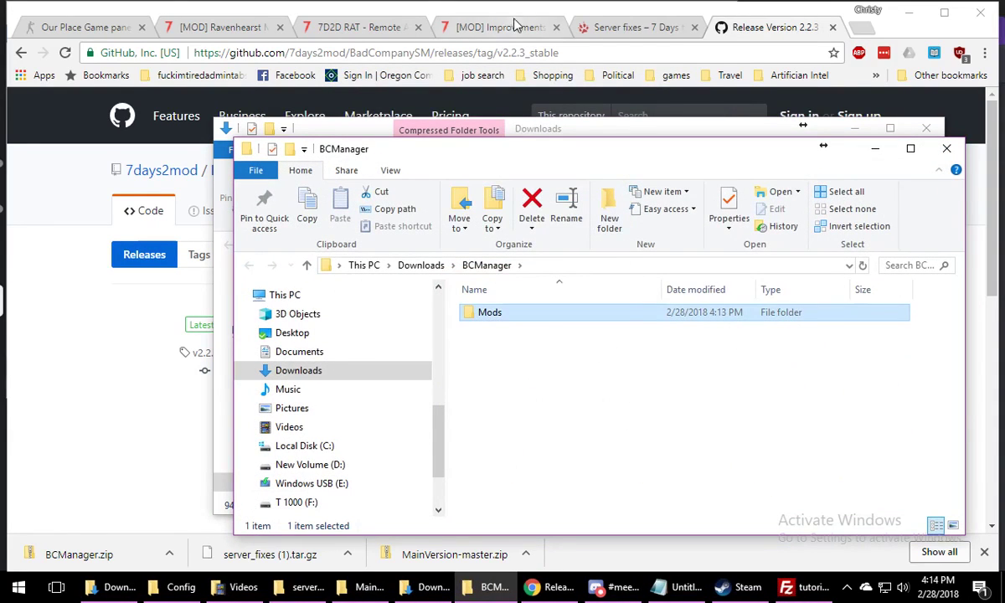
# Return to the browser, revisit the "Improvements for the dedicated server" thread and close its tab
pyautogui.click(756, 27)
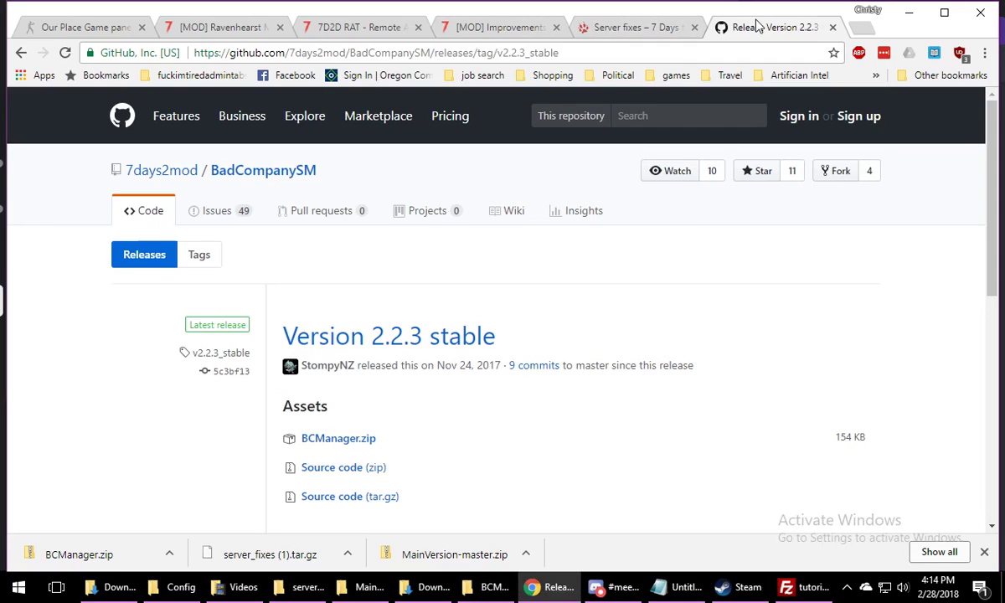
pyautogui.click(645, 30)
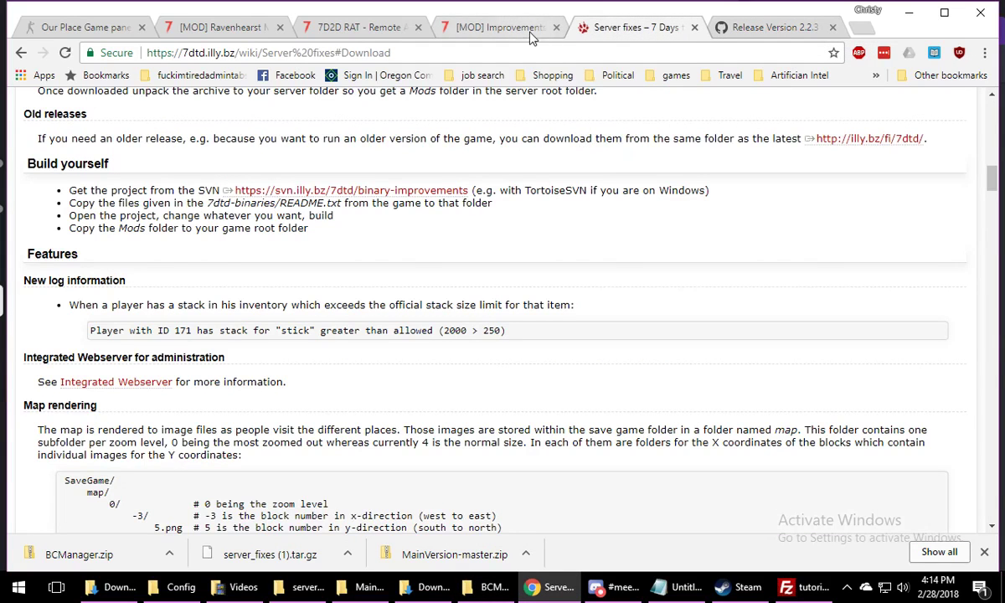
pyautogui.click(500, 27)
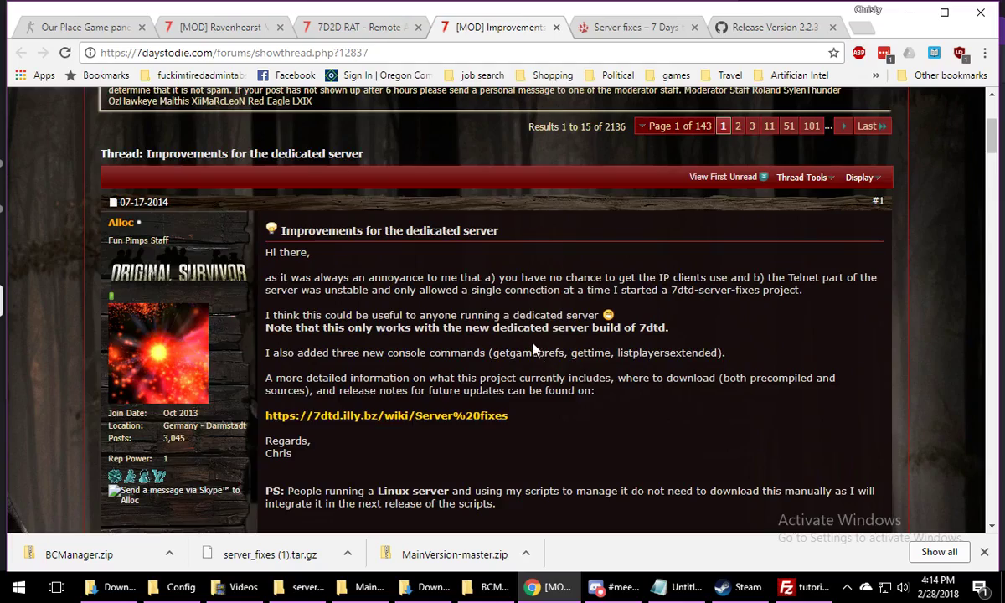
pyautogui.scroll(-10, 532, 350)
pyautogui.scroll(15, 533, 350)
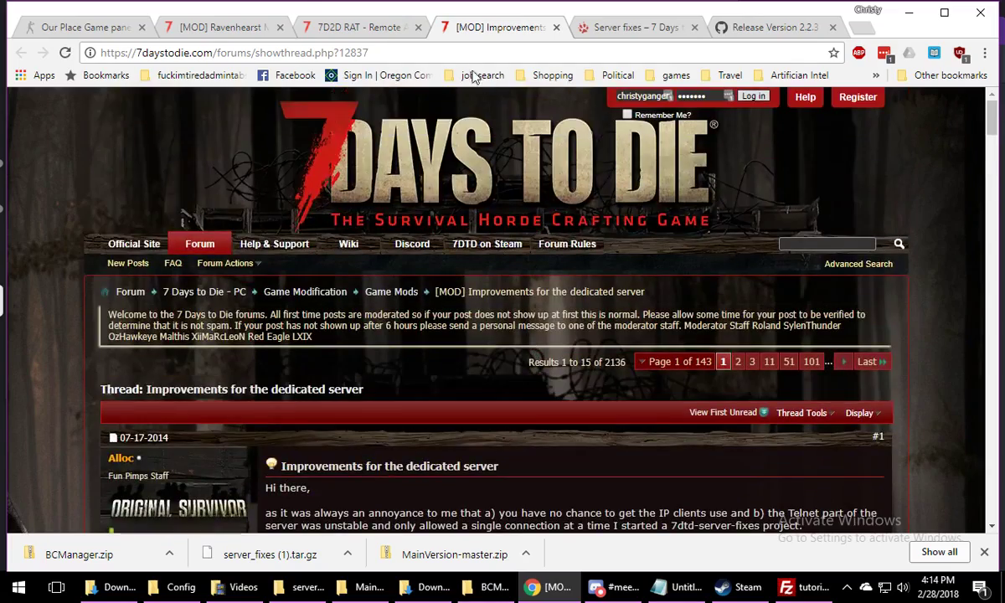
pyautogui.click(557, 28)
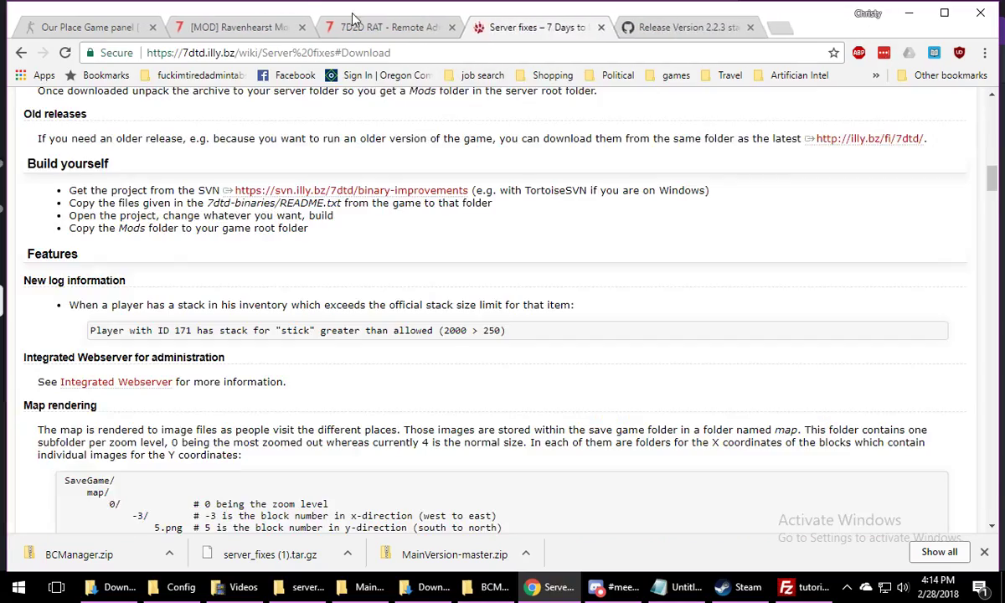
# Follow the RAT thread's main download link and download the 7D2D RAT 01128 zip from the JFF Gaming resource page
pyautogui.click(381, 27)
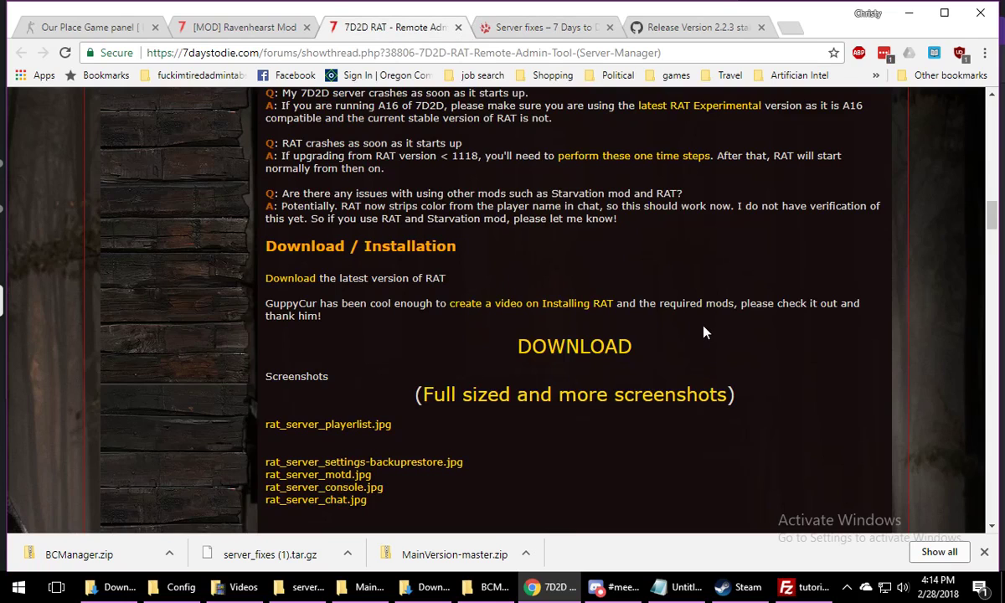
pyautogui.scroll(1, 703, 333)
pyautogui.scroll(-2, 704, 333)
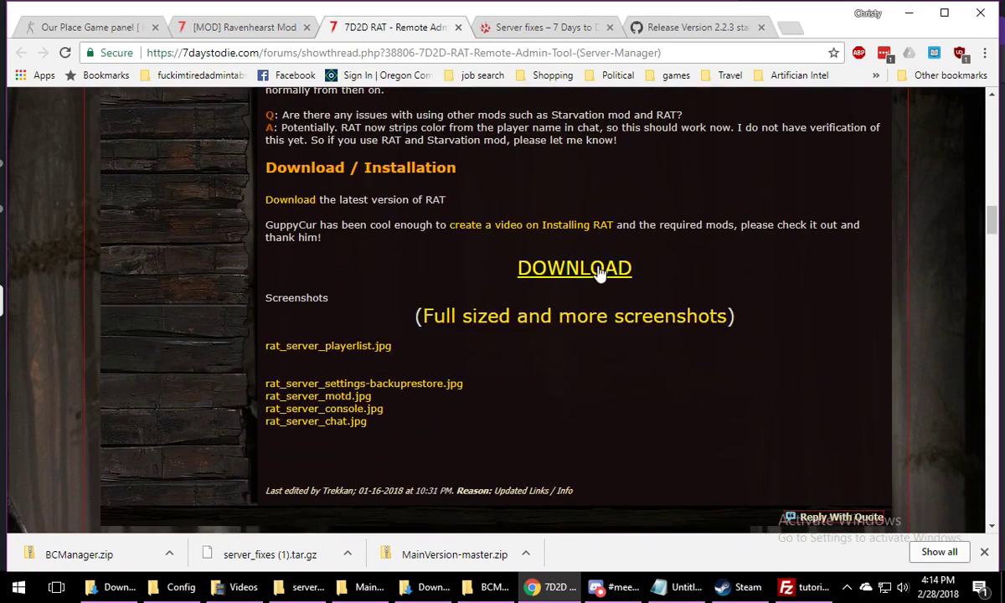
pyautogui.click(598, 269)
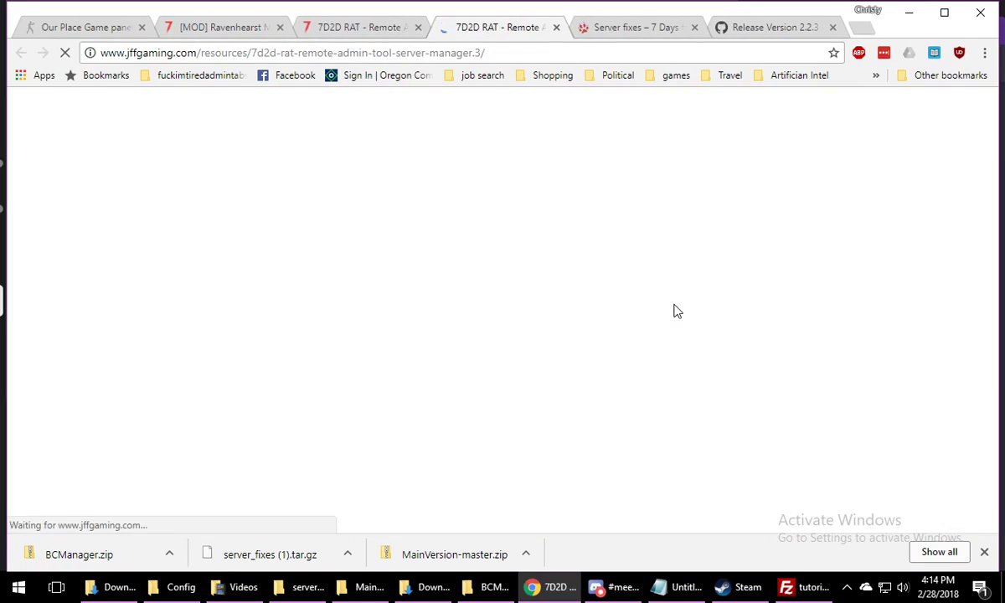
pyautogui.scroll(-1, 618, 339)
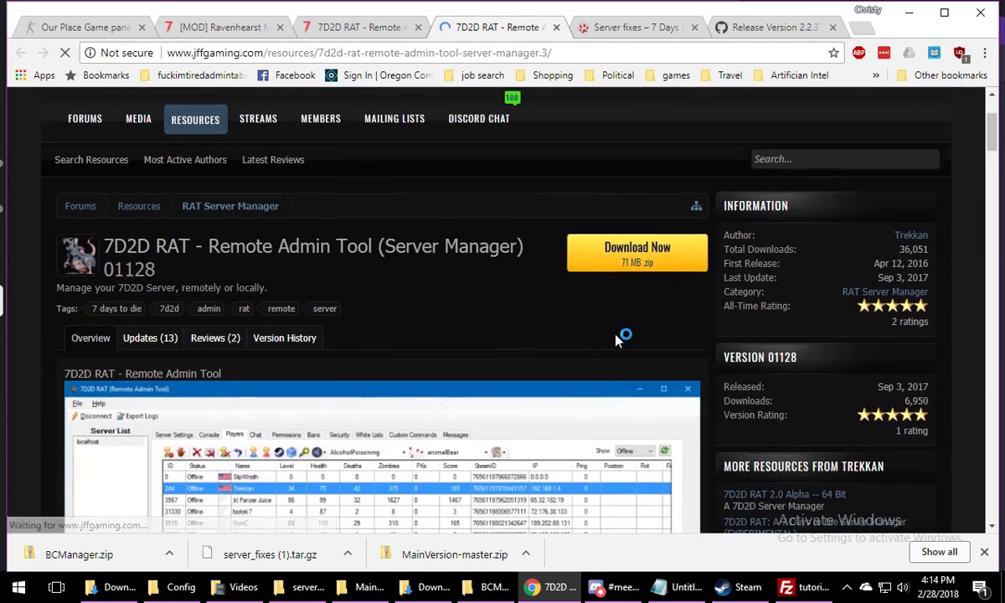
pyautogui.click(591, 251)
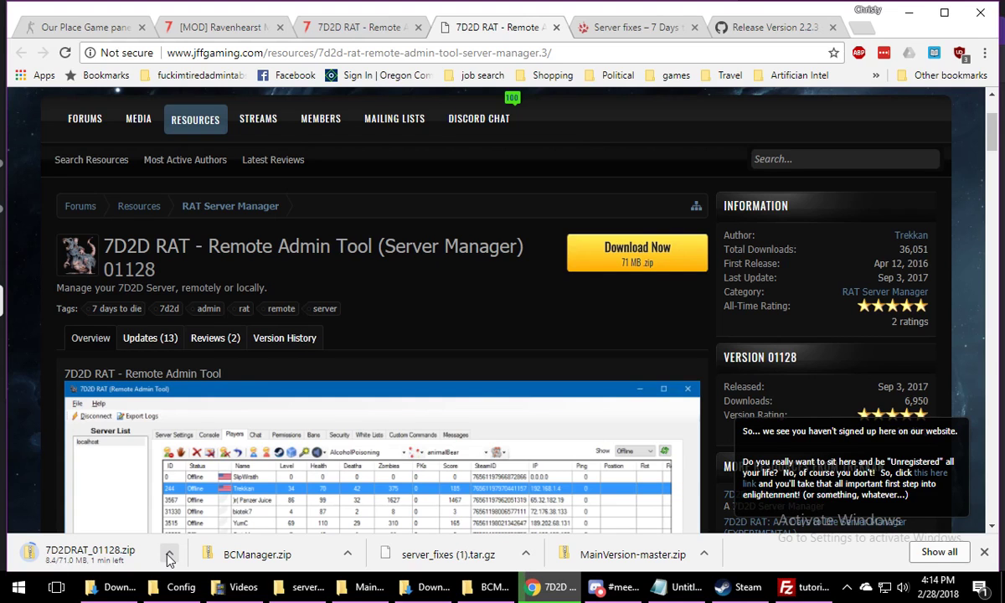
# Examine the "Setting Up a Server" instructions in the Ravenhearst Mod thread, including the mod install destination, required mods and server settings
pyautogui.click(329, 24)
pyautogui.click(225, 30)
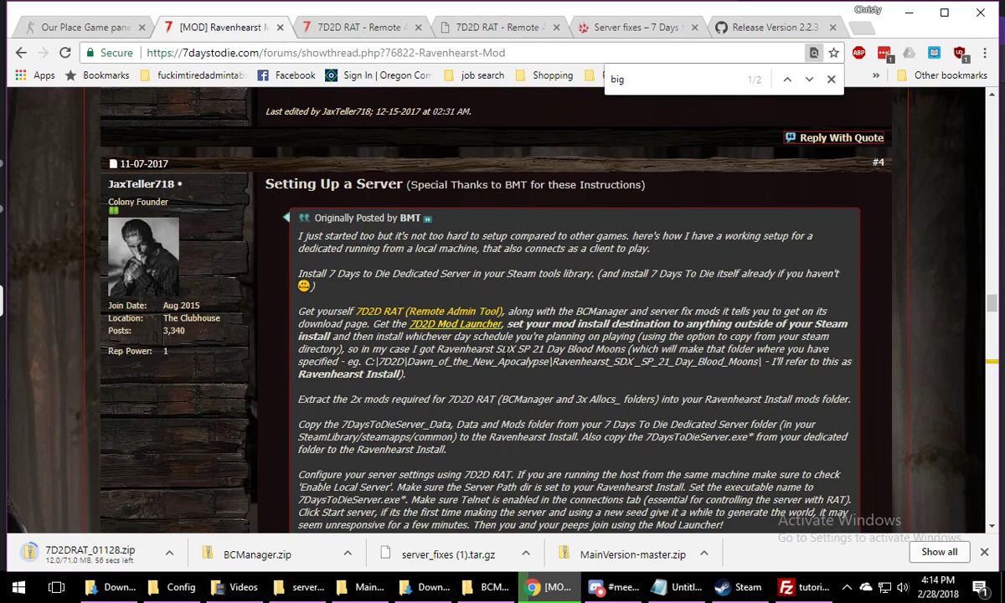
pyautogui.moveTo(306, 248); pyautogui.dragTo(598, 280)
pyautogui.click(391, 252)
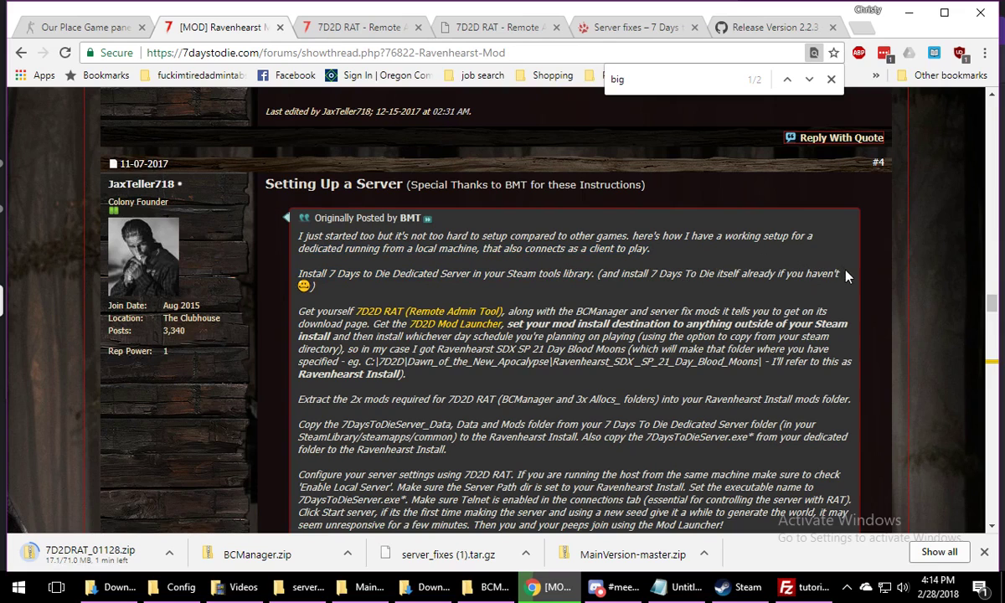
pyautogui.scroll(-2, 845, 274)
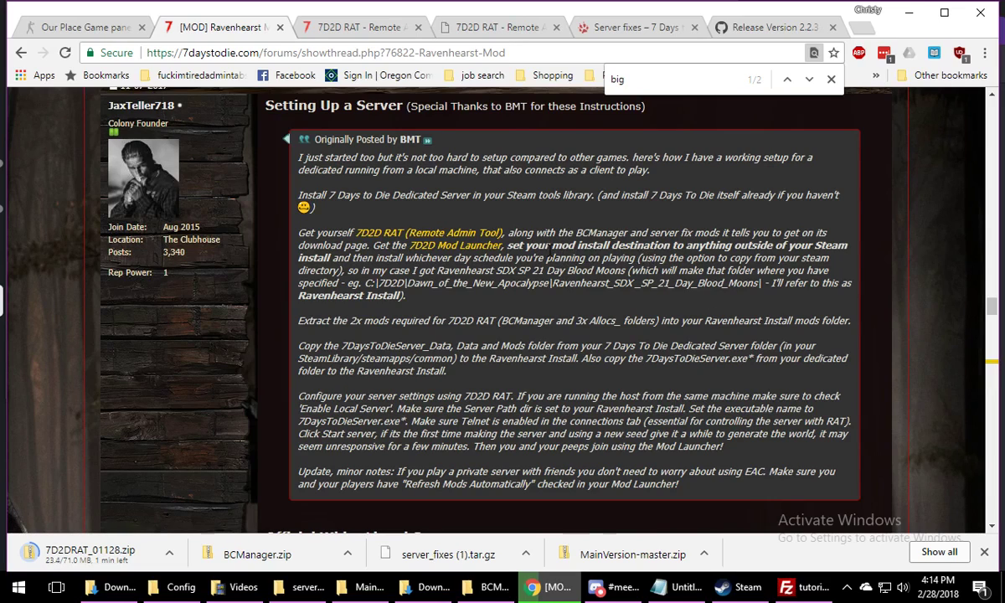
pyautogui.moveTo(685, 244); pyautogui.dragTo(625, 260)
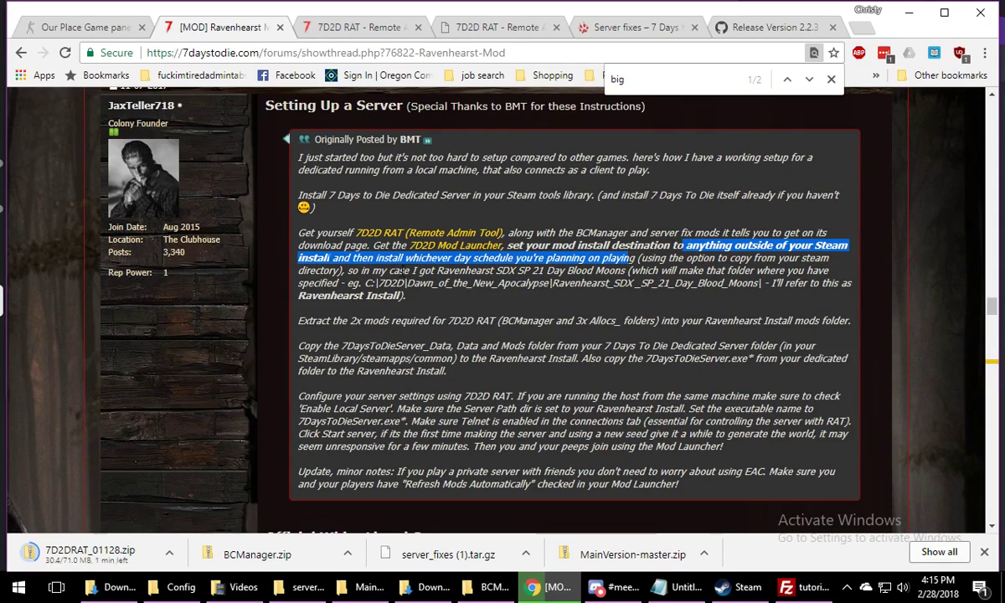
pyautogui.click(366, 272)
pyautogui.moveTo(366, 273); pyautogui.dragTo(620, 270)
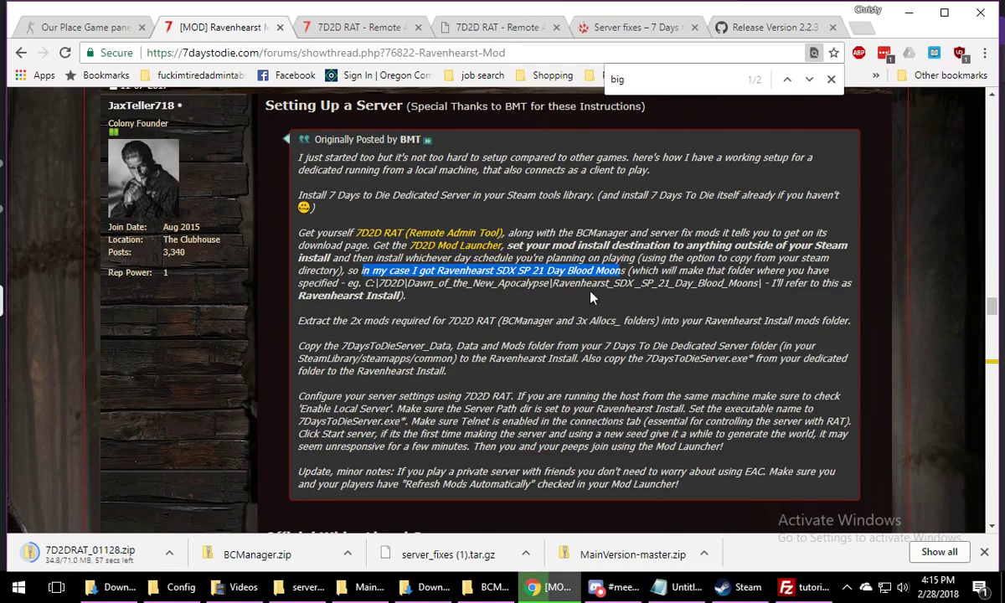
pyautogui.scroll(-5, 478, 315)
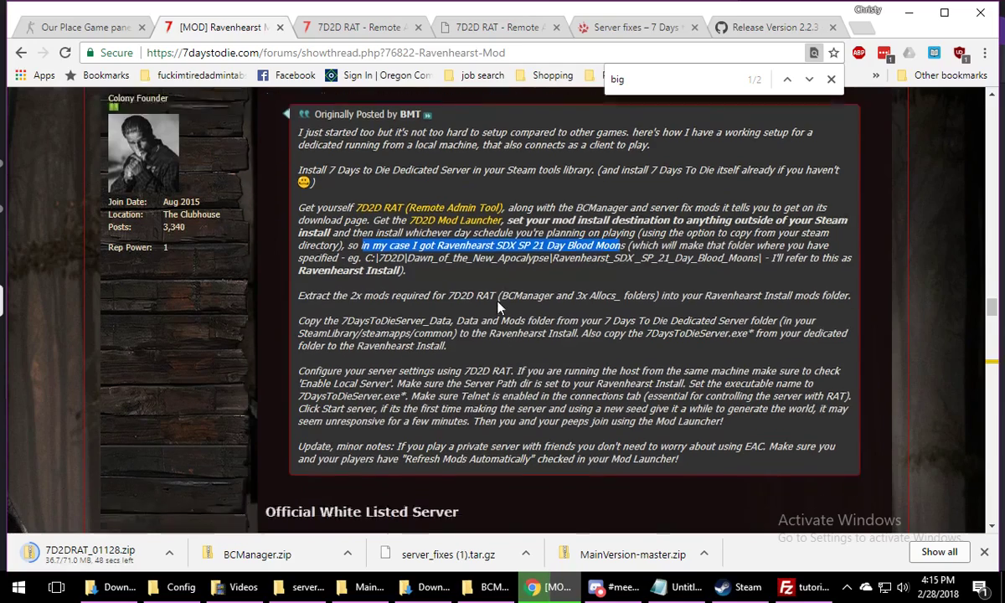
pyautogui.scroll(3, 498, 300)
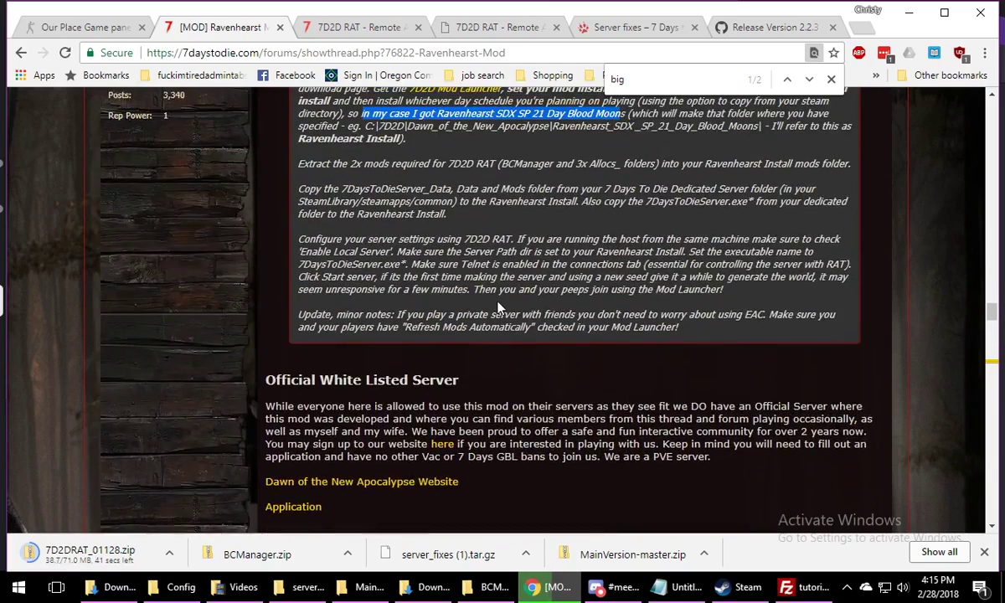
pyautogui.scroll(1, 498, 301)
pyautogui.moveTo(405, 342); pyautogui.dragTo(337, 318)
pyautogui.click(490, 329)
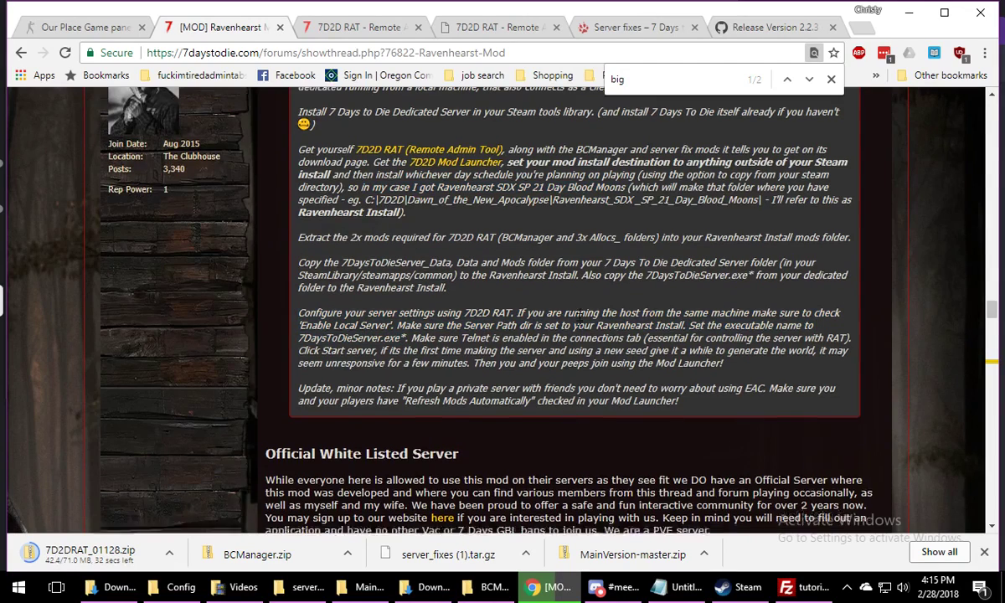
pyautogui.scroll(-3, 578, 327)
pyautogui.scroll(2, 577, 327)
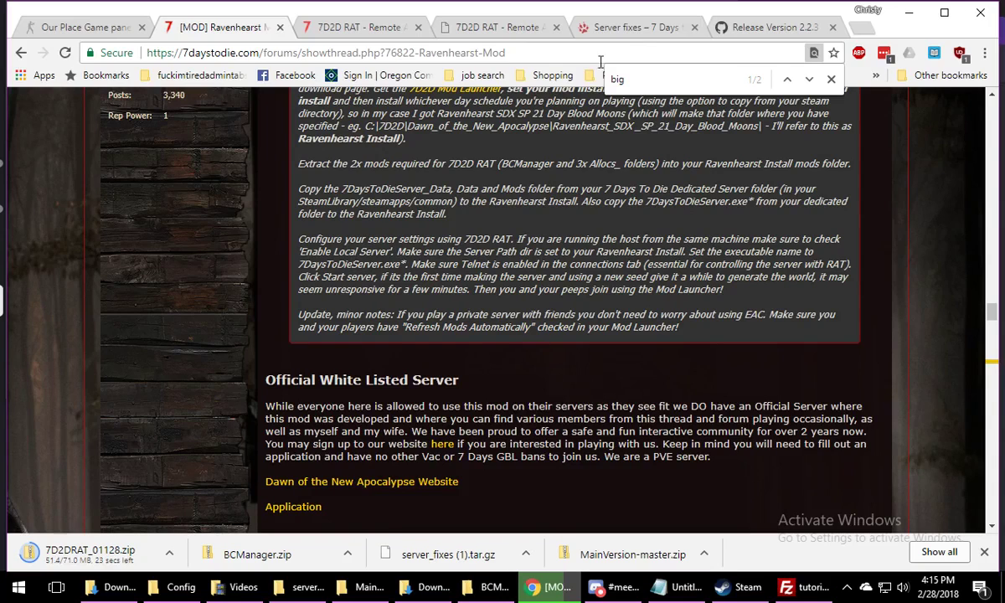
# Examine the 7D2D RAT resource page on JFF Gaming, including its requirements, feature list, FAQ, screenshots and recent reviews
pyautogui.click(599, 26)
pyautogui.click(529, 28)
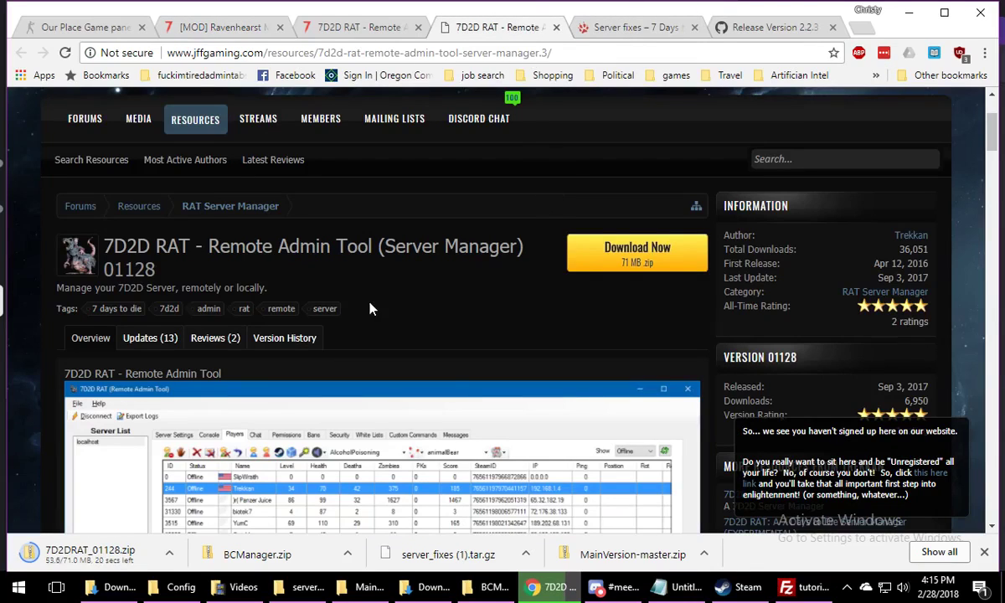
pyautogui.scroll(-8, 372, 309)
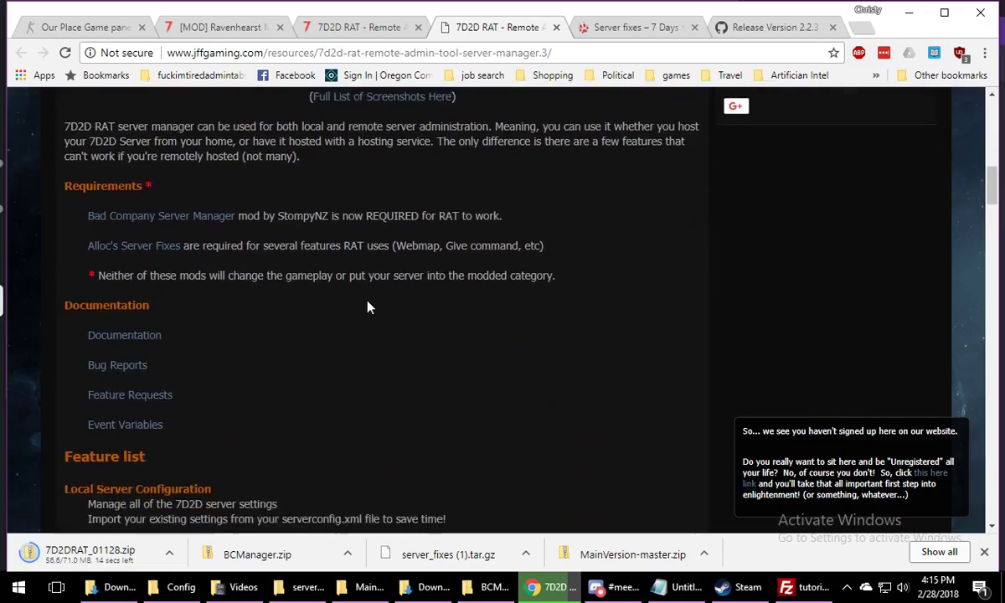
pyautogui.scroll(-10, 369, 307)
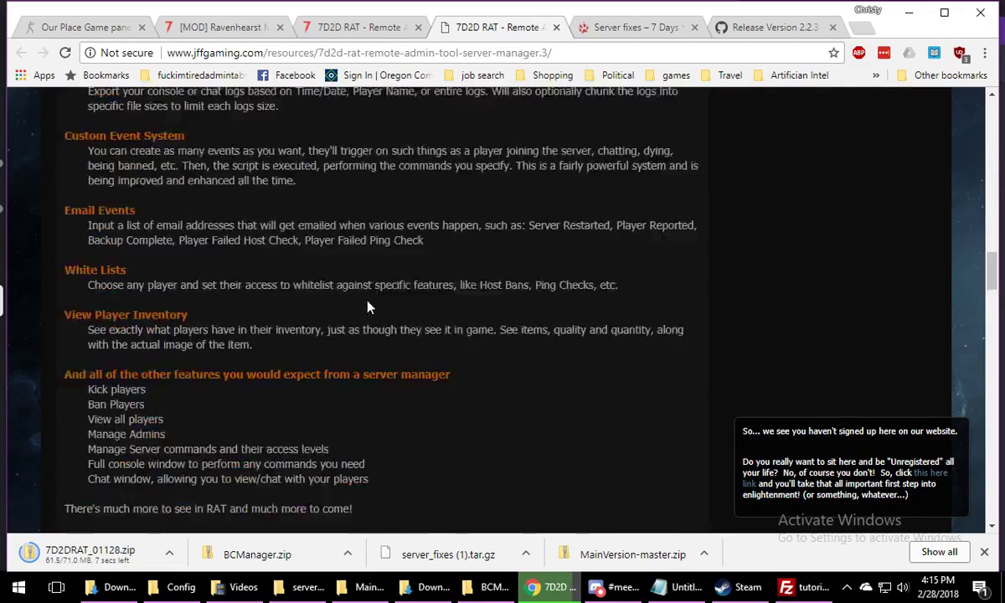
pyautogui.scroll(-5, 367, 307)
pyautogui.scroll(-6, 735, 321)
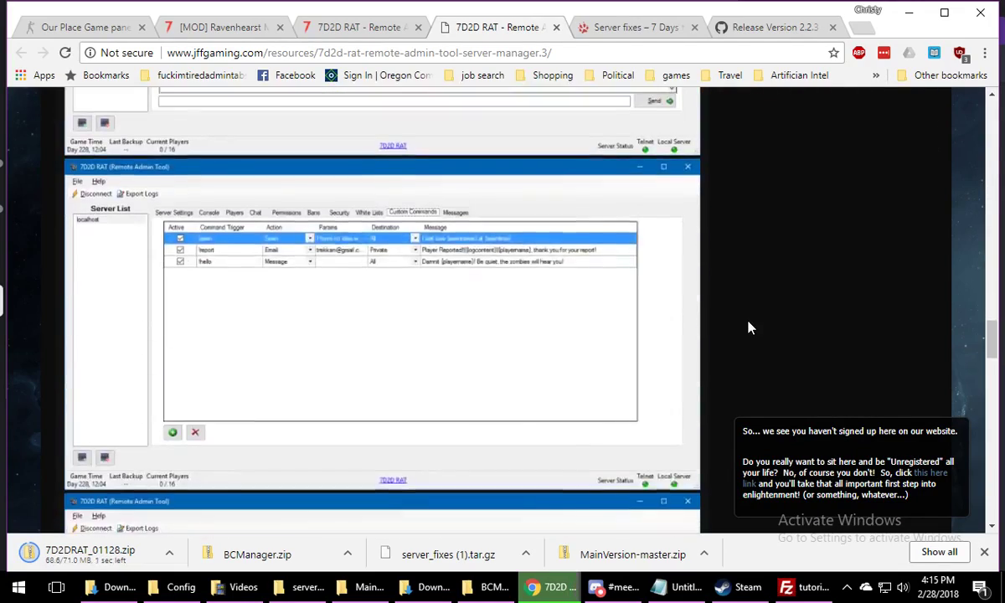
pyautogui.scroll(-10, 748, 327)
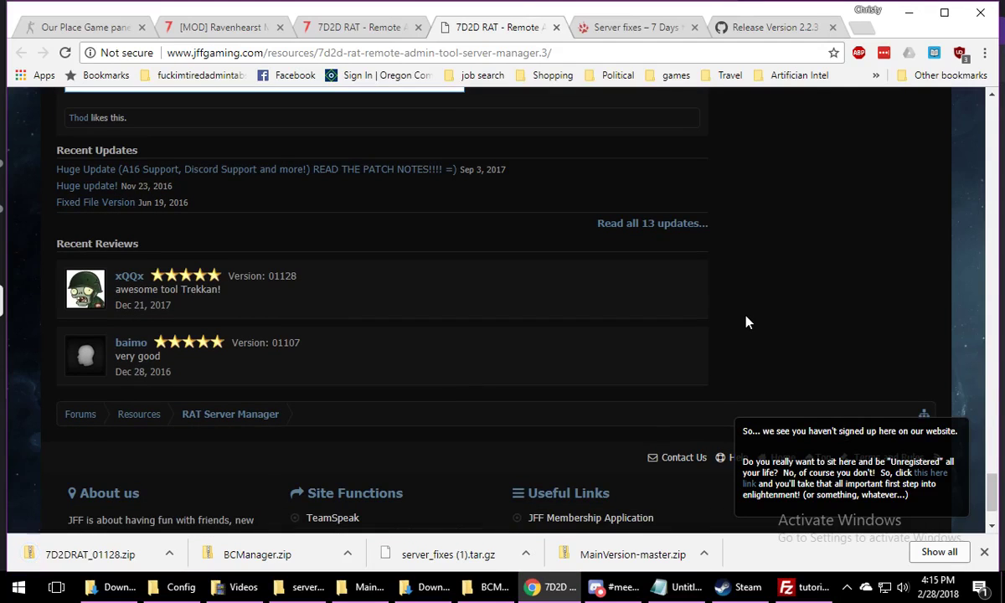
pyautogui.scroll(8, 747, 322)
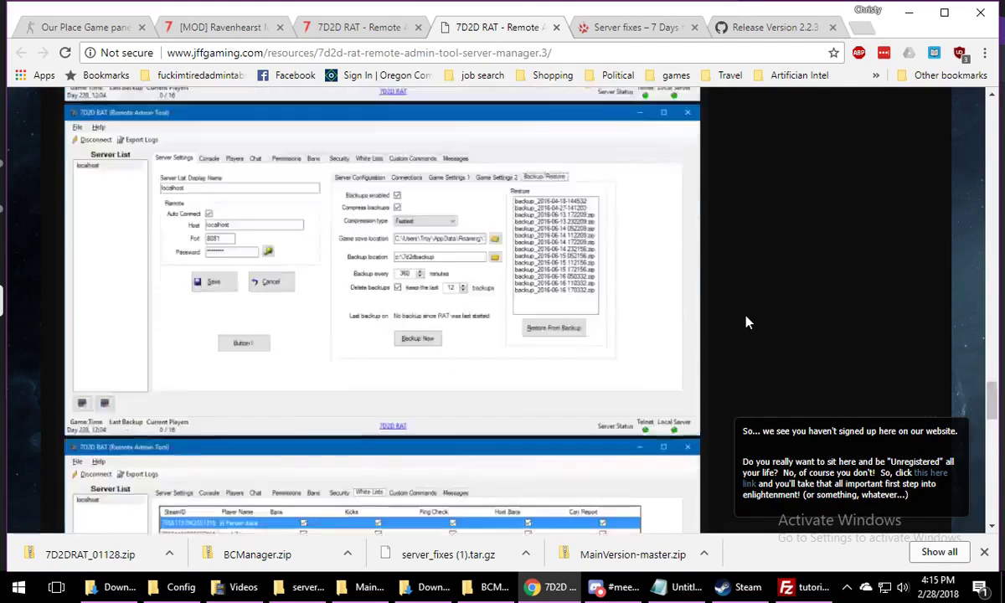
pyautogui.scroll(10, 747, 322)
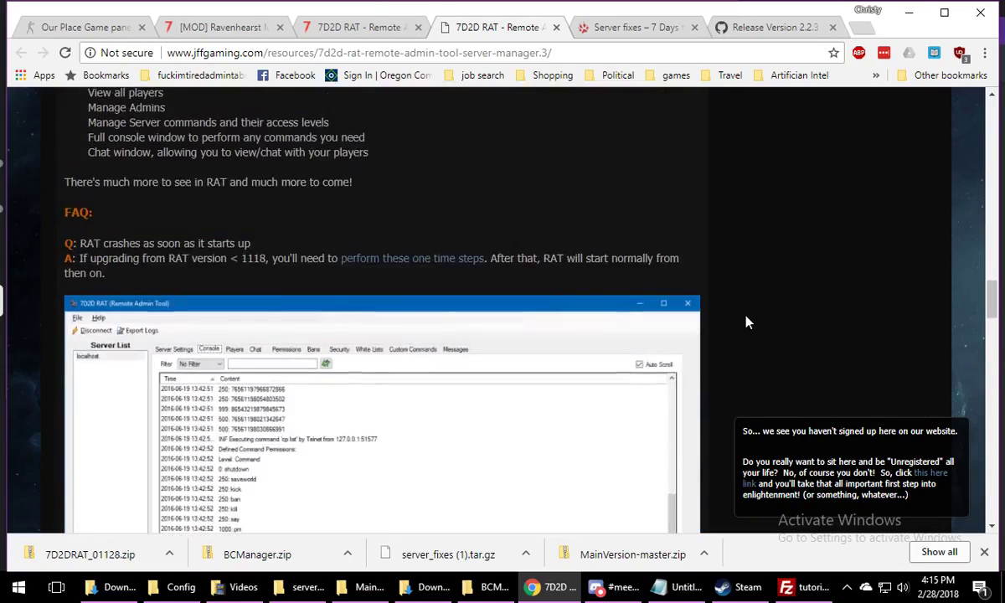
pyautogui.scroll(8, 748, 323)
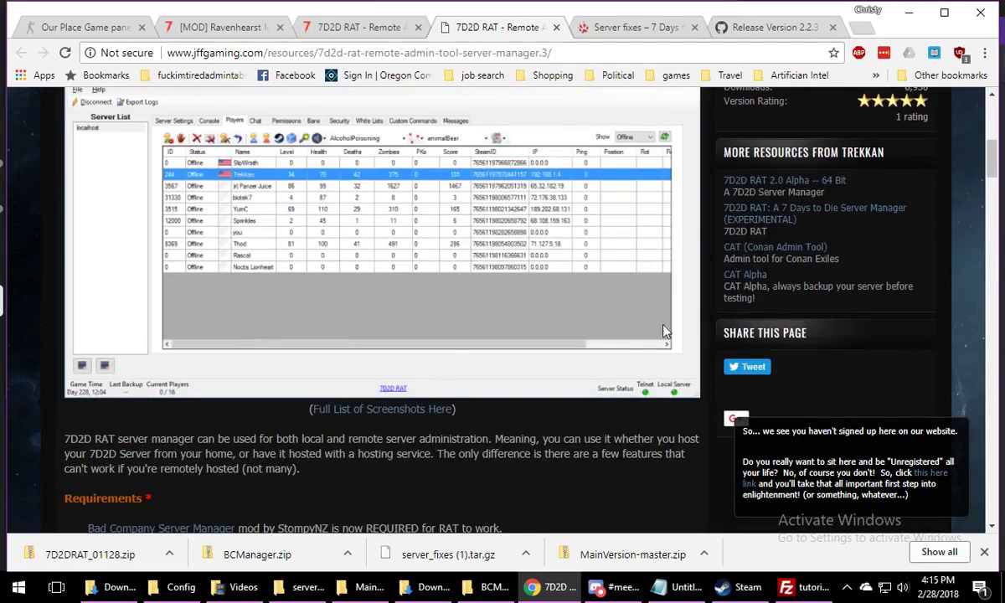
pyautogui.scroll(6, 660, 418)
pyautogui.scroll(-4, 379, 309)
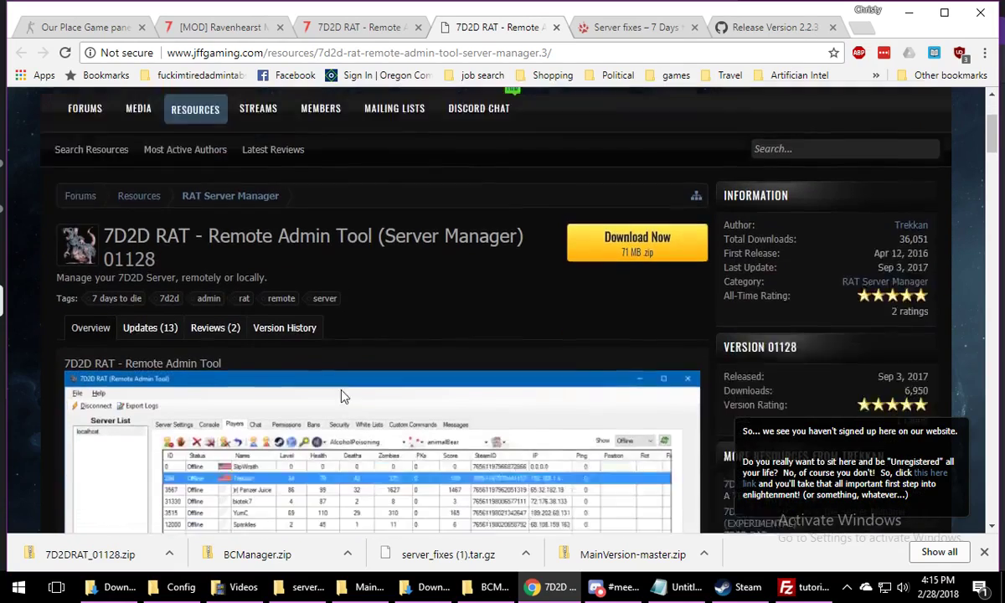
pyautogui.scroll(7, 385, 226)
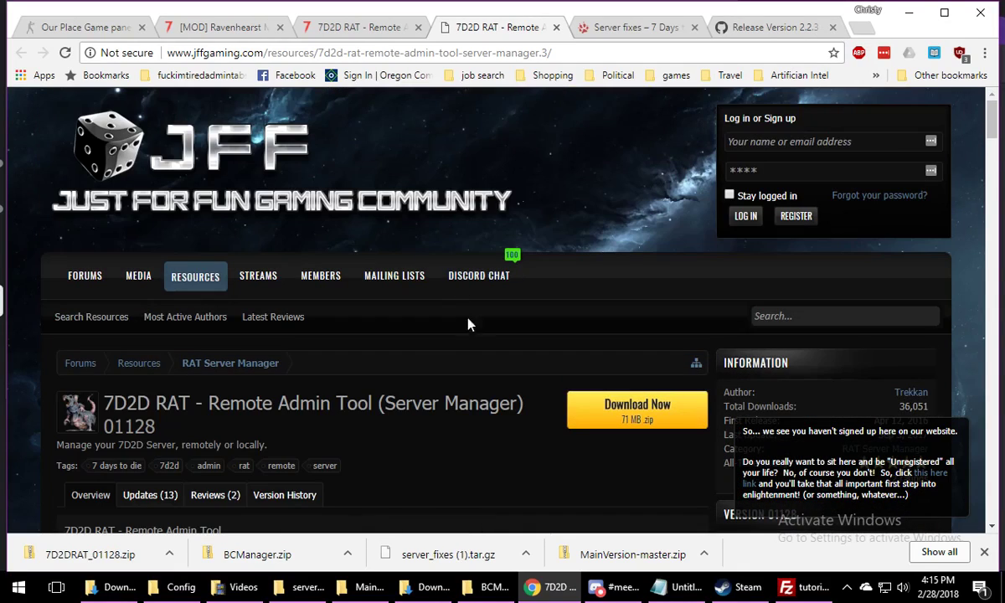
pyautogui.scroll(-5, 435, 435)
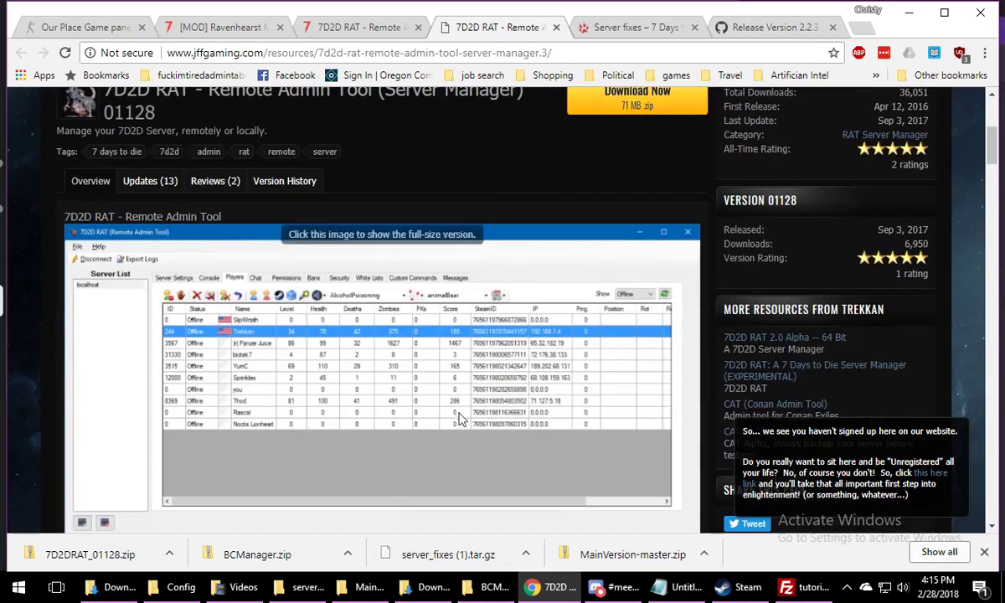
pyautogui.scroll(3, 502, 419)
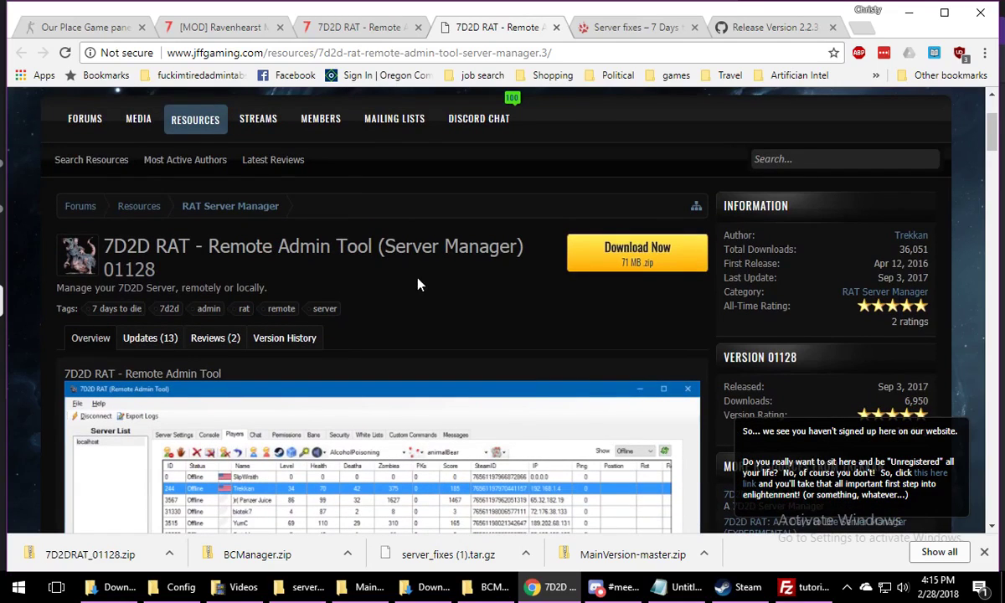
pyautogui.scroll(-1, 423, 285)
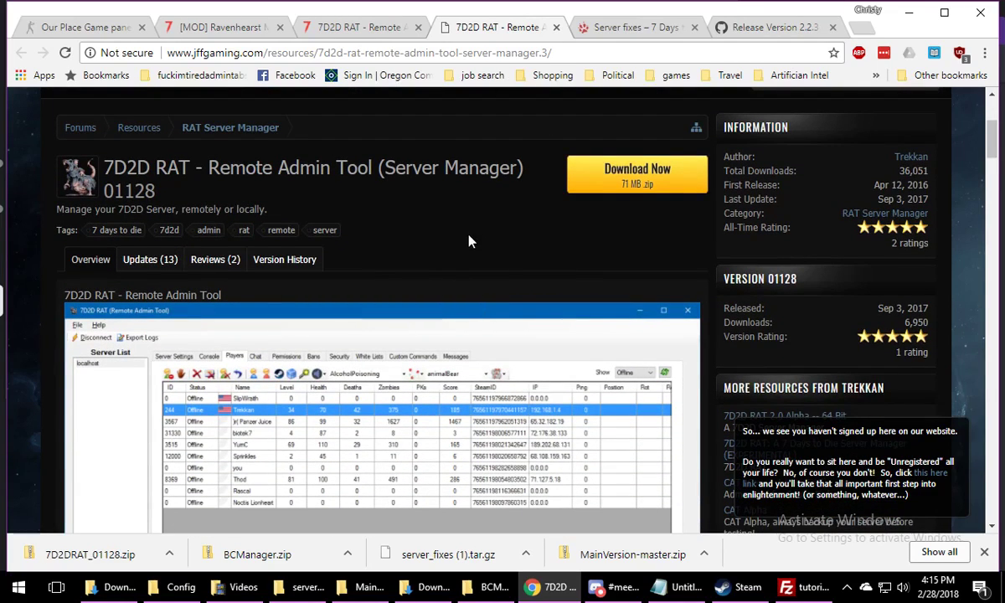
pyautogui.scroll(3, 469, 242)
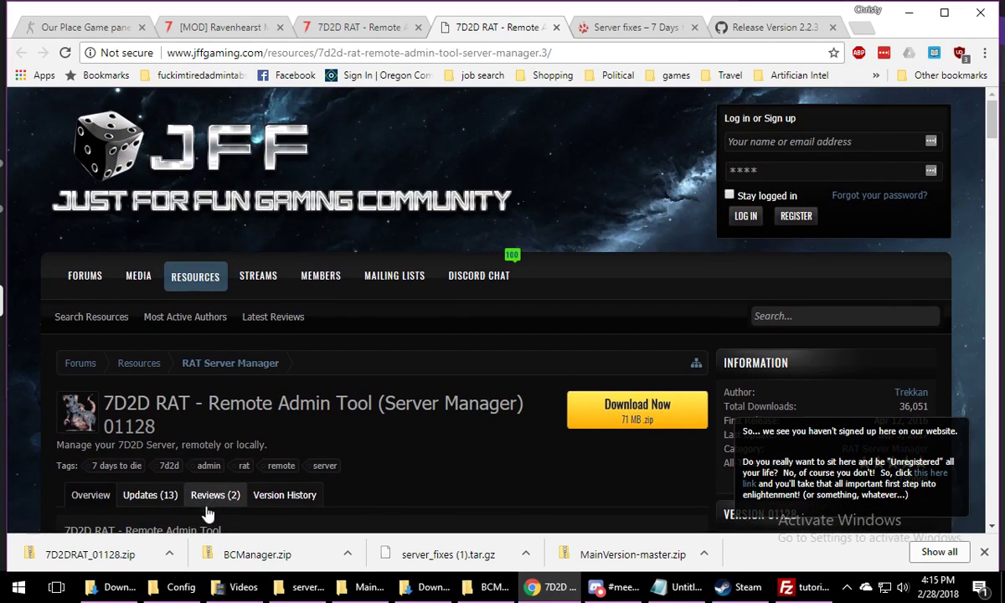
# Show the downloaded 7D2DRAT_01128.zip in its folder and extract all its contents to the 7D2DRAT_01128 folder in Downloads
pyautogui.rightClick(160, 551)
pyautogui.click(210, 498)
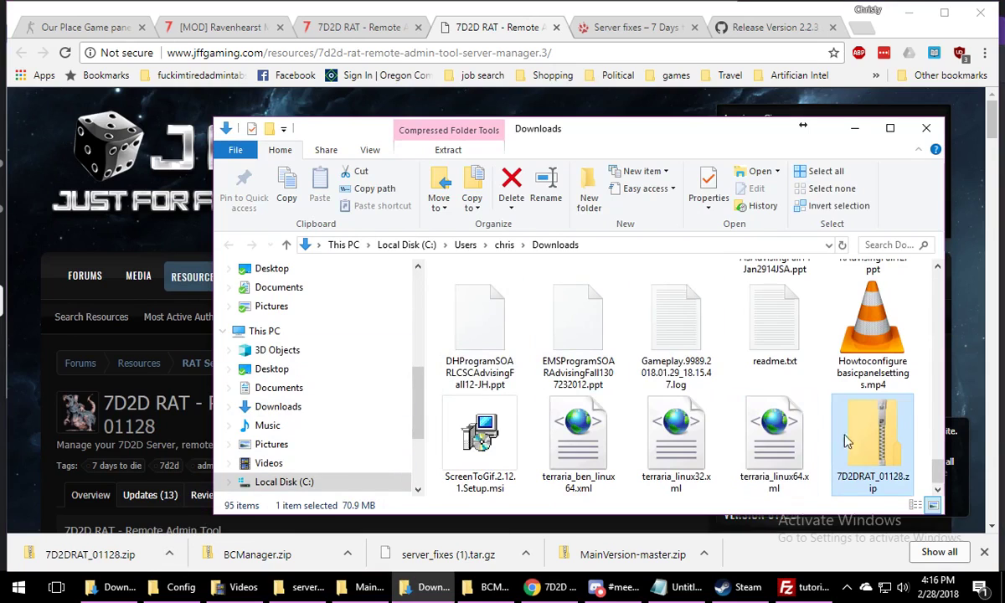
pyautogui.rightClick(871, 440)
pyautogui.click(838, 121)
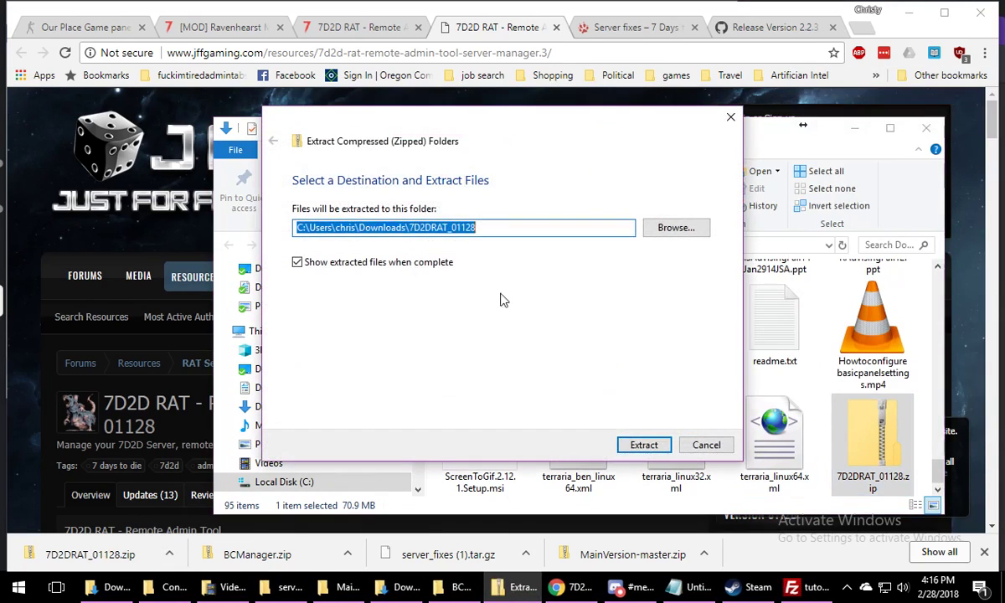
pyautogui.click(644, 445)
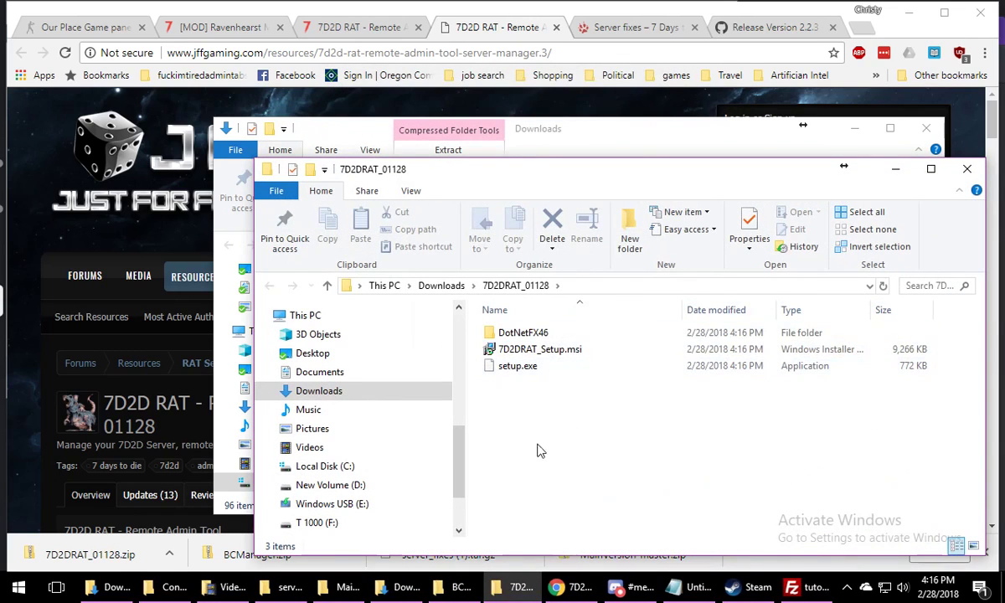
# Run NDP46-KB3045557-x86-x64-AllOS-ENU.exe from the DotNetFX46 folder and check the upload progress in FileZilla while it extracts
pyautogui.doubleClick(540, 334)
pyautogui.doubleClick(548, 334)
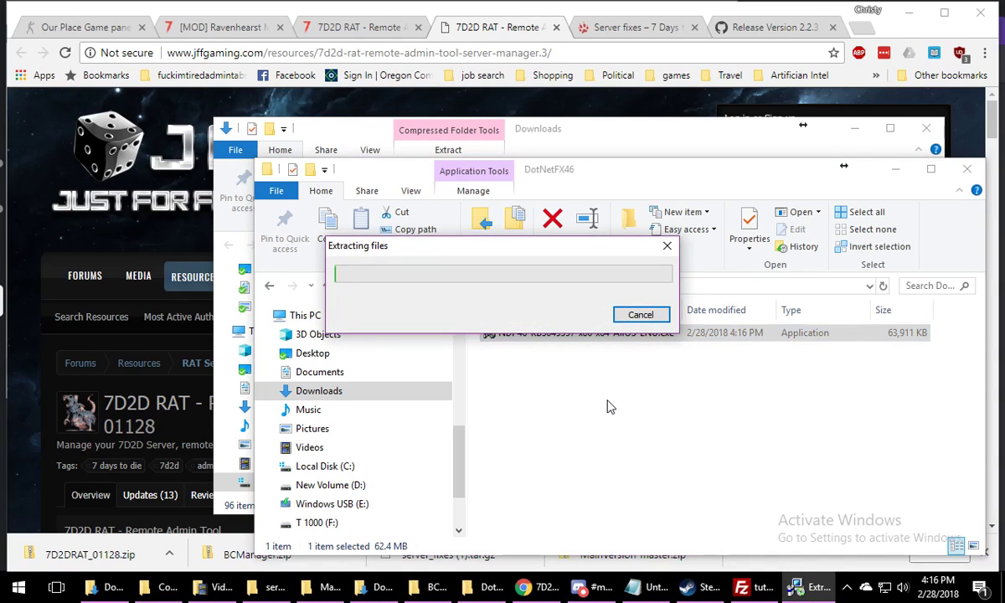
pyautogui.click(755, 589)
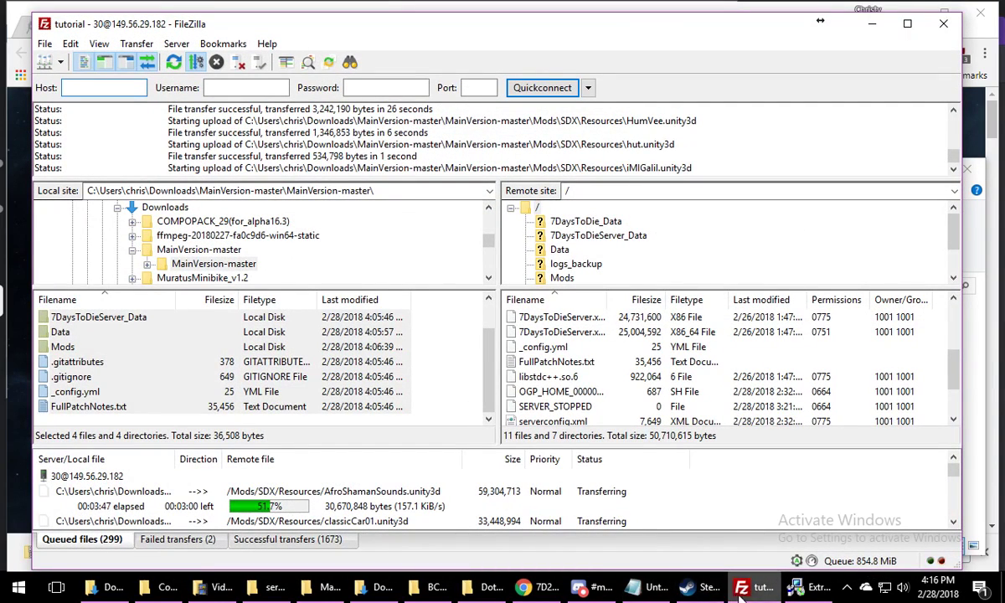
pyautogui.moveTo(756, 596)
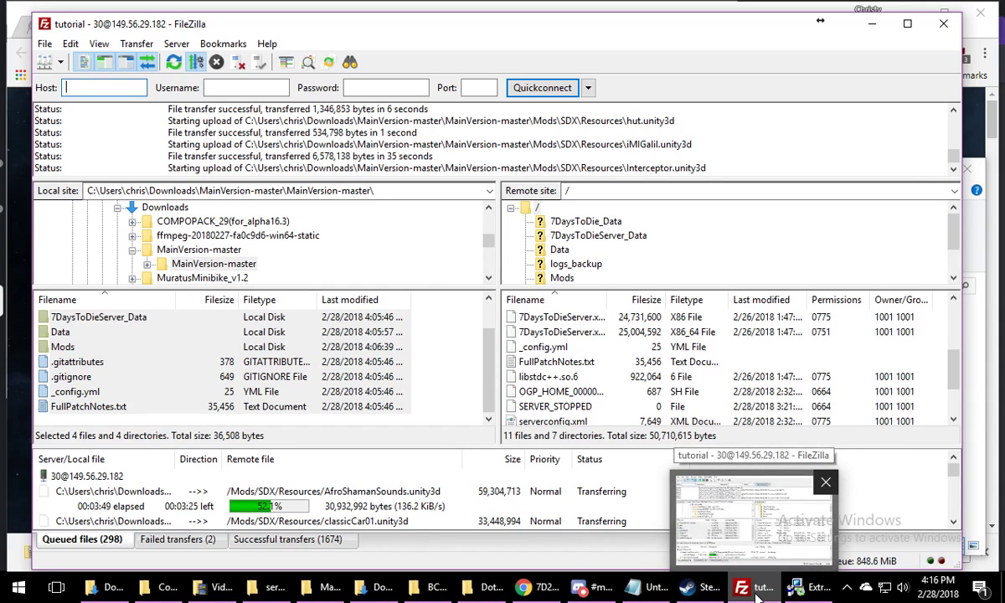
pyautogui.click(756, 593)
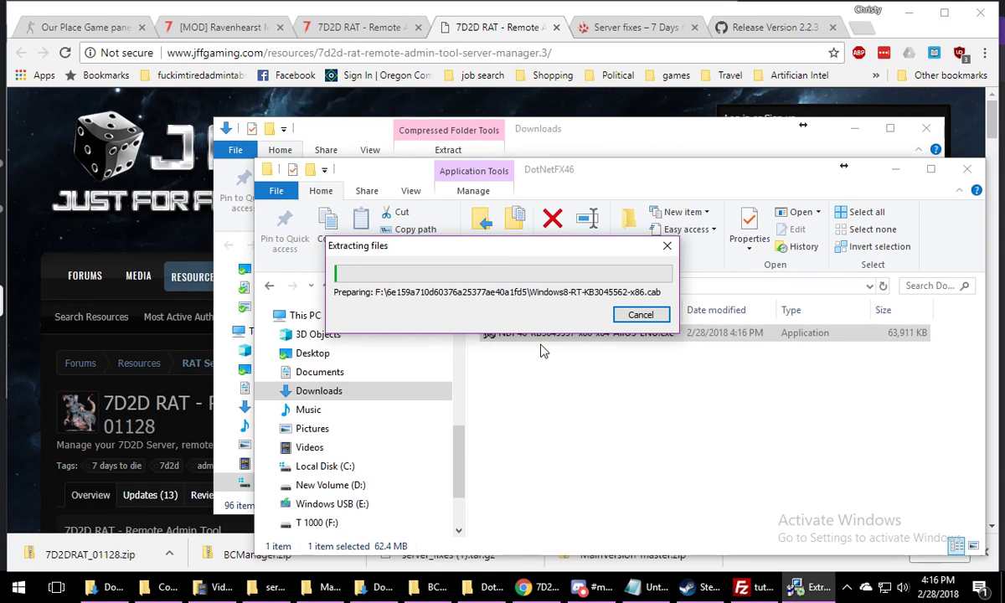
pyautogui.moveTo(465, 254); pyautogui.dragTo(167, 98)
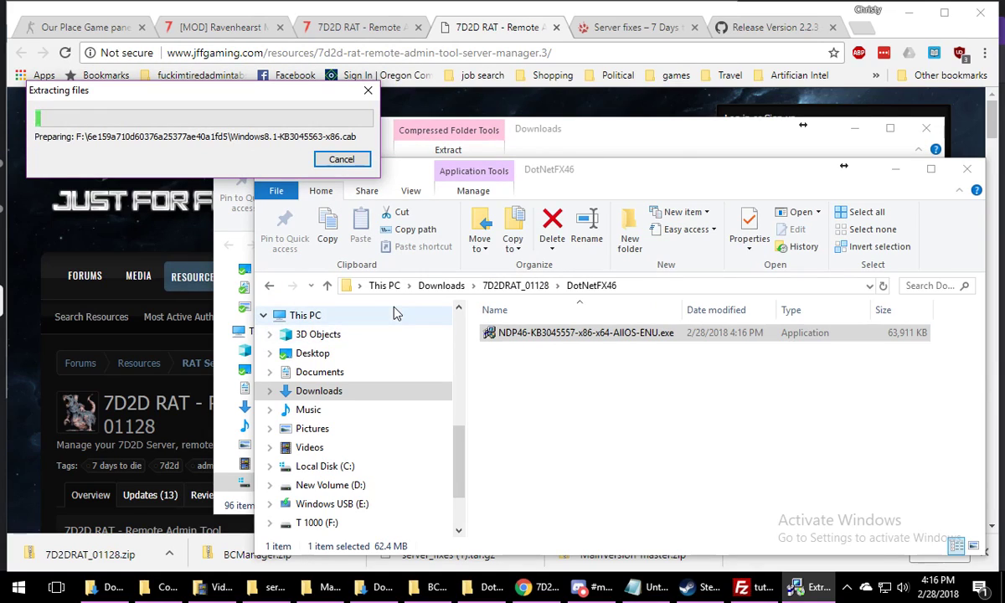
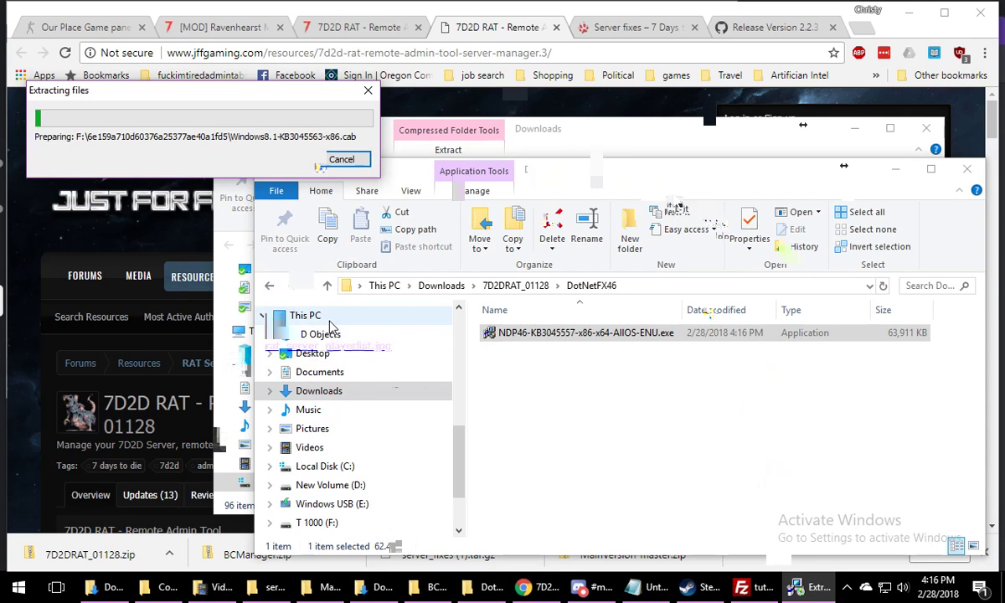
# Open botman.nz in the browser and look over the Botman server manager's home page
pyautogui.click(410, 33)
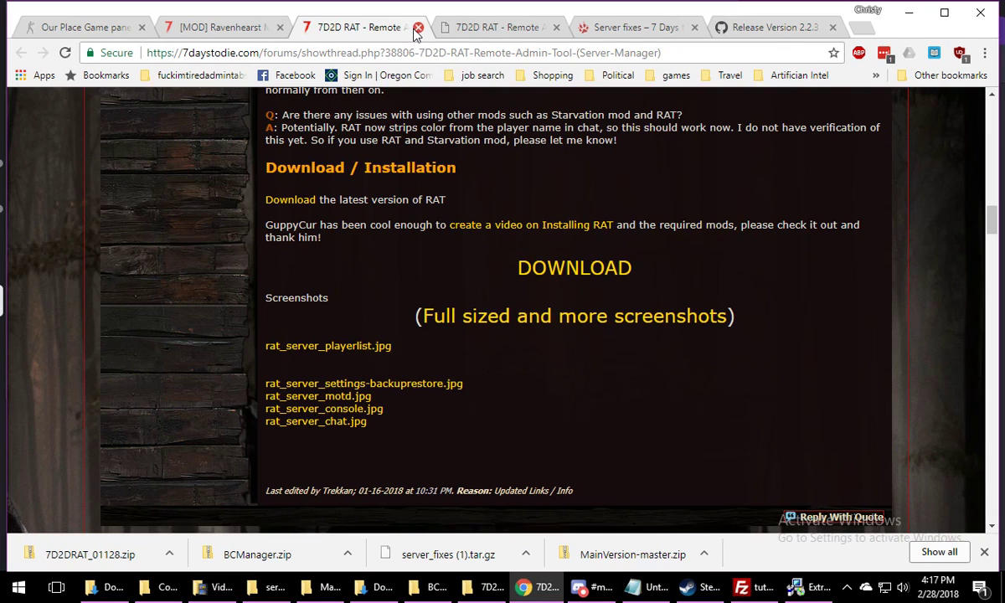
pyautogui.click(436, 55)
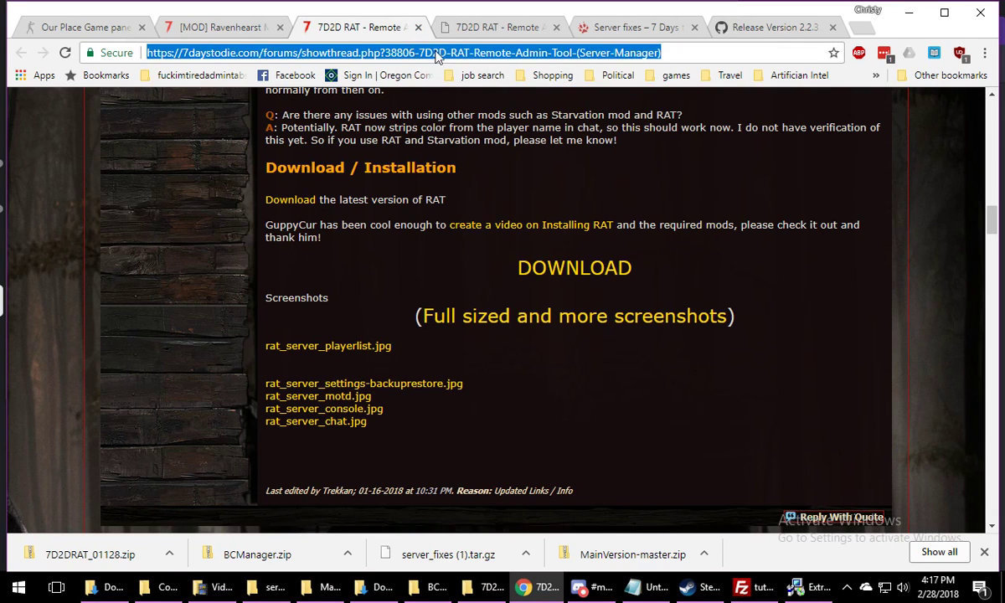
pyautogui.write('botman.nz')
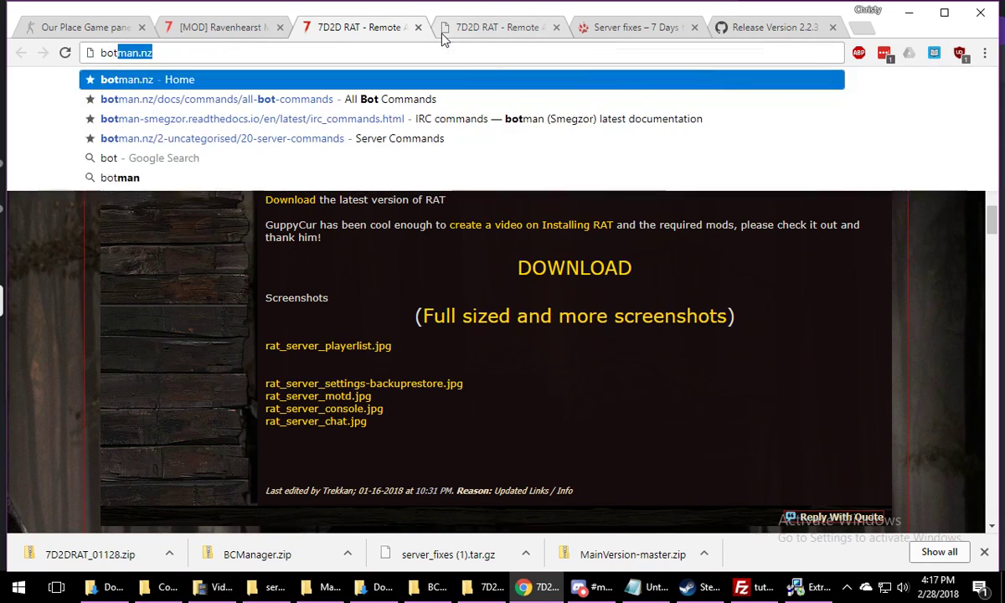
pyautogui.press('Return')
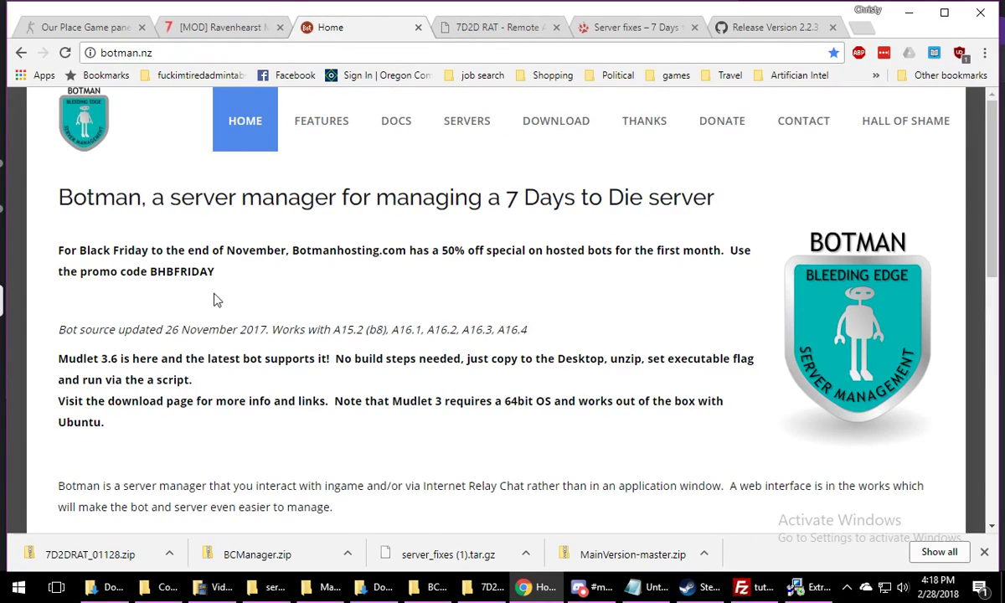
pyautogui.scroll(-8, 581, 285)
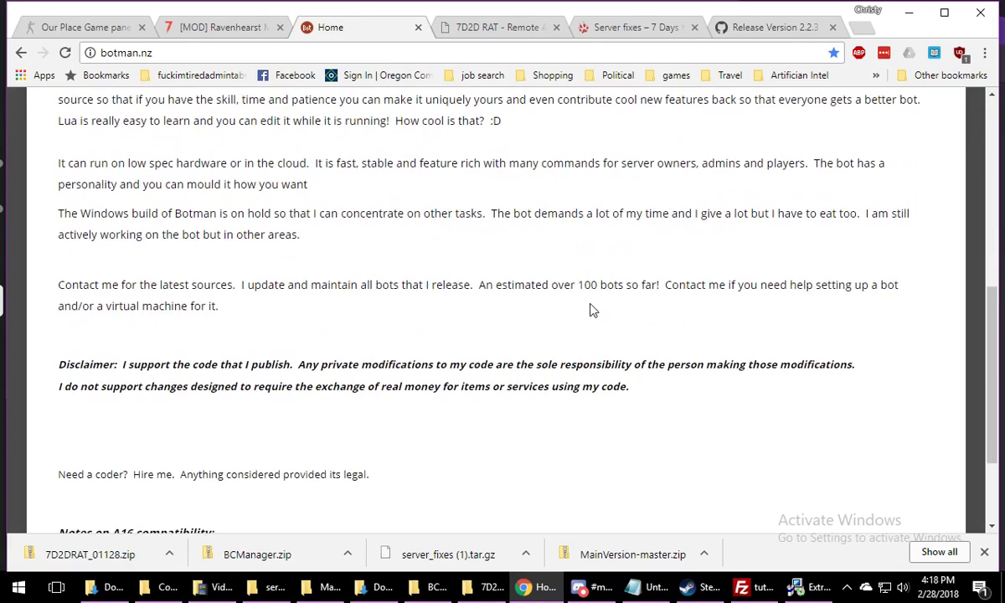
pyautogui.scroll(-2, 589, 308)
pyautogui.scroll(15, 310, 359)
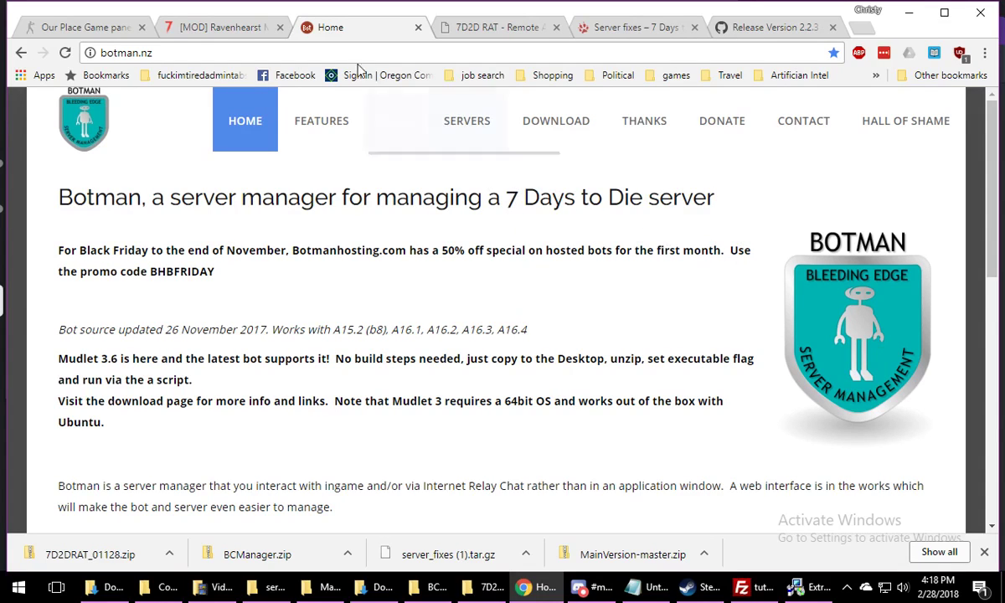
# Examine the Ravenhearst Mod thread's optional file downloads, Mod Launcher section, current version and patch notes
pyautogui.click(220, 27)
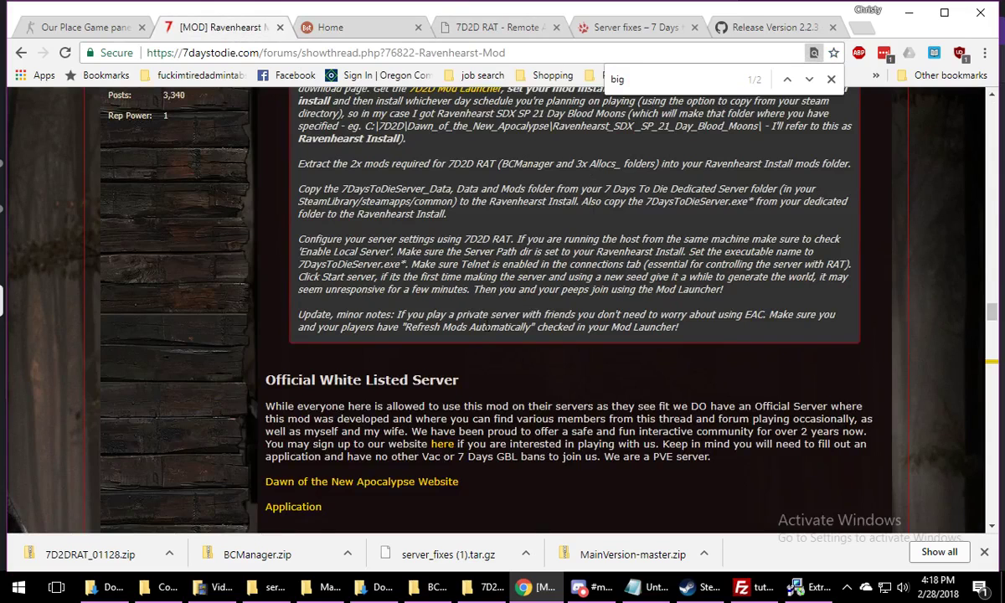
pyautogui.scroll(10, 486, 325)
pyautogui.scroll(-3, 479, 322)
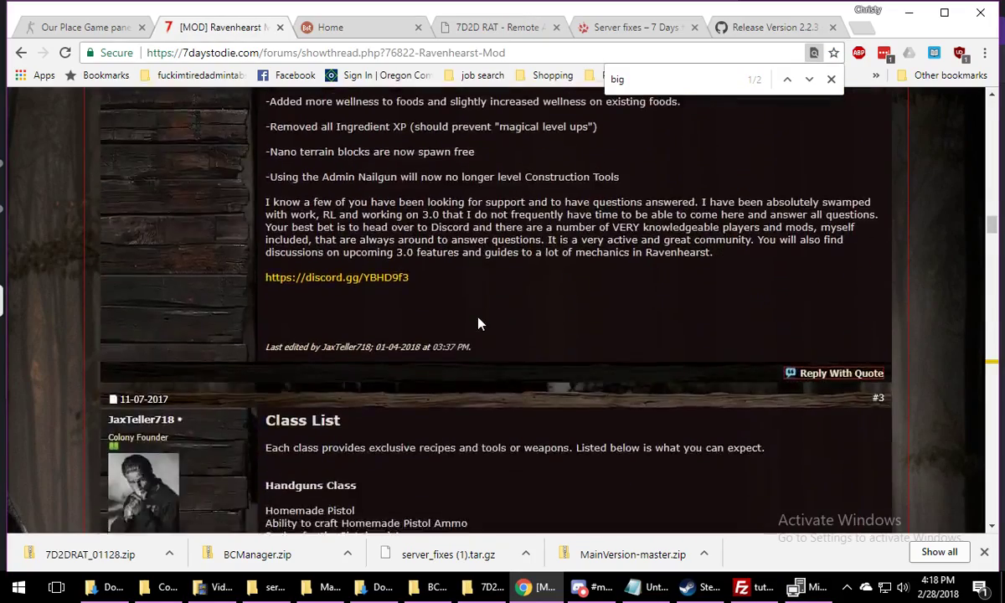
pyautogui.scroll(10, 479, 322)
pyautogui.scroll(-5, 479, 314)
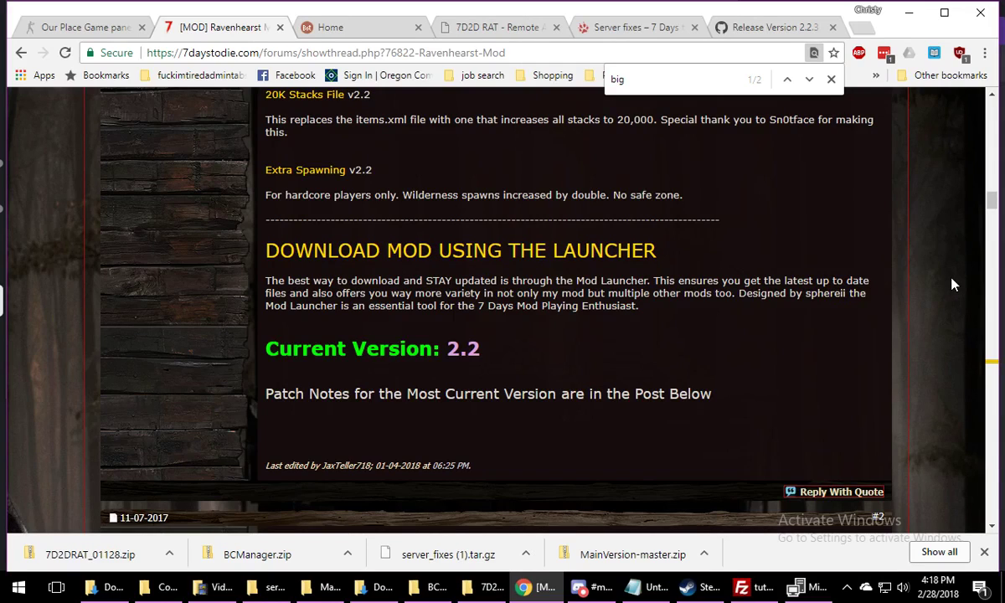
pyautogui.scroll(1, 951, 284)
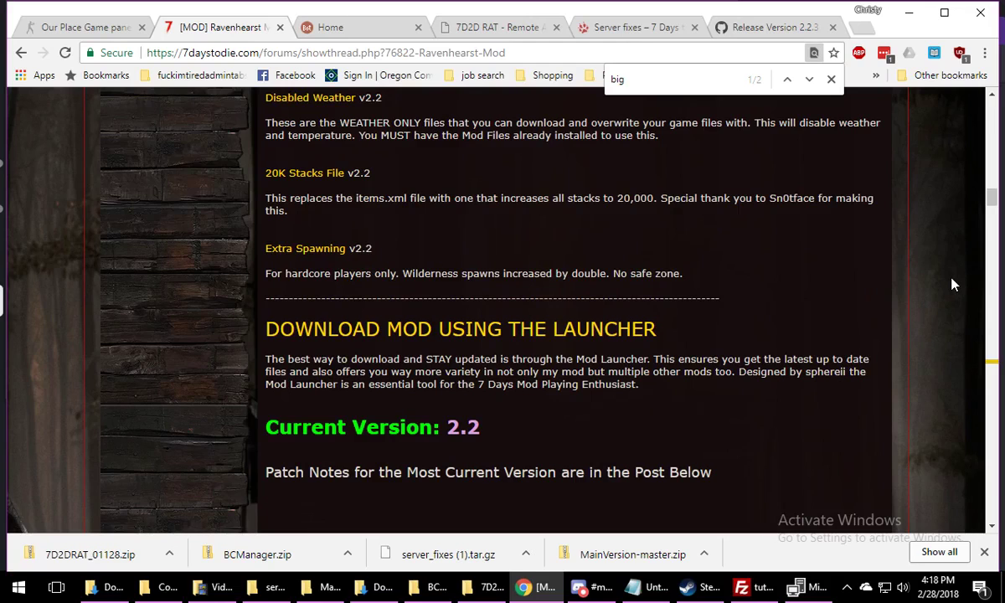
pyautogui.scroll(3, 942, 285)
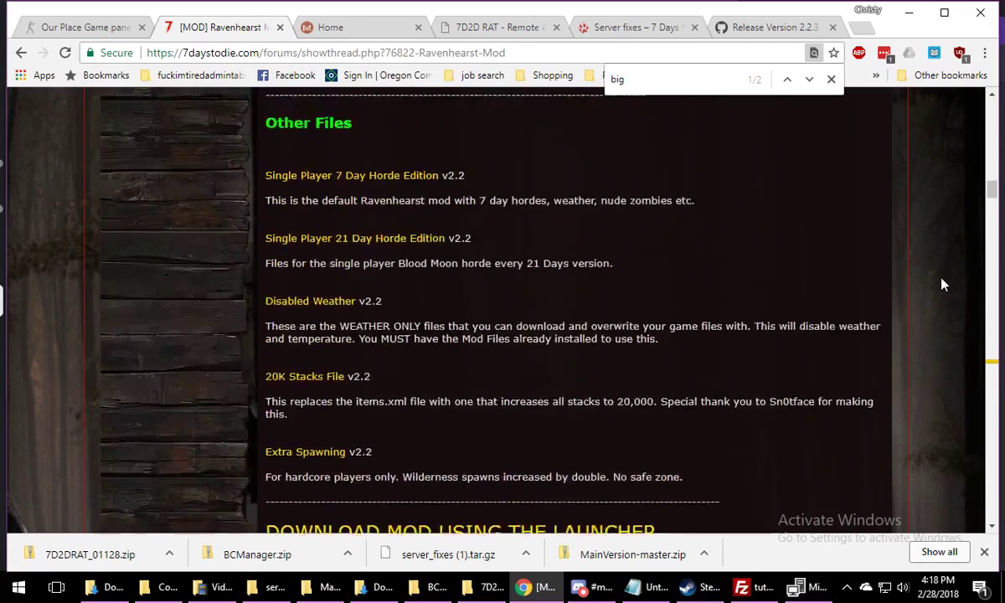
pyautogui.scroll(-4, 942, 284)
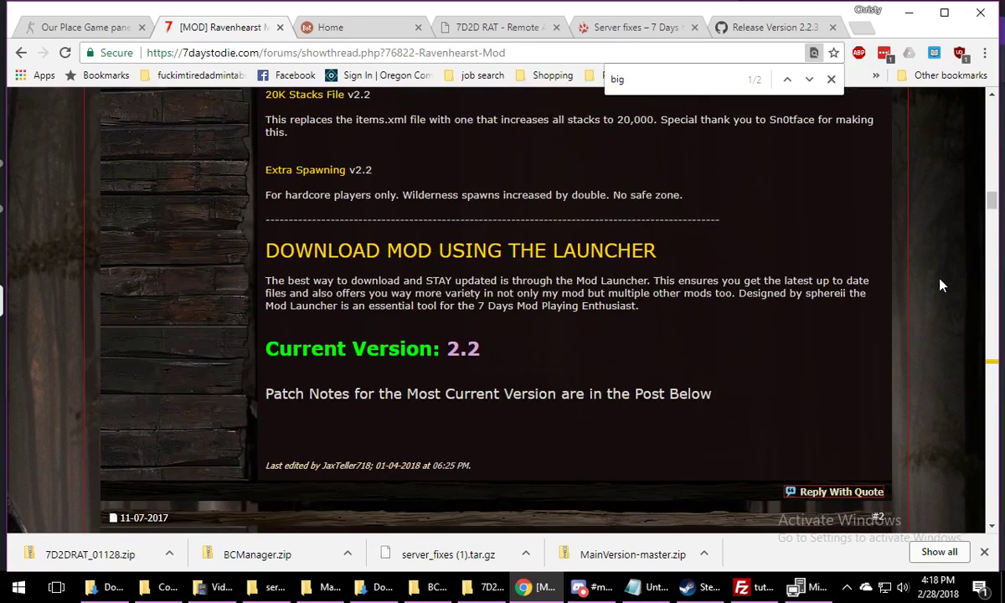
pyautogui.scroll(6, 904, 286)
pyautogui.scroll(20, 895, 288)
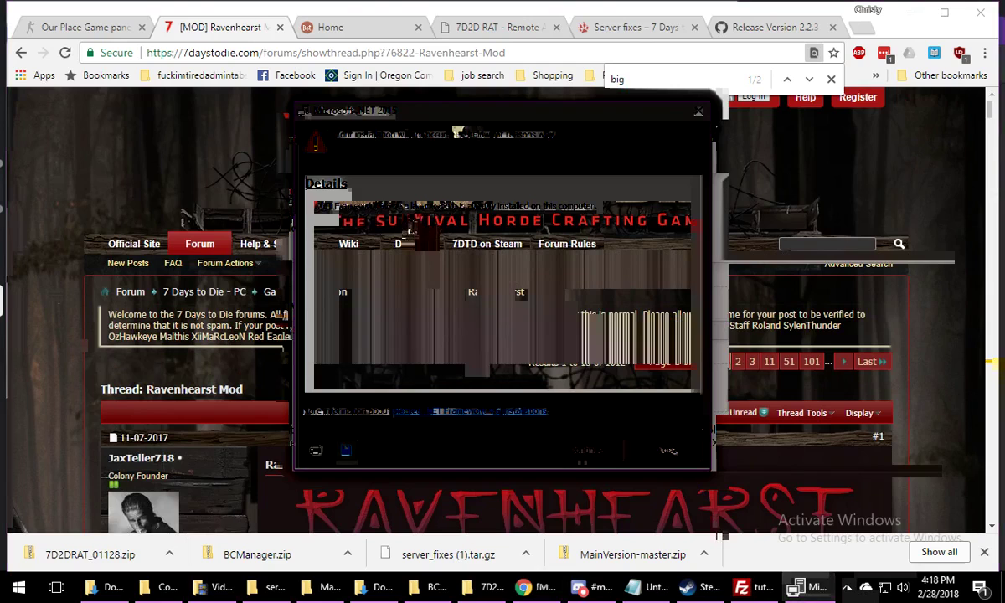
# Close the Microsoft .NET setup dialog and bring up the extracted 7D2DRAT_01128 folder after checking the other mod folders
pyautogui.click(667, 451)
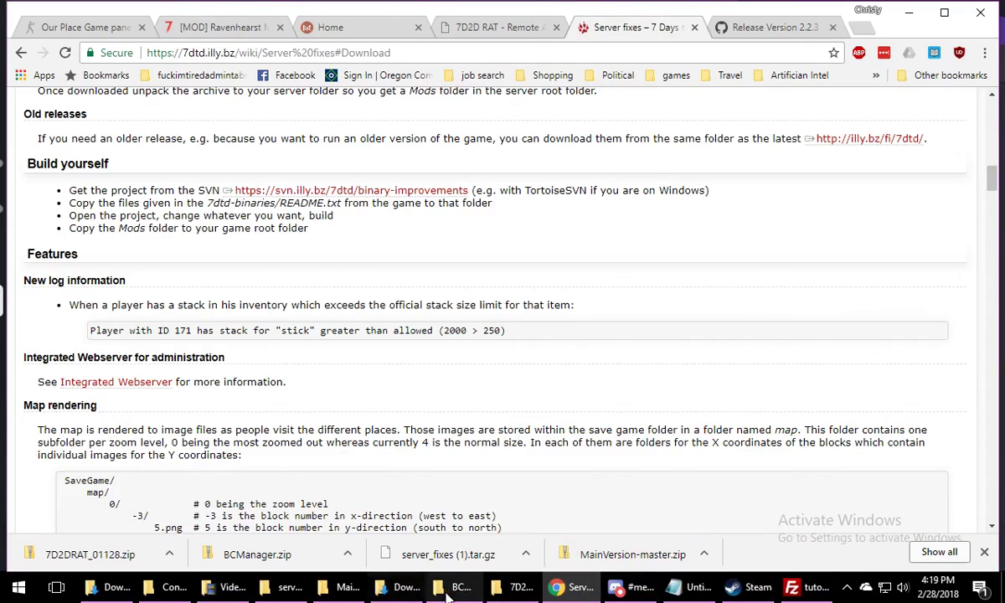
pyautogui.click(450, 593)
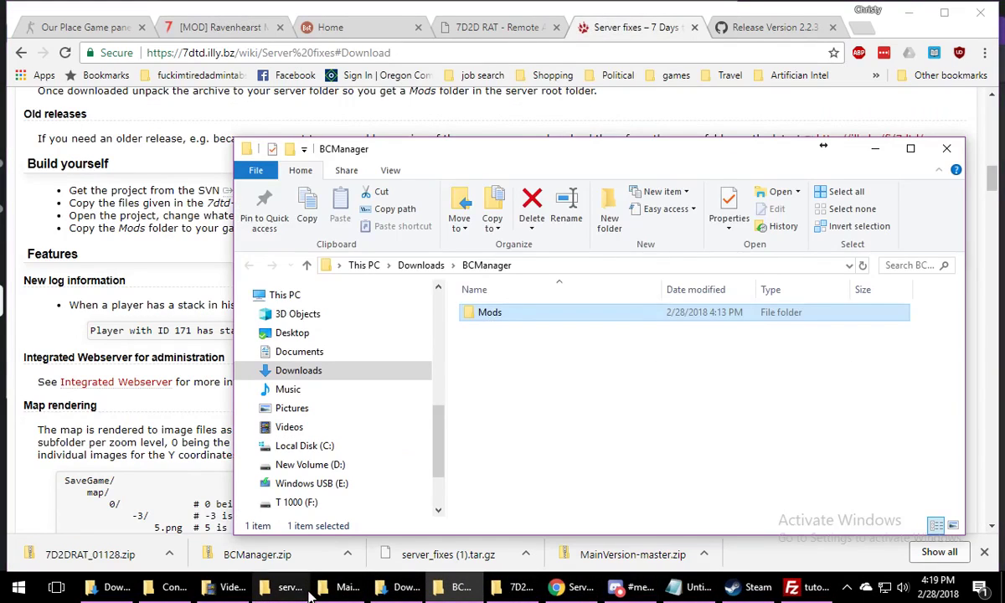
pyautogui.click(281, 588)
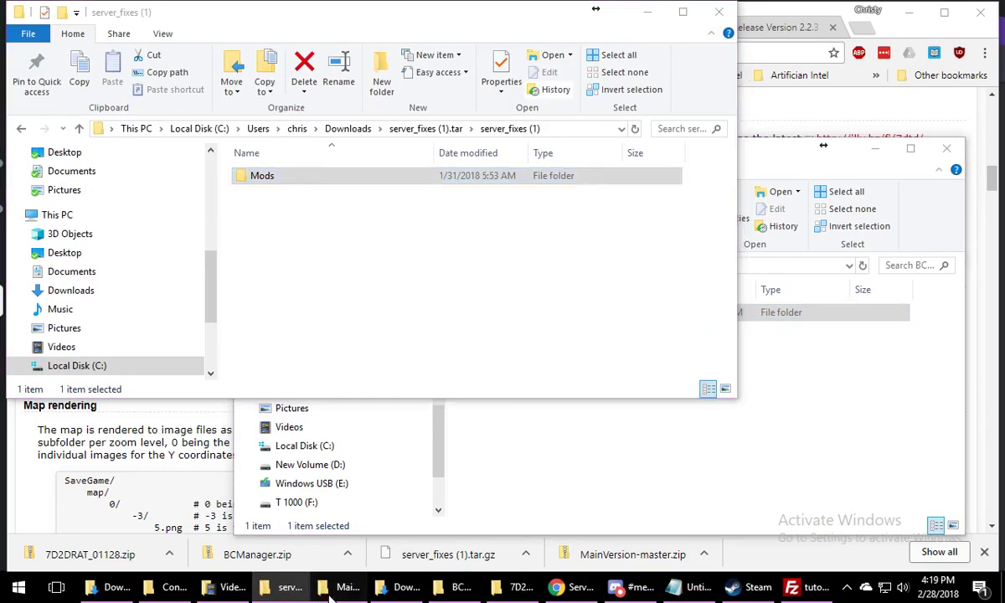
pyautogui.click(330, 591)
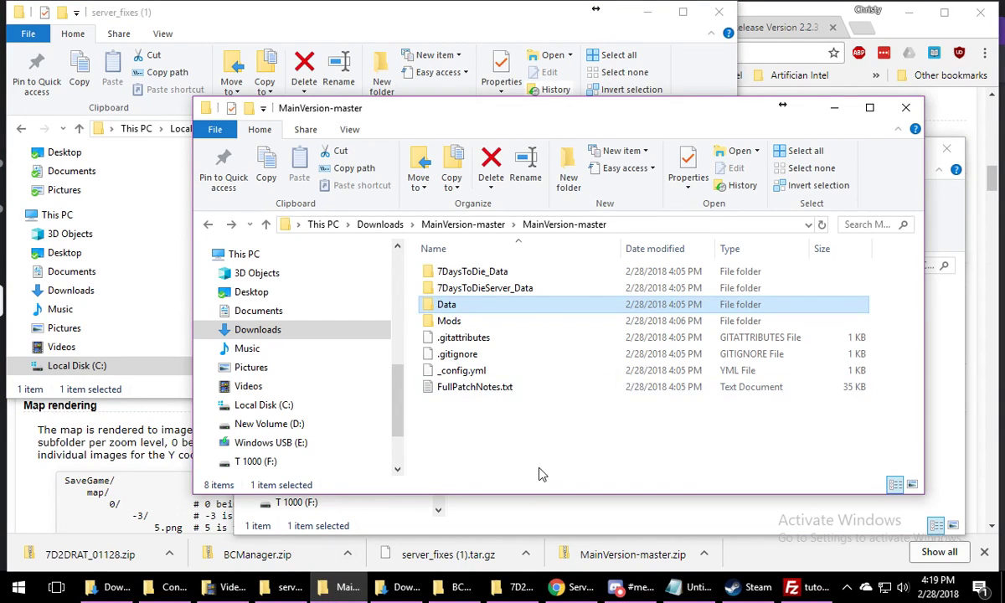
pyautogui.click(452, 591)
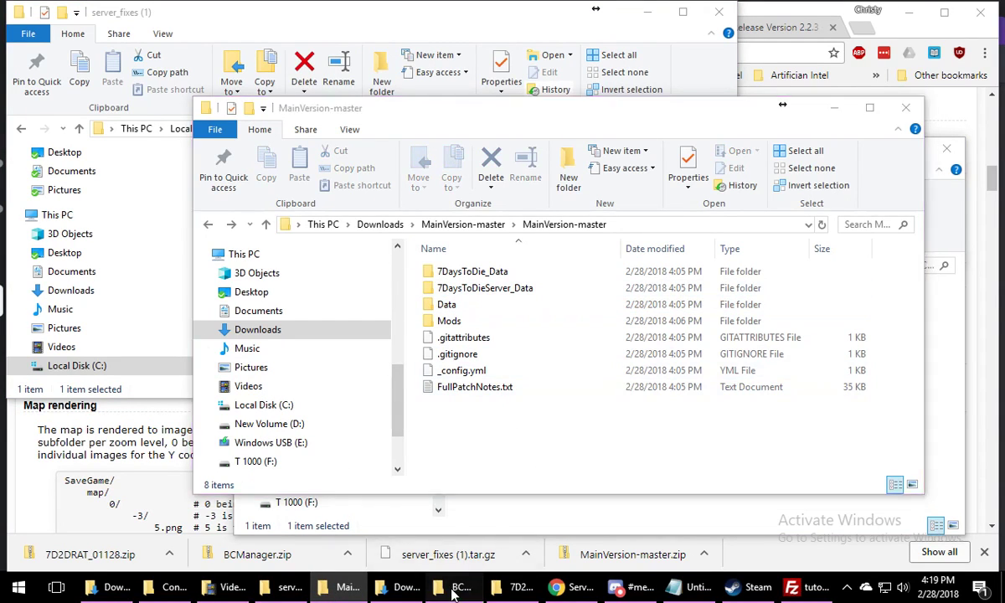
pyautogui.click(518, 591)
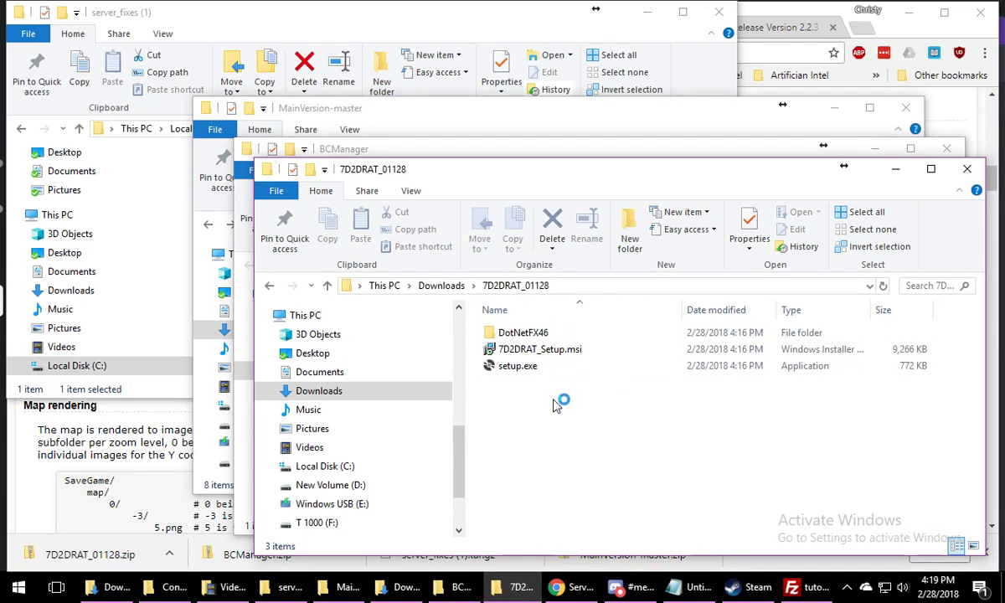
# Install 7D2DRAT from 7D2DRAT_Setup.msi into C:\Program Files (x86)\NomadSoft\7D2DRAT\ for Just me
pyautogui.click(570, 356)
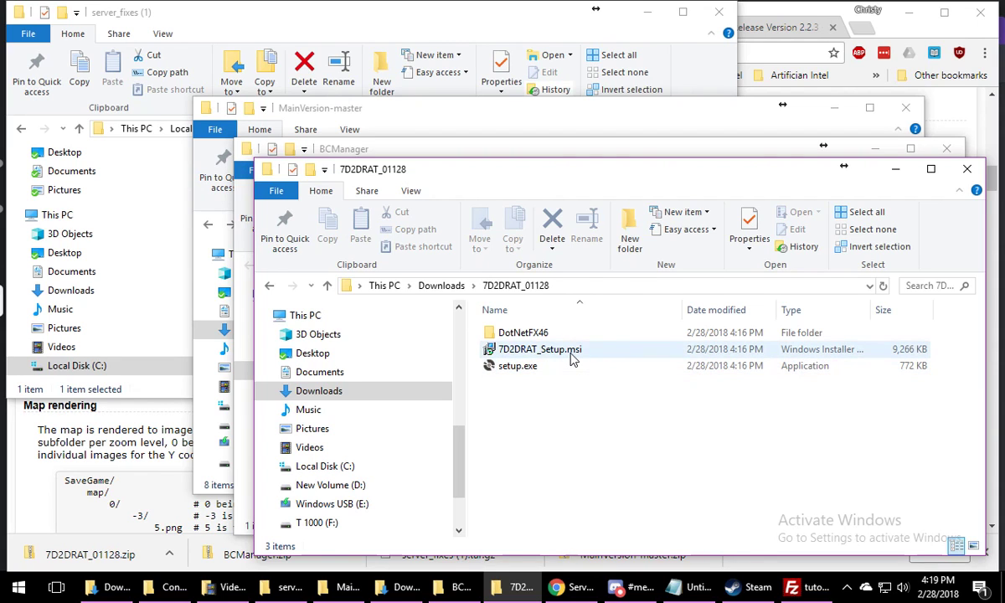
pyautogui.doubleClick(572, 352)
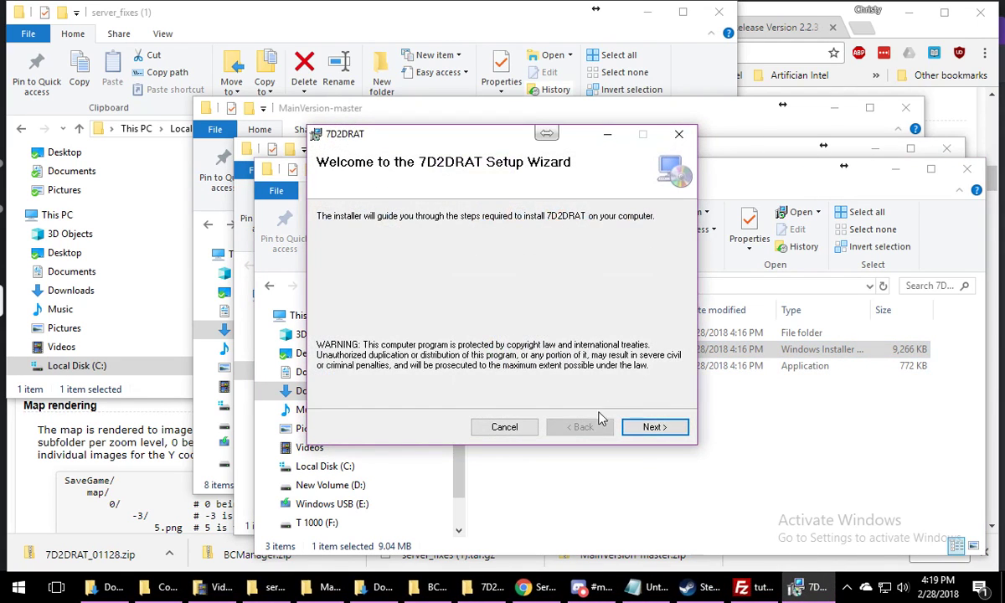
pyautogui.click(638, 430)
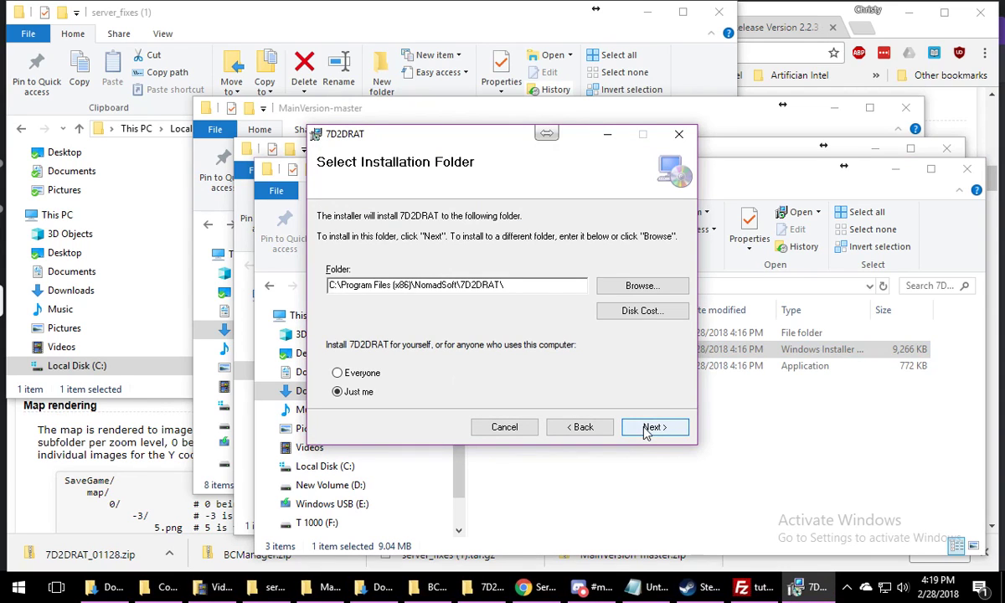
pyautogui.click(645, 430)
pyautogui.click(645, 429)
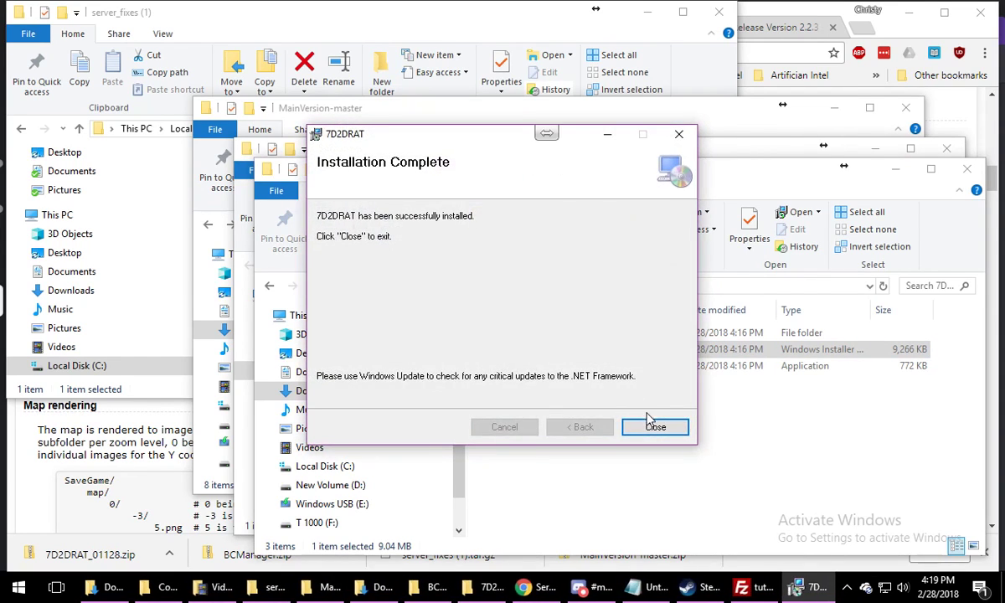
pyautogui.click(646, 431)
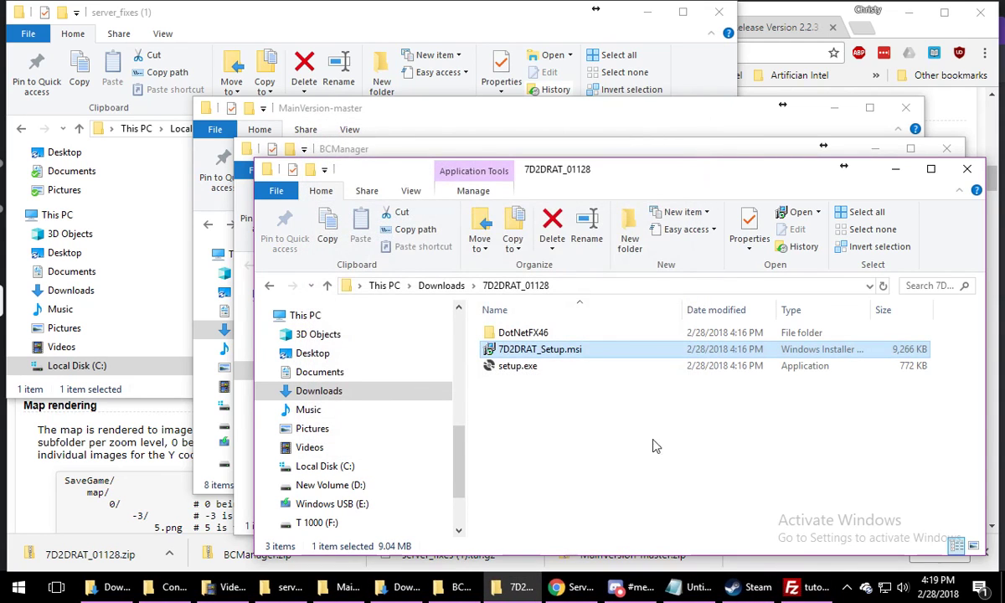
# Search Windows for "rat" and open the file location of the 7D2D RAT desktop app
pyautogui.click(19, 587)
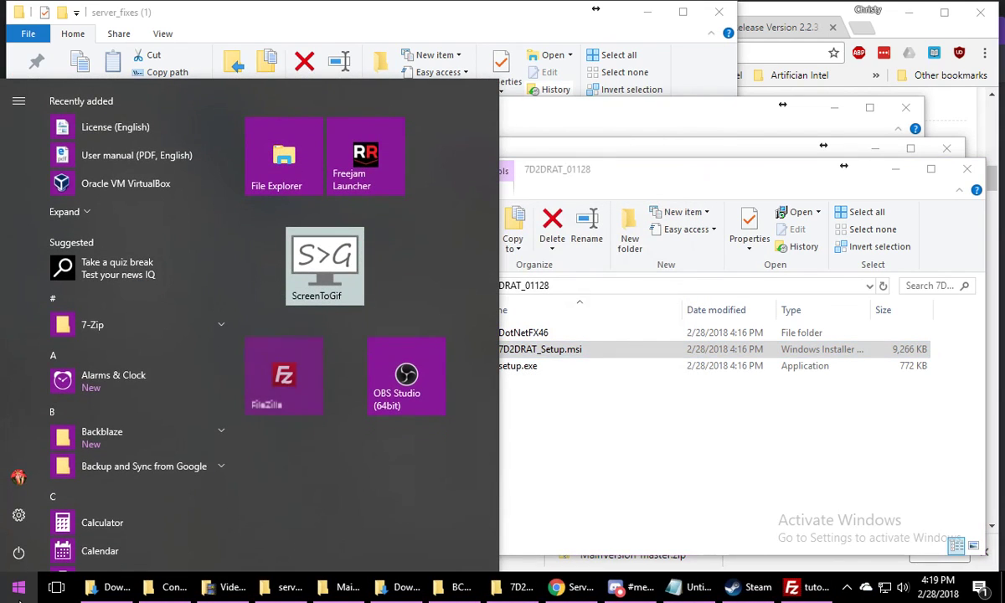
pyautogui.write('ra')
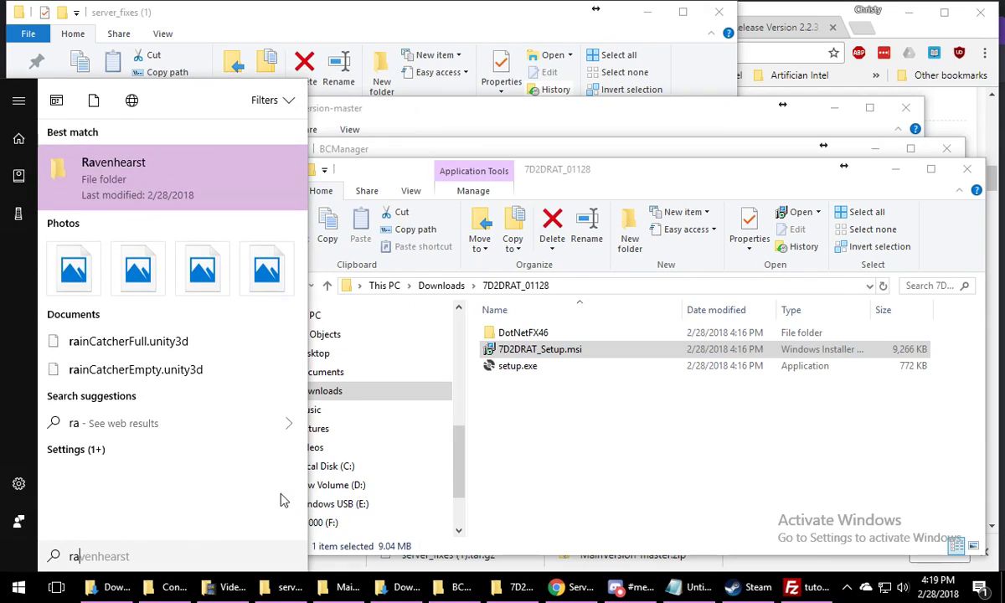
pyautogui.write('a')
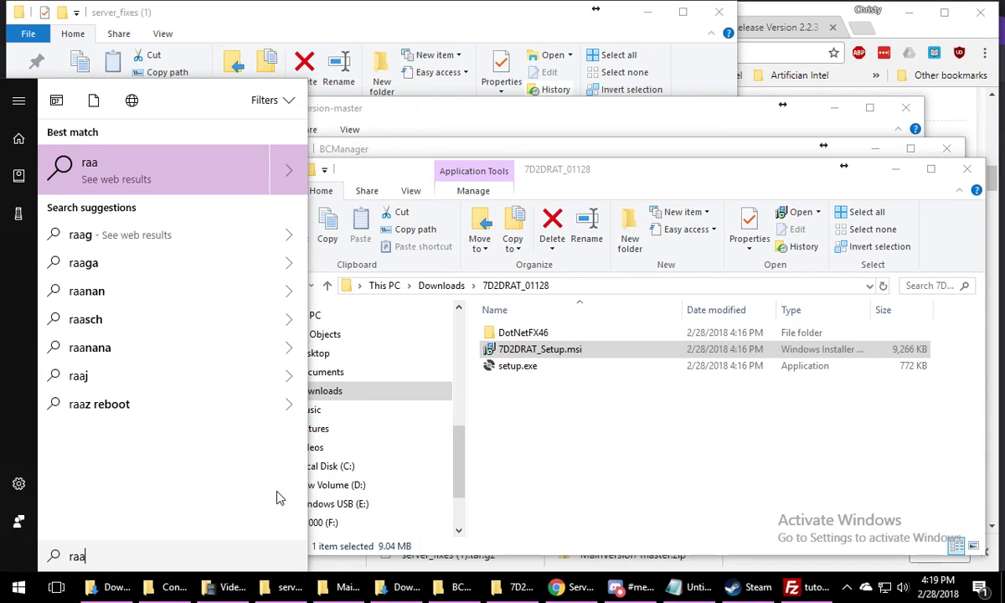
pyautogui.press('BackSpace')
pyautogui.write('t')
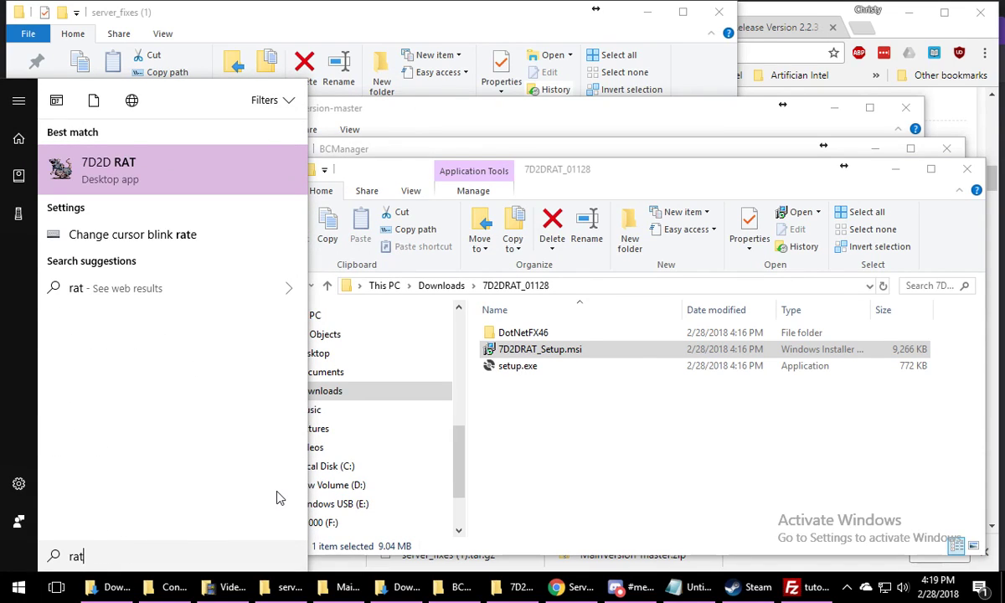
pyautogui.click(106, 170)
pyautogui.rightClick(105, 171)
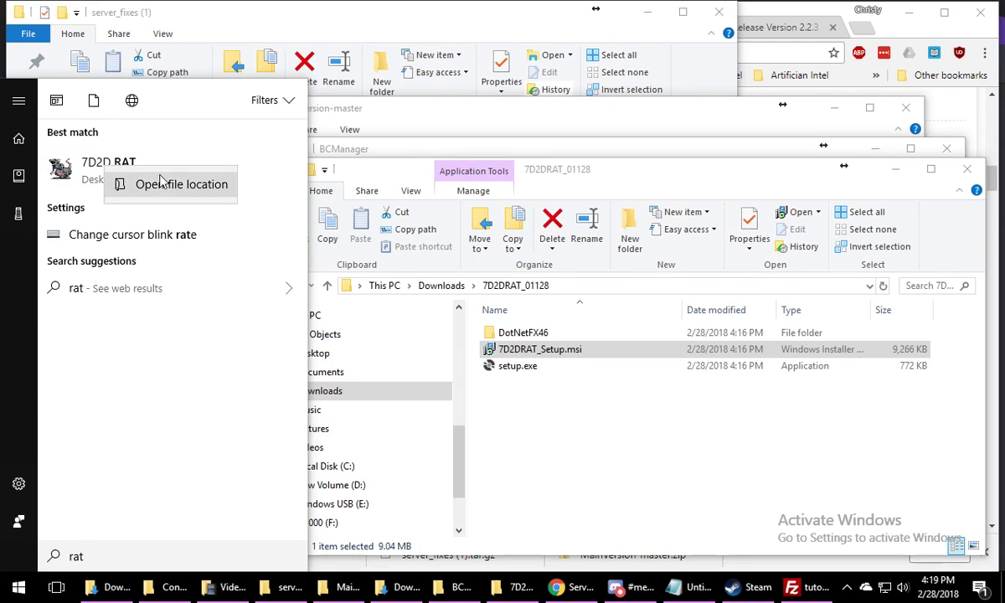
pyautogui.rightClick(83, 174)
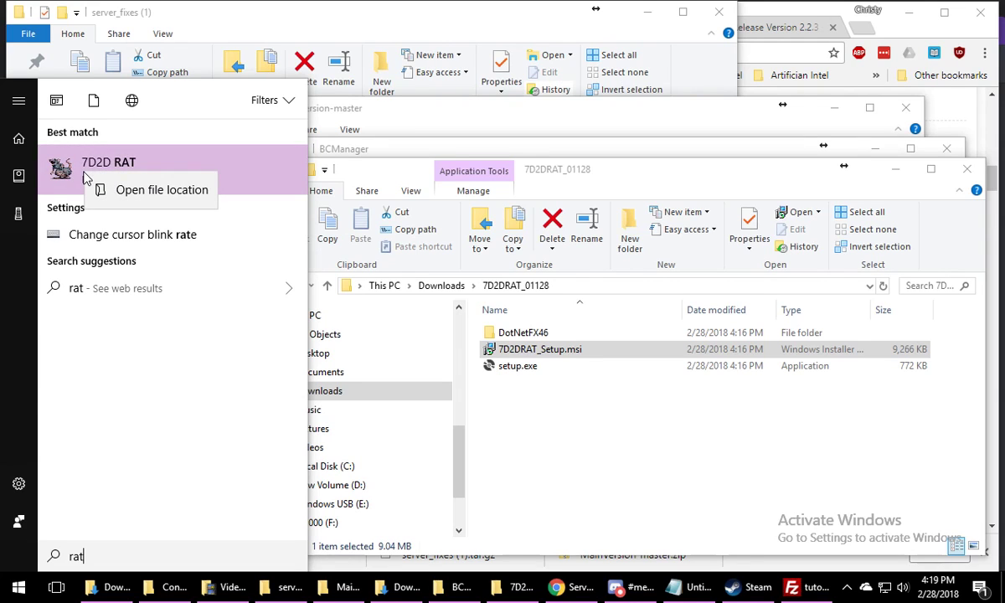
pyautogui.click(99, 189)
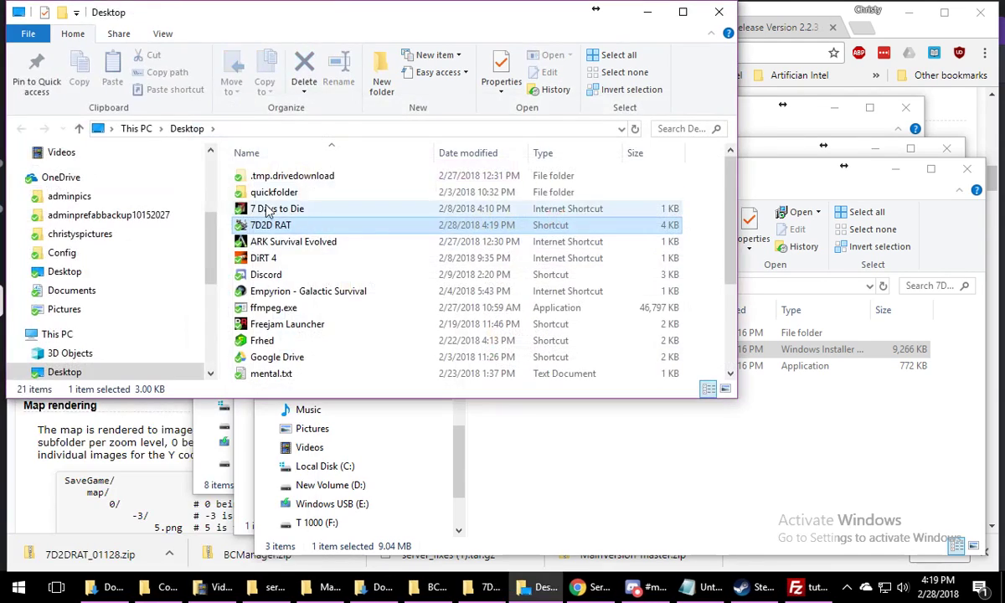
# Launch 7D2D RAT from its Desktop shortcut and agree to the terms of the End User License Agreement
pyautogui.rightClick(298, 231)
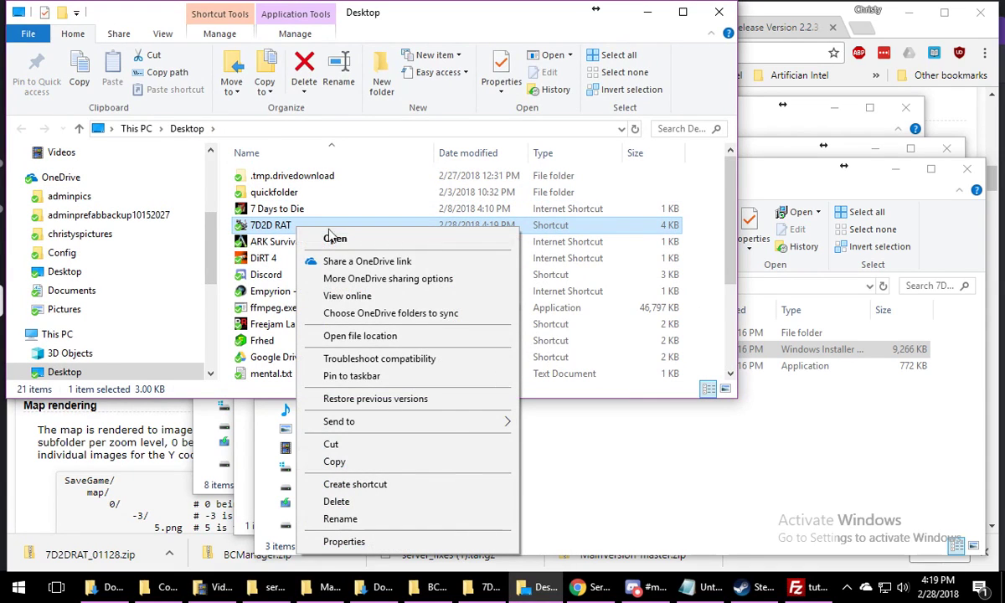
pyautogui.moveTo(423, 425)
pyautogui.moveTo(271, 233); pyautogui.dragTo(353, 511)
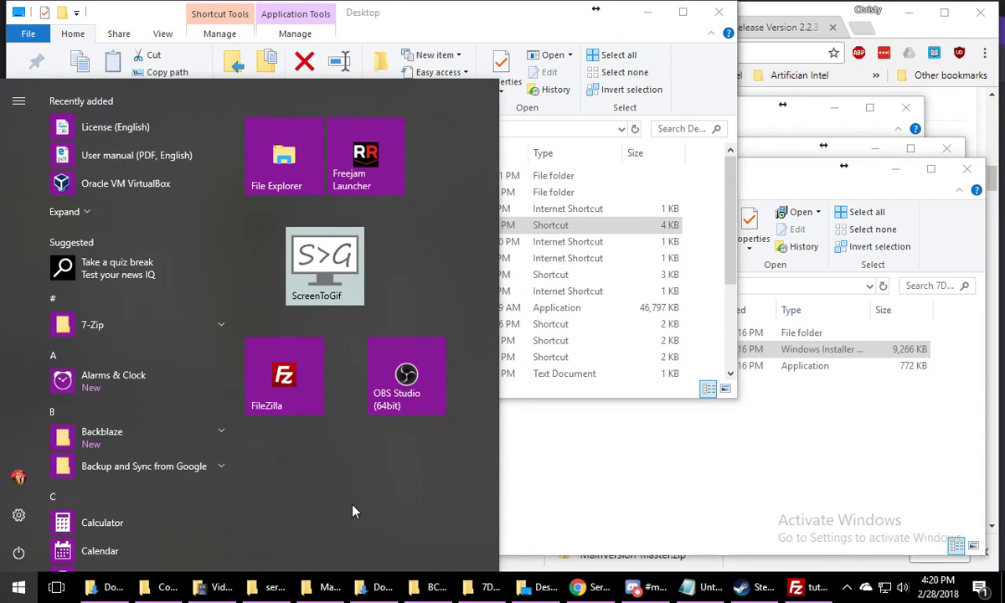
pyautogui.click(615, 204)
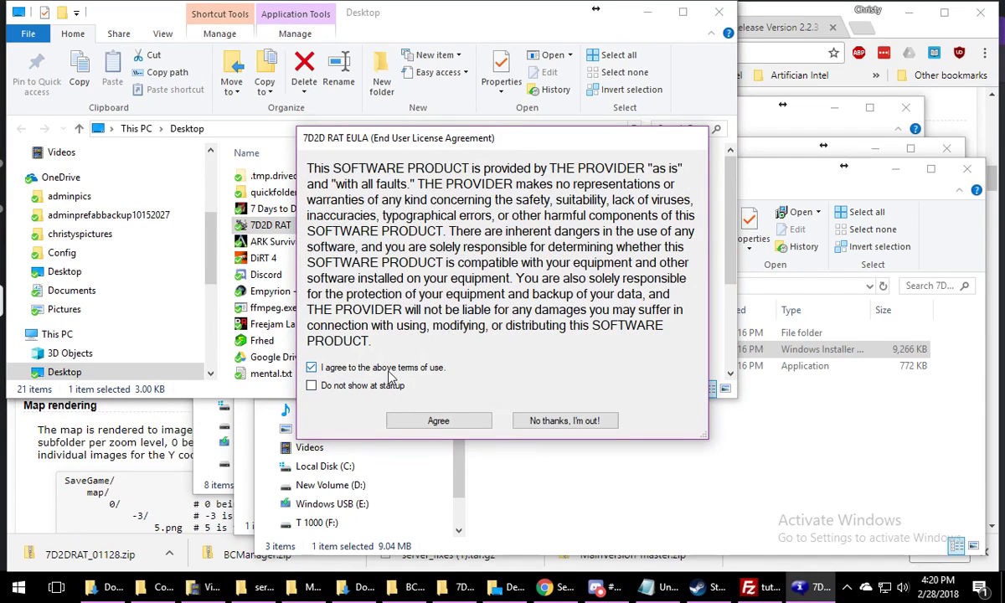
pyautogui.click(438, 421)
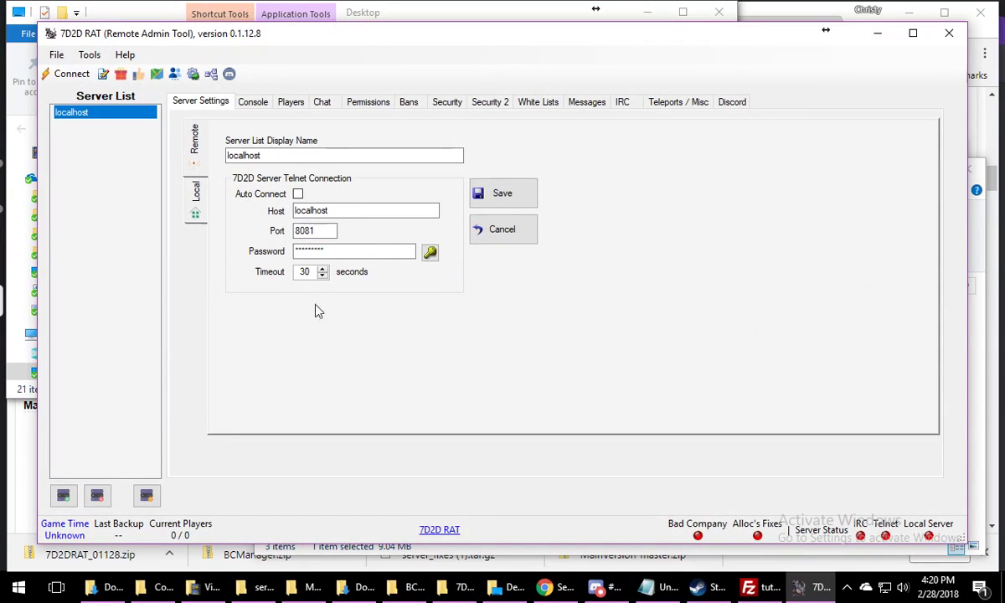
# Set the Server List Display Name to "Anarchists Are Us", copying the server name from the Open Game Panel game monitor
pyautogui.moveTo(278, 156); pyautogui.dragTo(152, 154)
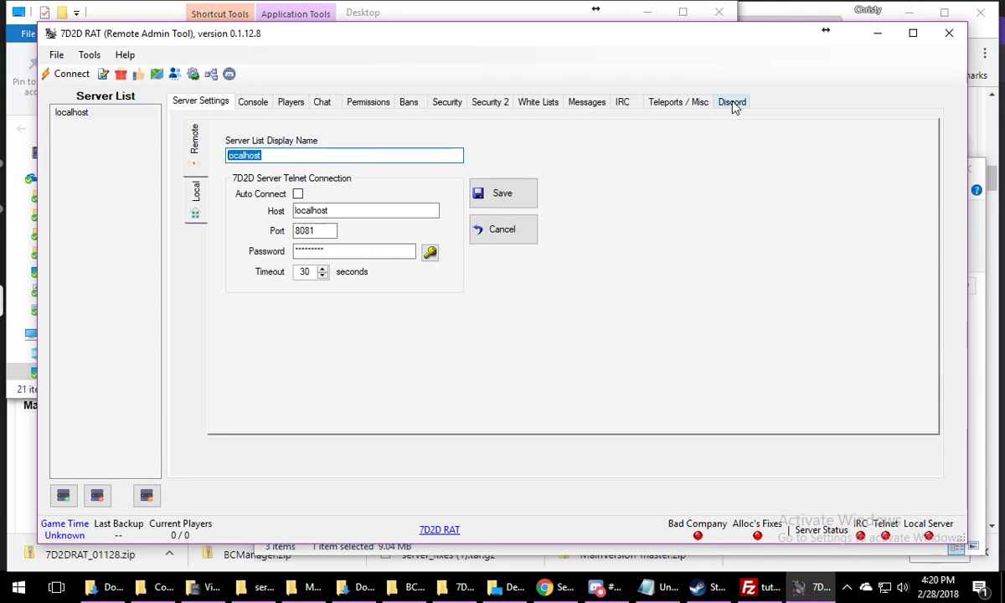
pyautogui.click(544, 587)
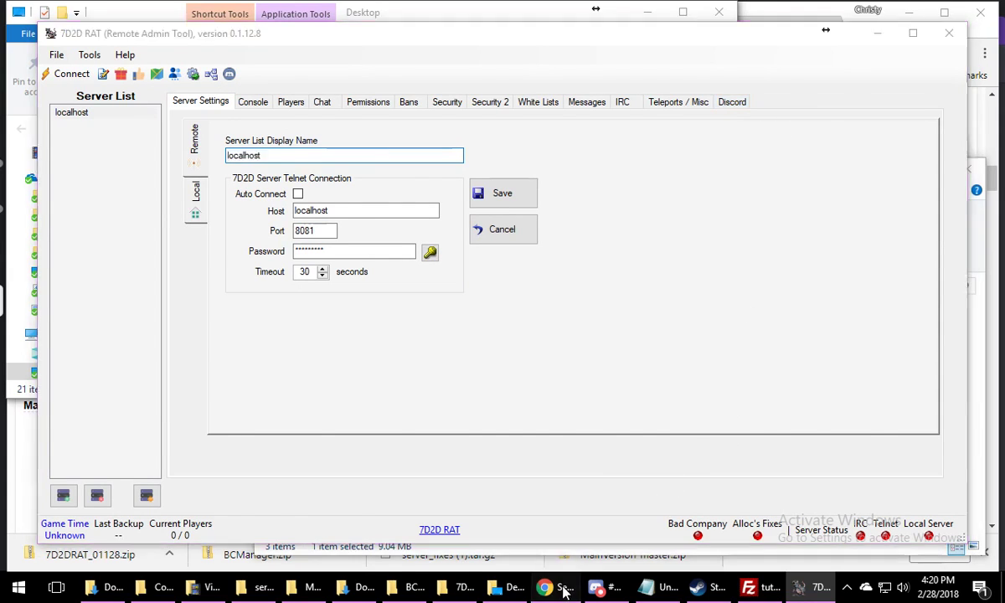
pyautogui.click(83, 27)
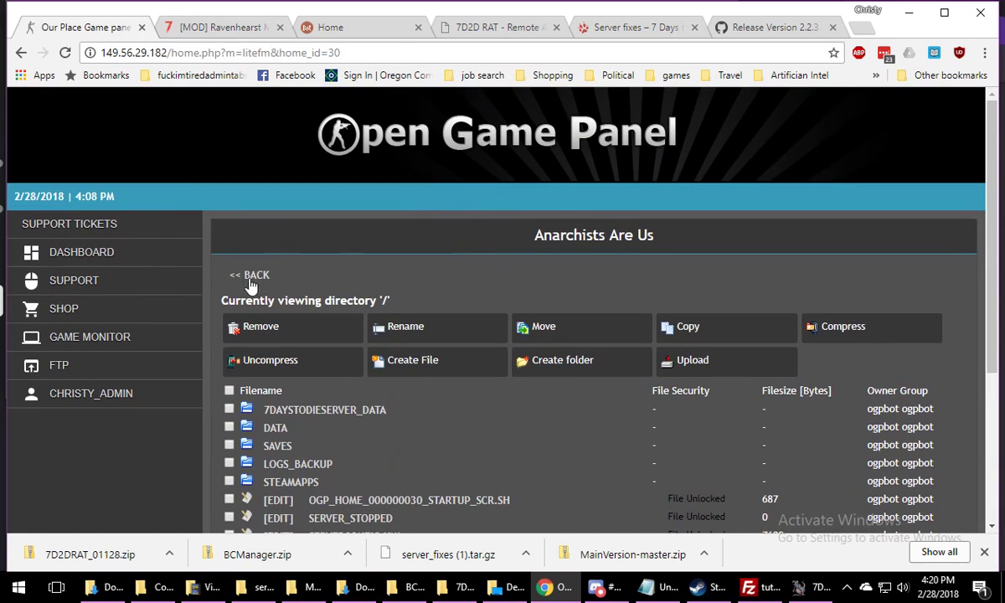
pyautogui.click(250, 279)
pyautogui.scroll(-2, 471, 360)
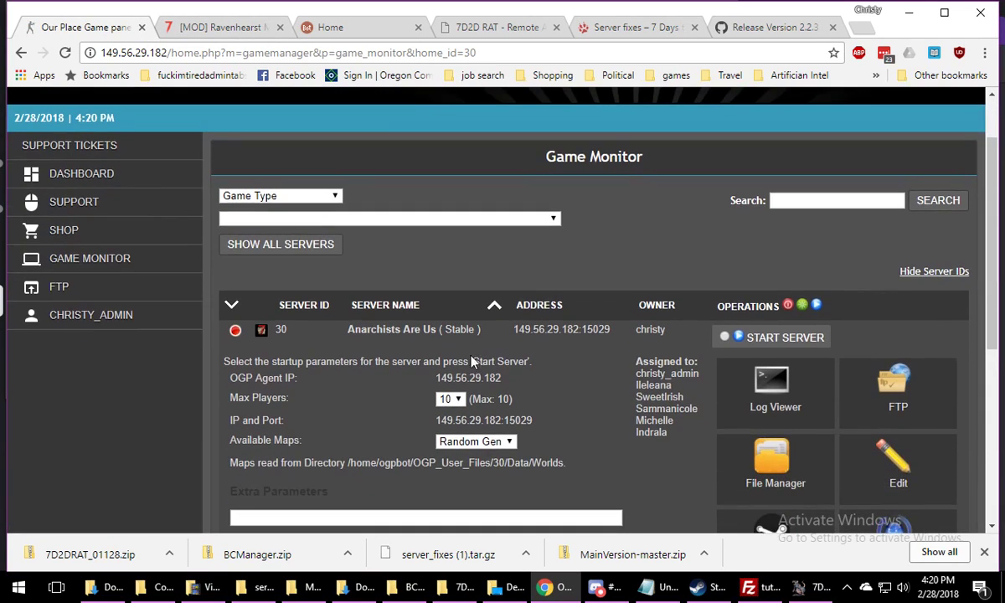
pyautogui.moveTo(432, 337); pyautogui.dragTo(350, 331)
pyautogui.click(800, 587)
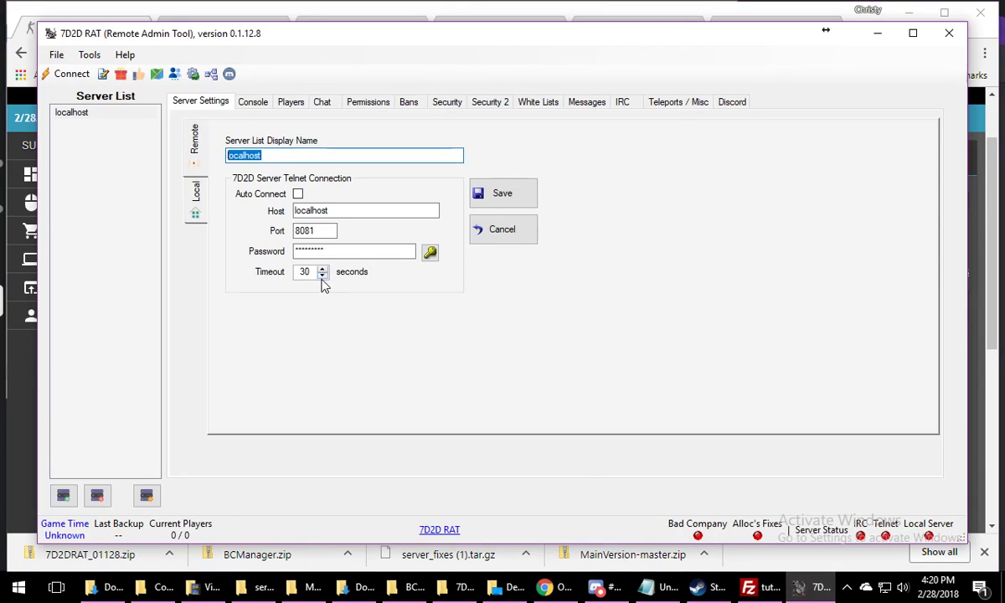
pyautogui.write('Anarchists Are Us')
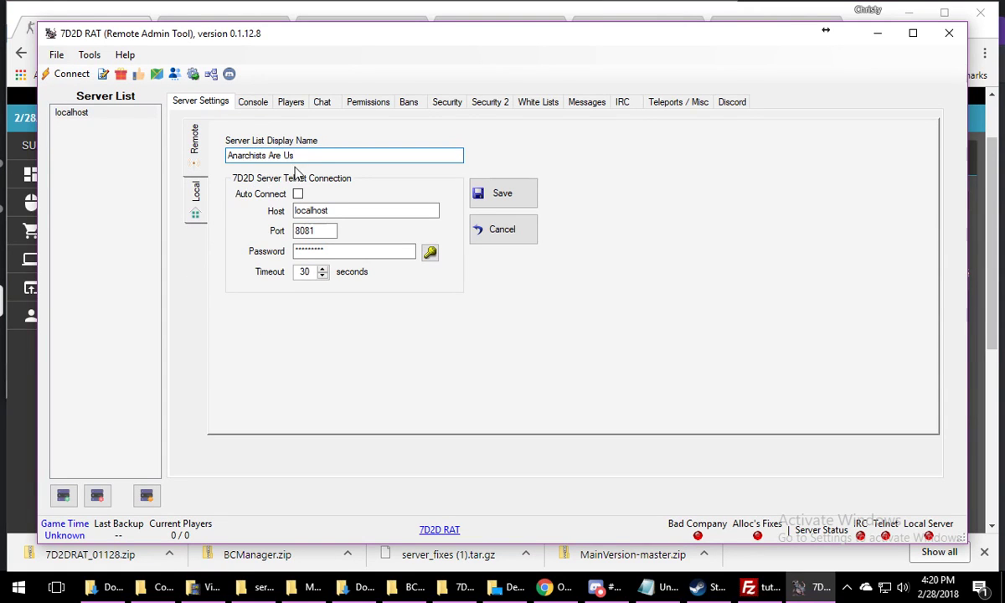
# Set the telnet connection's host to 149.56.29.182, matching the game panel's address
pyautogui.moveTo(331, 210); pyautogui.dragTo(267, 211)
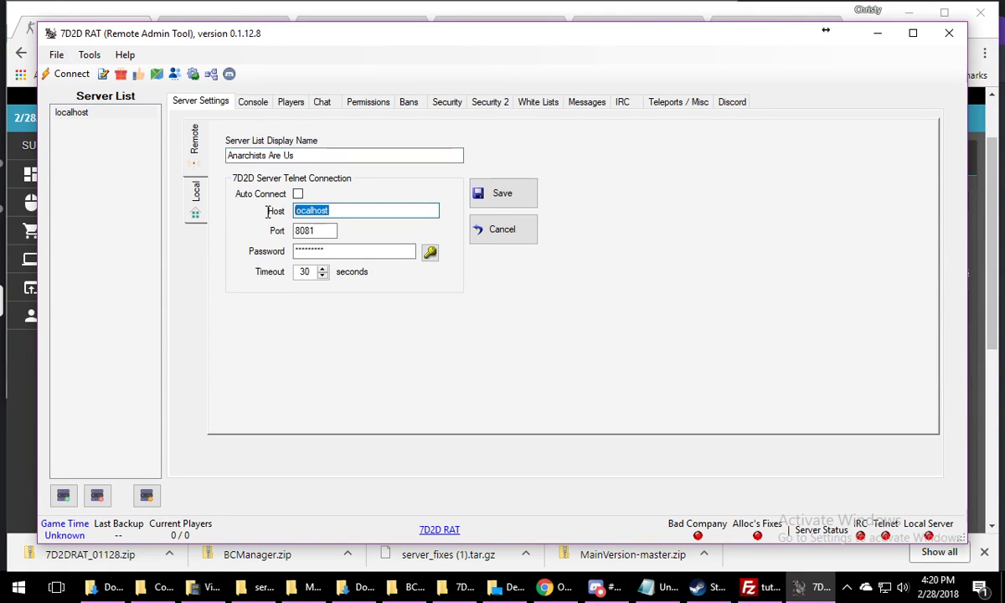
pyautogui.moveTo(399, 45); pyautogui.dragTo(426, 89)
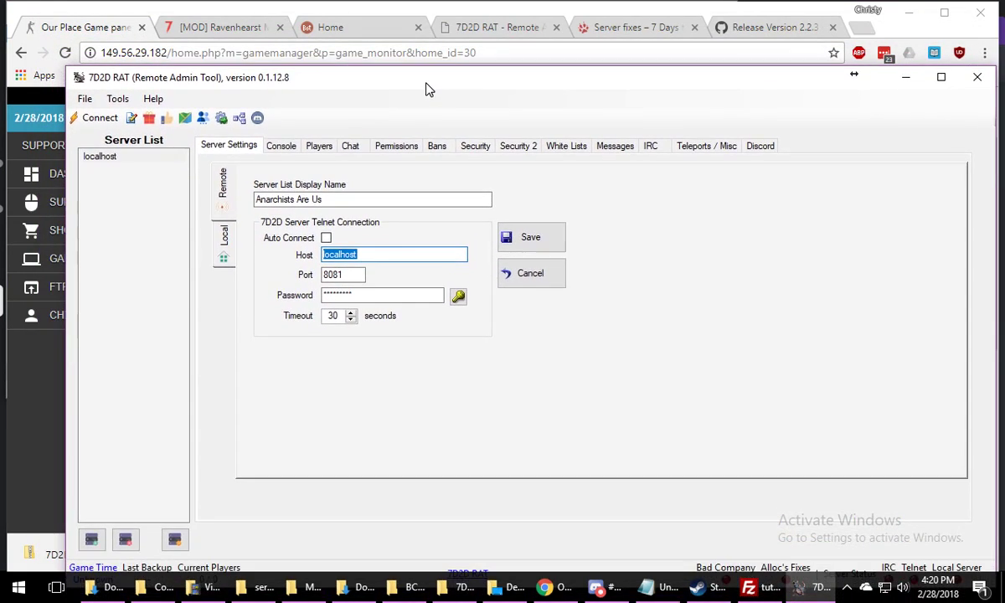
pyautogui.write('149.56.29.182')
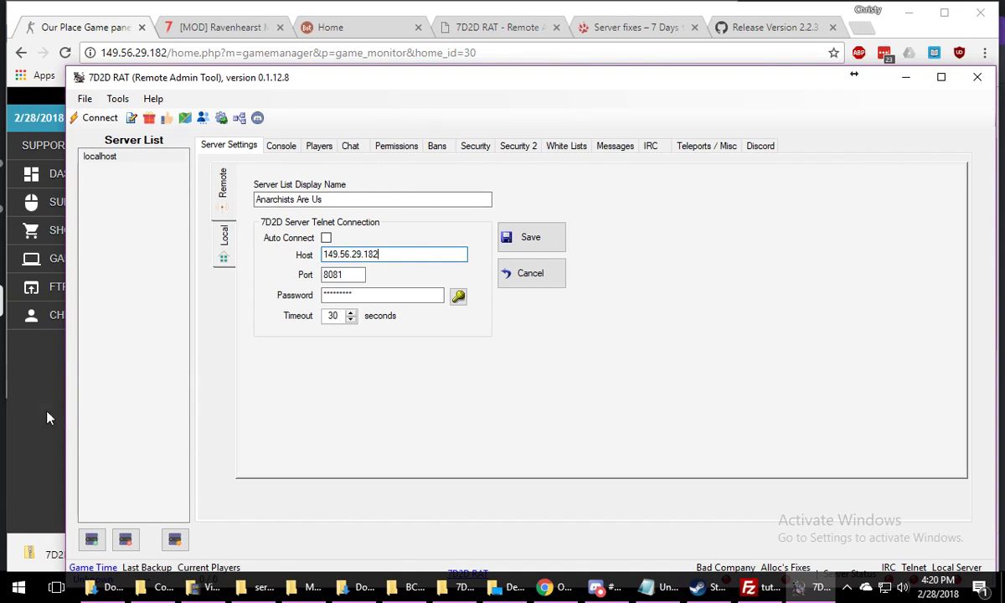
# Look up the server's telnet settings in Open Game Panel, checking the configuration files list and the custom fields
pyautogui.click(44, 384)
pyautogui.scroll(-2, 593, 274)
pyautogui.scroll(-2, 754, 377)
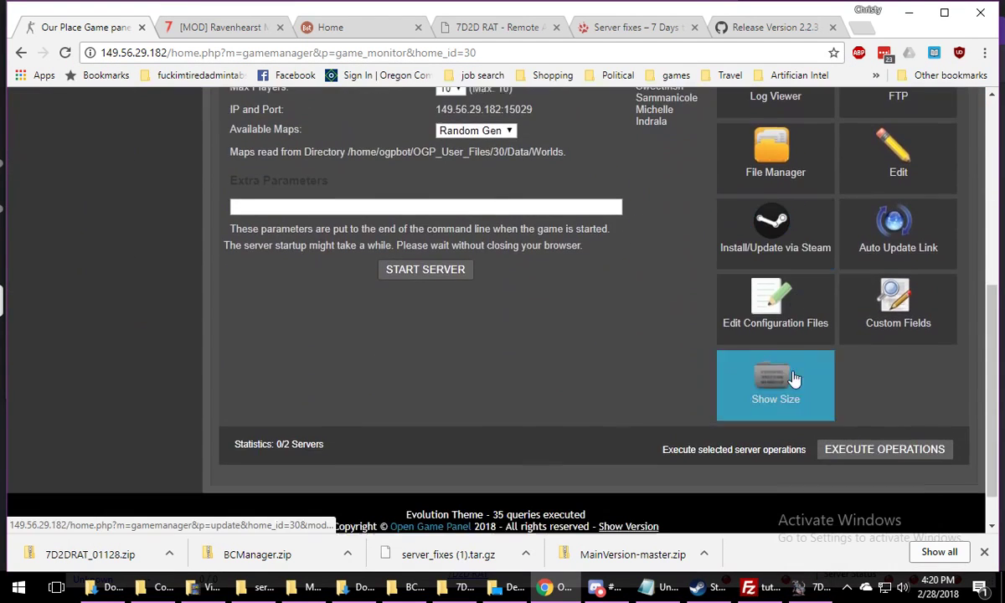
pyautogui.click(736, 289)
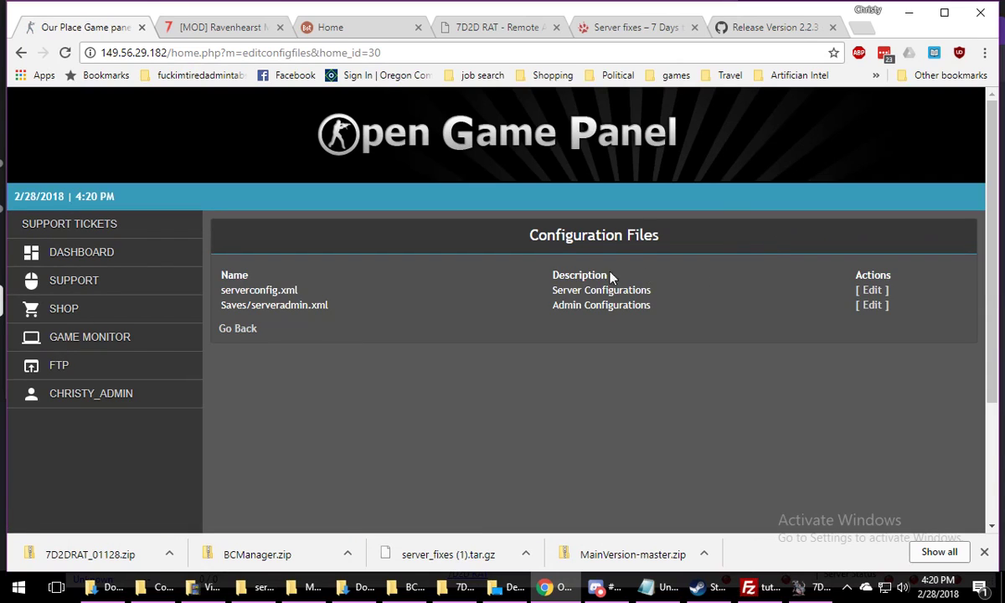
pyautogui.click(28, 56)
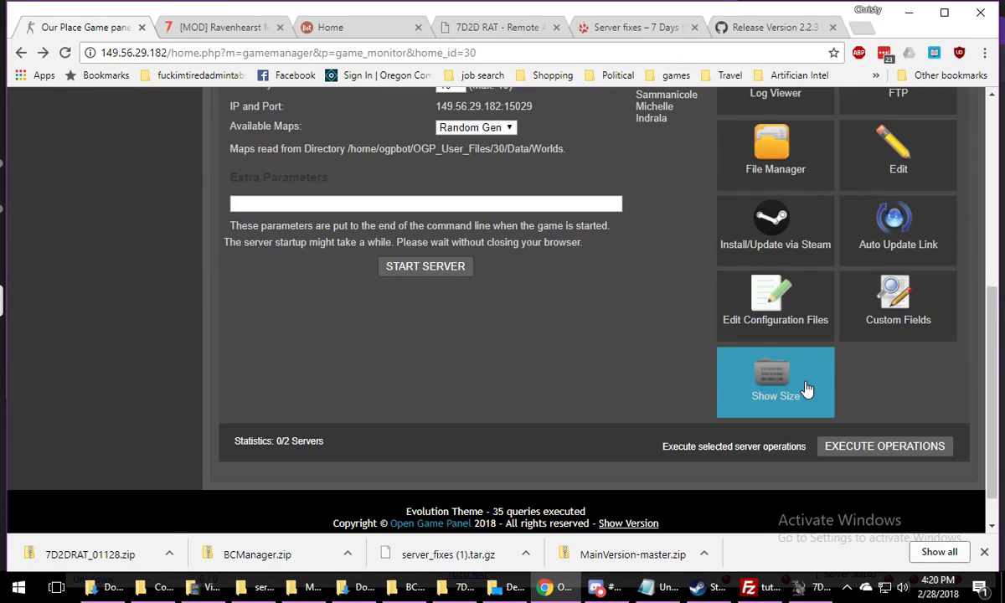
pyautogui.scroll(-1, 846, 381)
pyautogui.scroll(2, 896, 378)
pyautogui.click(900, 406)
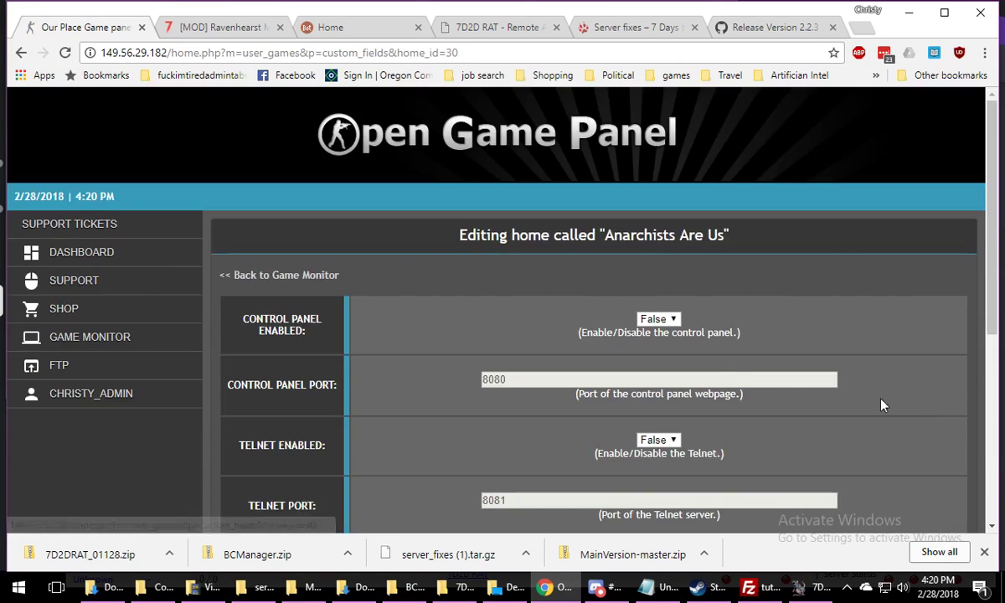
pyautogui.scroll(-3, 352, 288)
pyautogui.scroll(2, 586, 235)
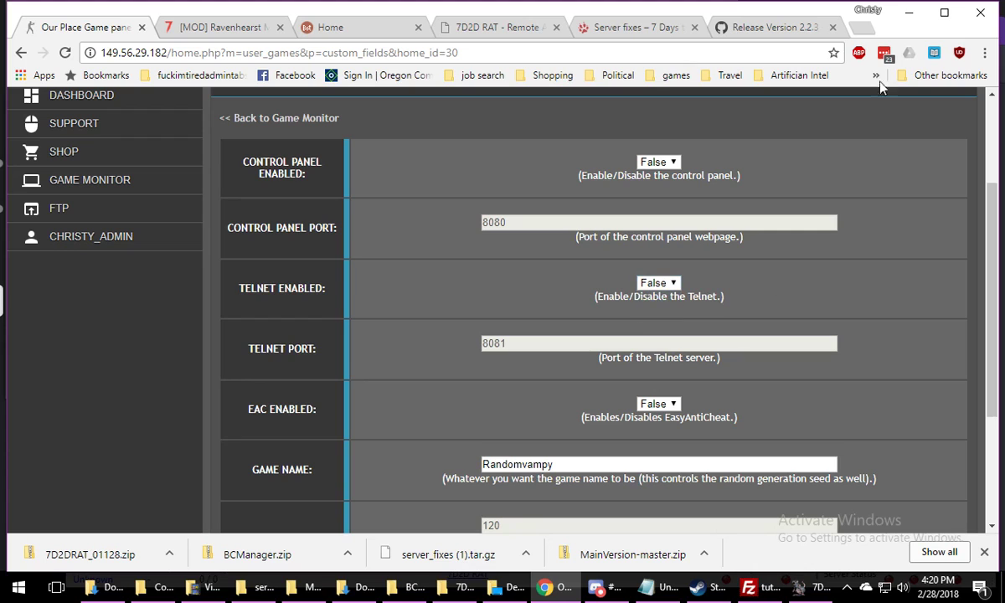
pyautogui.click(909, 13)
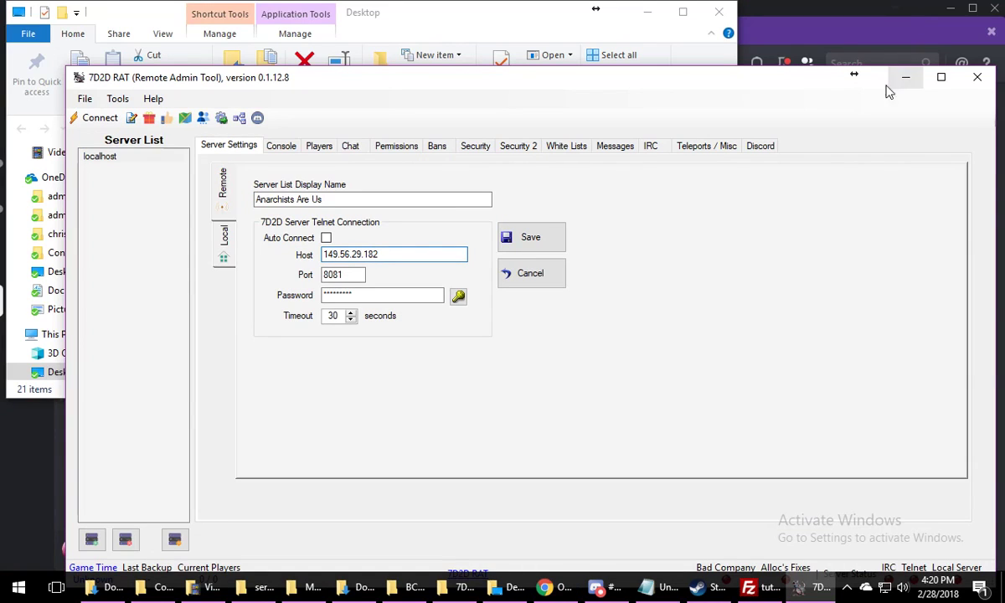
# Clear the port value from the telnet connection settings in 7D2D RAT
pyautogui.moveTo(353, 279); pyautogui.dragTo(266, 279)
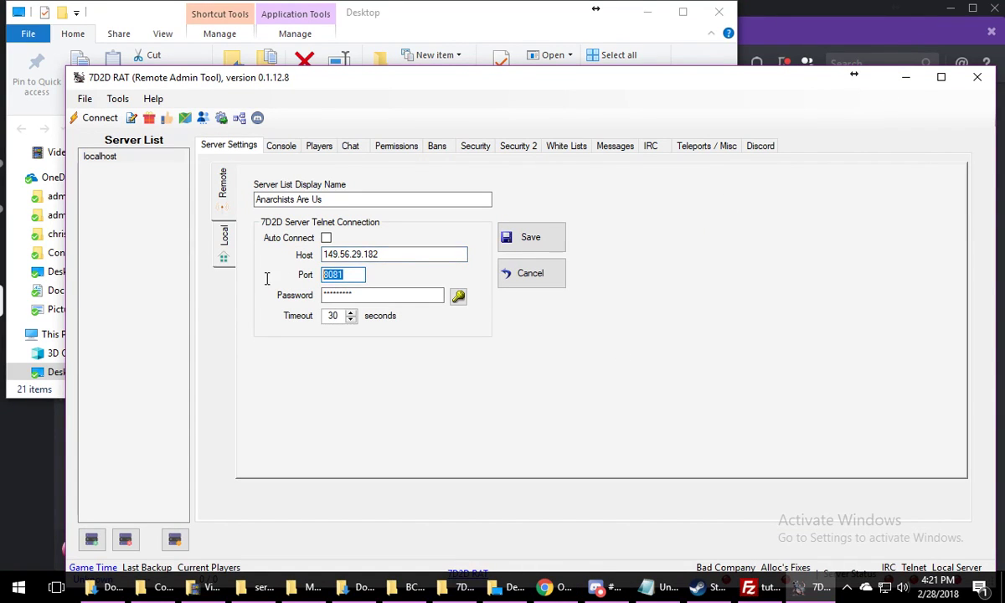
pyautogui.press('BackSpace')
pyautogui.click(400, 298)
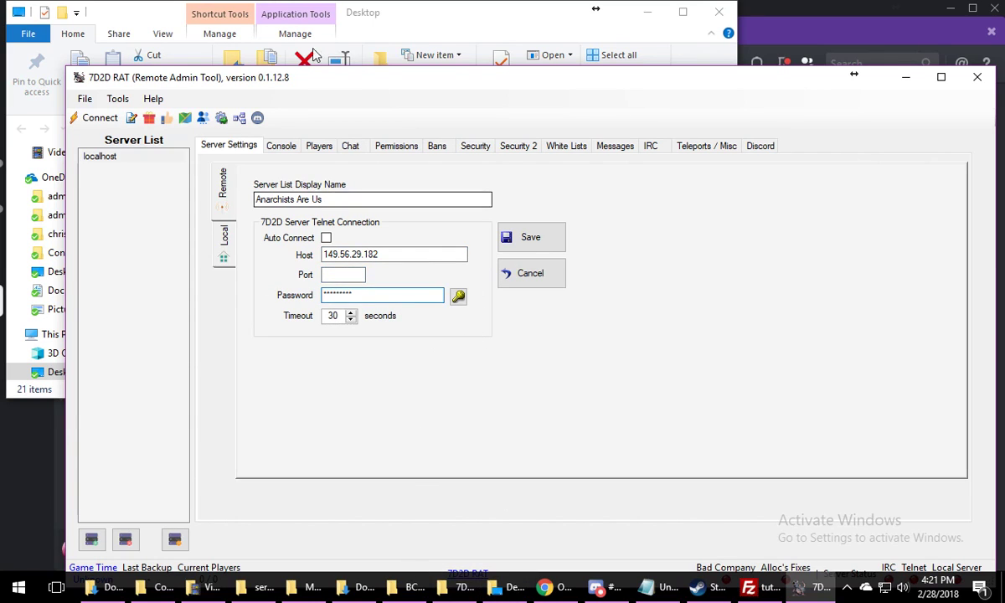
# Review the Console, Players, Chat, Permissions, Bans and Security pages of 7D2D RAT
pyautogui.click(281, 147)
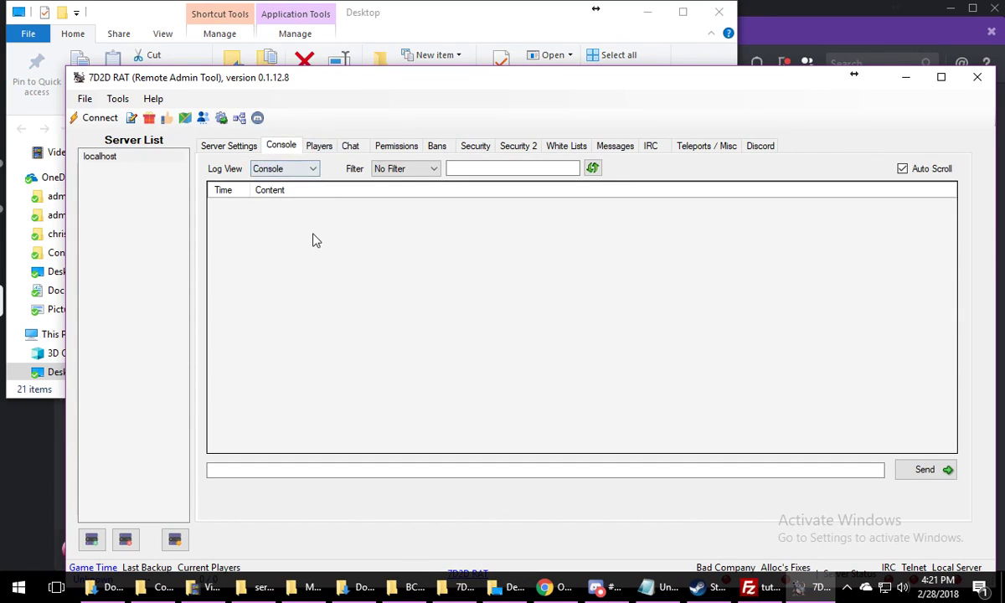
pyautogui.click(322, 145)
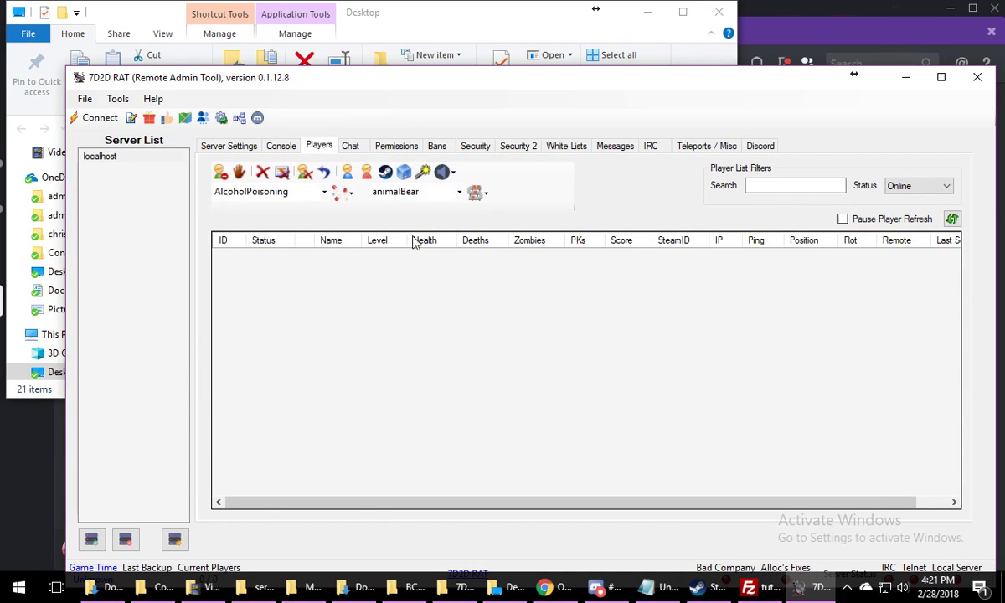
pyautogui.click(351, 147)
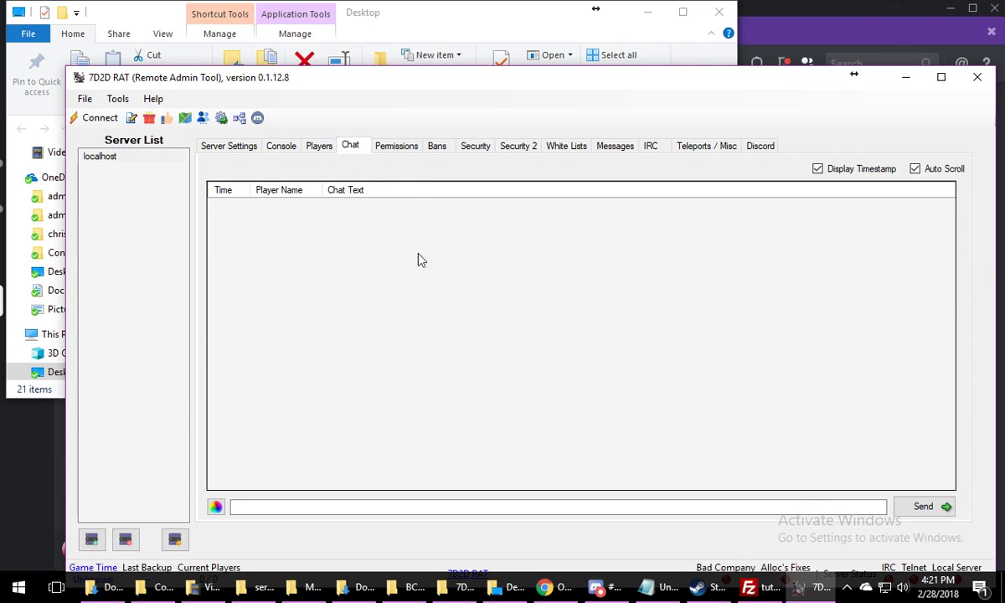
pyautogui.click(400, 147)
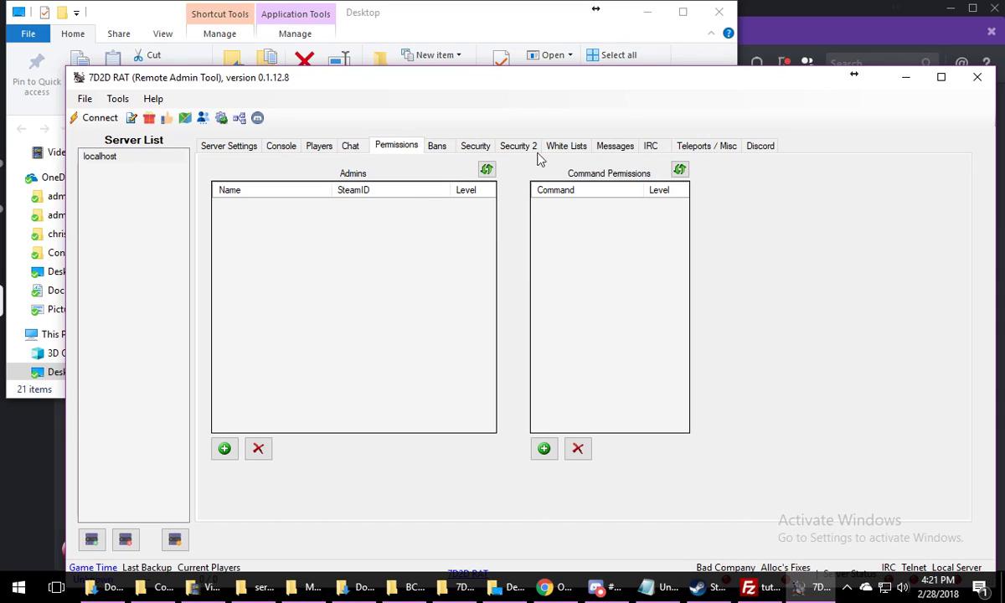
pyautogui.click(434, 149)
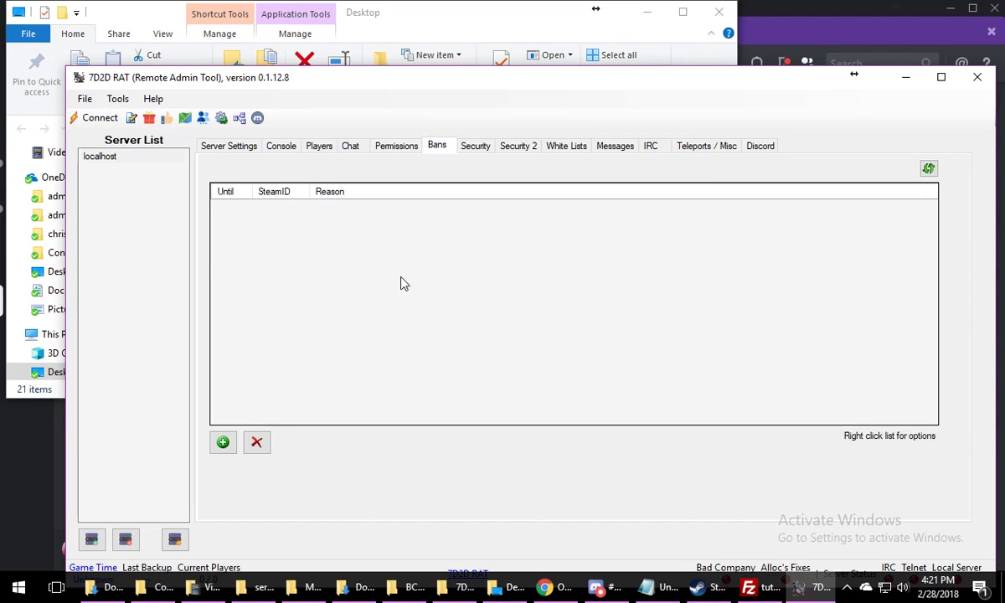
pyautogui.click(475, 149)
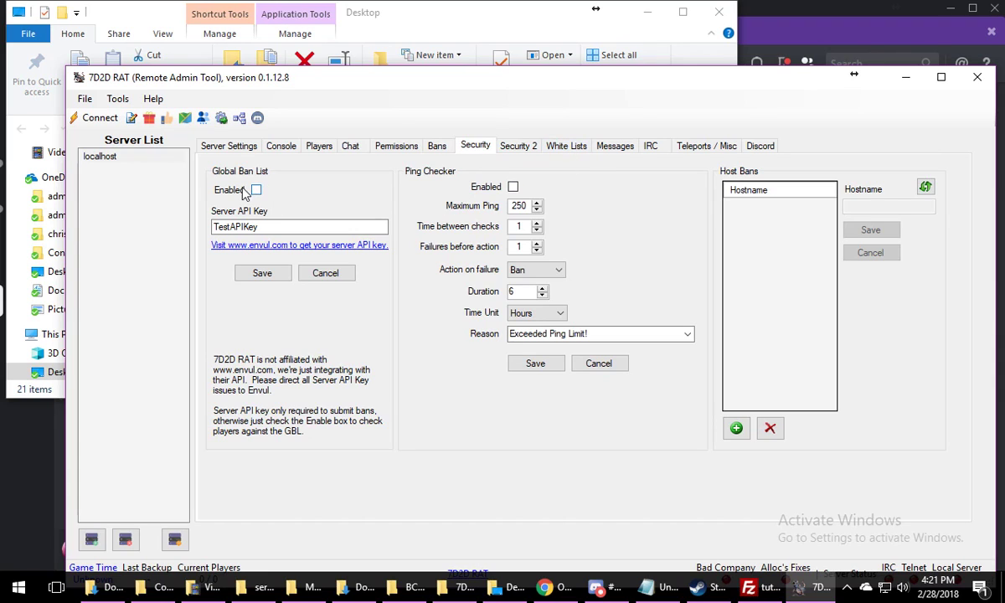
# Review the Security 2, White Lists, Messages and Teleports / Misc pages, leaving the teleport options disabled
pyautogui.click(519, 147)
pyautogui.click(557, 151)
pyautogui.click(523, 149)
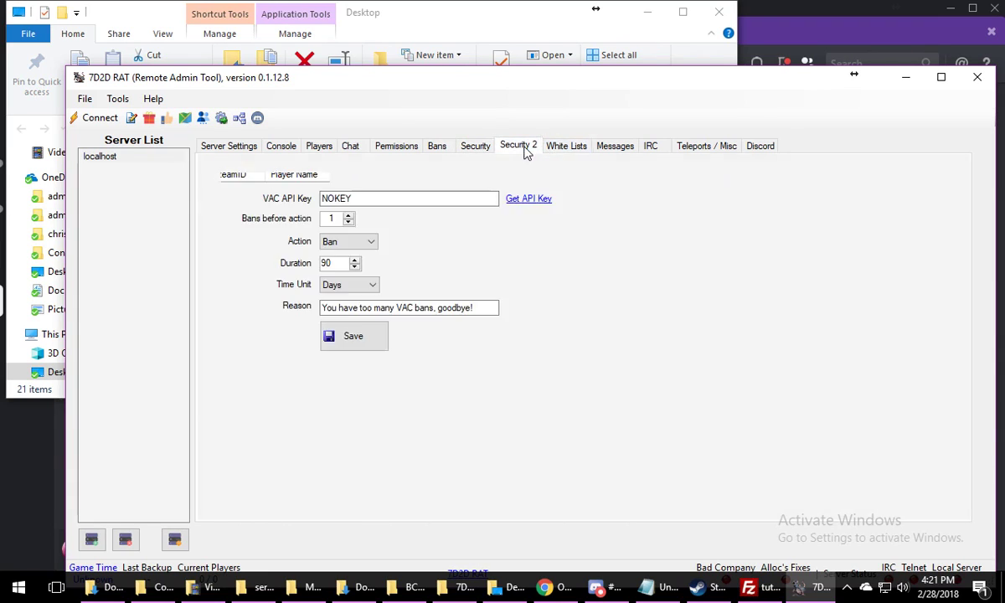
pyautogui.click(581, 151)
pyautogui.click(614, 146)
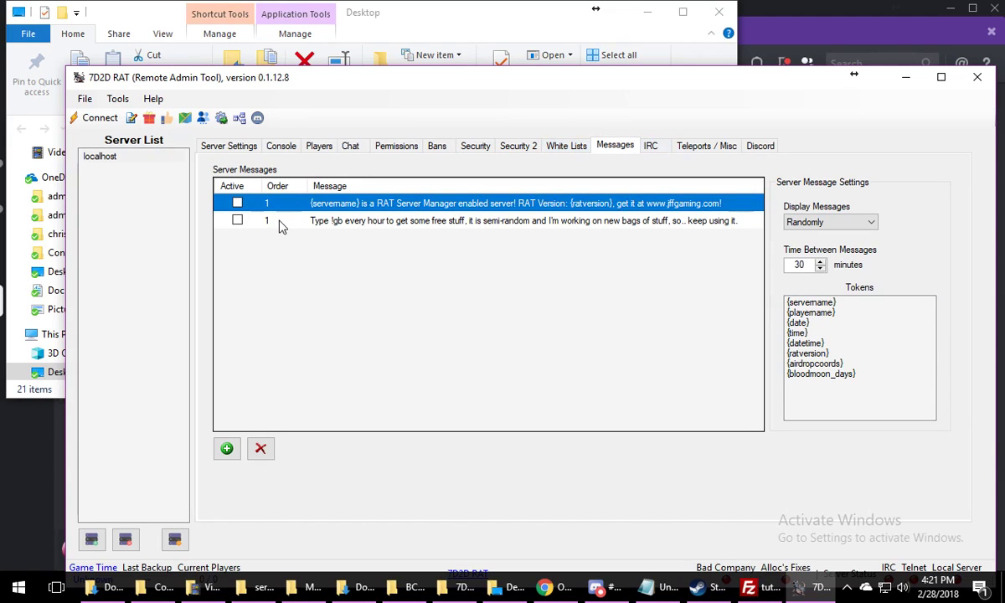
pyautogui.click(688, 149)
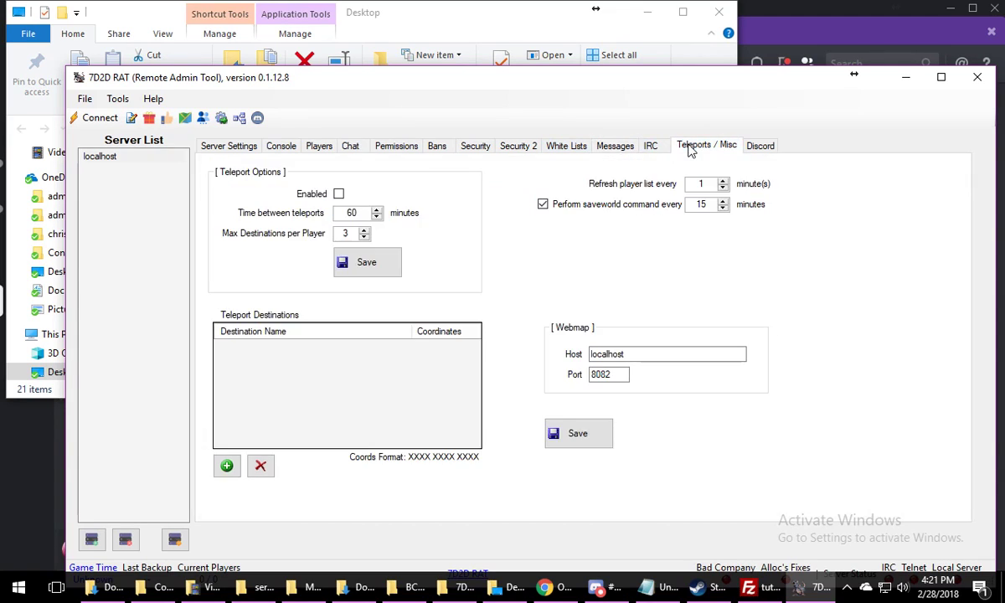
pyautogui.click(339, 194)
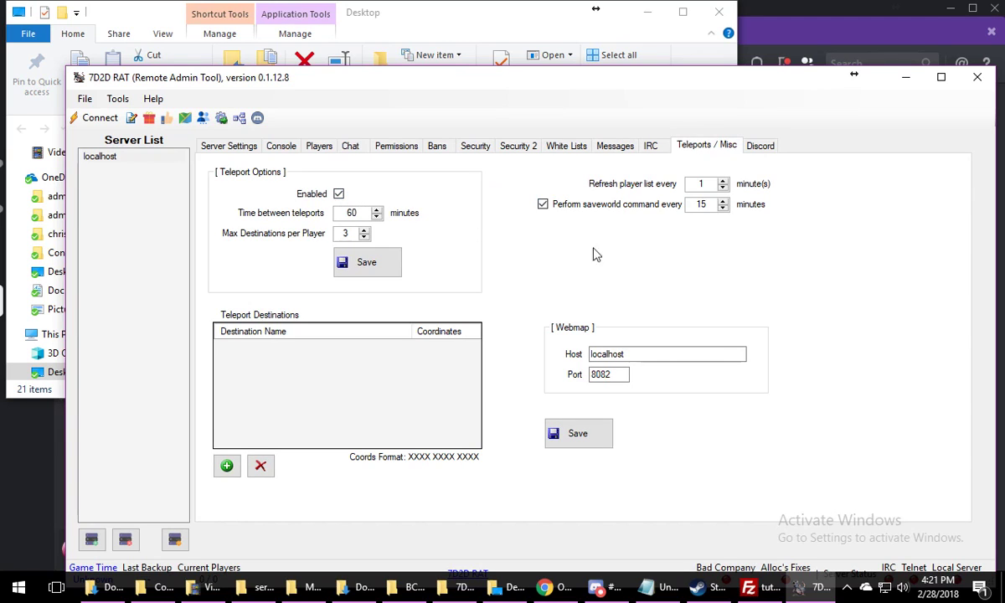
pyautogui.click(339, 194)
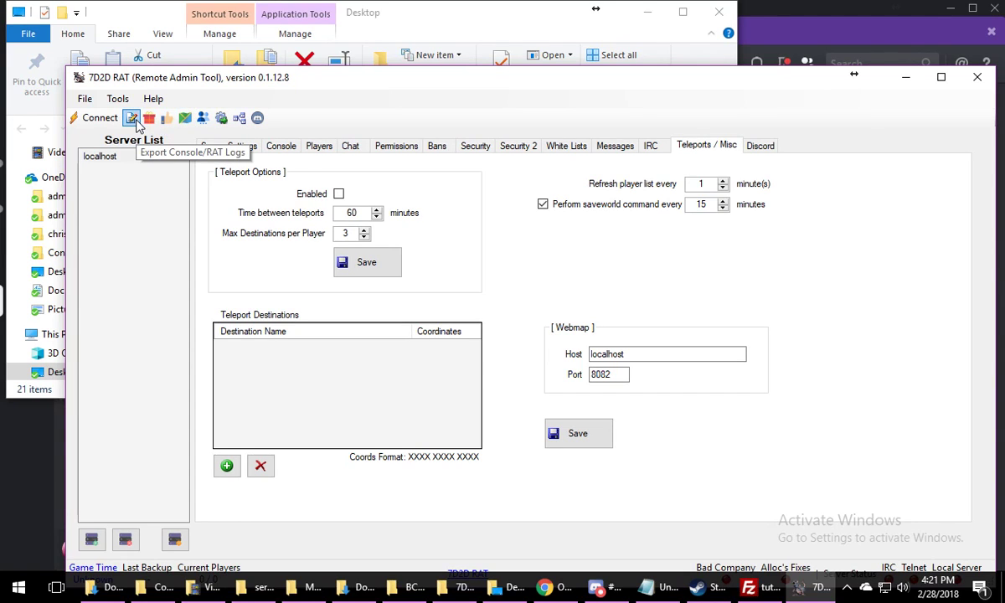
# Look over the available tools and the General, Email, Shutdown / Restart, Display and Console / Chat pages of RAT Settings
pyautogui.click(117, 98)
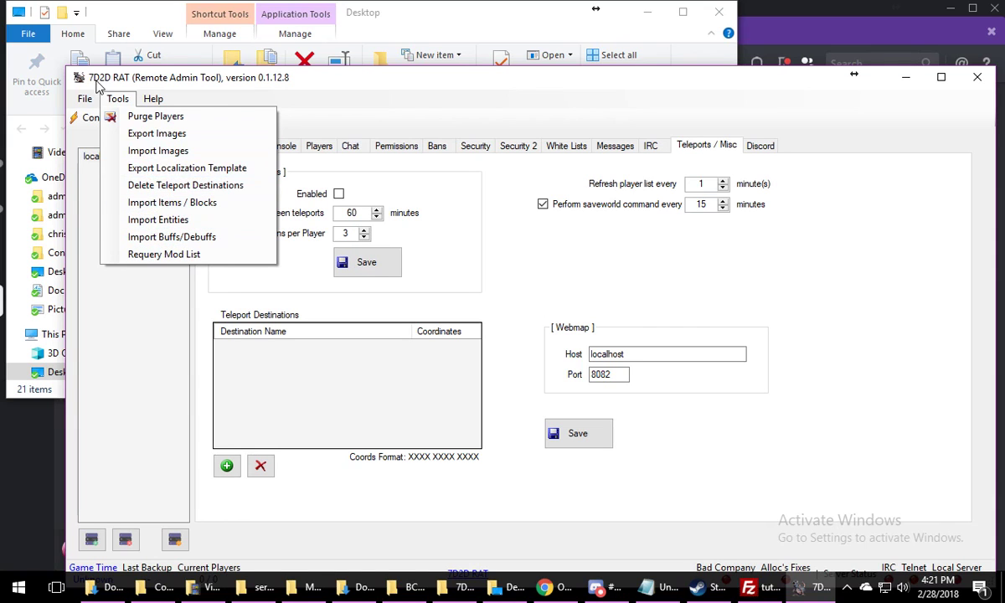
pyautogui.moveTo(84, 100)
pyautogui.click(102, 116)
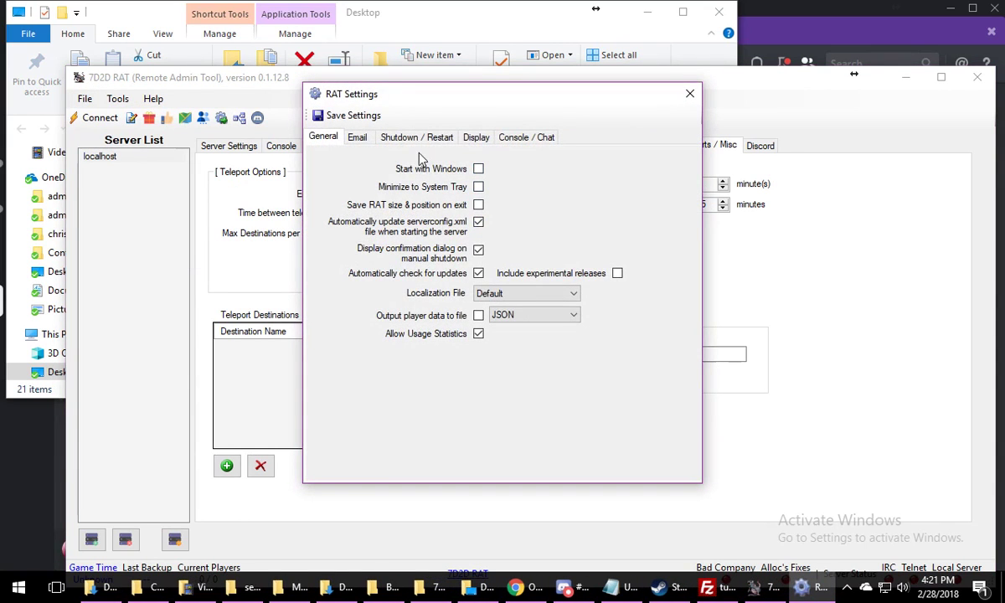
pyautogui.click(505, 140)
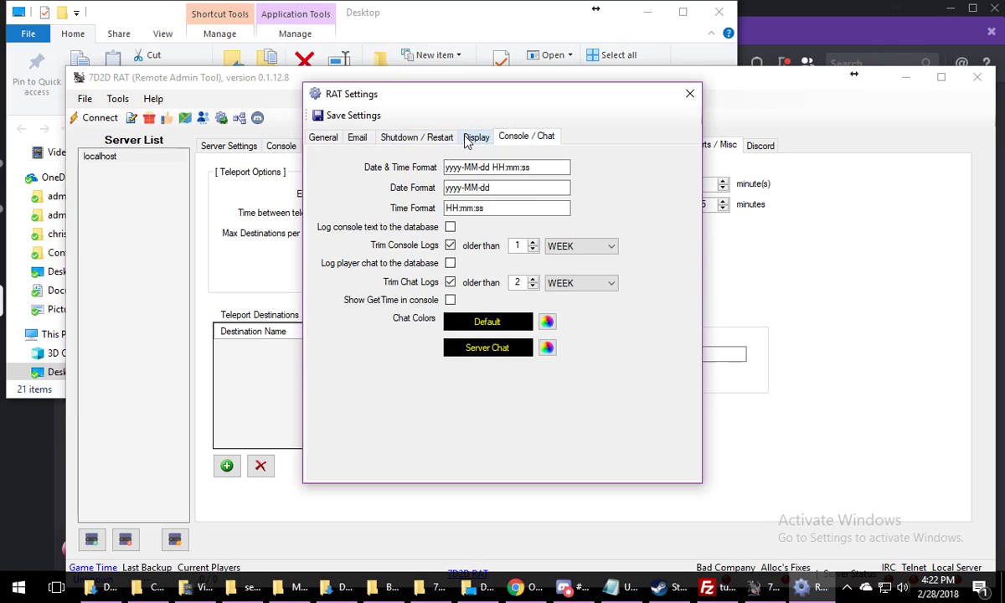
pyautogui.click(469, 139)
pyautogui.click(411, 138)
pyautogui.click(360, 138)
pyautogui.click(328, 139)
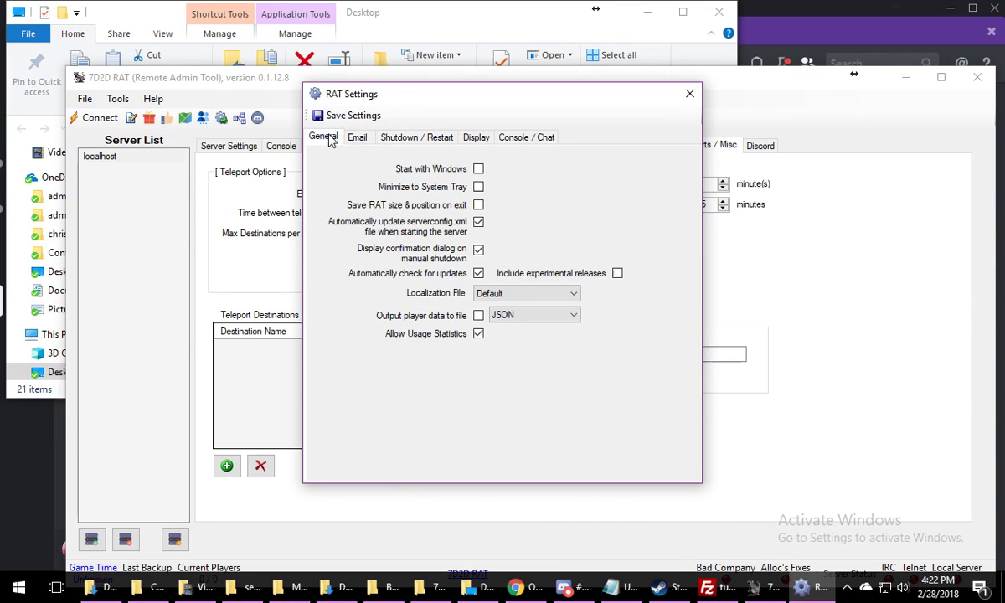
pyautogui.click(688, 94)
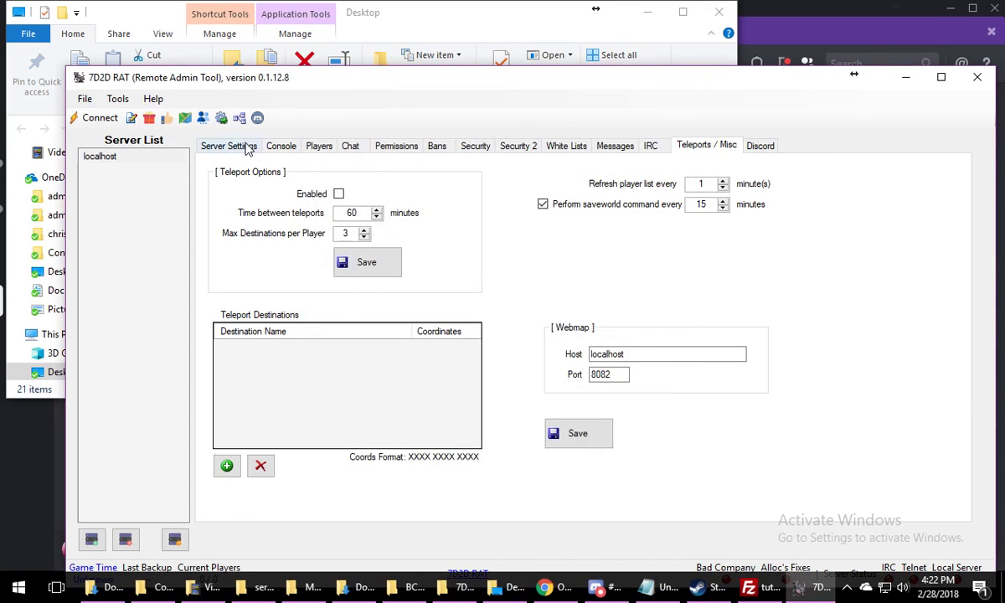
# Examine the Teleport Player event's conditionals and script in the RAT Event Editor
pyautogui.click(221, 117)
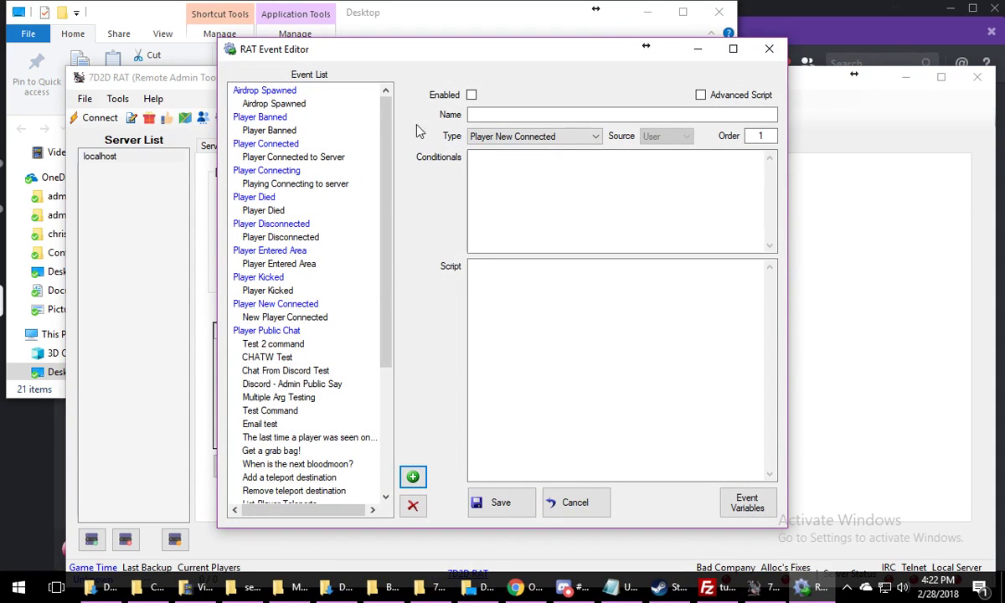
pyautogui.scroll(-5, 319, 306)
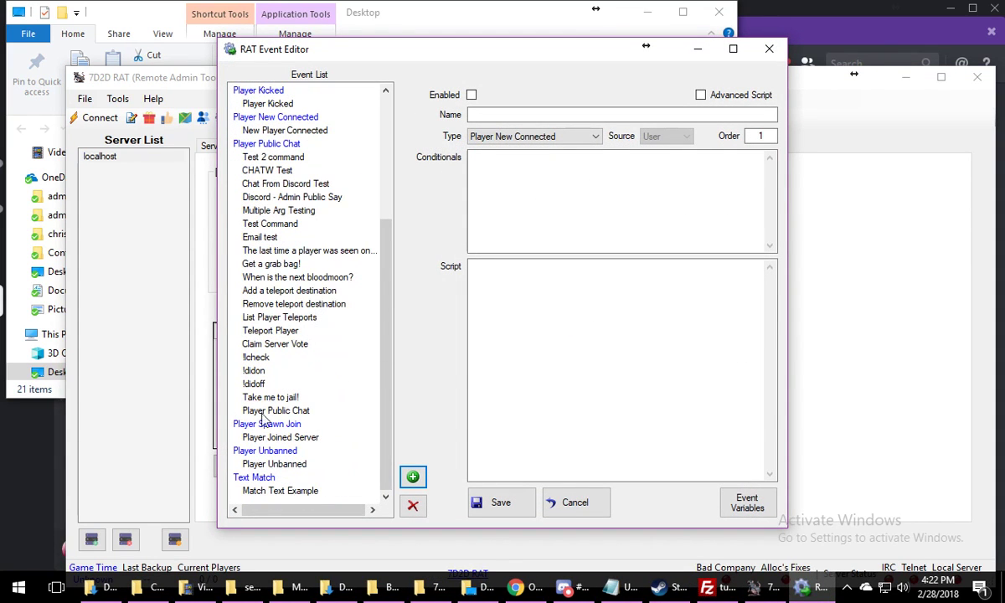
pyautogui.click(270, 331)
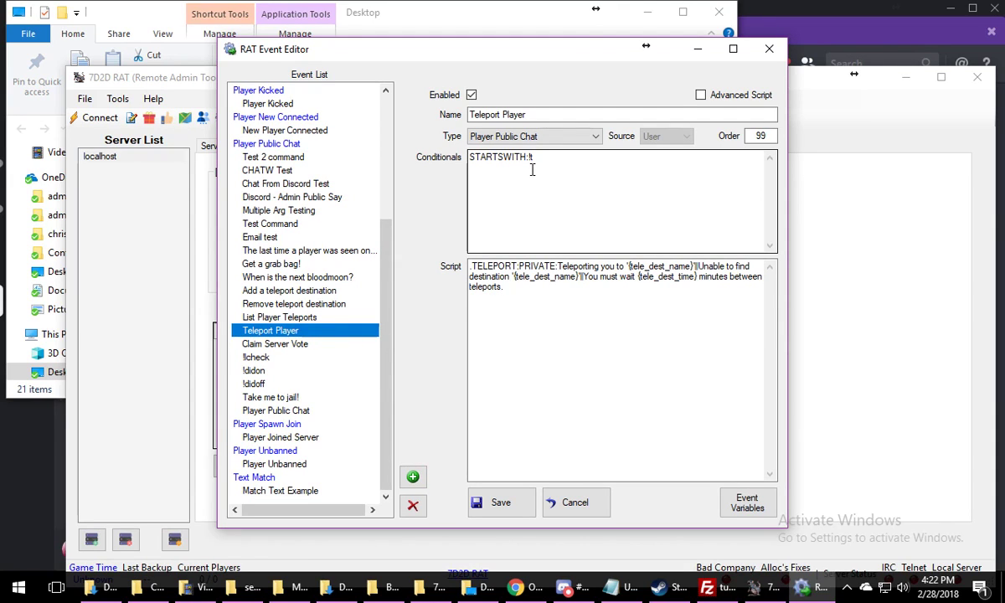
# Close the RAT Event Editor and review the Discord and IRC pages, then the remaining 7D2D RAT pages back to Server Settings
pyautogui.click(770, 50)
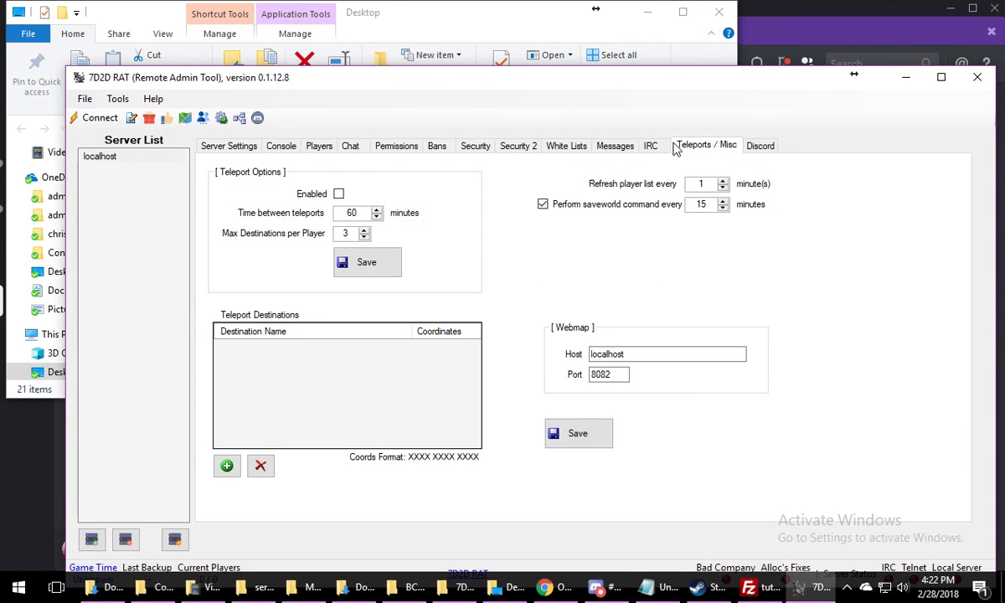
pyautogui.click(760, 145)
pyautogui.click(651, 146)
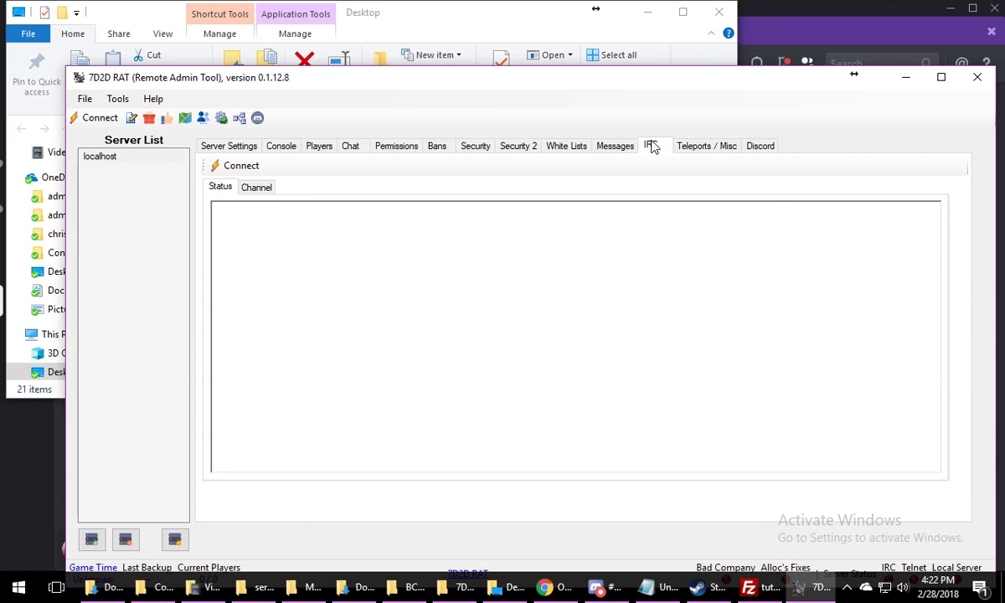
pyautogui.click(614, 146)
pyautogui.click(504, 146)
pyautogui.click(475, 146)
pyautogui.click(436, 146)
pyautogui.click(396, 145)
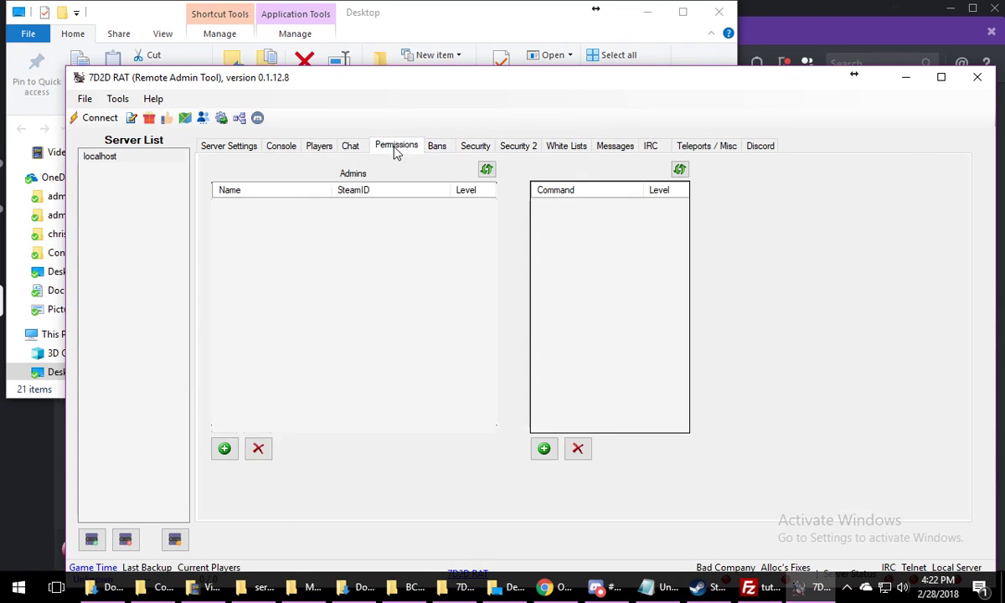
pyautogui.click(350, 146)
pyautogui.click(319, 146)
pyautogui.click(277, 146)
pyautogui.click(251, 148)
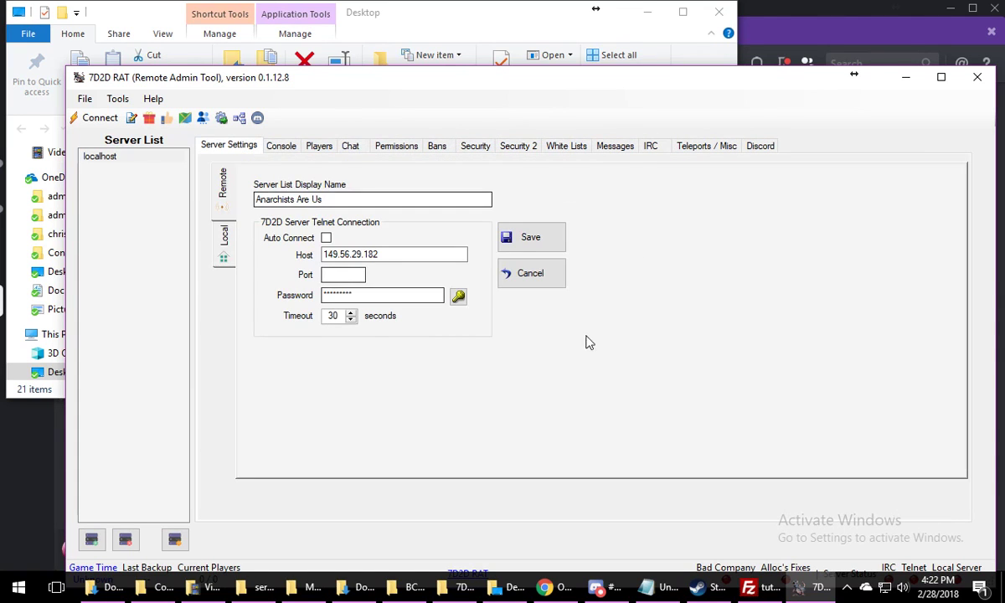
# Close 7D2D RAT and the Desktop and 7D2DRAT_01128 folder windows, and reposition the BCManager and MainVersion-master windows
pyautogui.click(981, 82)
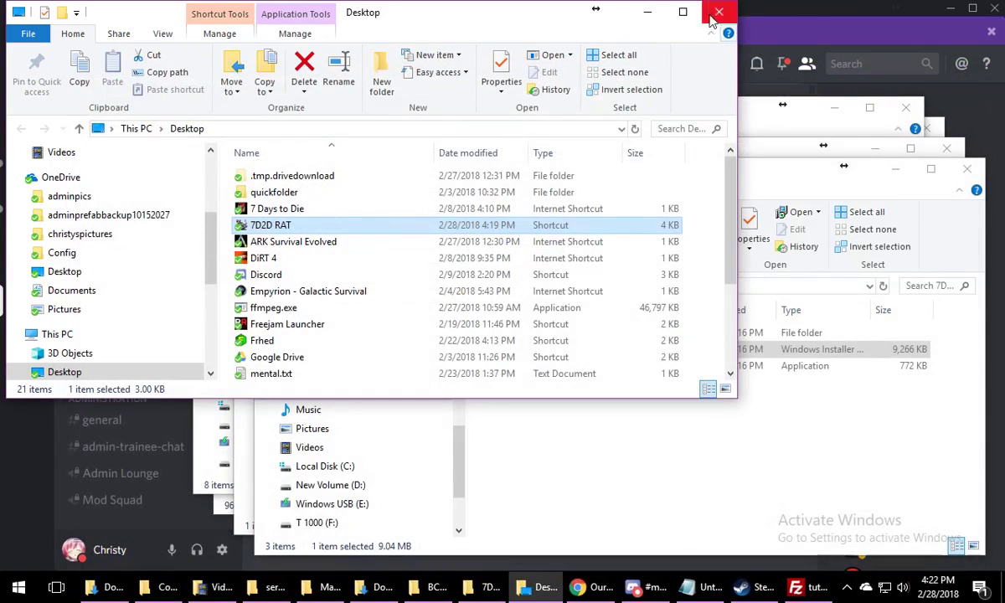
pyautogui.click(651, 16)
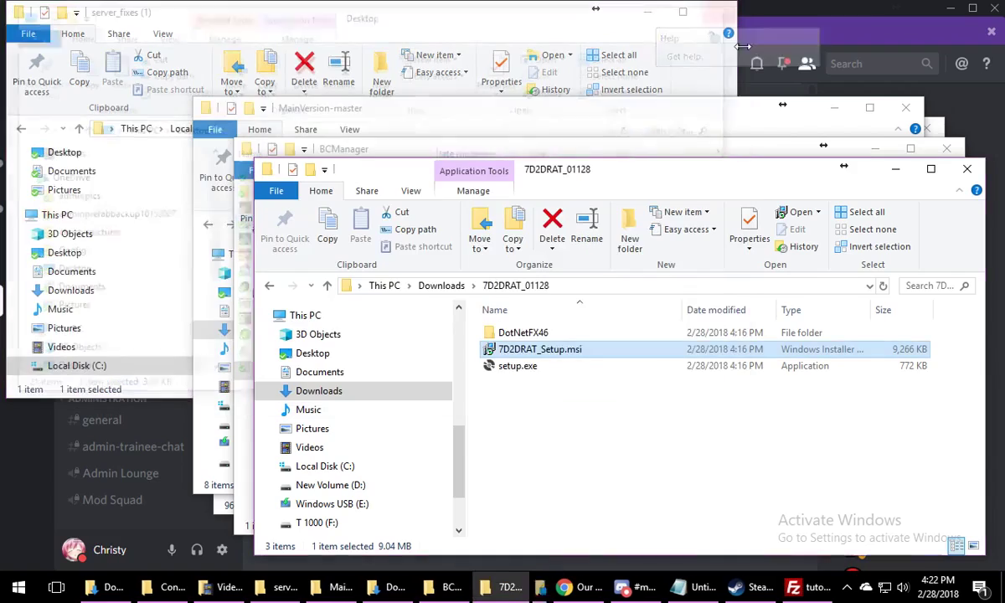
pyautogui.click(966, 169)
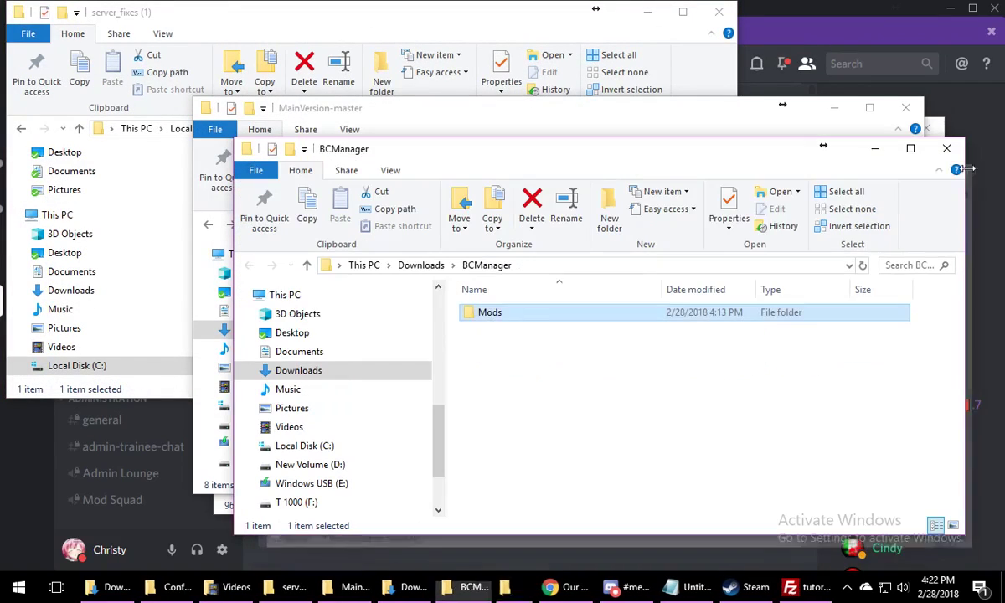
pyautogui.moveTo(835, 155); pyautogui.dragTo(550, 152)
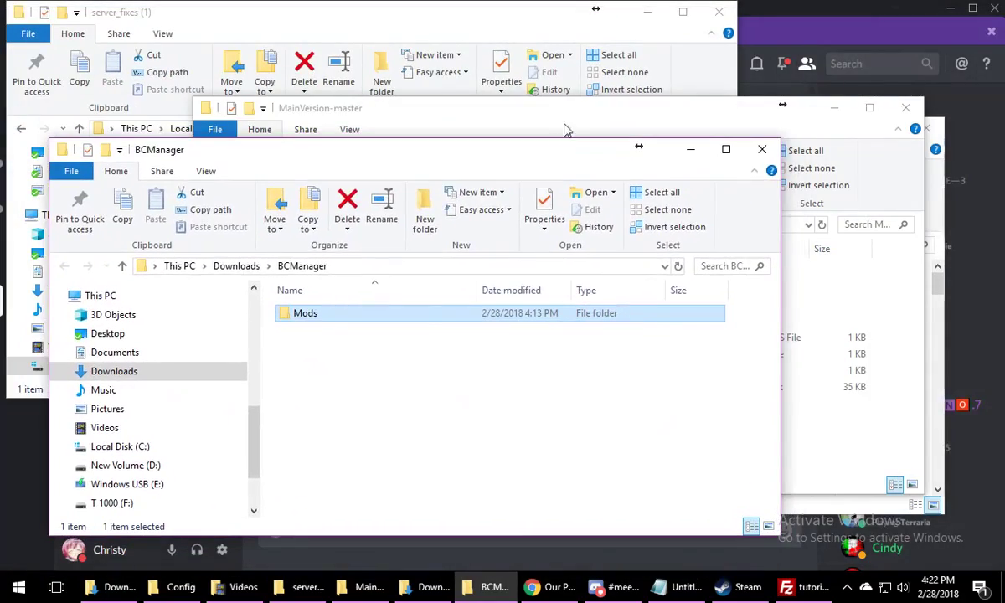
pyautogui.moveTo(597, 118); pyautogui.dragTo(524, 32)
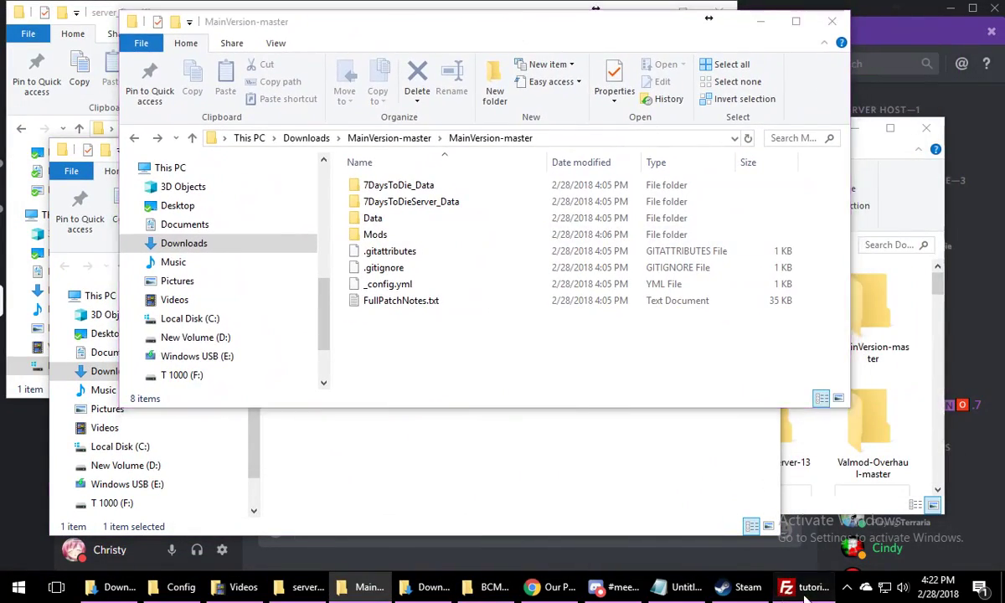
# Switch to FileZilla and check the queued files and the failed transfers of the mod upload
pyautogui.click(805, 587)
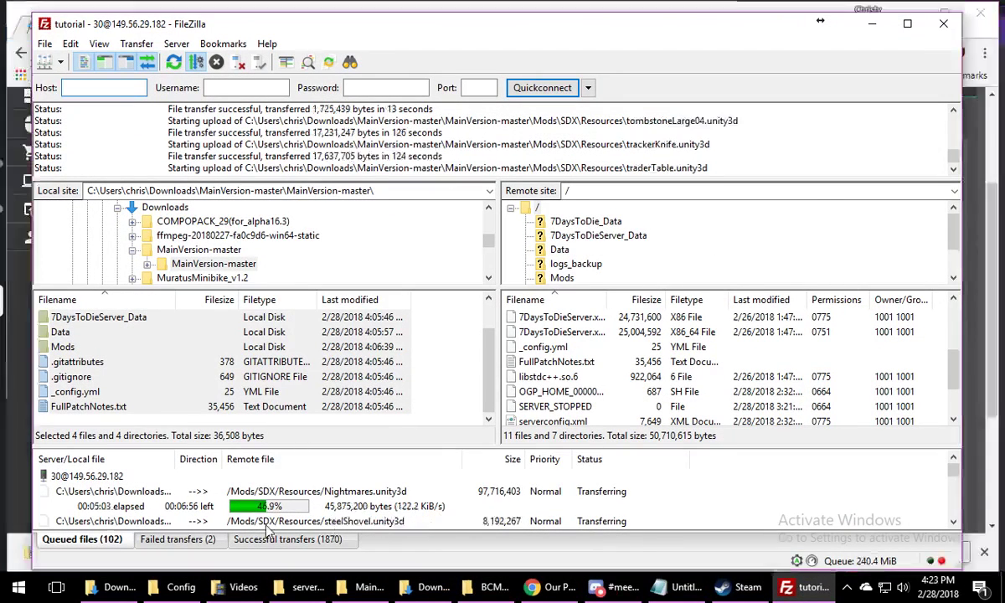
pyautogui.click(180, 540)
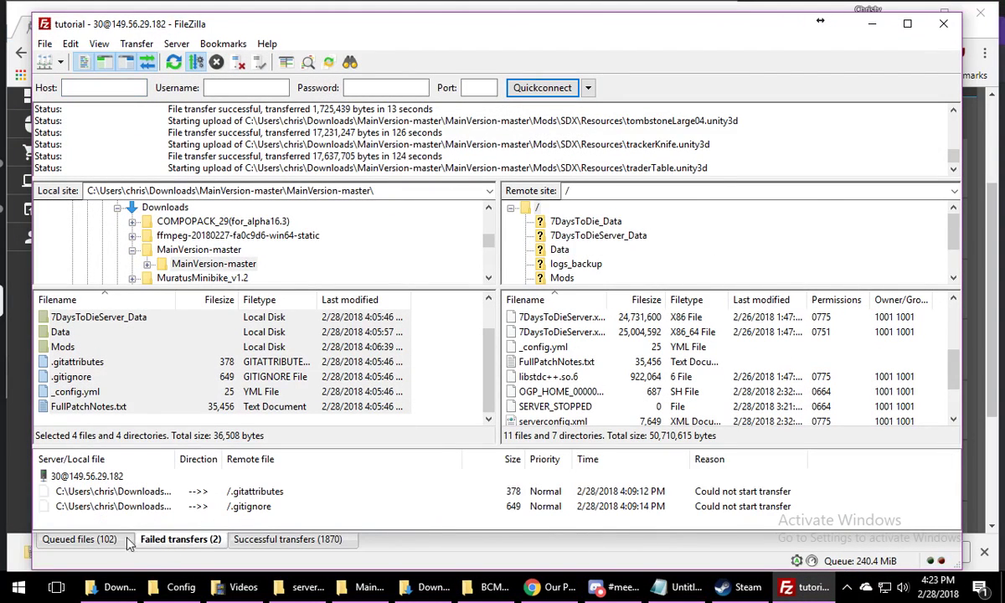
pyautogui.click(114, 544)
pyautogui.click(176, 540)
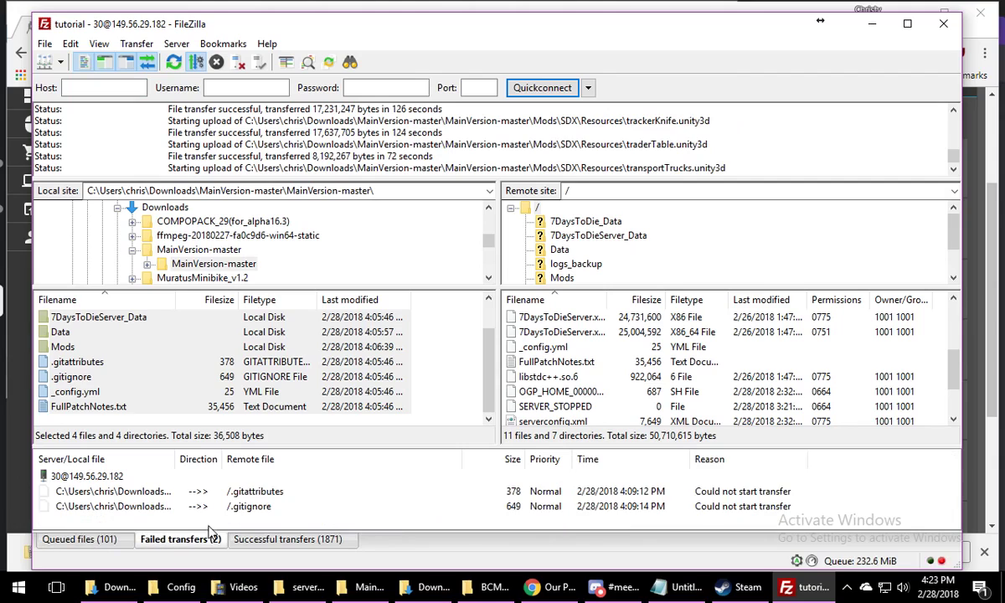
pyautogui.click(238, 510)
pyautogui.click(248, 492)
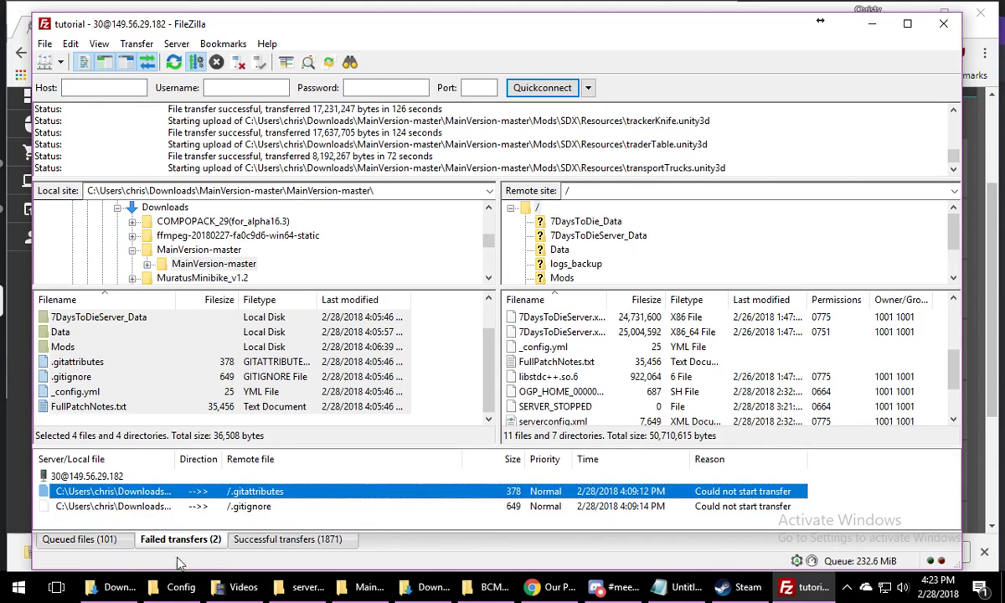
pyautogui.click(97, 541)
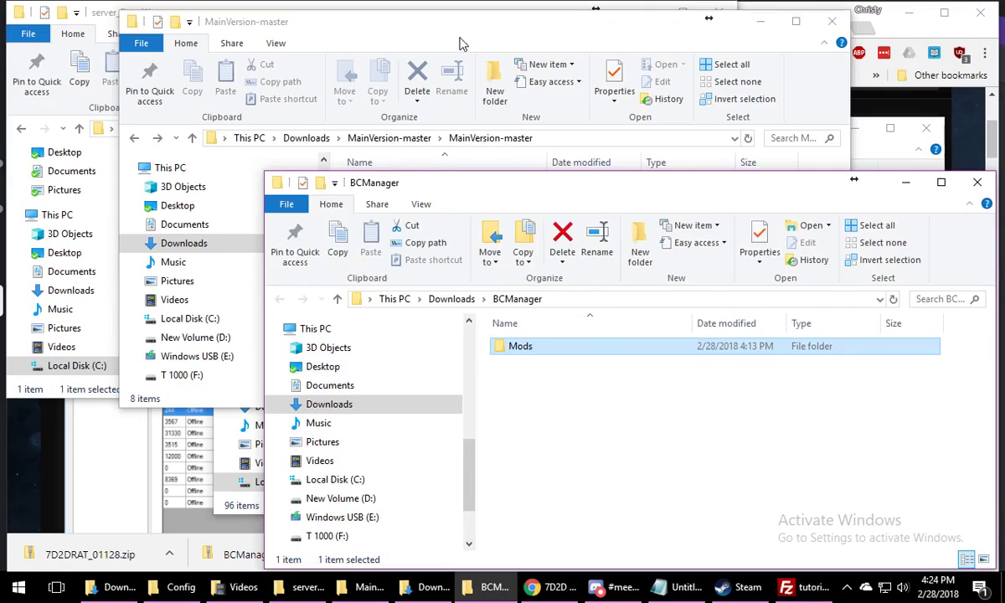
# Arrange the MainVersion-master, server_fixes (1) and BCManager folder windows so the server fixes and BCManager contents are both accessible
pyautogui.moveTo(459, 43); pyautogui.dragTo(567, 41)
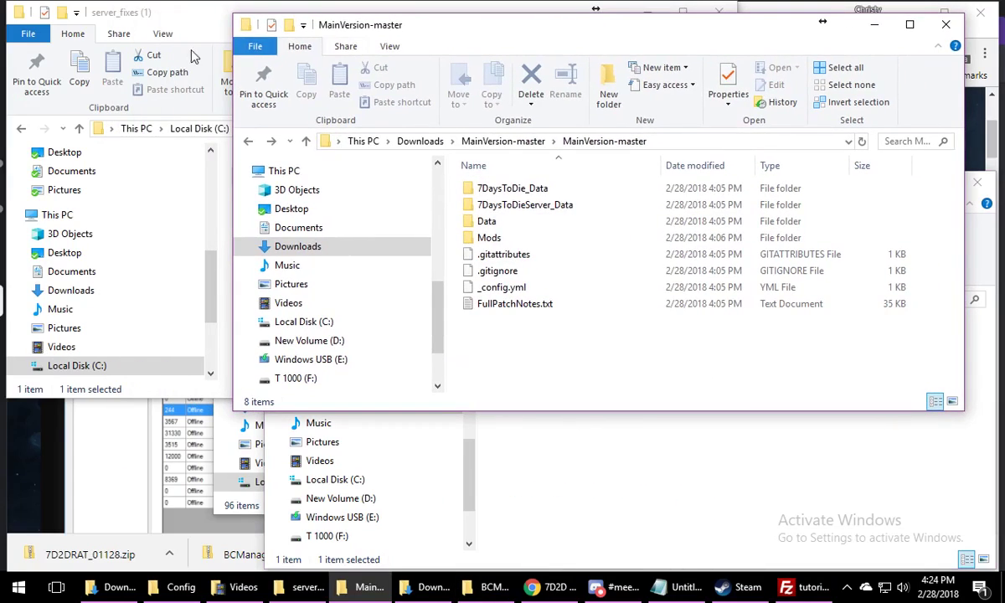
pyautogui.click(193, 23)
pyautogui.moveTo(194, 23); pyautogui.dragTo(201, 48)
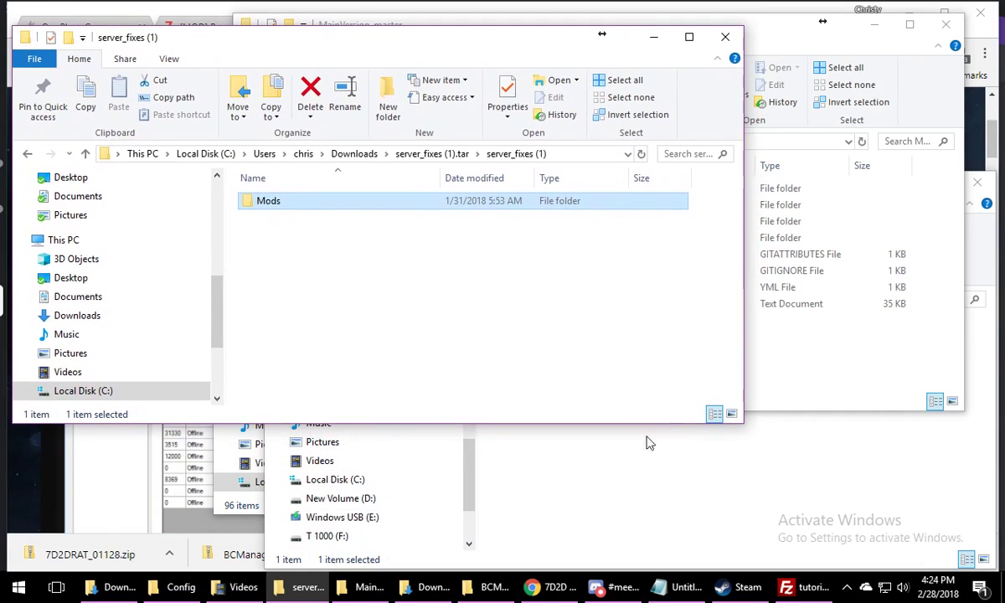
pyautogui.click(683, 504)
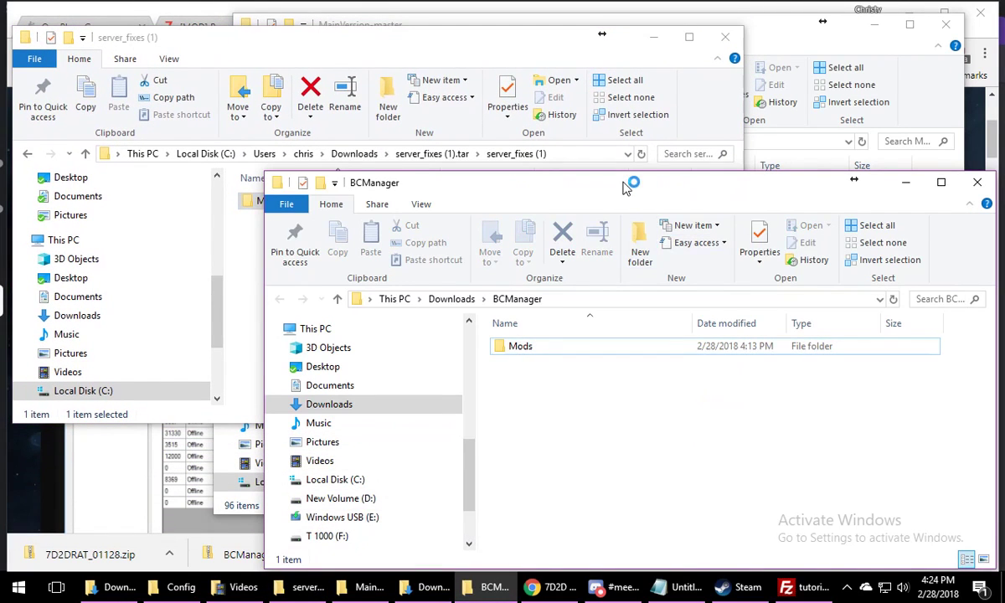
pyautogui.moveTo(624, 188); pyautogui.dragTo(652, 218)
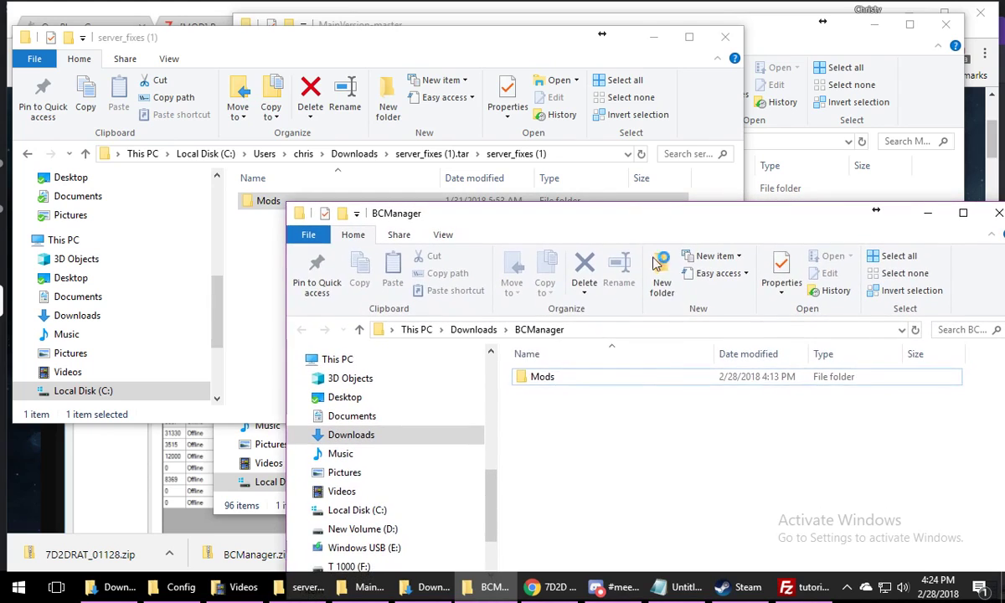
# Move the three Allocs folders from the server_fixes (1) Mods folder into BCManager's Mods folder and close the emptied window
pyautogui.doubleClick(640, 385)
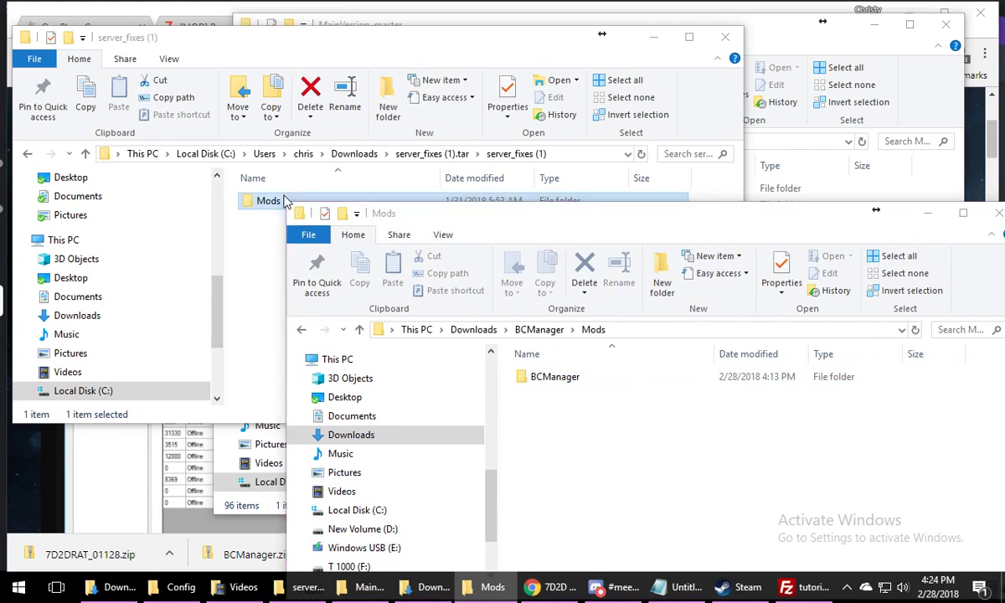
pyautogui.doubleClick(272, 200)
pyautogui.moveTo(359, 290); pyautogui.dragTo(590, 502)
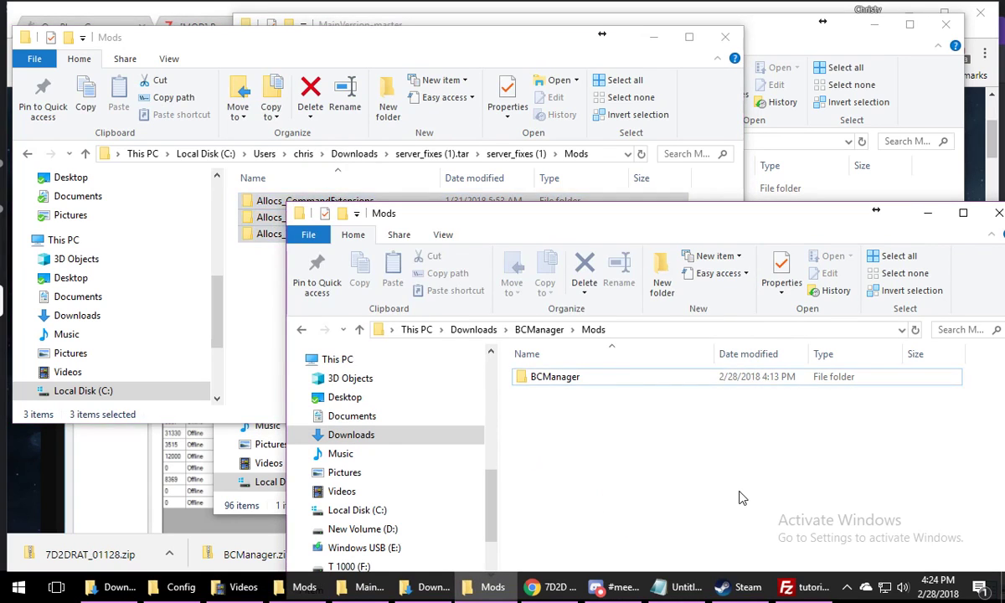
pyautogui.click(554, 470)
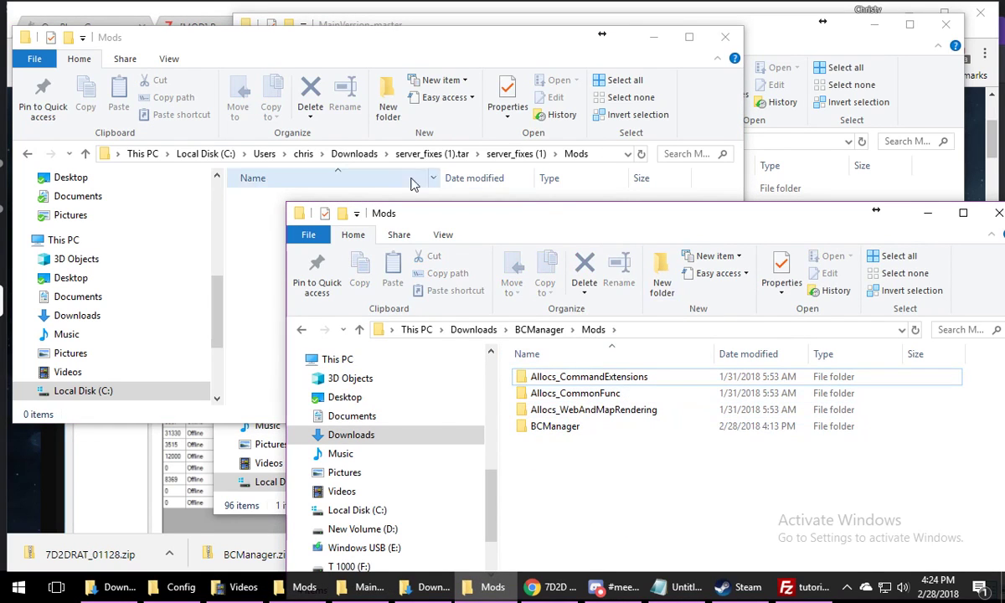
pyautogui.click(725, 37)
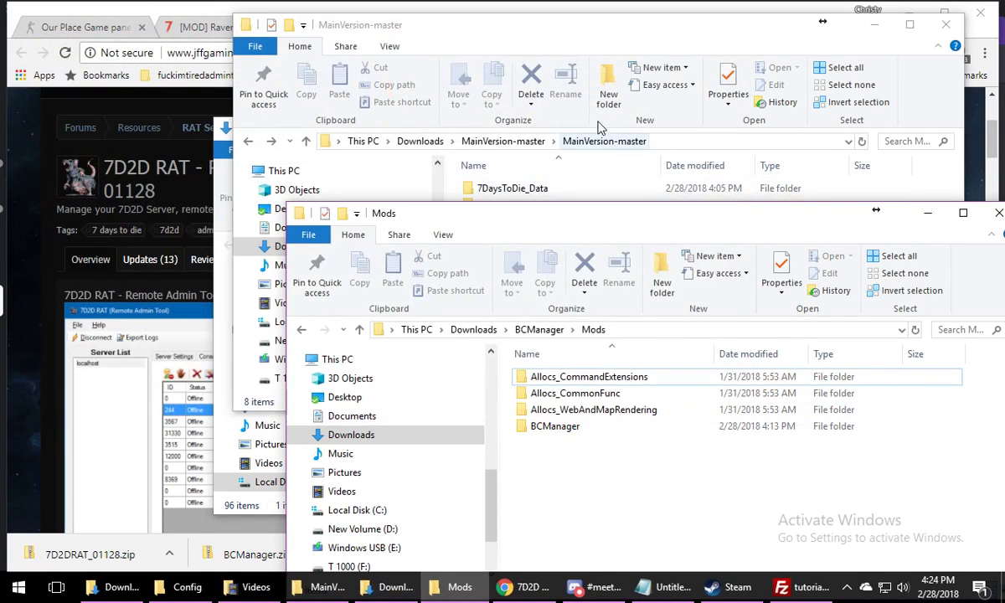
# Place the MainVersion-master window beside BCManager's Mods folder and open its own Mods folder
pyautogui.moveTo(727, 44); pyautogui.dragTo(494, 35)
pyautogui.click(549, 464)
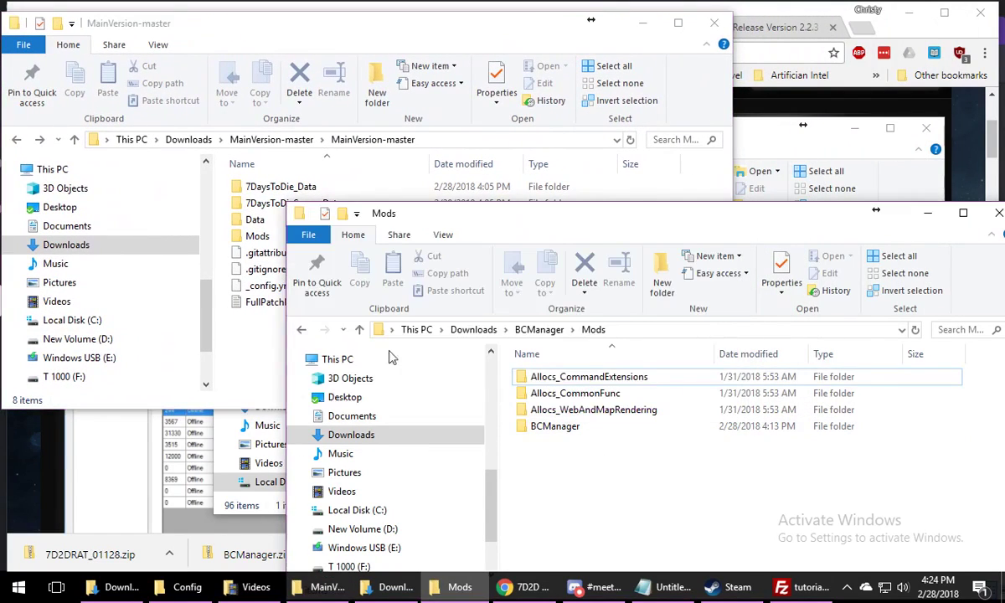
pyautogui.doubleClick(251, 235)
pyautogui.click(662, 522)
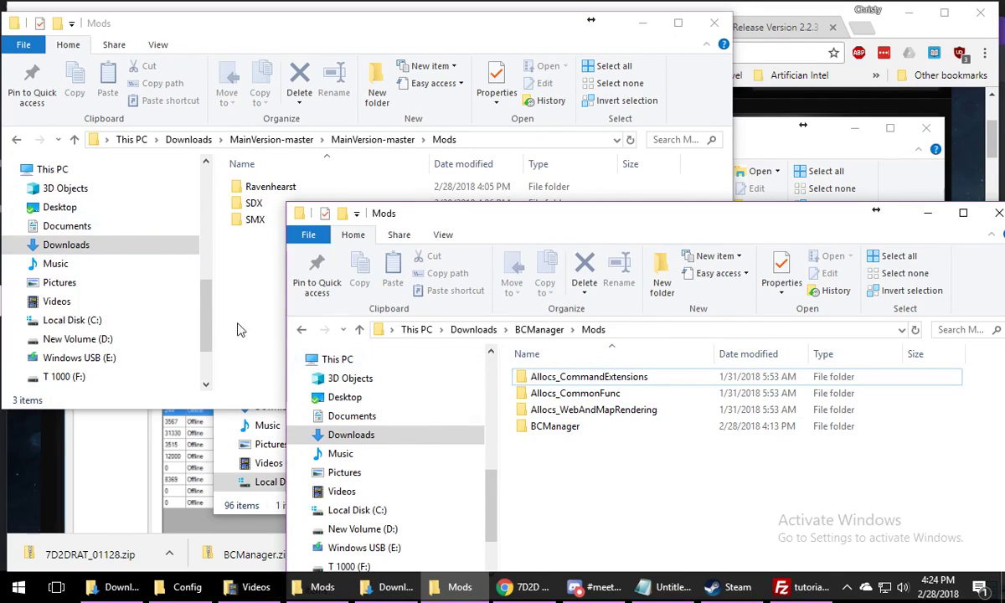
# Switch to FileZilla and check the progress of the queued mod uploads
pyautogui.click(804, 591)
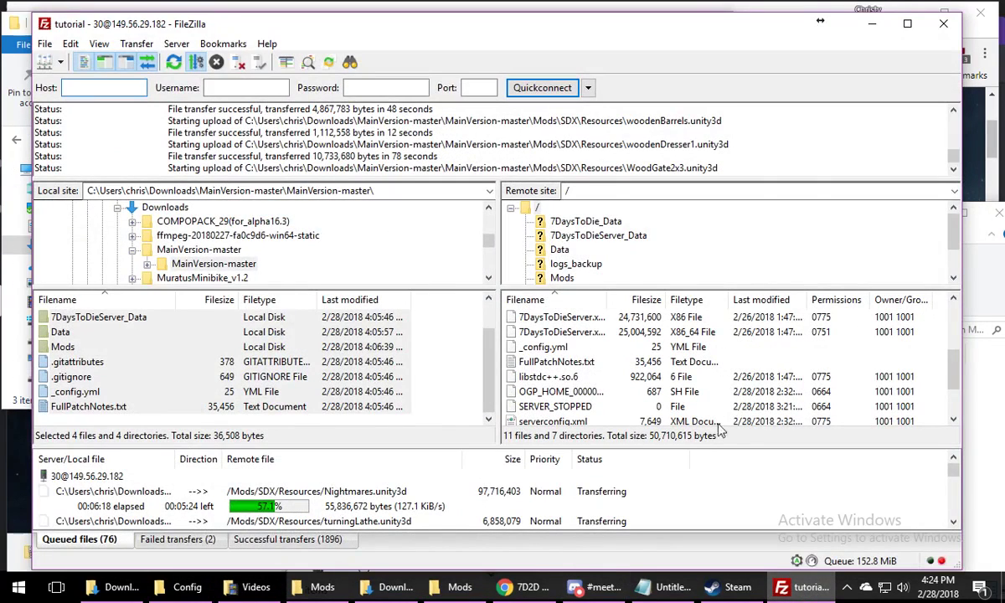
pyautogui.click(997, 419)
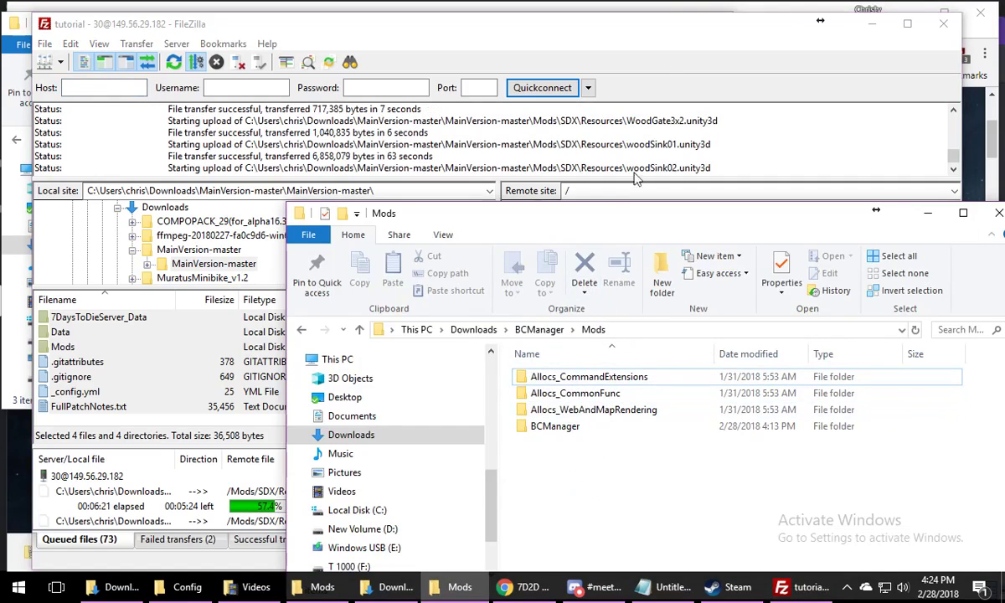
pyautogui.click(662, 84)
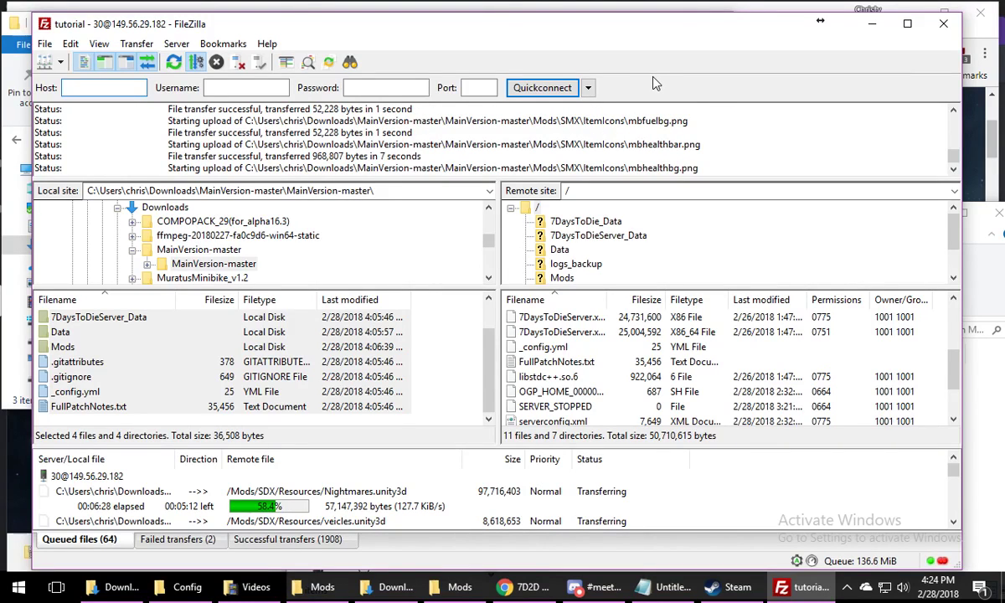
# Switch to the browser, go back to the 7 Days to Die Game Mods forum and look through the listed mod threads
pyautogui.hotkey('alt', 'Tab')
pyautogui.click(17, 53)
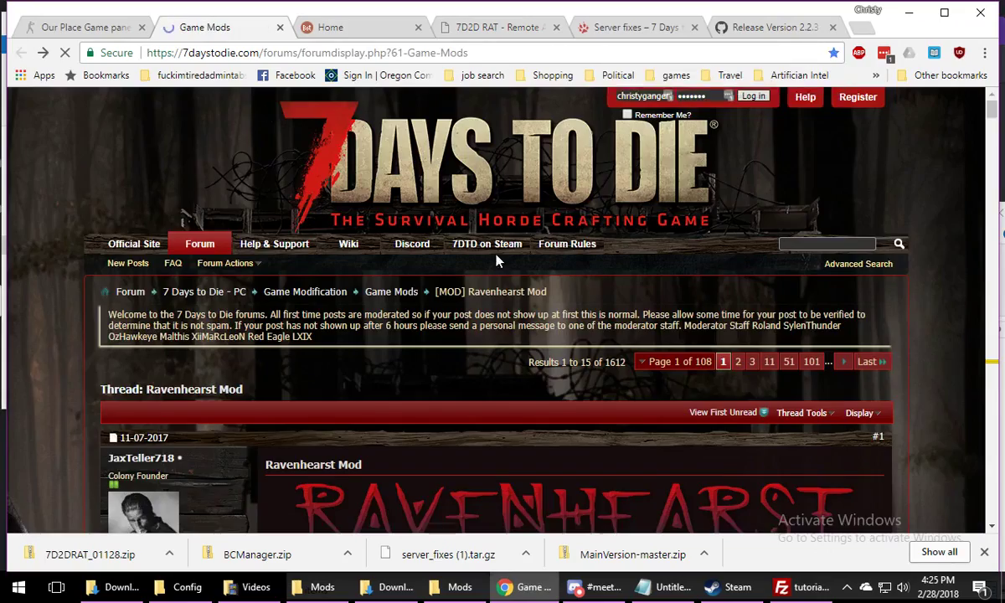
pyautogui.scroll(-3, 401, 340)
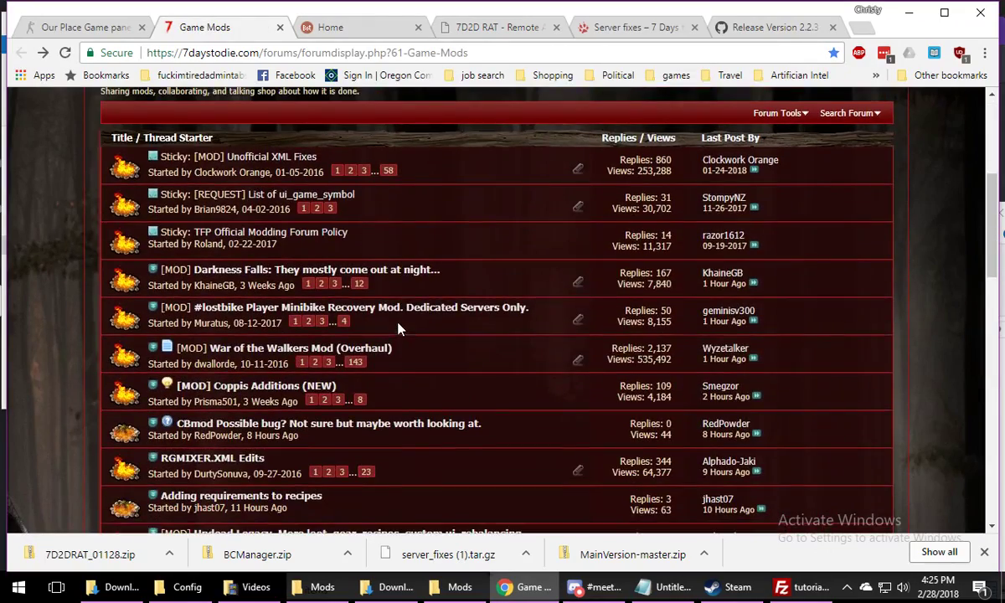
pyautogui.scroll(-1, 398, 328)
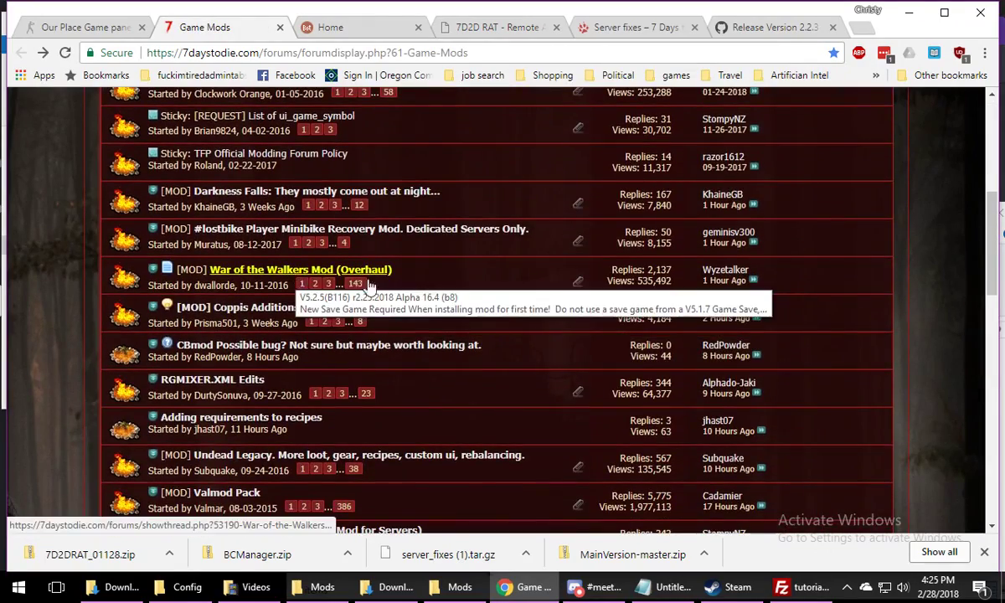
pyautogui.scroll(-1, 452, 286)
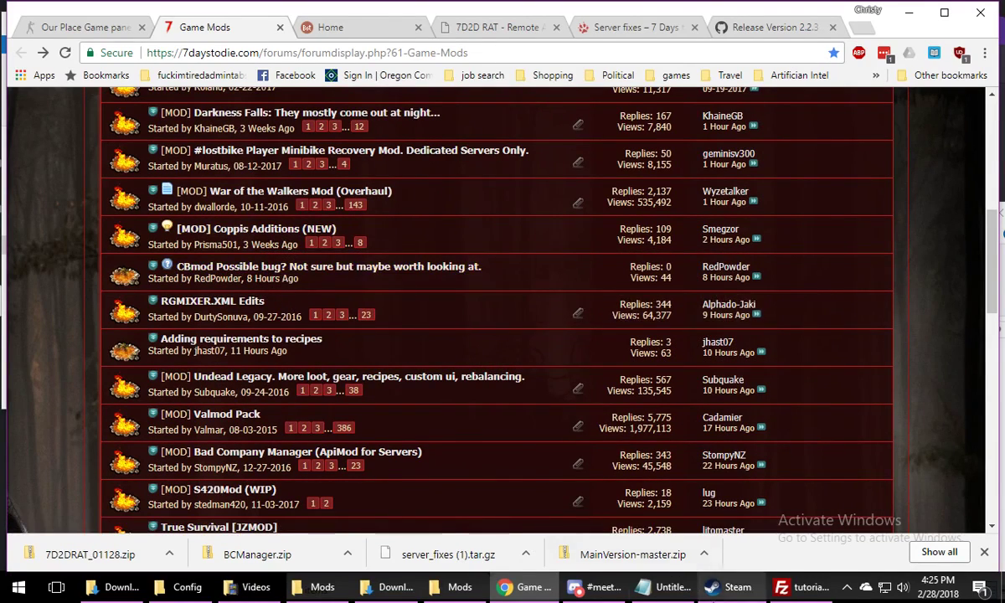
pyautogui.moveTo(211, 278)
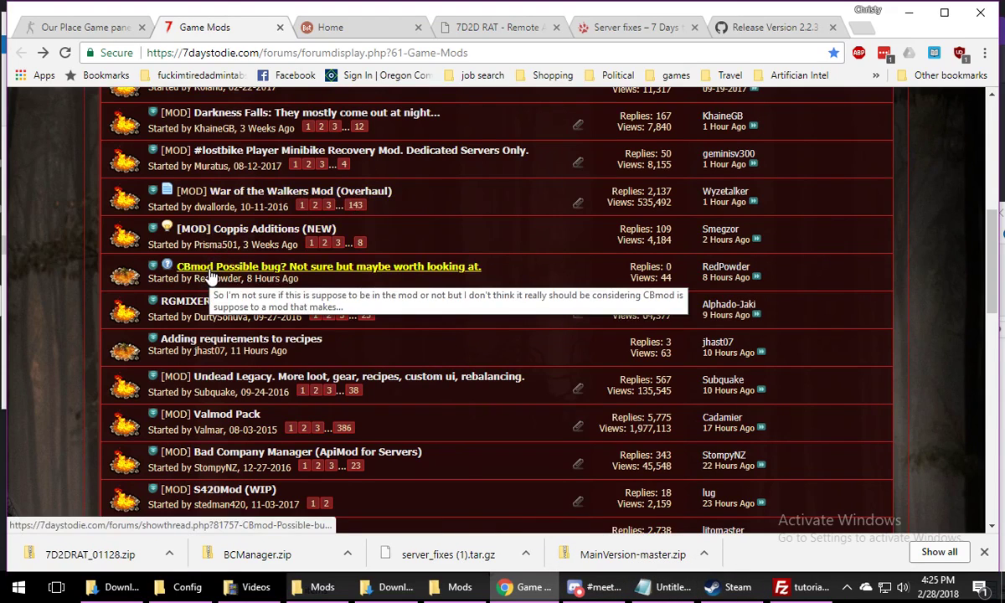
pyautogui.scroll(-1, 405, 286)
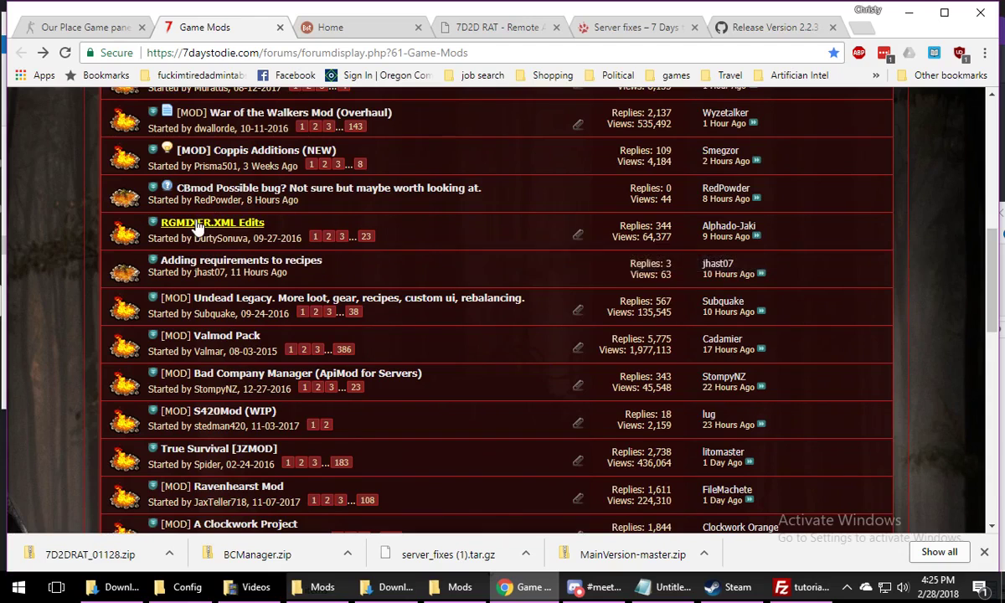
pyautogui.moveTo(197, 230)
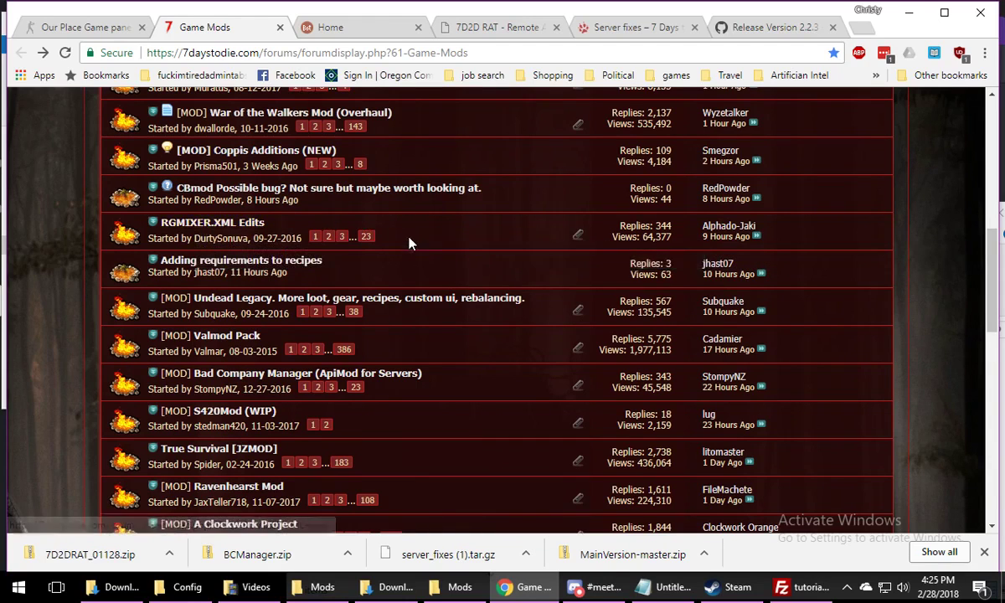
pyautogui.scroll(-1, 441, 295)
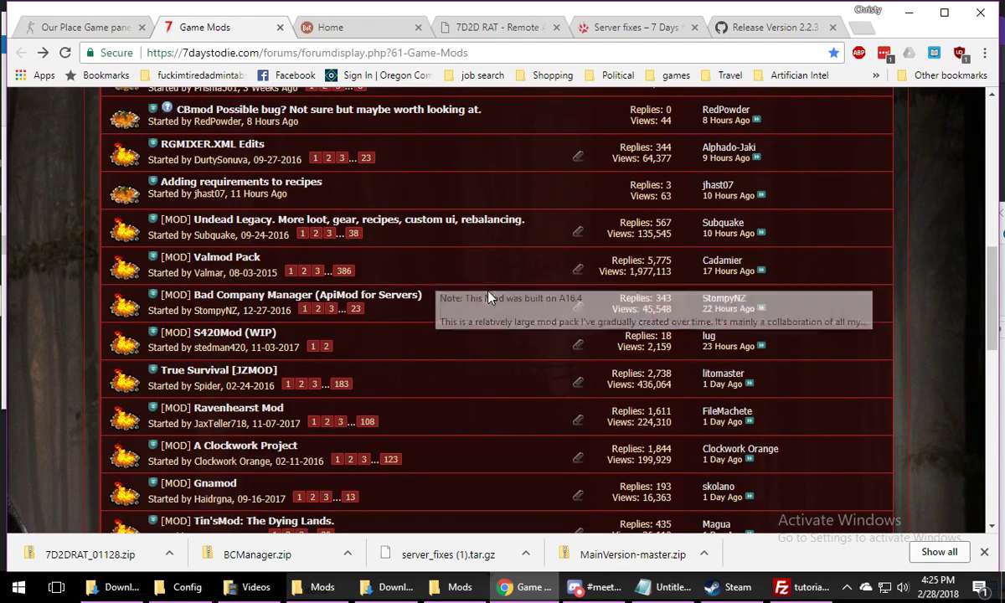
# Look through the mod threads on the first Game Mods page, from Undead Legacy down to Server Tools, and return to its beginning
pyautogui.moveTo(239, 230)
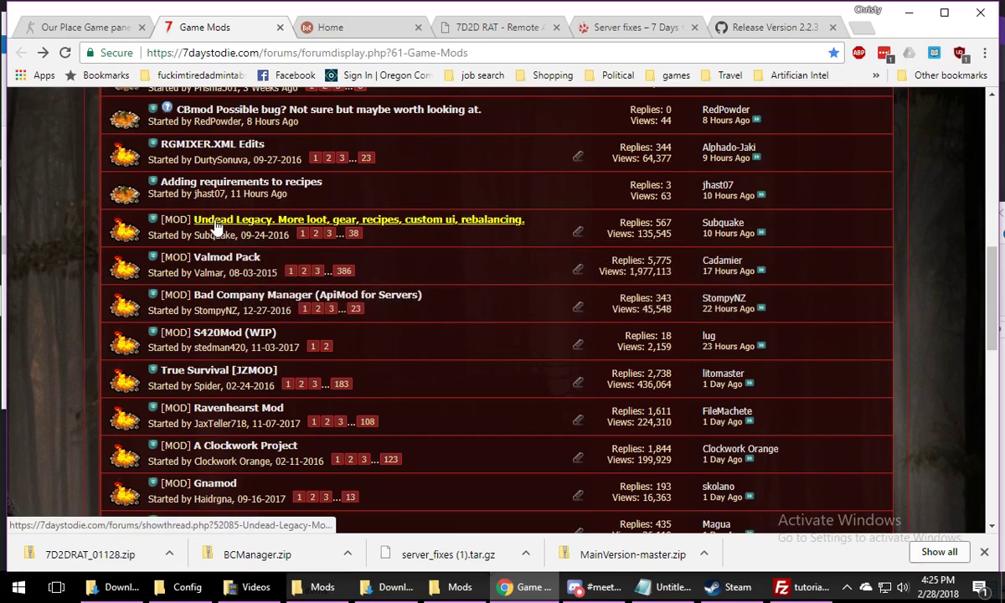
pyautogui.scroll(-1, 526, 261)
pyautogui.scroll(-1, 526, 264)
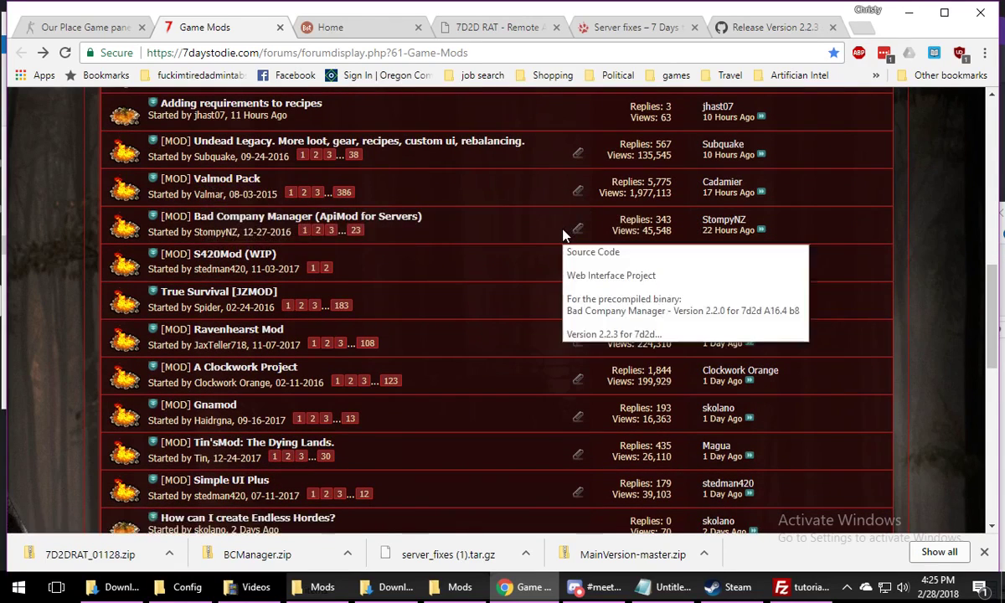
pyautogui.scroll(-2, 536, 218)
pyautogui.moveTo(211, 149)
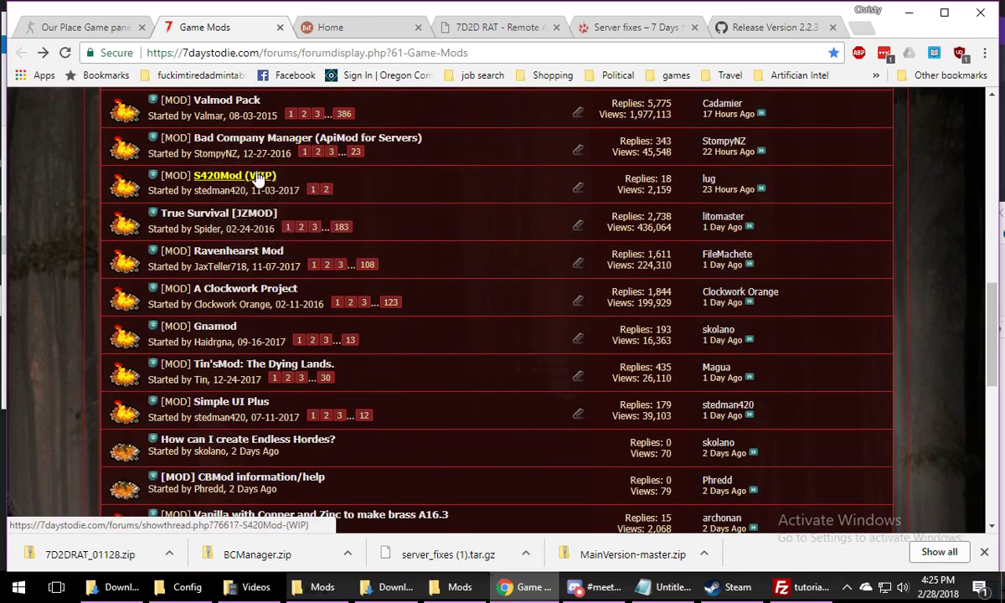
pyautogui.moveTo(251, 180)
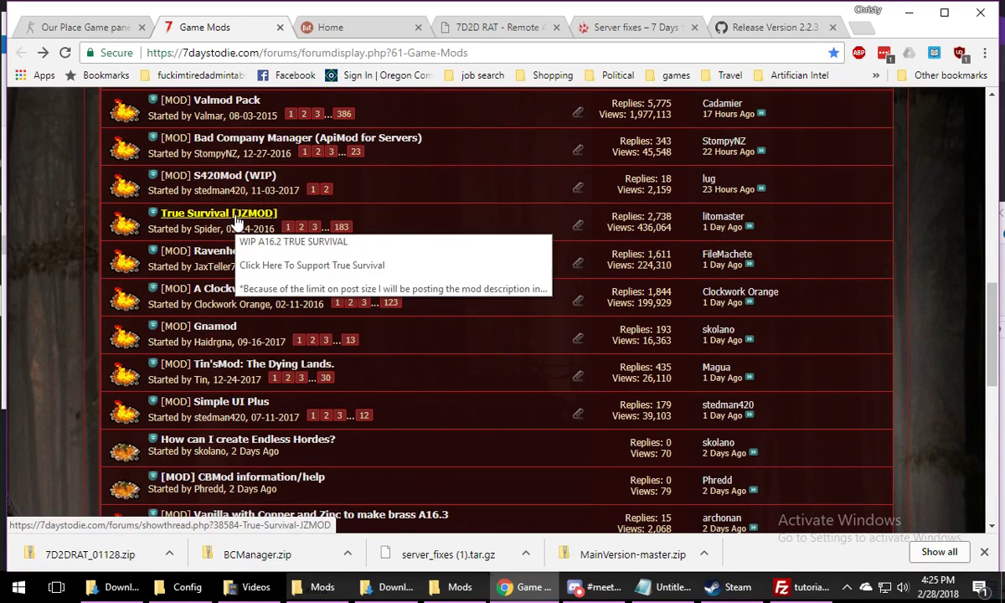
pyautogui.scroll(-1, 473, 262)
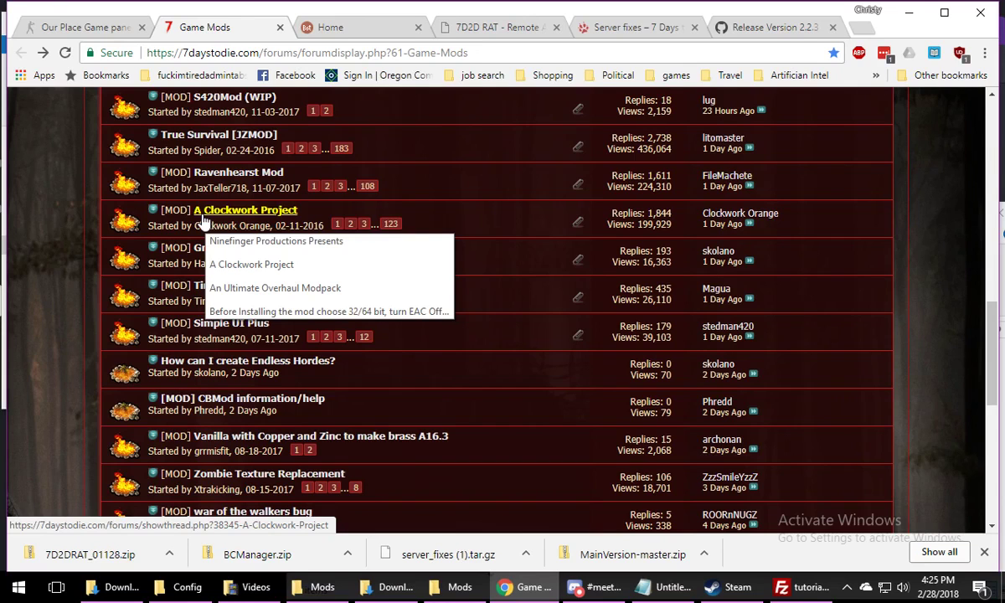
pyautogui.scroll(-1, 432, 218)
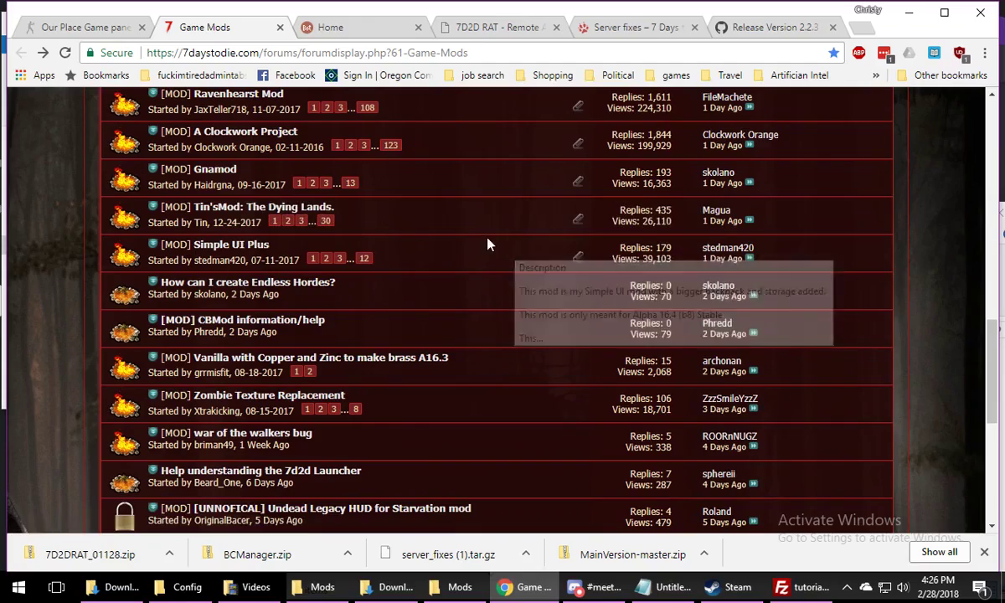
pyautogui.scroll(-6, 442, 289)
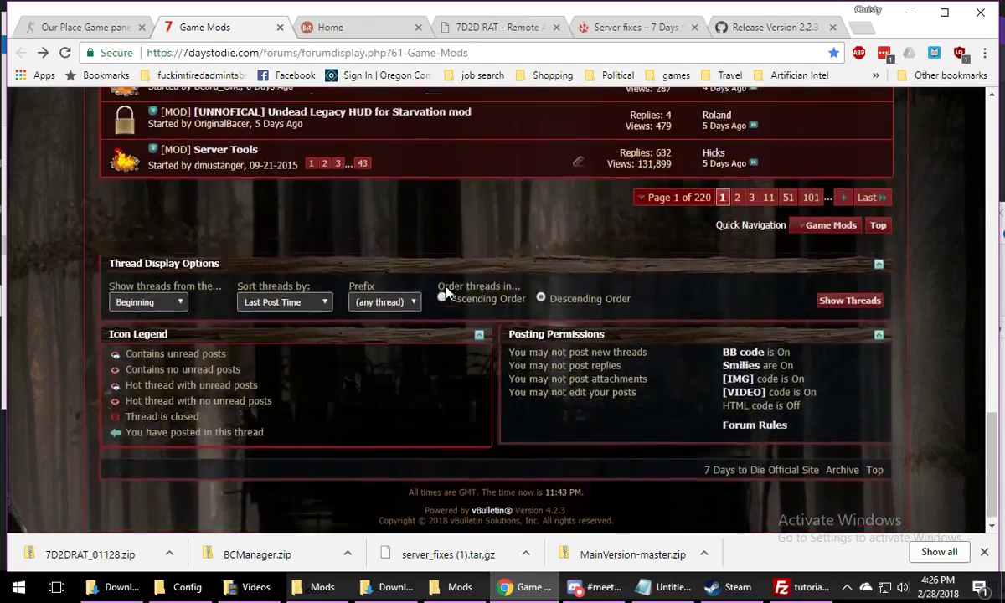
pyautogui.scroll(4, 446, 293)
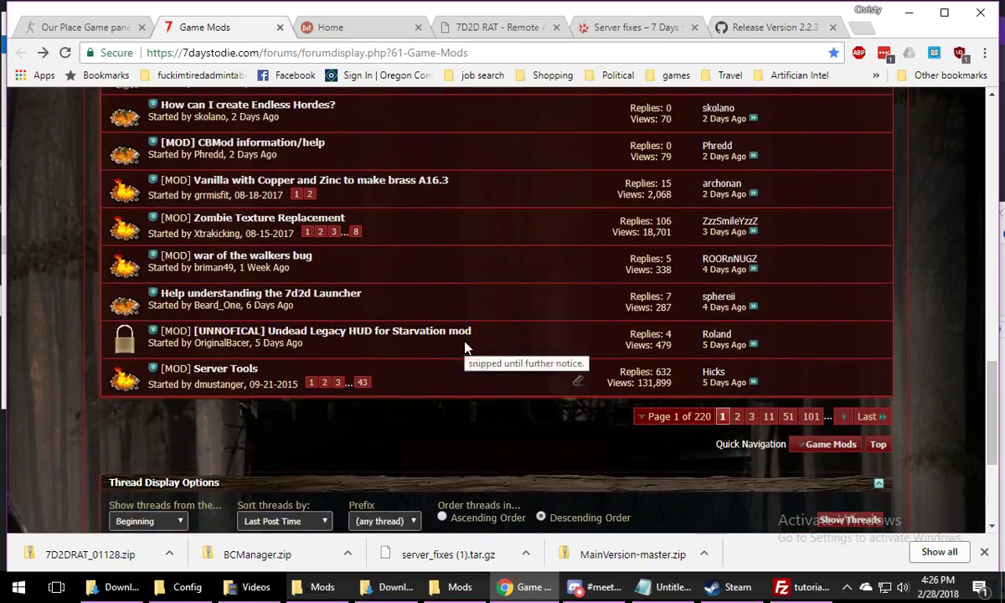
pyautogui.scroll(9, 467, 346)
pyautogui.scroll(3, 461, 354)
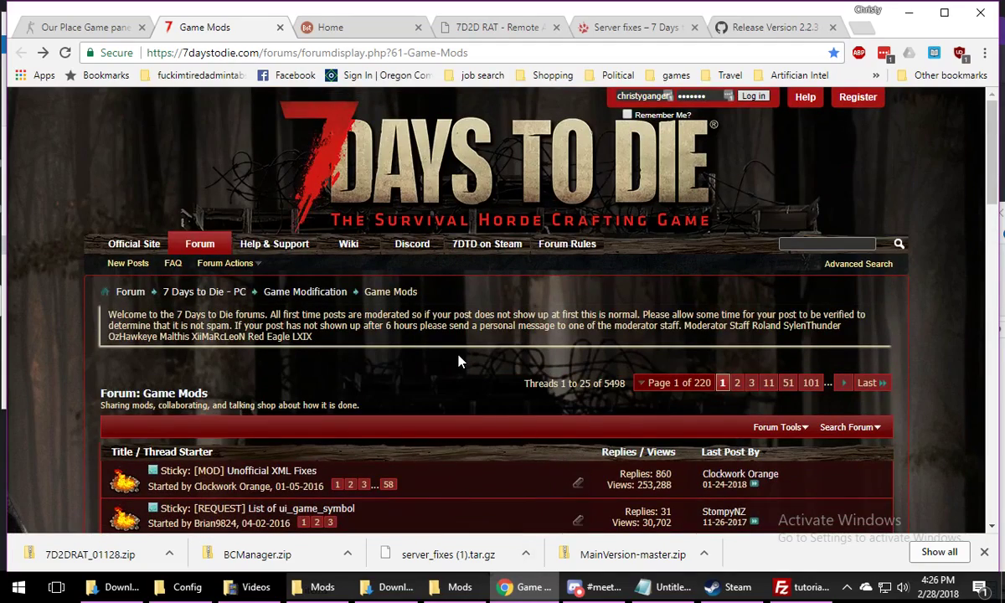
# Open the #lostbike Player Minibike Recovery Mod thread and read its description down to the attached MuratusMinibike_v1.2.zip
pyautogui.scroll(-4, 458, 360)
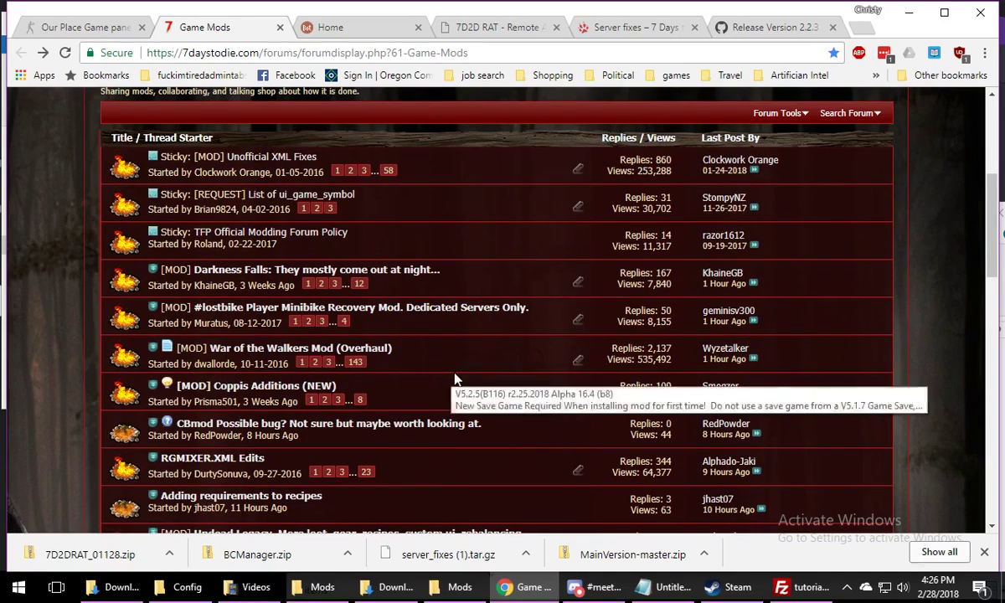
pyautogui.click(484, 310)
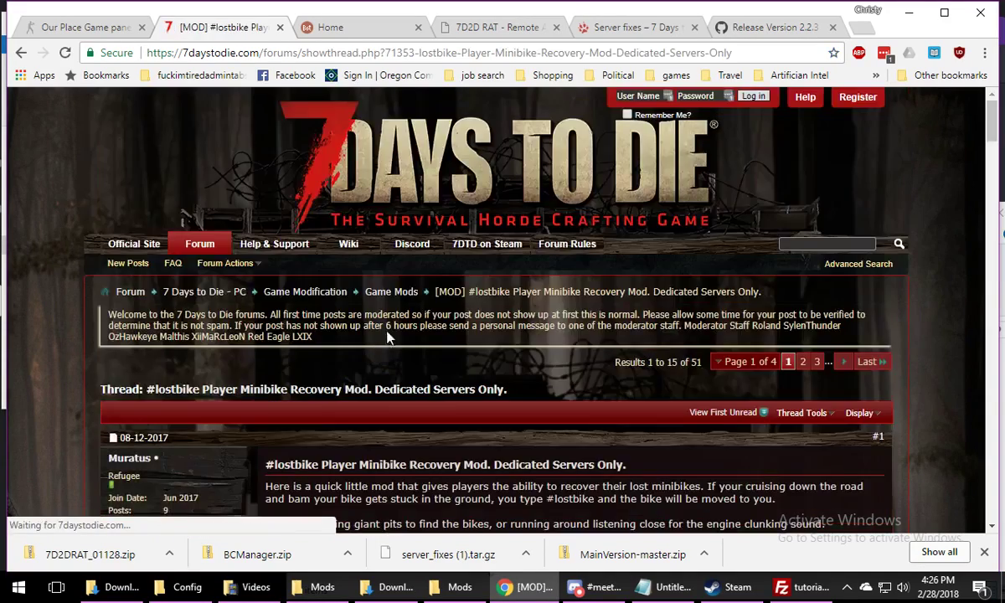
pyautogui.scroll(-9, 586, 310)
pyautogui.scroll(3, 586, 309)
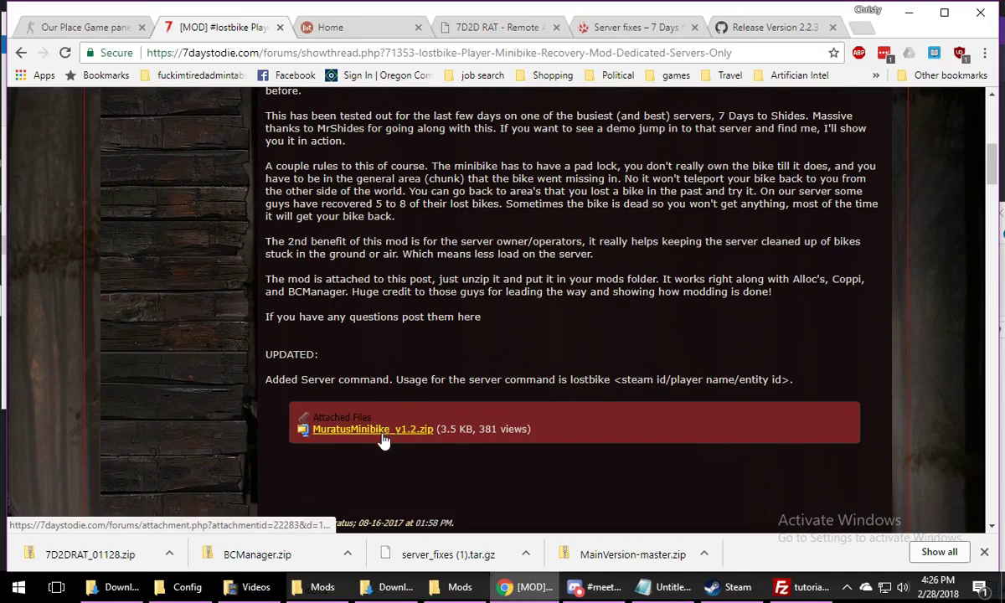
# Bring up BCManager's Mods folder, open the downloaded MuratusMinibike_v1.2 folder and check what its MuratusMinibike subfolder contains
pyautogui.click(435, 590)
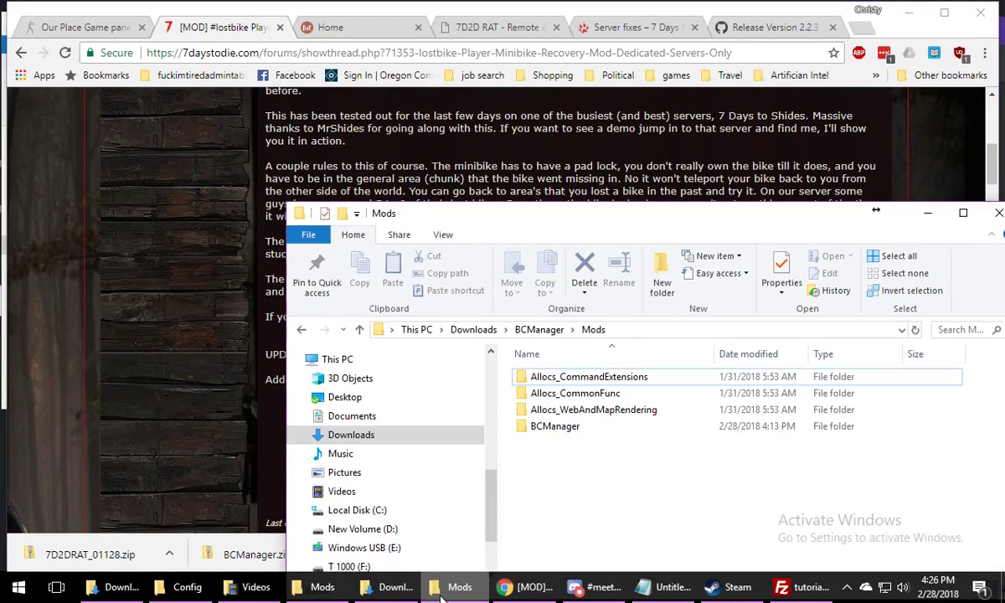
pyautogui.click(390, 590)
pyautogui.doubleClick(485, 421)
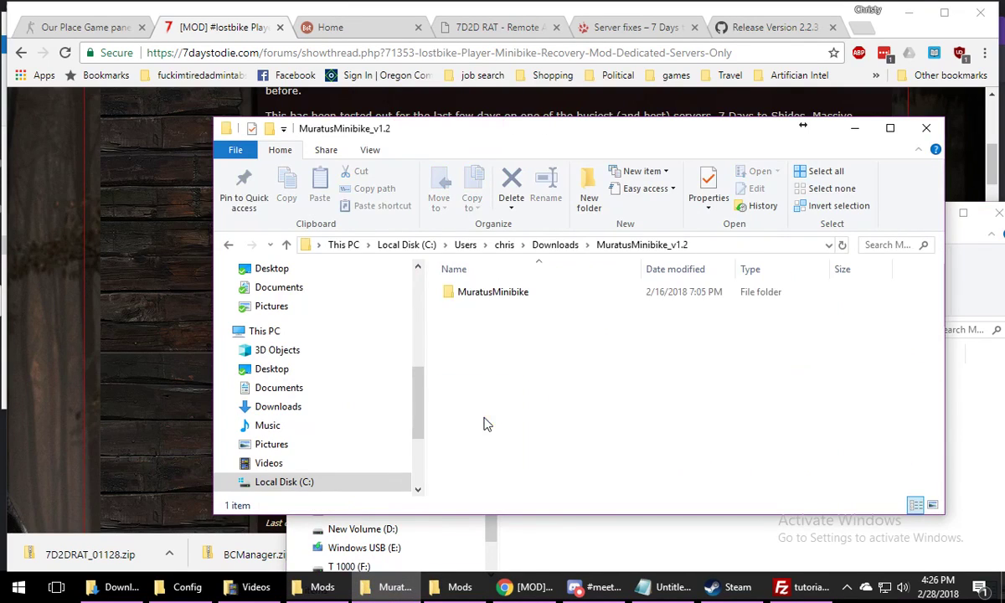
pyautogui.click(500, 300)
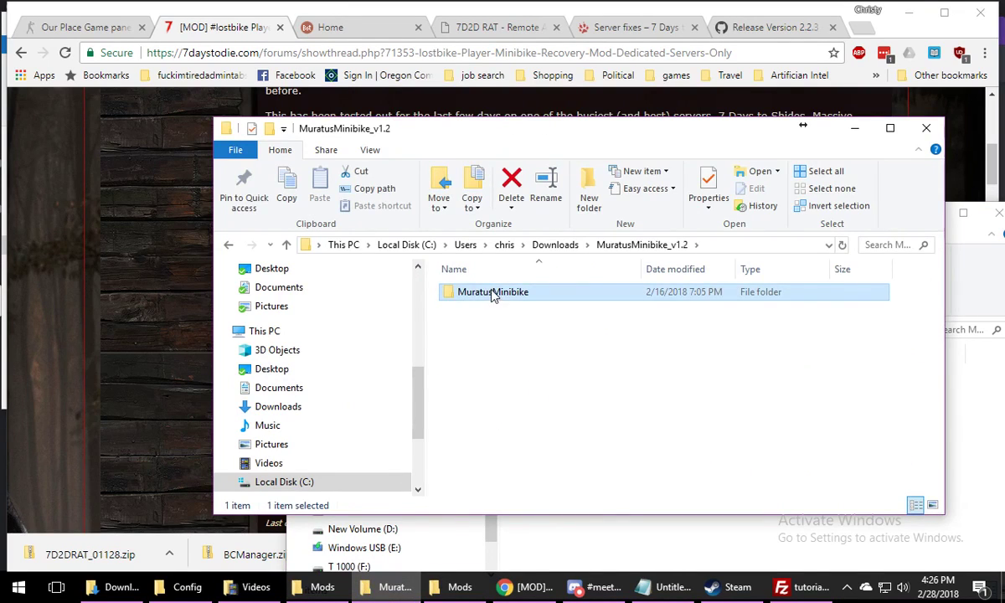
pyautogui.doubleClick(483, 293)
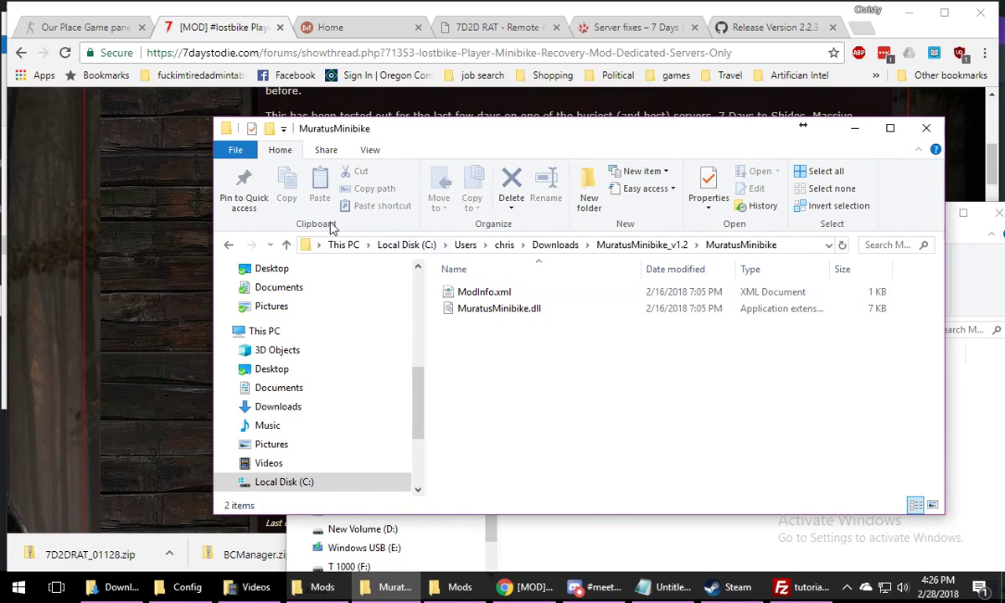
pyautogui.click(230, 246)
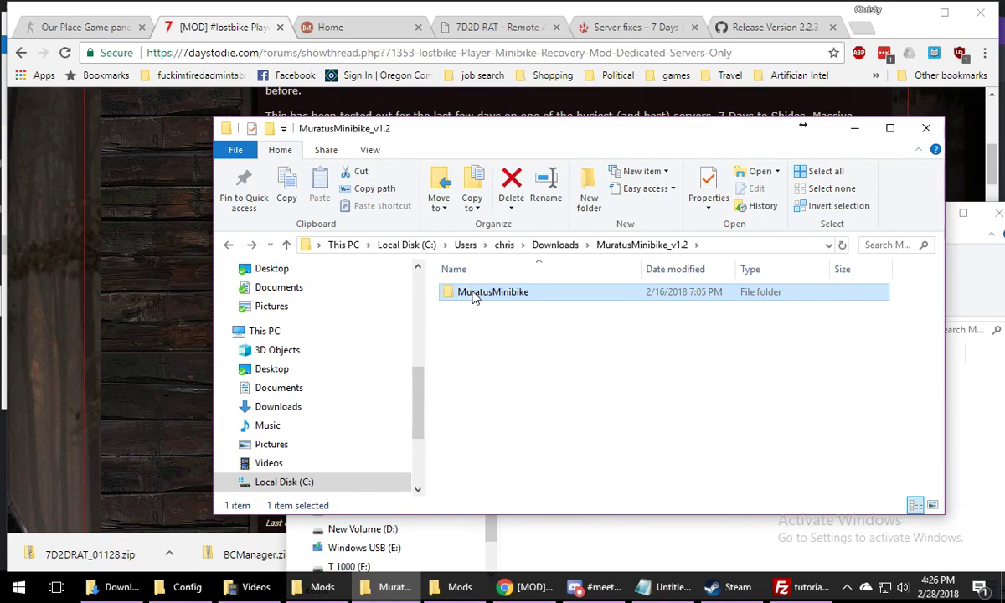
# Move the MuratusMinibike folder into BCManager's Mods folder and minimize the emptied MuratusMinibike_v1.2 window
pyautogui.click(629, 536)
pyautogui.moveTo(543, 140); pyautogui.dragTo(365, 23)
pyautogui.moveTo(298, 177); pyautogui.dragTo(536, 490)
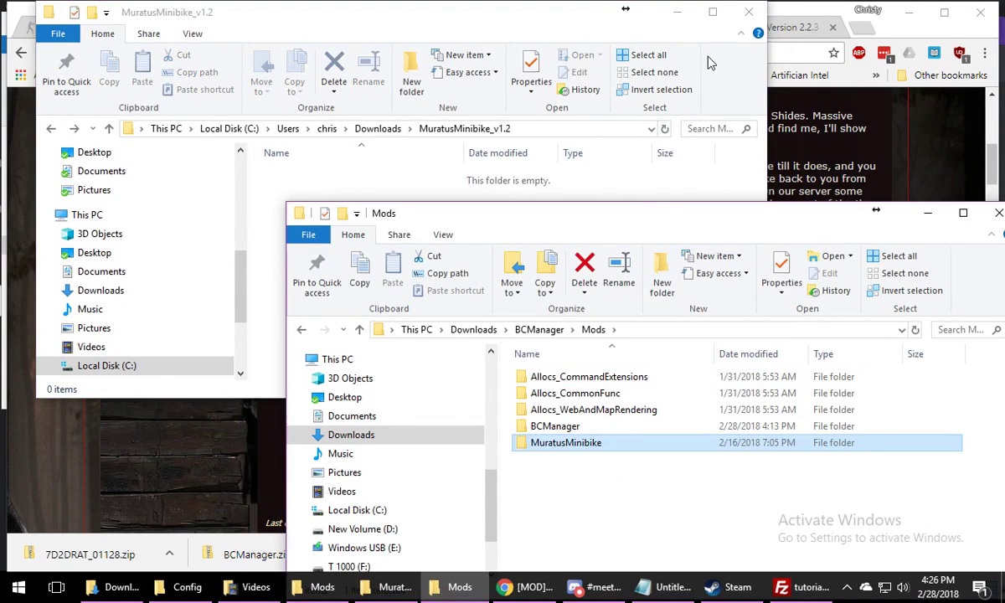
pyautogui.click(677, 11)
# Check the upload progress in FileZilla, and switch to Discord to look through the Our Place Game Servers channel list
pyautogui.click(804, 587)
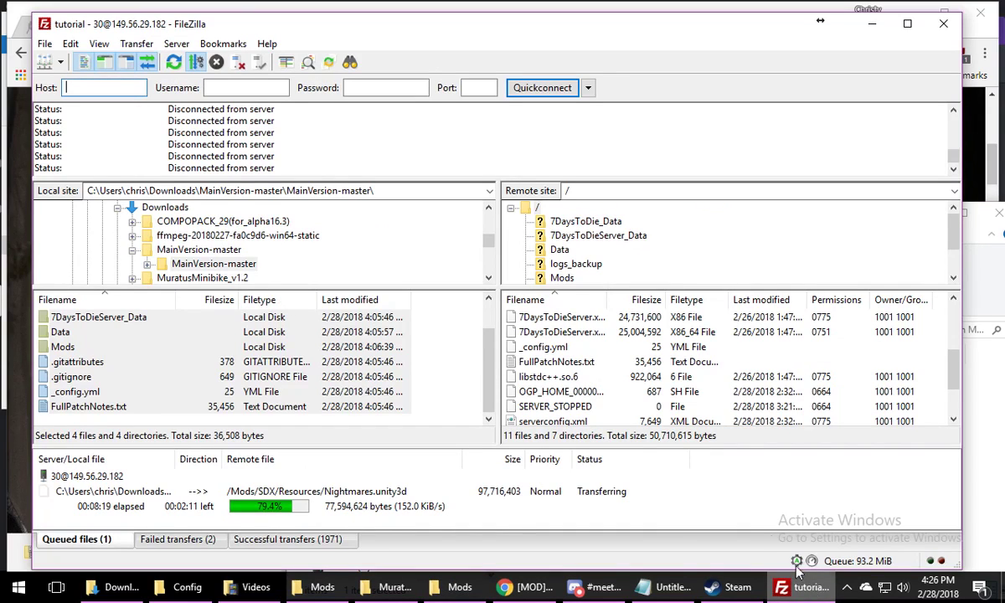
pyautogui.click(597, 587)
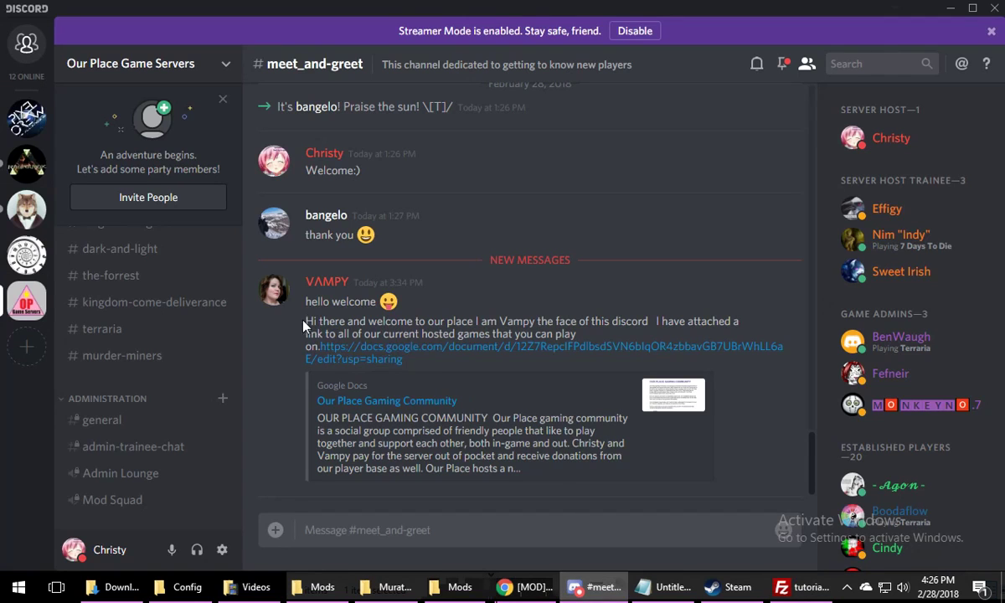
pyautogui.scroll(-10, 176, 412)
pyautogui.scroll(10, 167, 410)
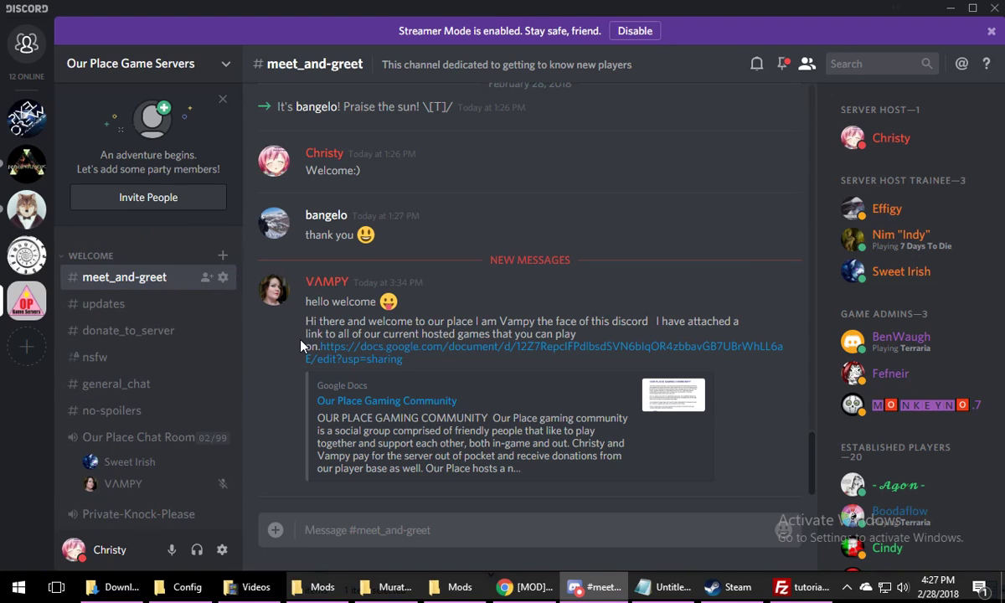
pyautogui.scroll(-2, 230, 373)
pyautogui.scroll(1, 230, 373)
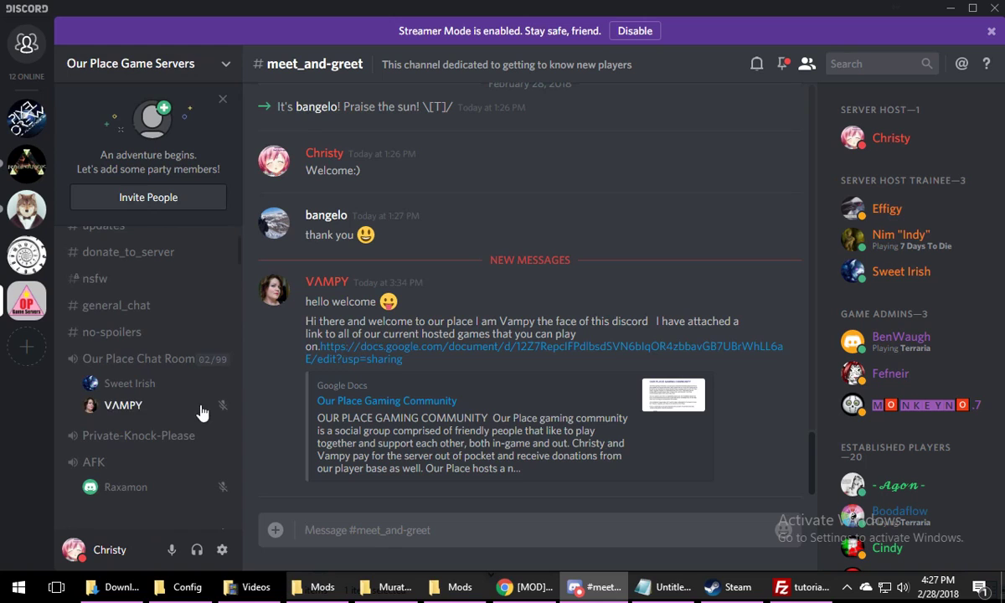
# Open the general_chat channel and create a server invite link from it that is set to never expire
pyautogui.click(210, 306)
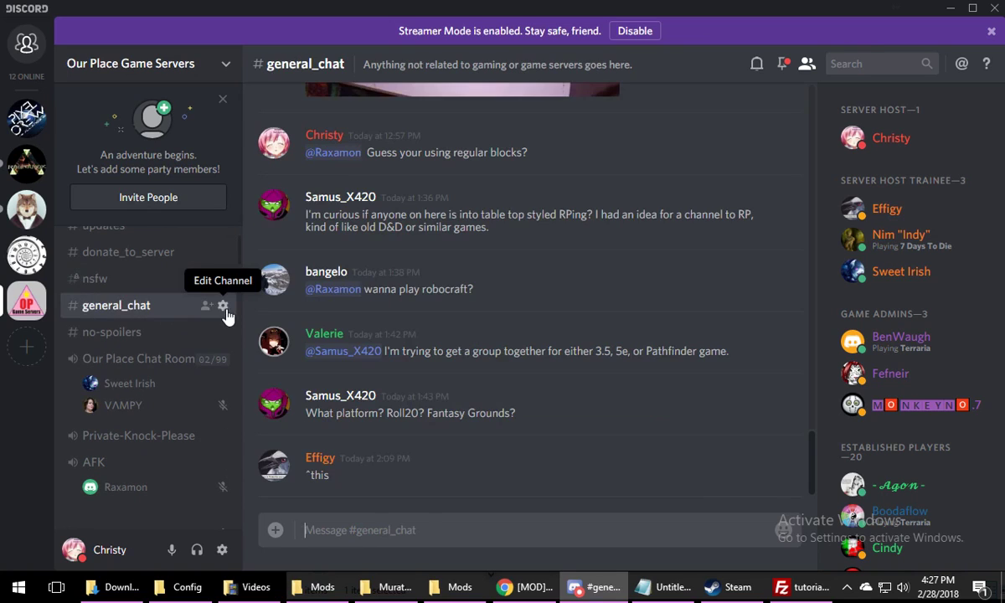
pyautogui.click(222, 307)
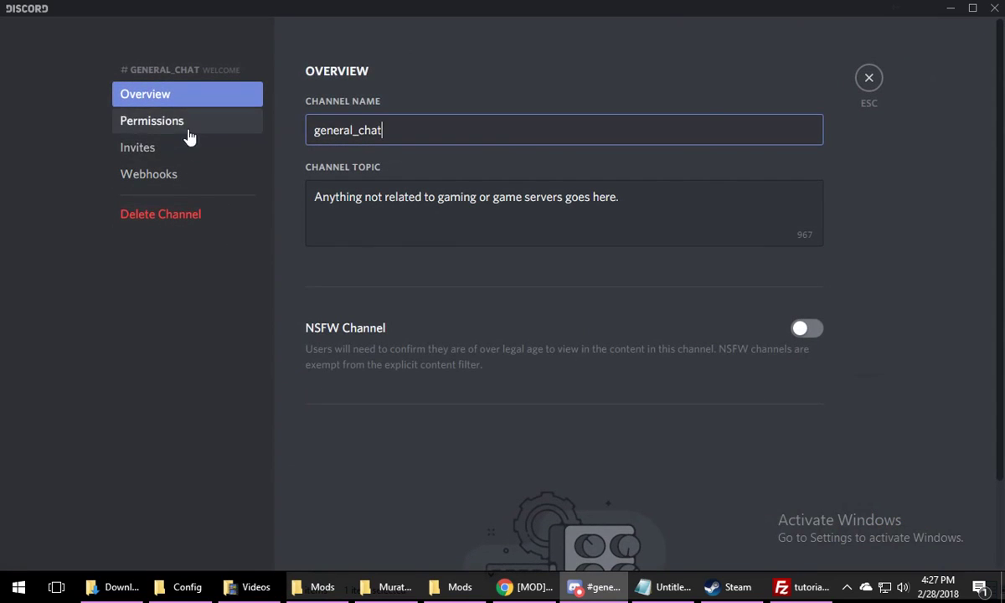
pyautogui.click(866, 78)
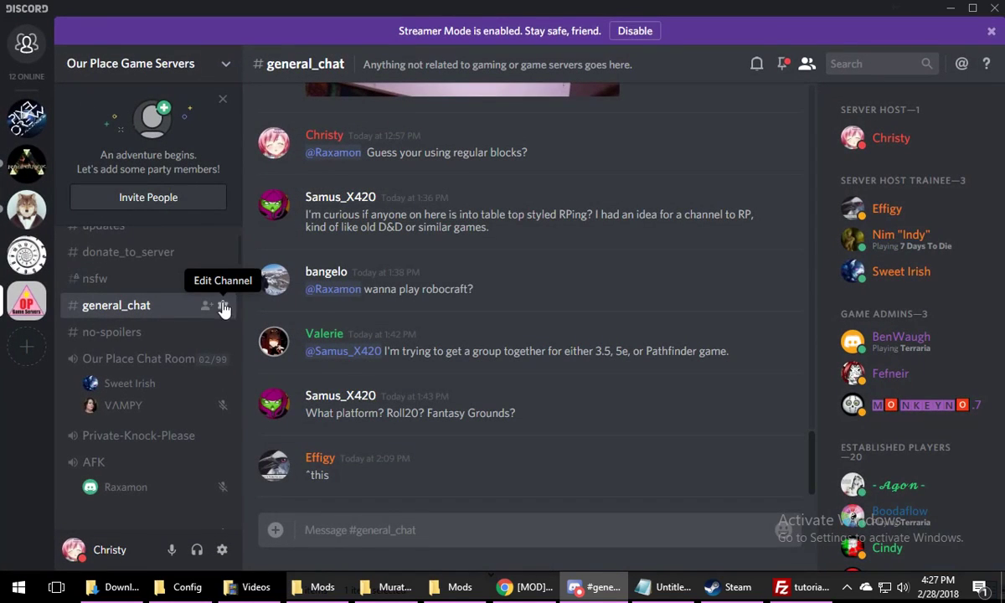
pyautogui.click(206, 307)
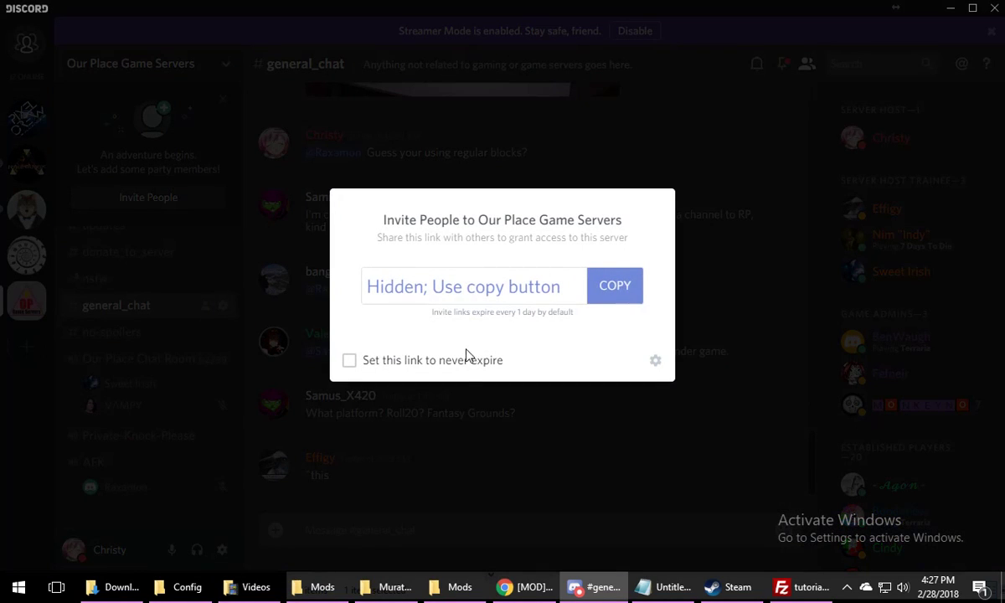
pyautogui.click(465, 366)
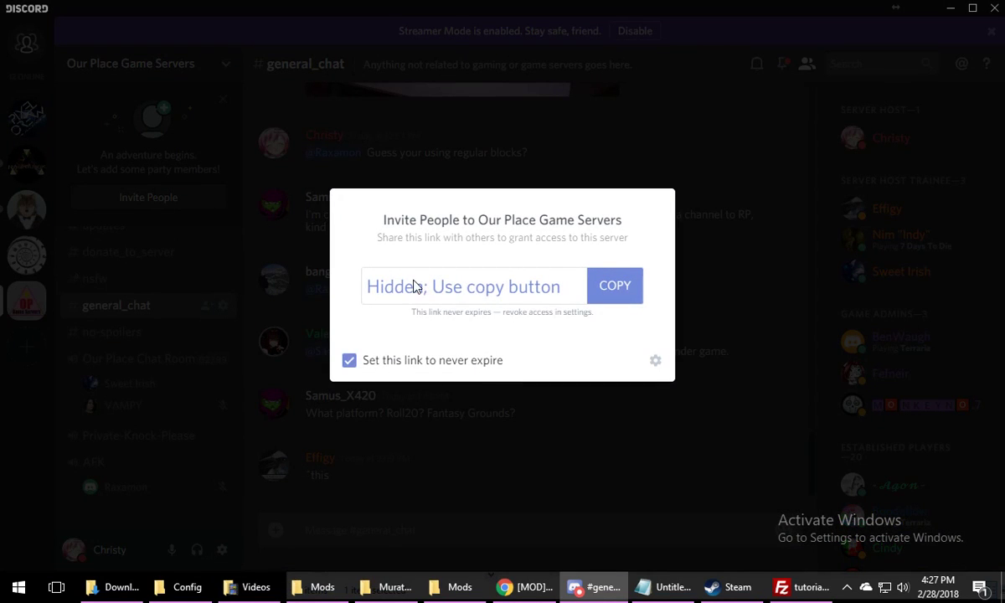
# Copy the Discord invite link into a new Notepad document, minimize it and close the invite dialog
pyautogui.click(377, 285)
pyautogui.moveTo(572, 294); pyautogui.dragTo(360, 286)
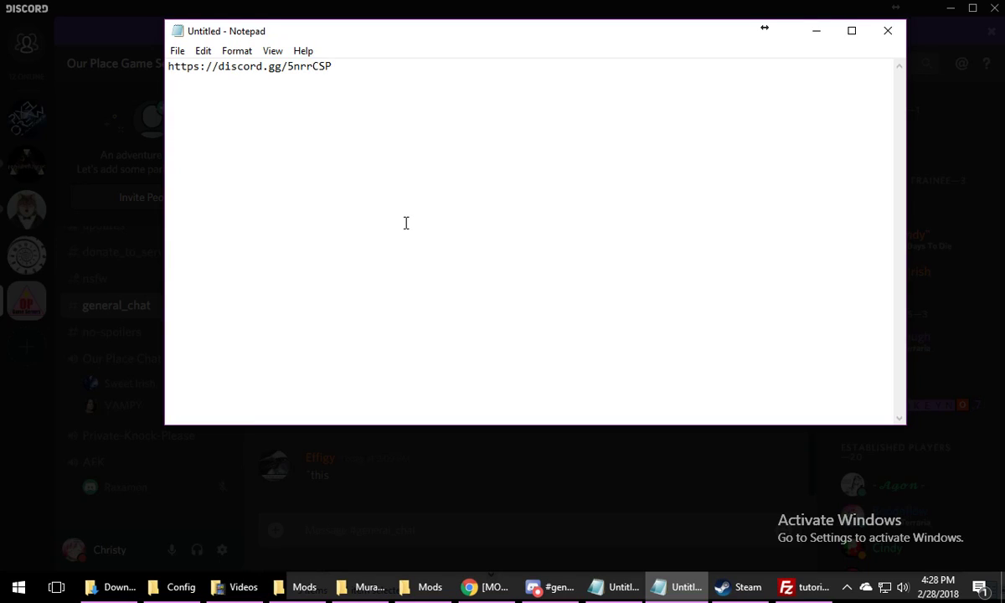
pyautogui.click(824, 40)
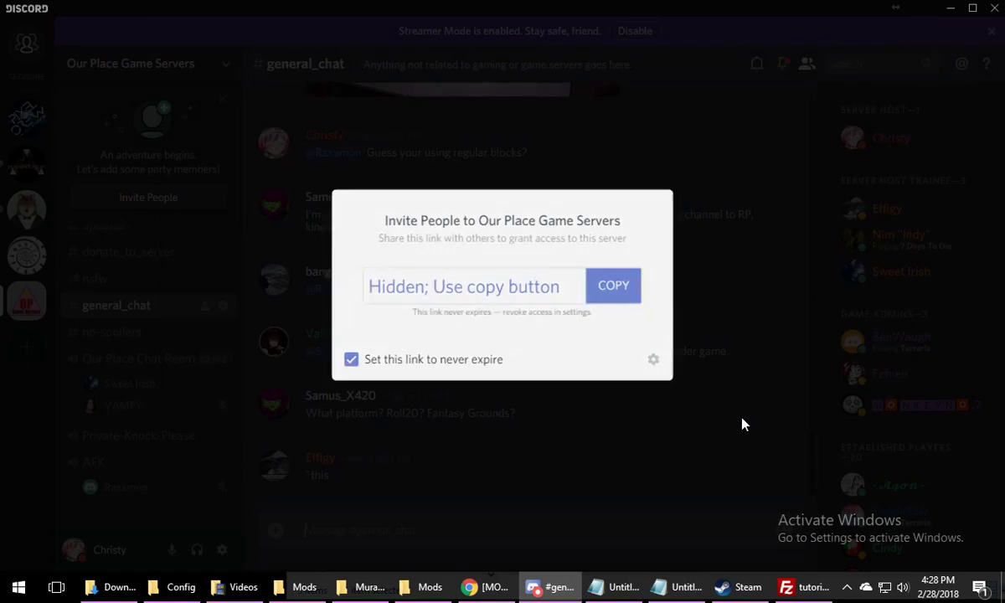
pyautogui.click(743, 423)
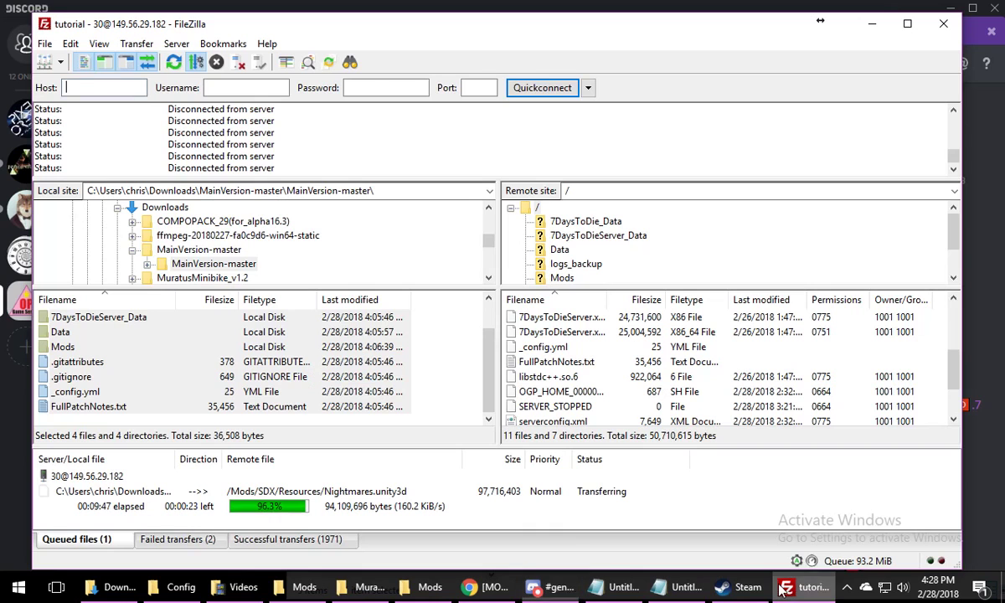
# Switch to FileZilla and open the Downloads folder on the local site after checking BCManager's Mods folder in File Explorer
pyautogui.click(799, 586)
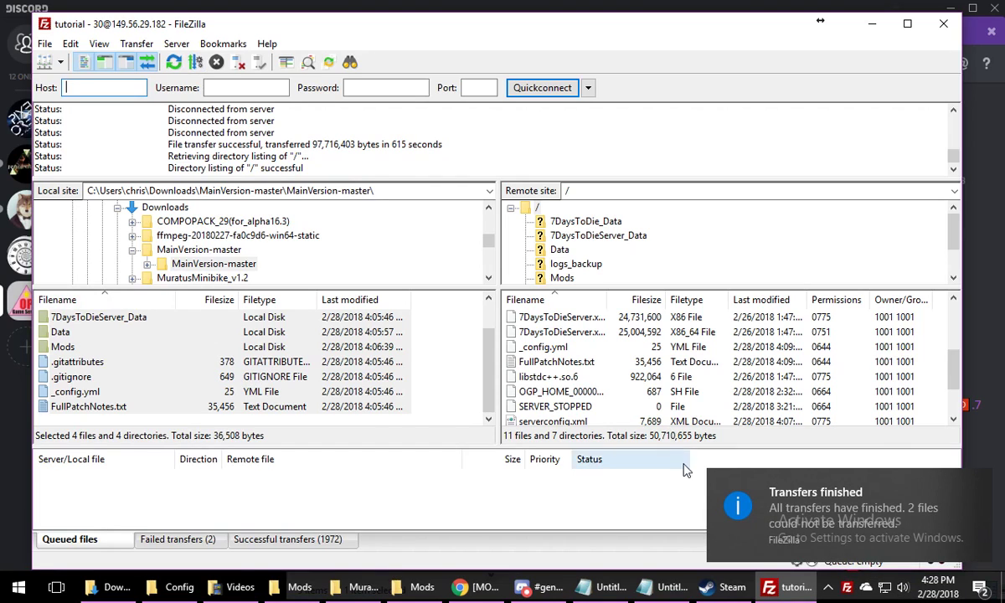
pyautogui.scroll(-1, 201, 262)
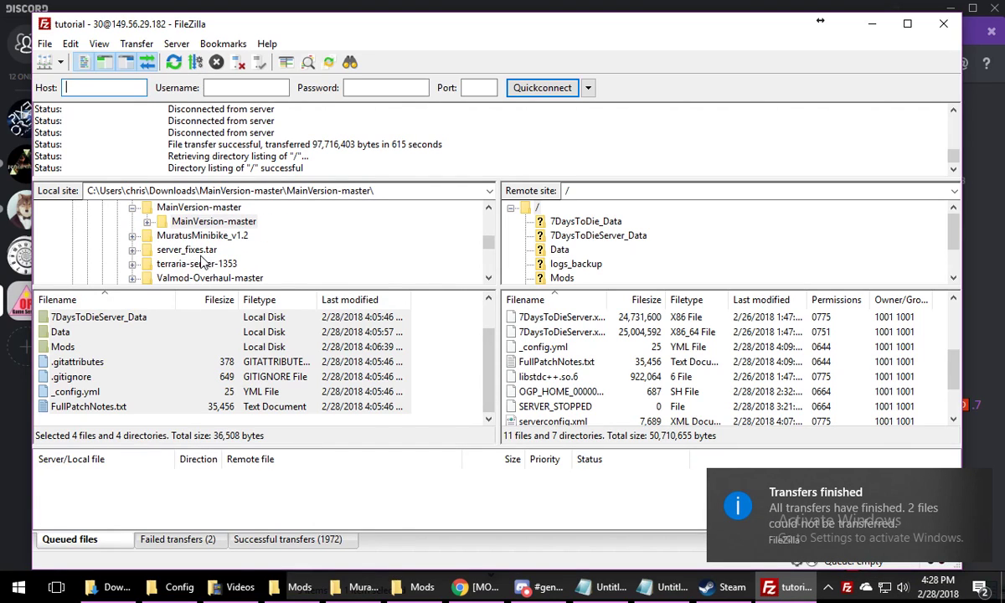
pyautogui.click(420, 587)
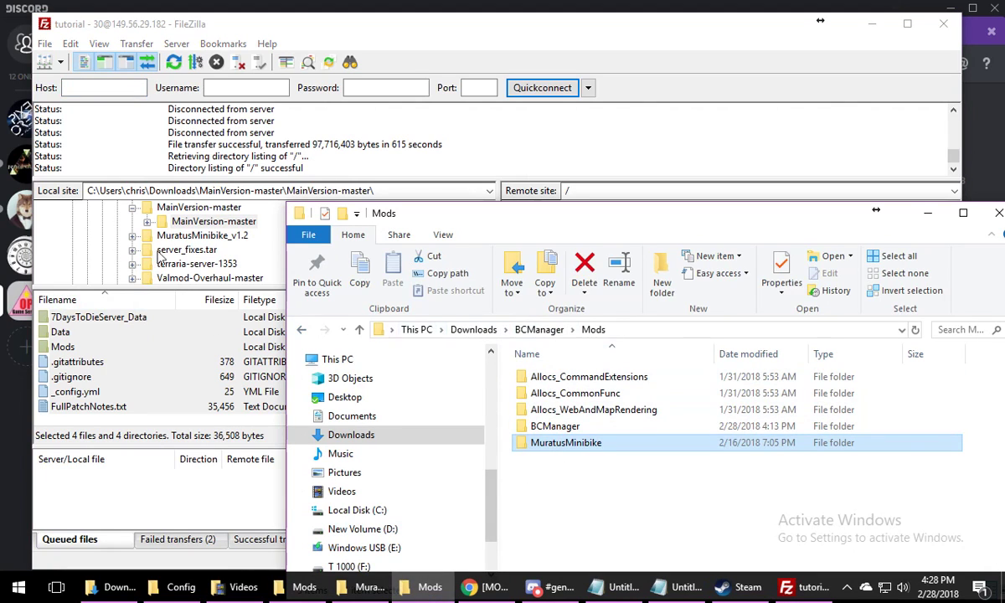
pyautogui.scroll(1, 193, 242)
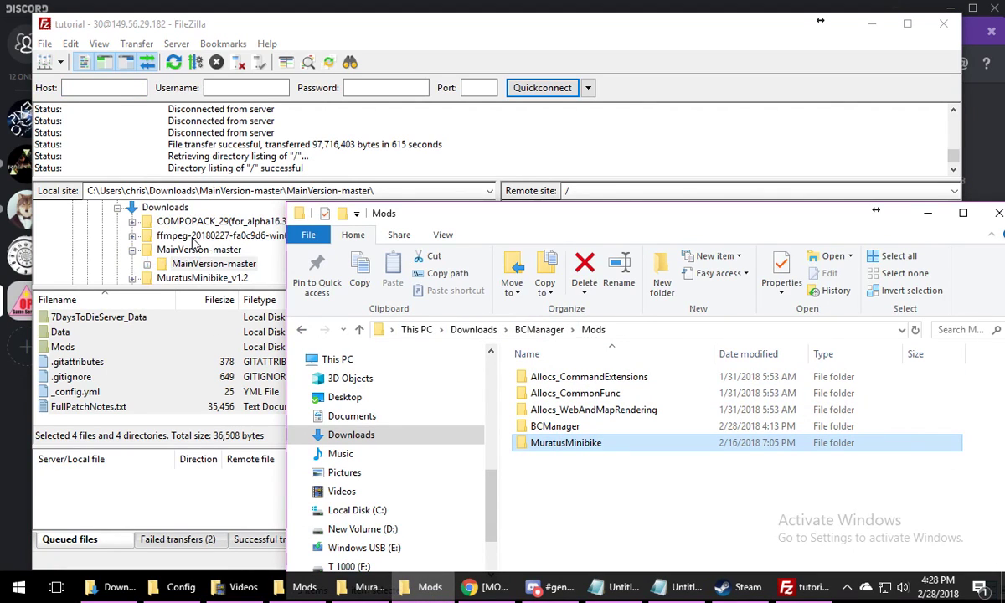
pyautogui.scroll(-2, 192, 242)
pyautogui.click(167, 260)
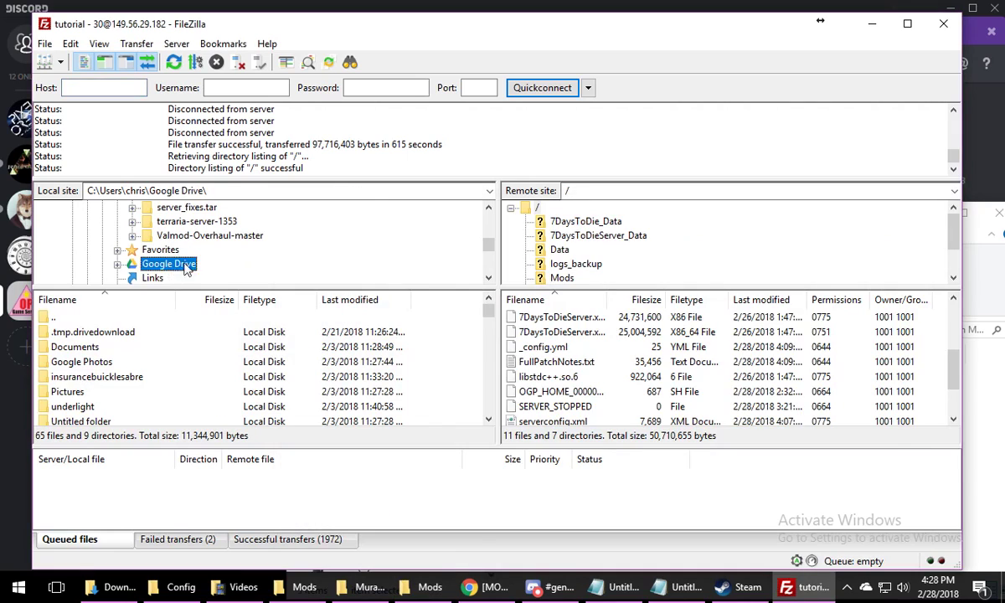
pyautogui.scroll(1, 210, 261)
pyautogui.scroll(1, 216, 265)
pyautogui.click(167, 207)
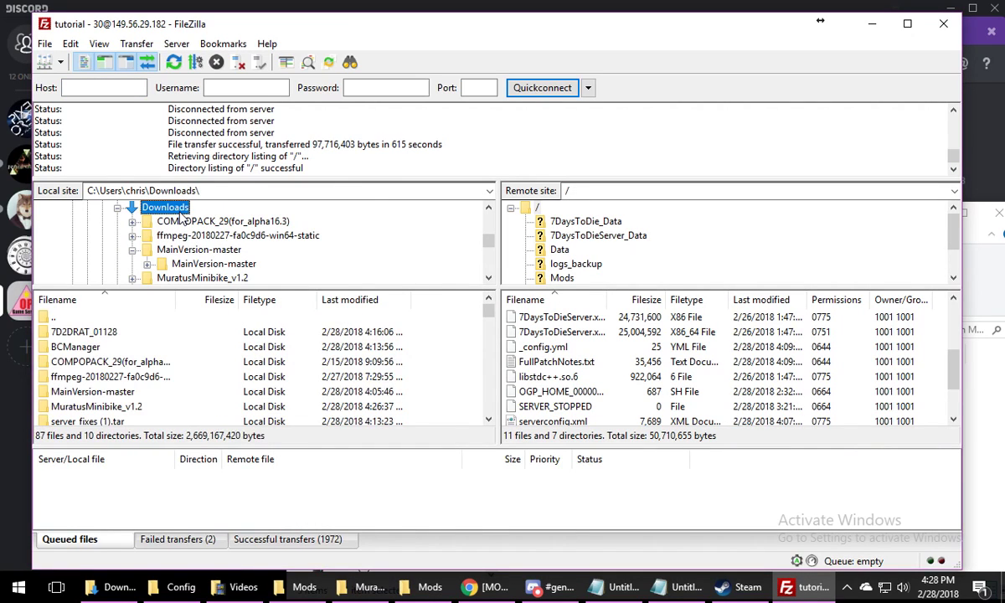
pyautogui.scroll(-2, 142, 248)
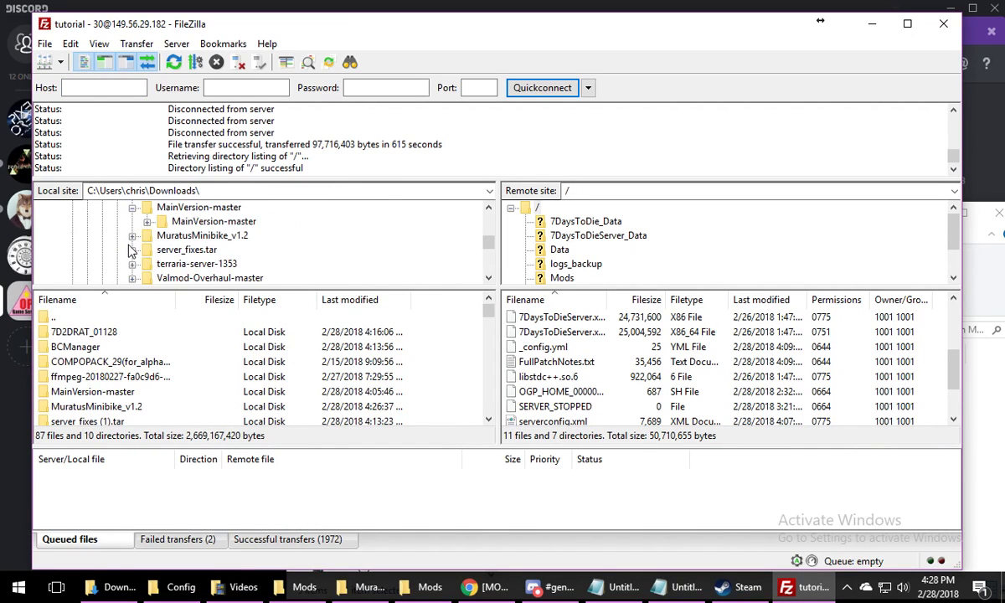
pyautogui.scroll(3, 129, 248)
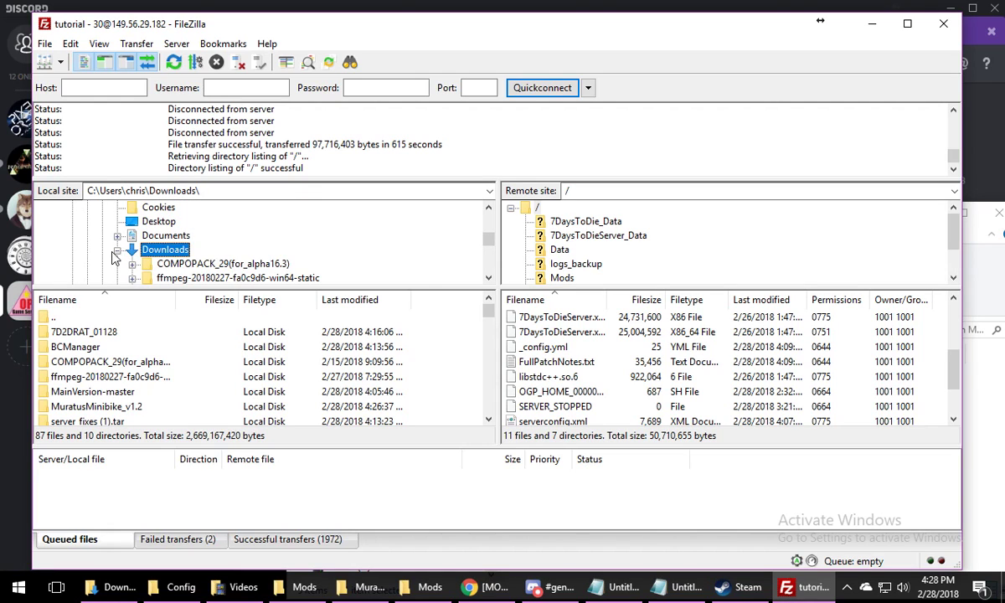
pyautogui.click(117, 250)
pyautogui.click(118, 251)
pyautogui.scroll(-2, 167, 251)
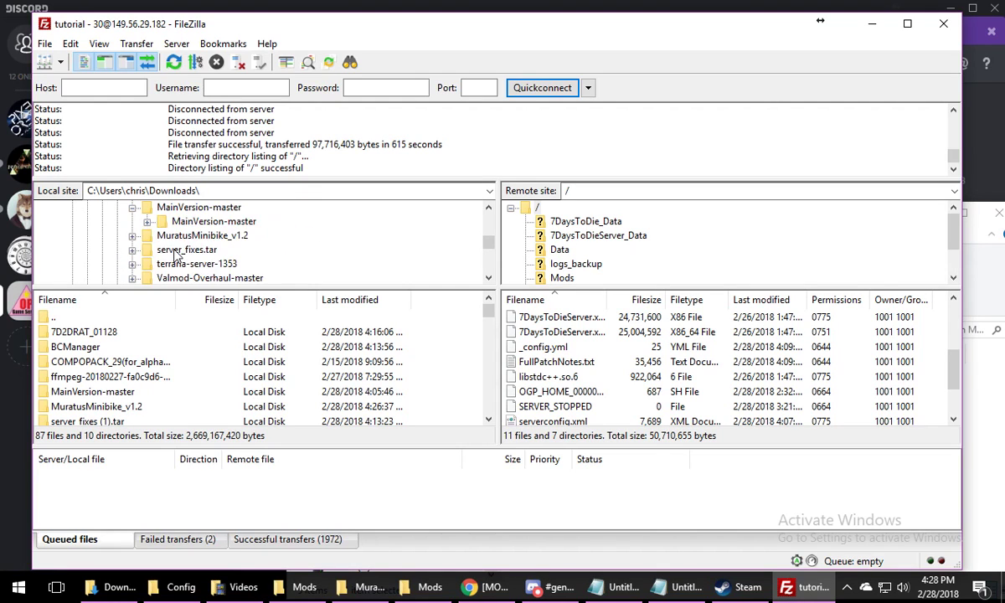
pyautogui.scroll(3, 175, 251)
pyautogui.click(164, 235)
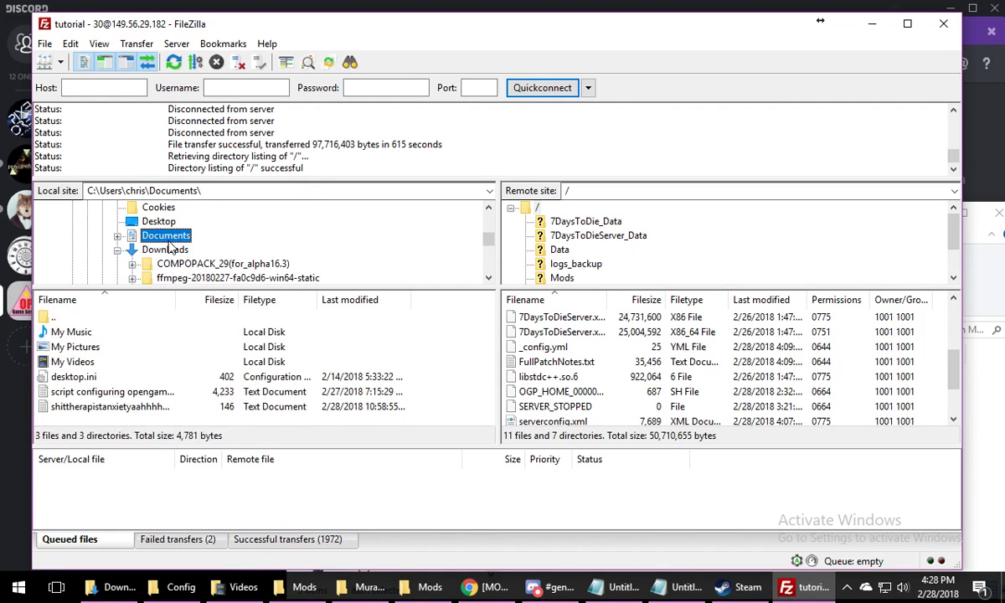
pyautogui.click(167, 249)
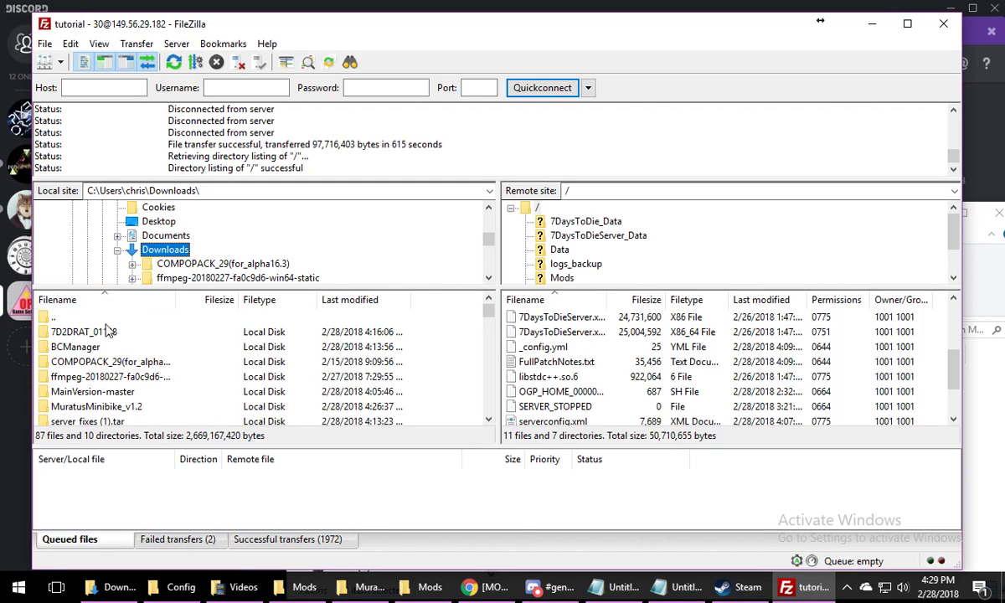
# Open BCManager's Mods folder on the local site and the Mods folder on the remote site
pyautogui.click(85, 348)
pyautogui.doubleClick(85, 348)
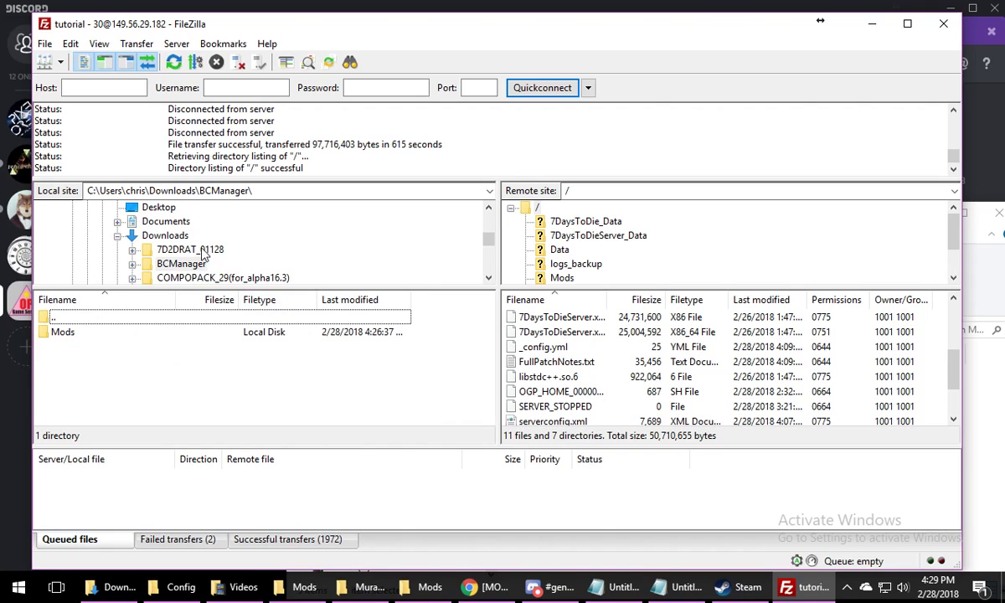
pyautogui.doubleClick(123, 336)
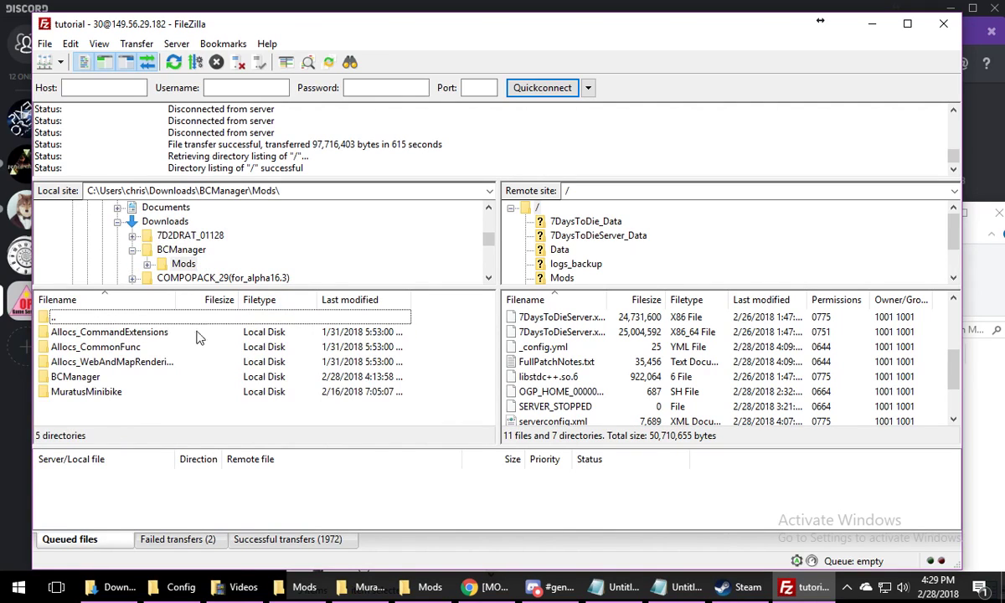
pyautogui.click(146, 335)
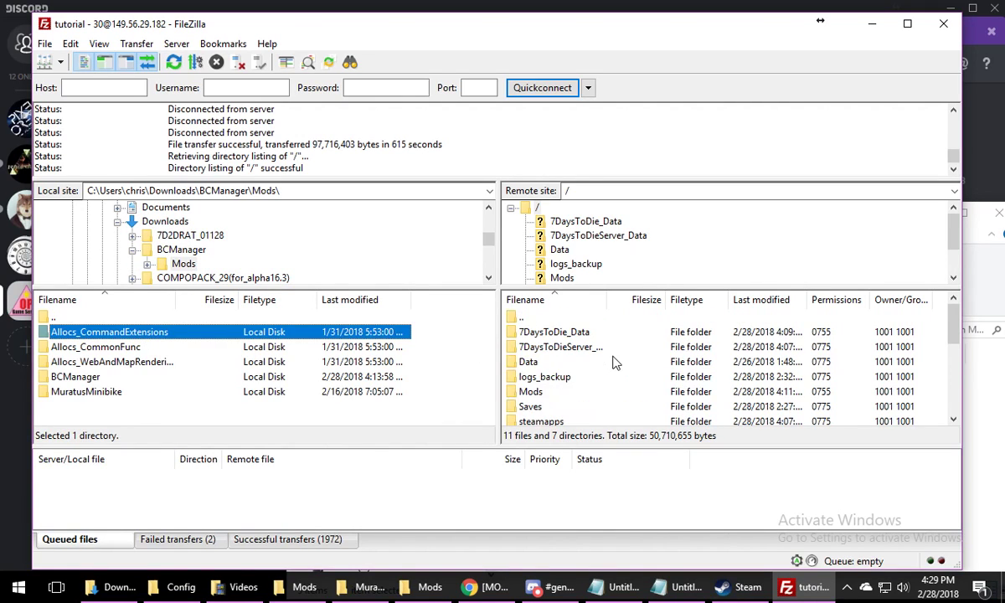
pyautogui.doubleClick(530, 391)
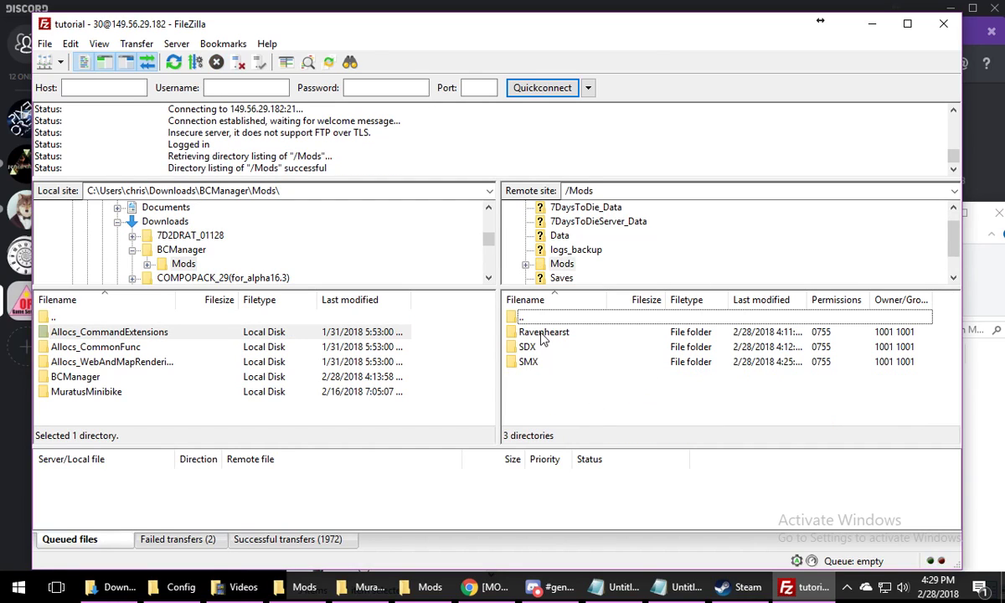
# Upload the three Allocs folders, BCManager and MuratusMinibike to the server's Mods folder
pyautogui.click(101, 332)
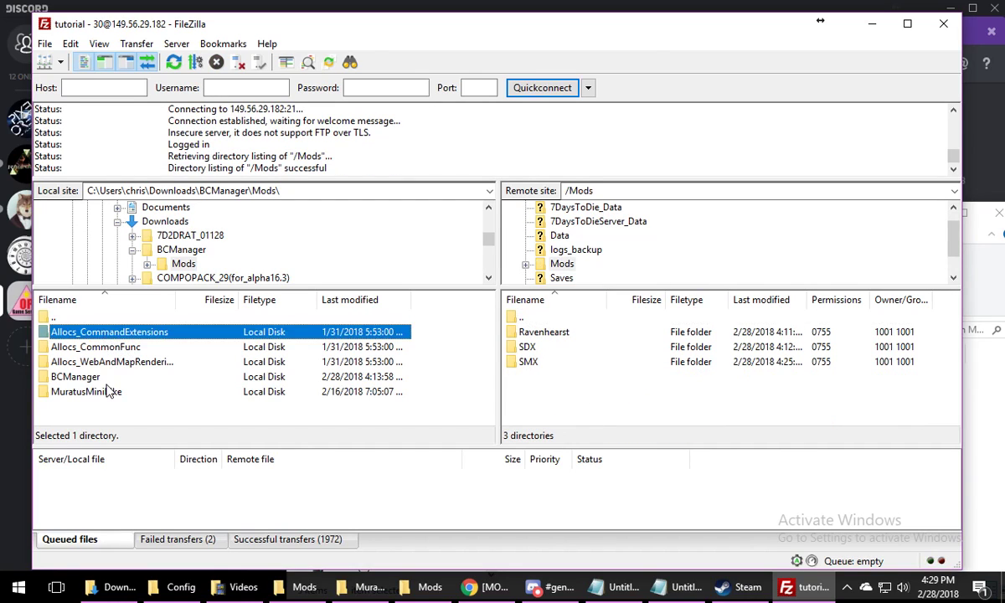
pyautogui.keyDown('shift'); pyautogui.click(109, 391); pyautogui.keyUp('shift')
pyautogui.moveTo(108, 391); pyautogui.dragTo(567, 406)
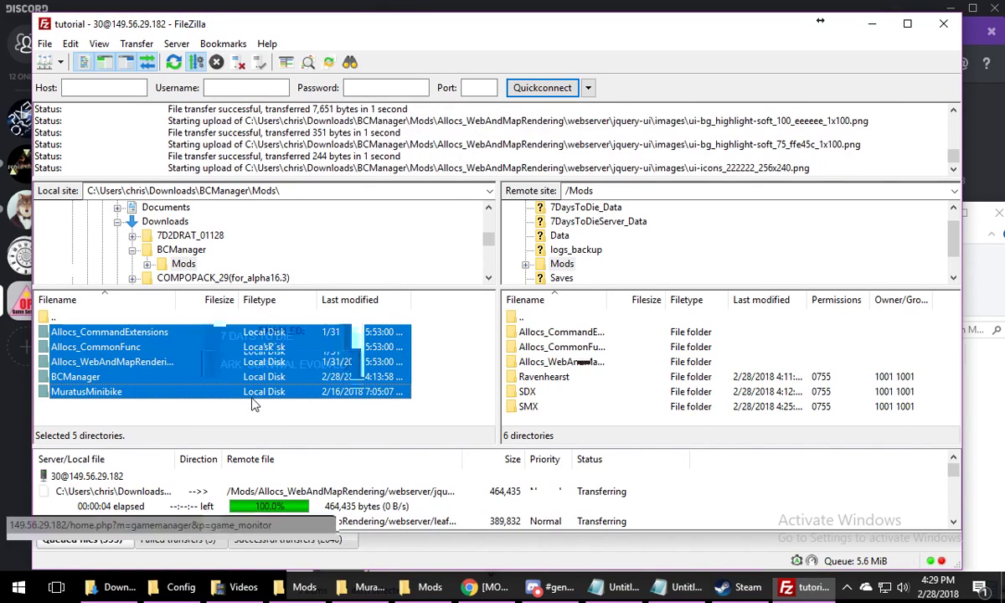
# Switch to Open Game Panel in Chrome and open the 7 Days to Die server Anarchists Are Us - Stable in Game Monitor
pyautogui.click(125, 340)
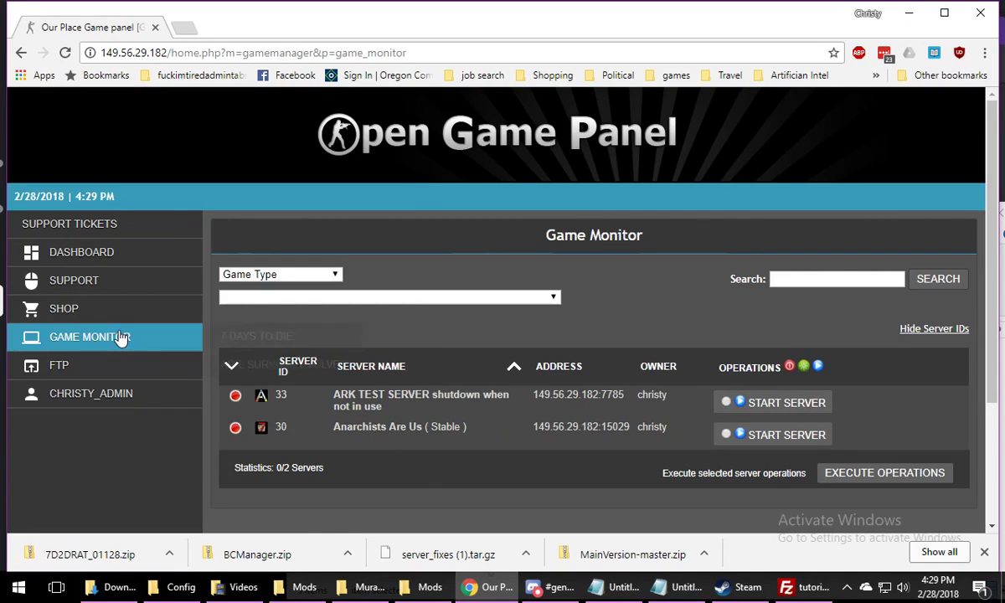
pyautogui.moveTo(123, 338)
pyautogui.moveTo(262, 336)
pyautogui.click(436, 339)
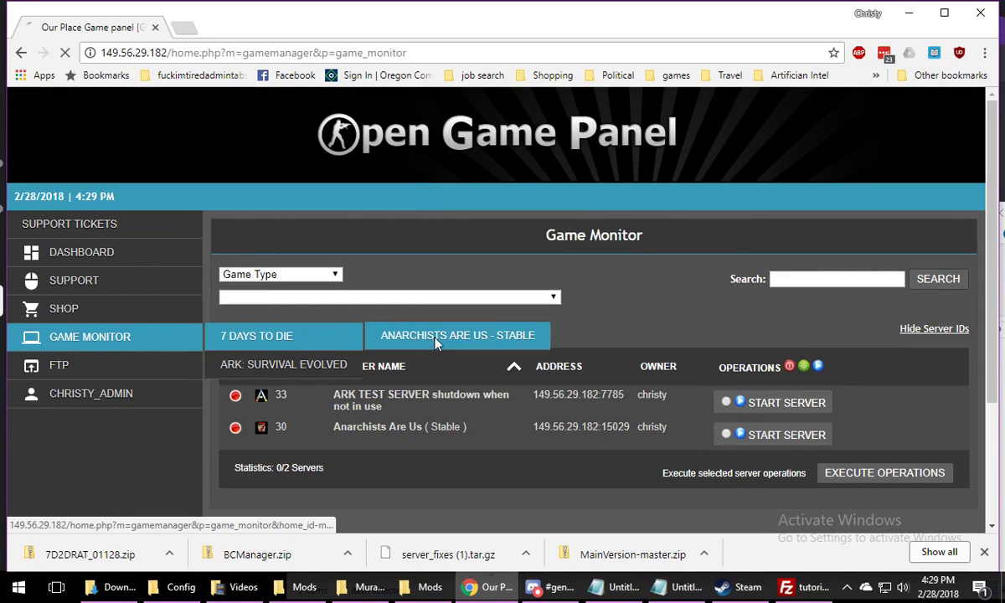
pyautogui.scroll(-3, 615, 356)
pyautogui.scroll(-2, 619, 369)
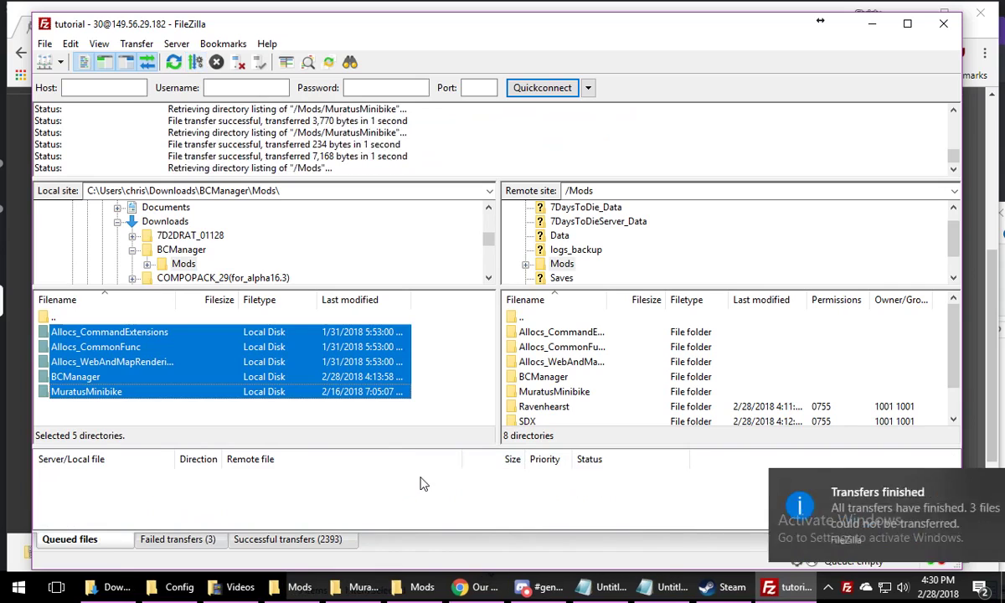
# Close FileZilla once the uploads finish, and open the server's serverconfig.xml for editing in Open Game Panel
pyautogui.click(469, 479)
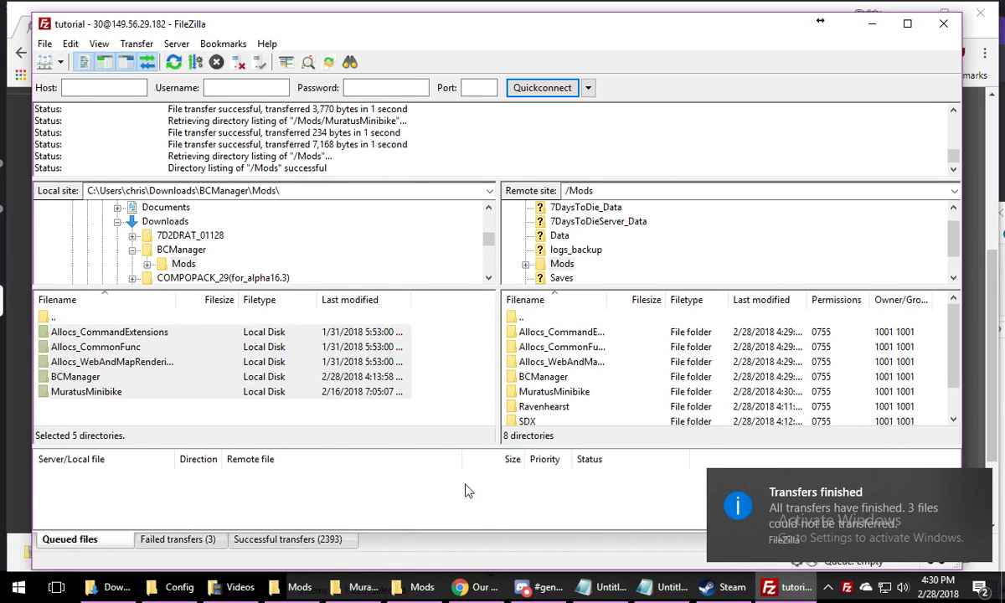
pyautogui.click(942, 23)
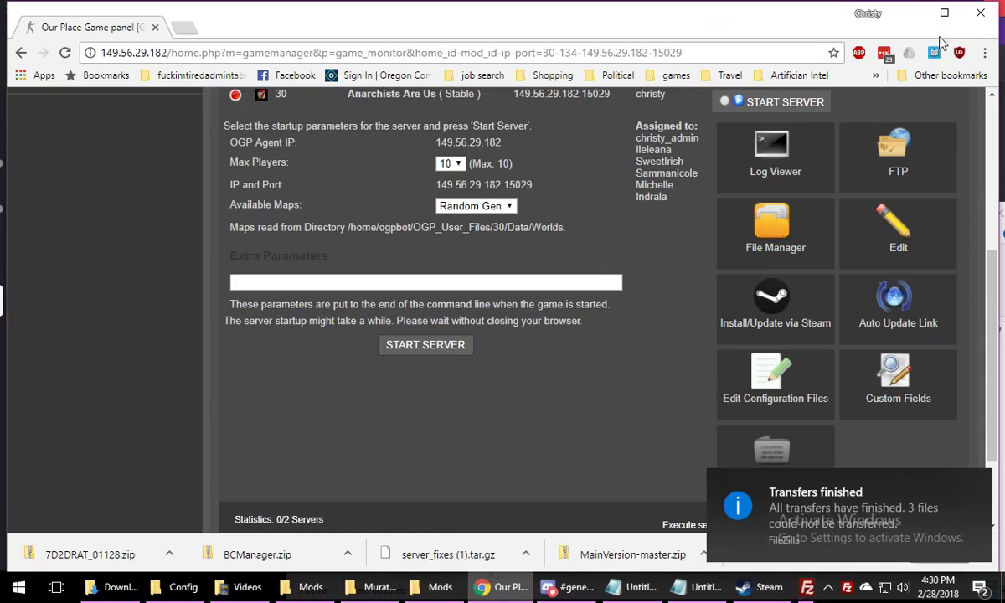
pyautogui.scroll(4, 624, 288)
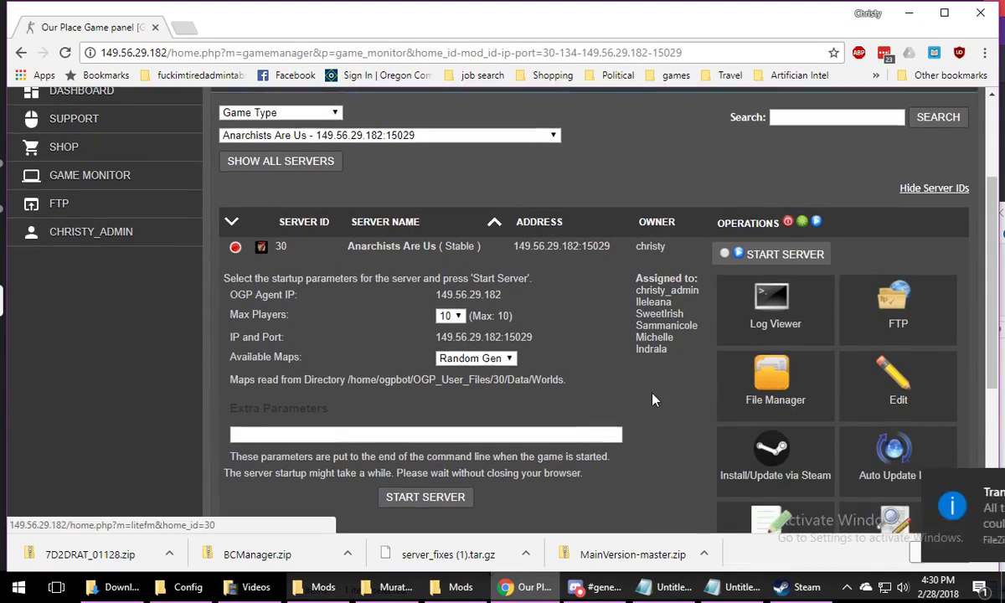
pyautogui.scroll(-3, 777, 398)
pyautogui.click(760, 397)
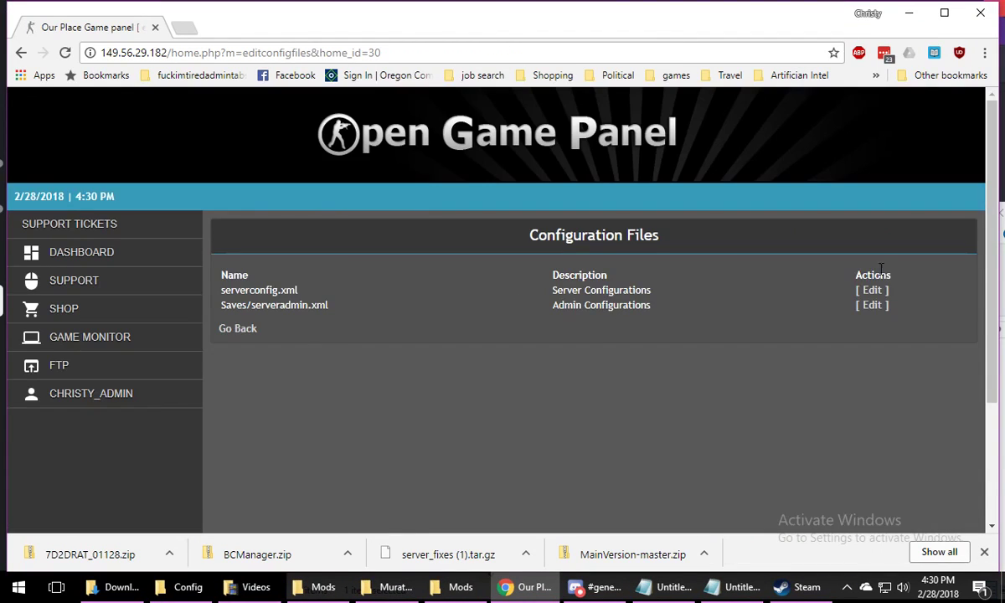
pyautogui.click(871, 289)
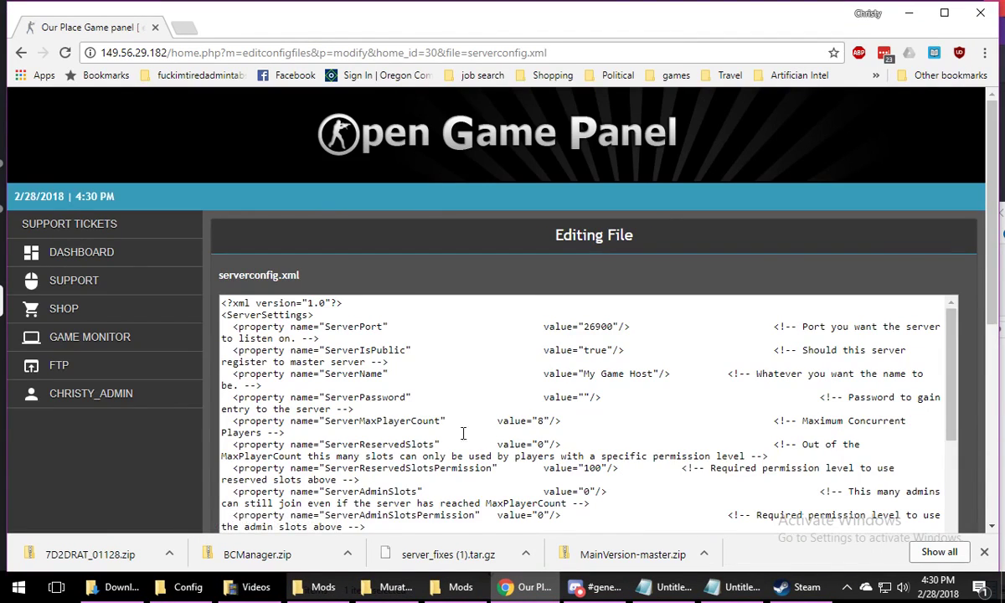
# Set ServerName to WhateverHiServerstuff and fill in the ServerPassword value in serverconfig.xml
pyautogui.scroll(-3, 518, 416)
pyautogui.scroll(2, 600, 391)
pyautogui.moveTo(583, 374); pyautogui.dragTo(645, 377)
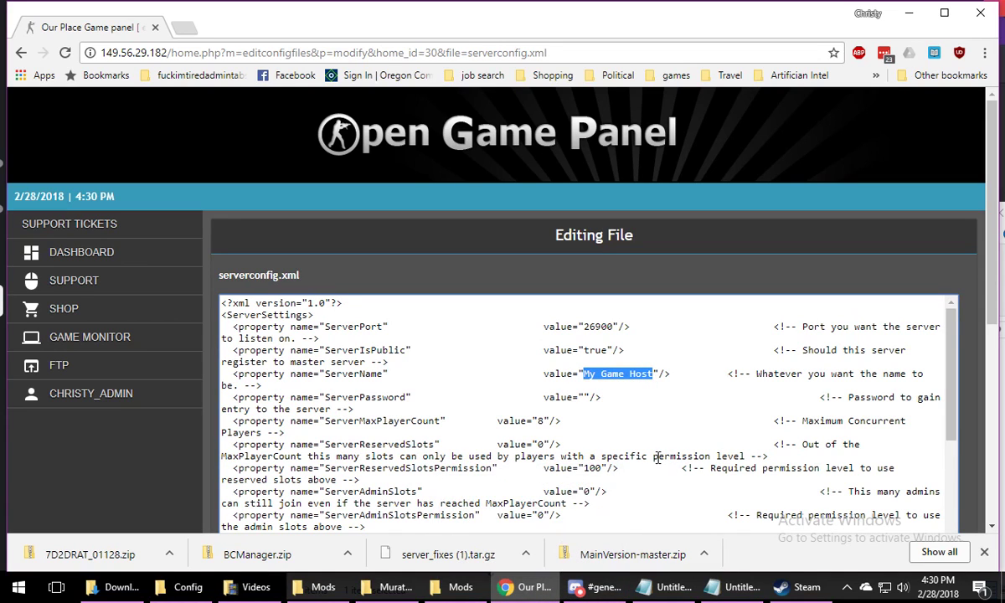
pyautogui.write('Anar')
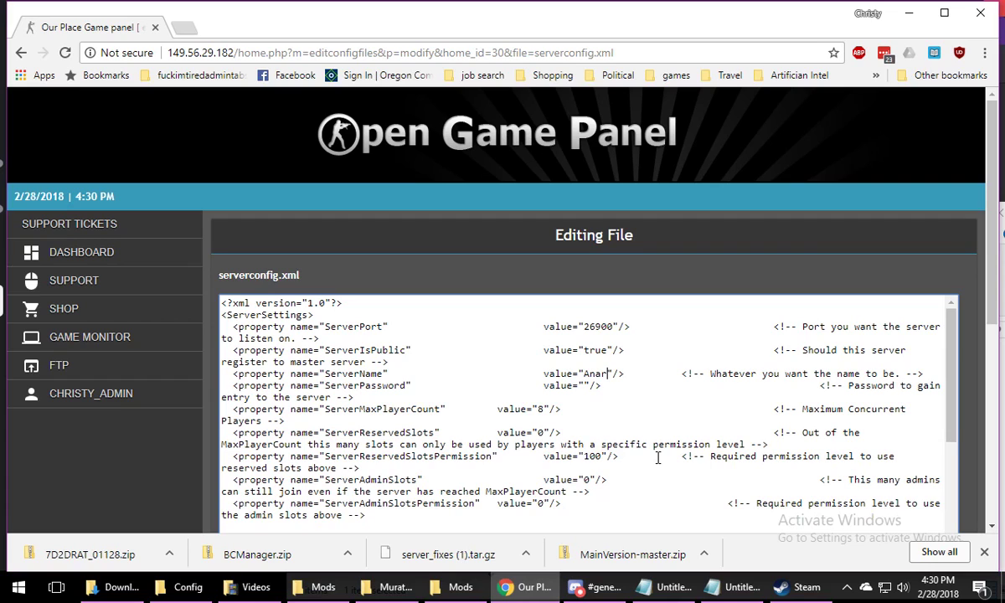
pyautogui.press('BackSpace')
pyautogui.press('BackSpace')
pyautogui.write('Whateve')
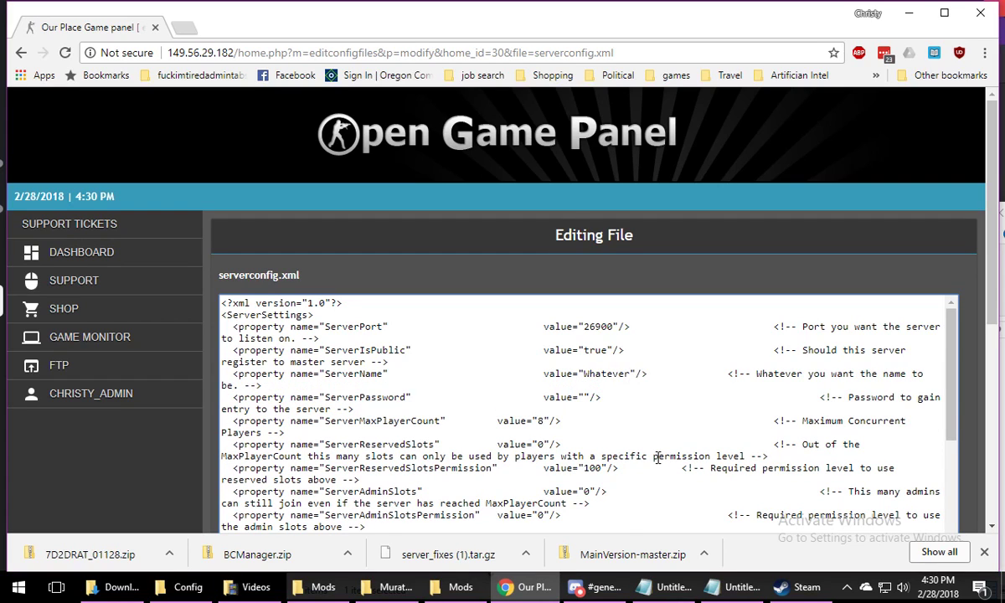
pyautogui.write('rHiserverstuff')
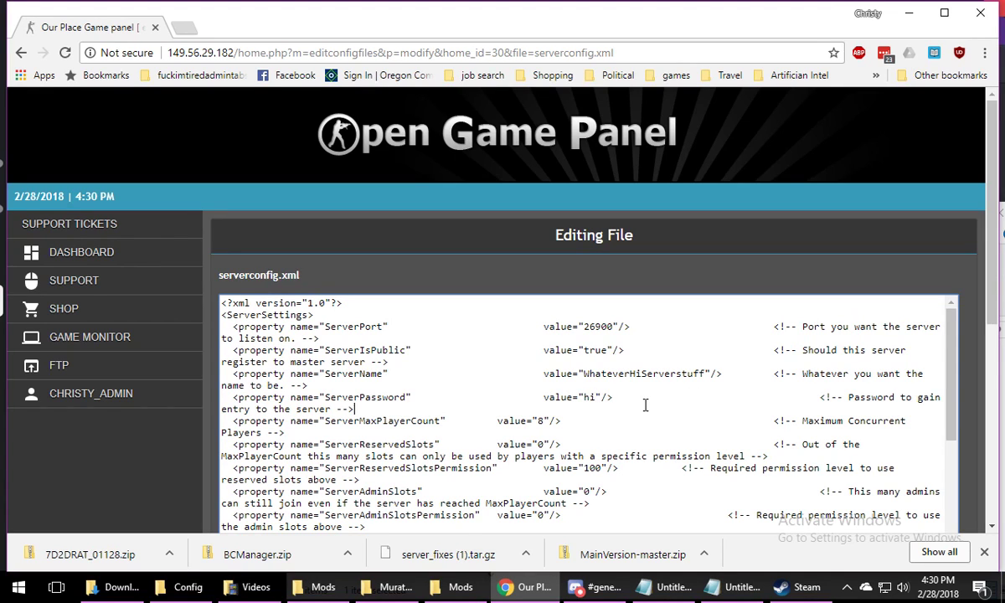
# Replace the ServerDescription value in serverconfig.xml with "Ravenhearst Tutorial"
pyautogui.scroll(-2, 645, 406)
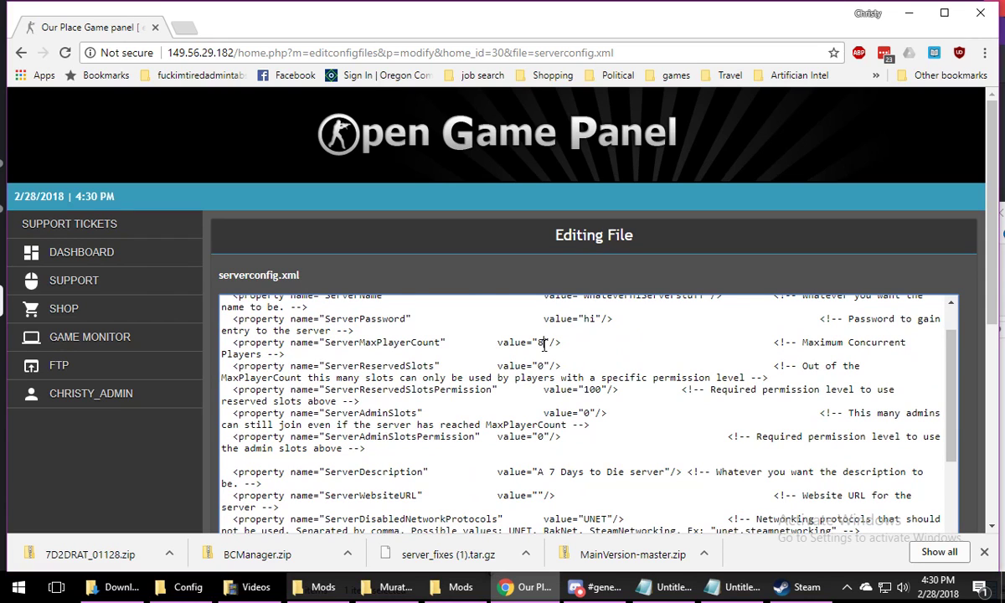
pyautogui.scroll(-2, 546, 387)
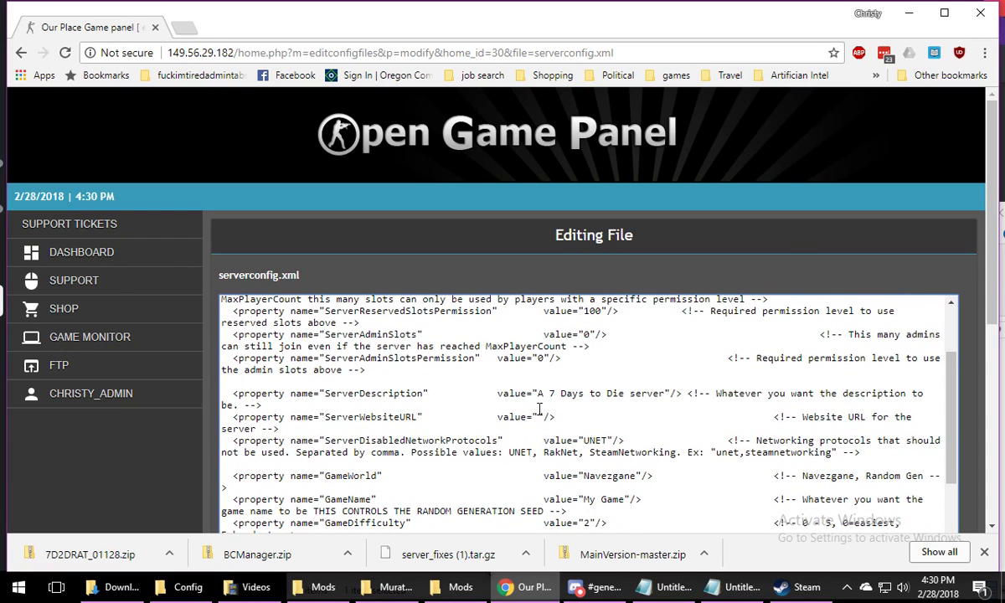
pyautogui.moveTo(539, 394); pyautogui.dragTo(670, 394)
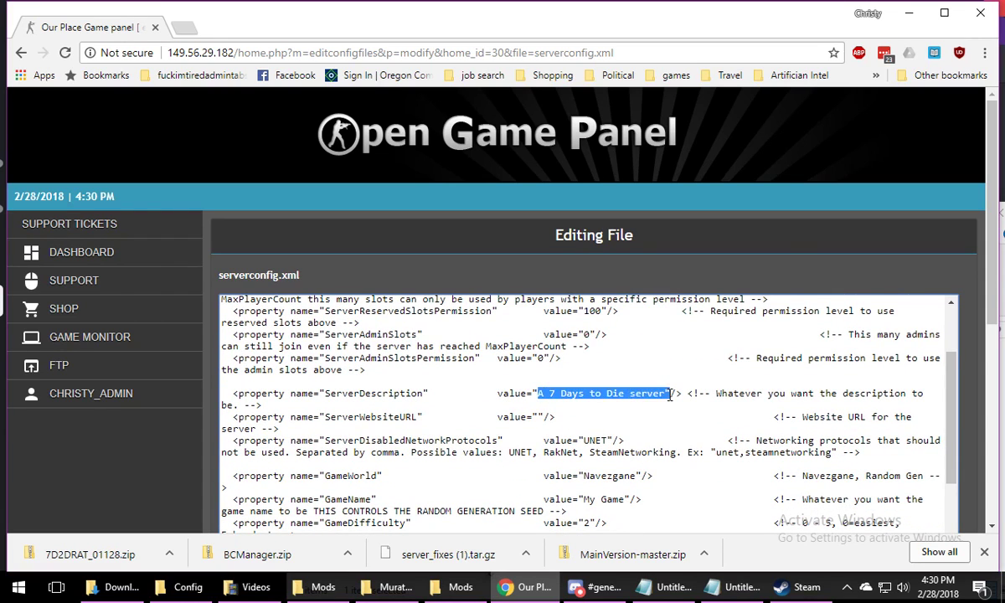
pyautogui.press('BackSpace')
pyautogui.write('Ravenhear')
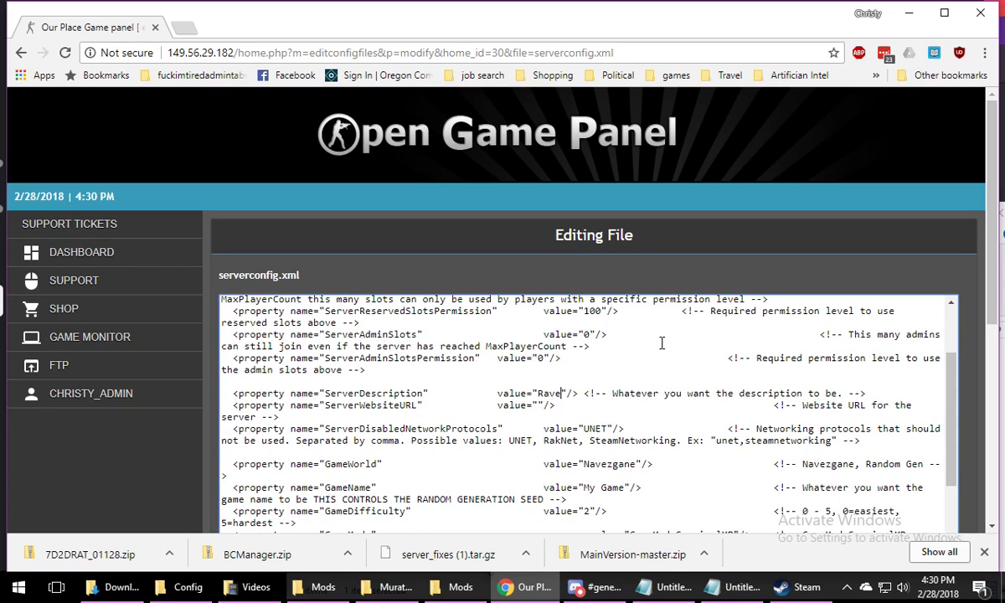
pyautogui.write('st Tutor')
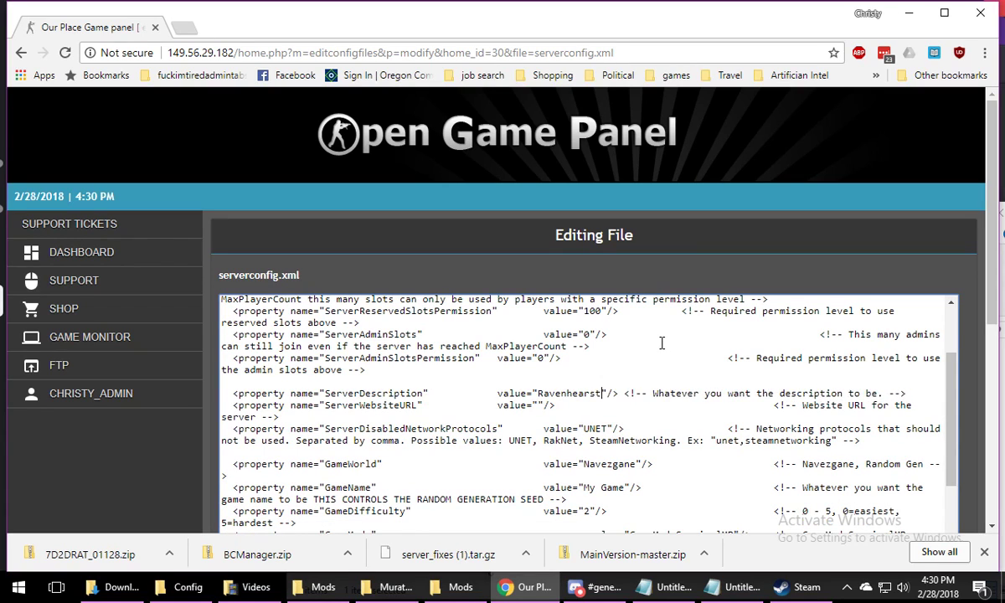
pyautogui.write('ial')
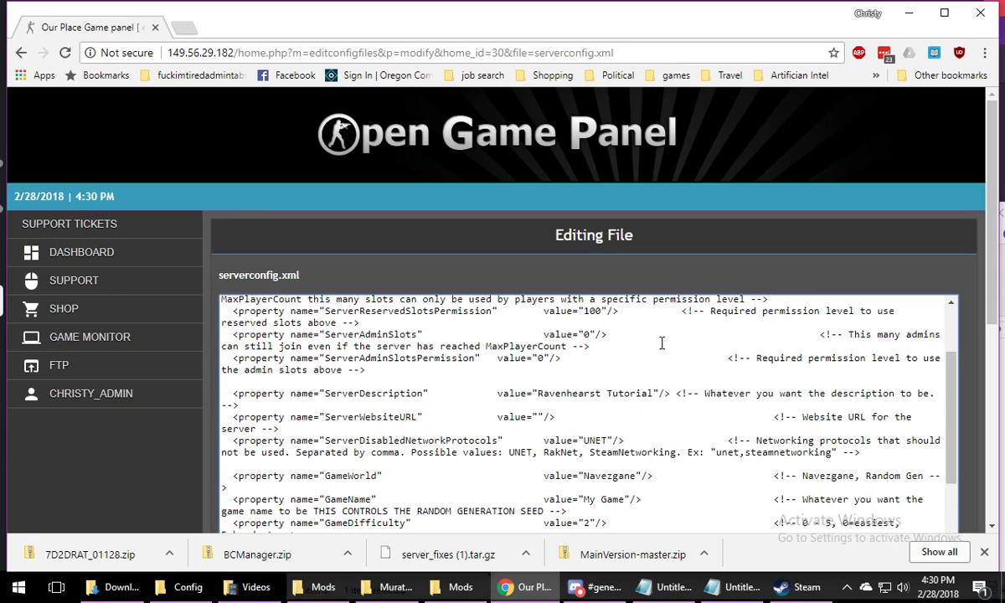
# Set the DropOnDeath value to 4 in serverconfig.xml
pyautogui.scroll(-2, 678, 348)
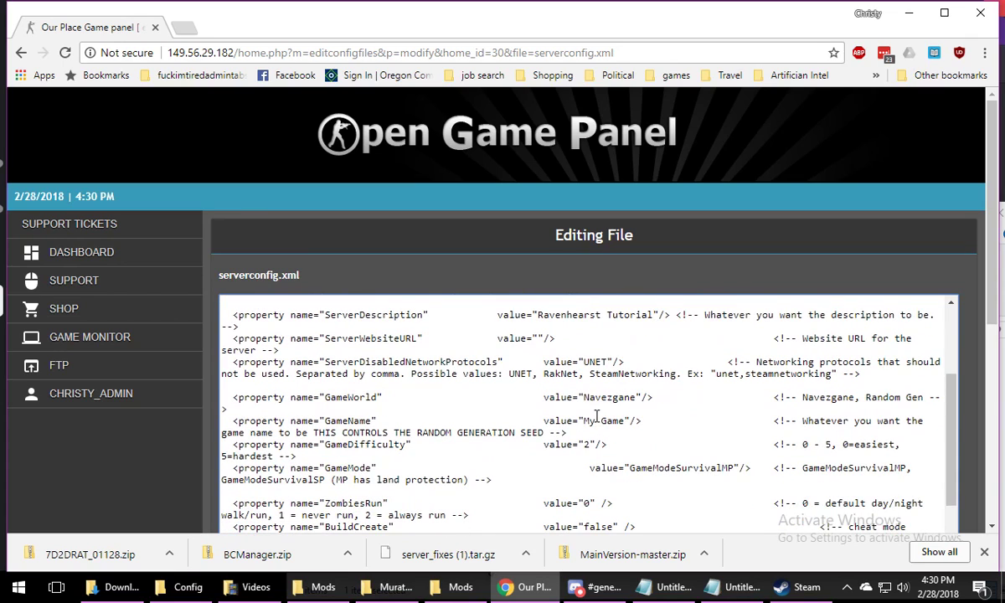
pyautogui.moveTo(583, 400); pyautogui.dragTo(638, 398)
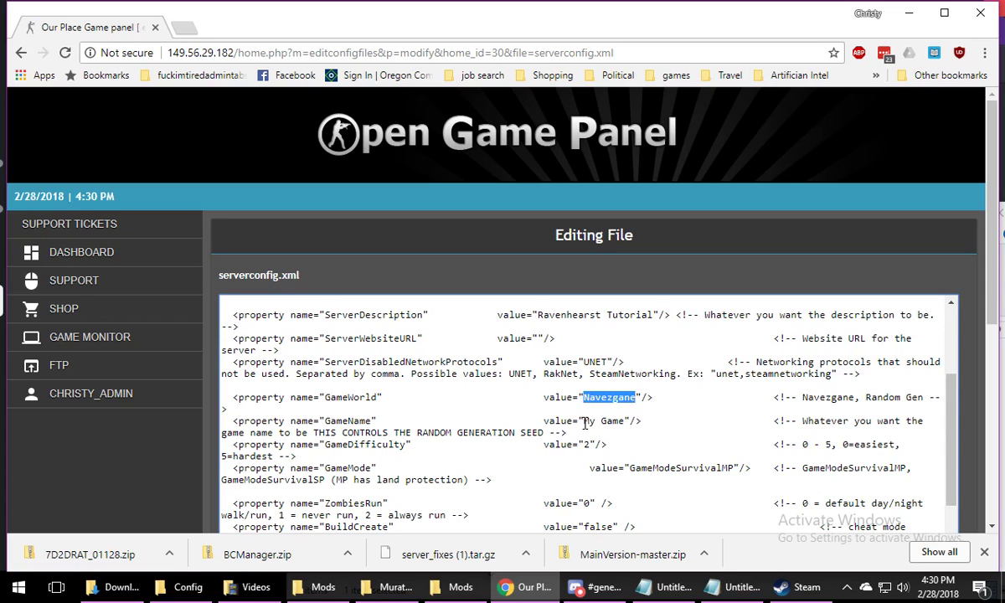
pyautogui.scroll(-2, 628, 437)
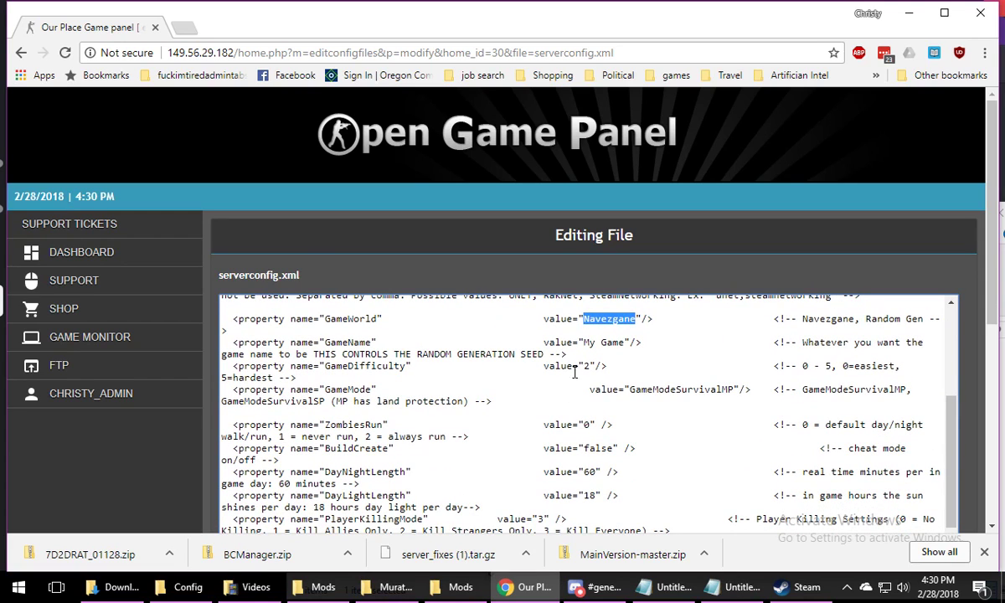
pyautogui.click(585, 366)
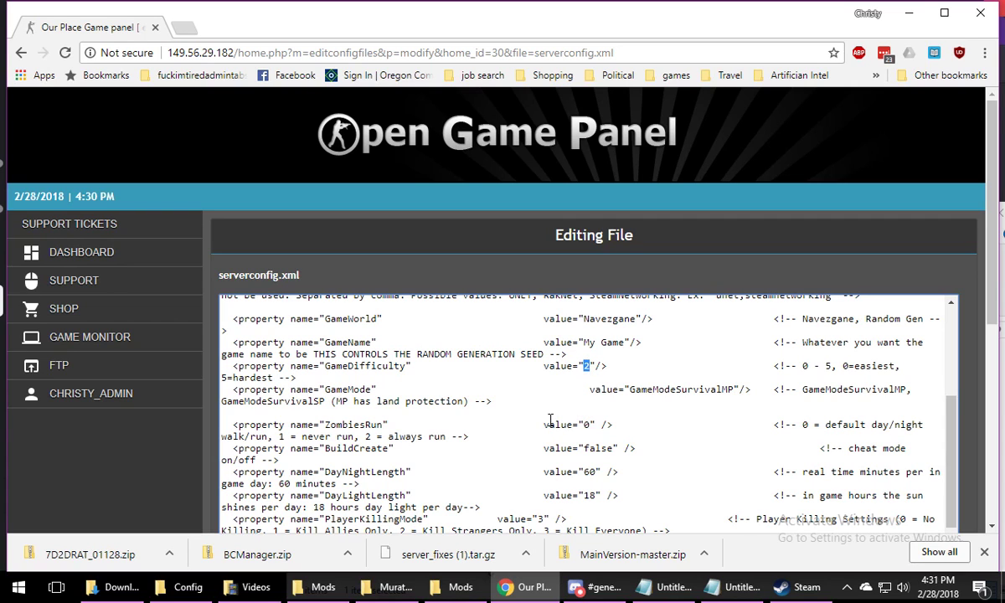
pyautogui.scroll(-2, 550, 418)
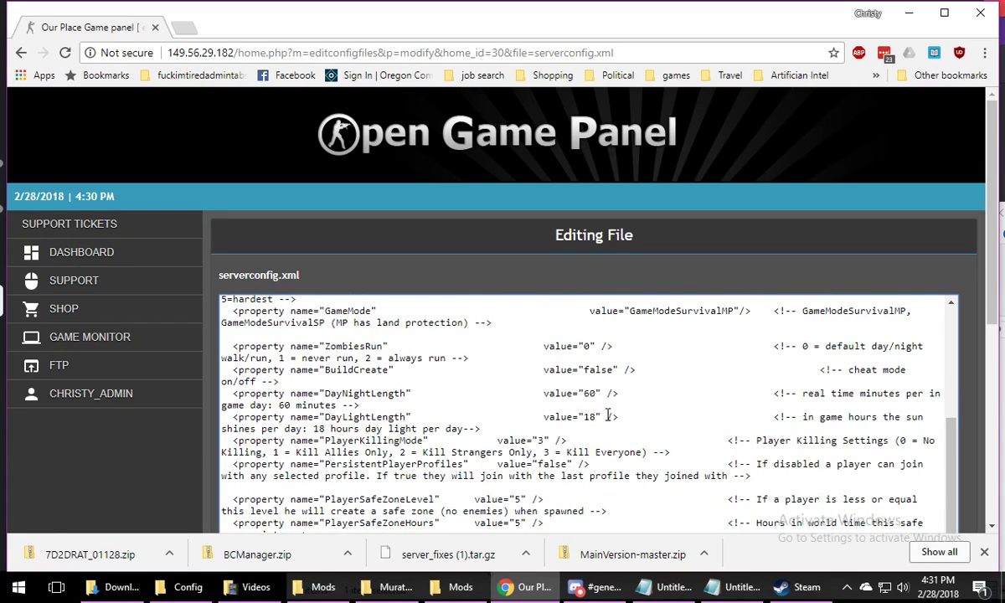
pyautogui.scroll(-2, 598, 393)
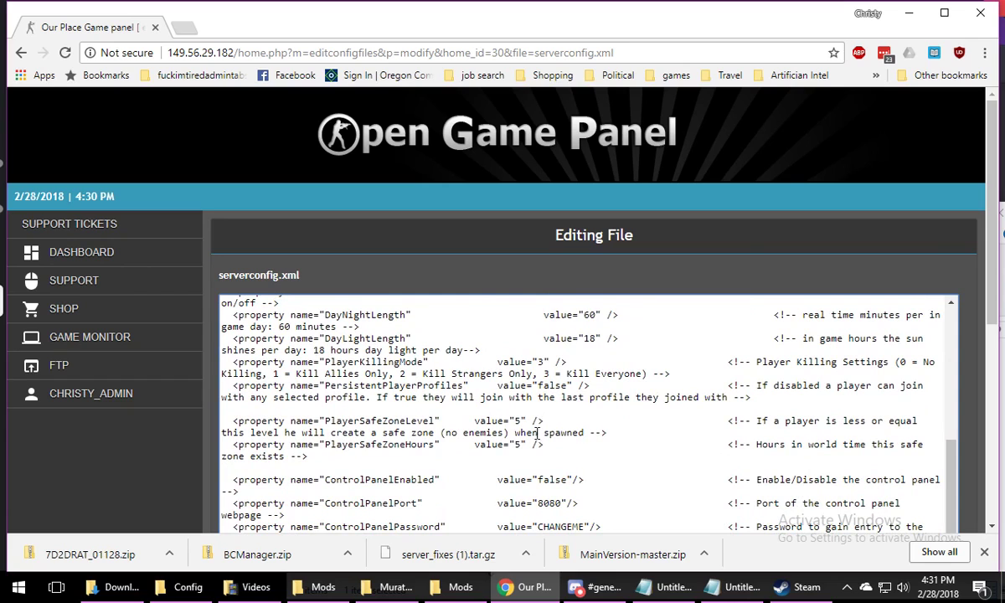
pyautogui.scroll(-2, 586, 414)
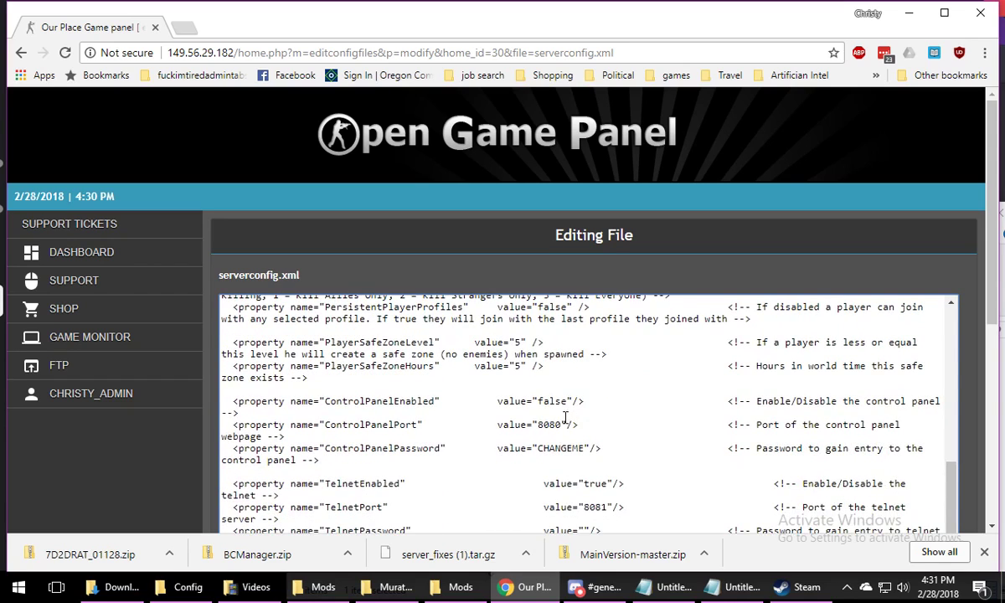
pyautogui.scroll(-4, 565, 416)
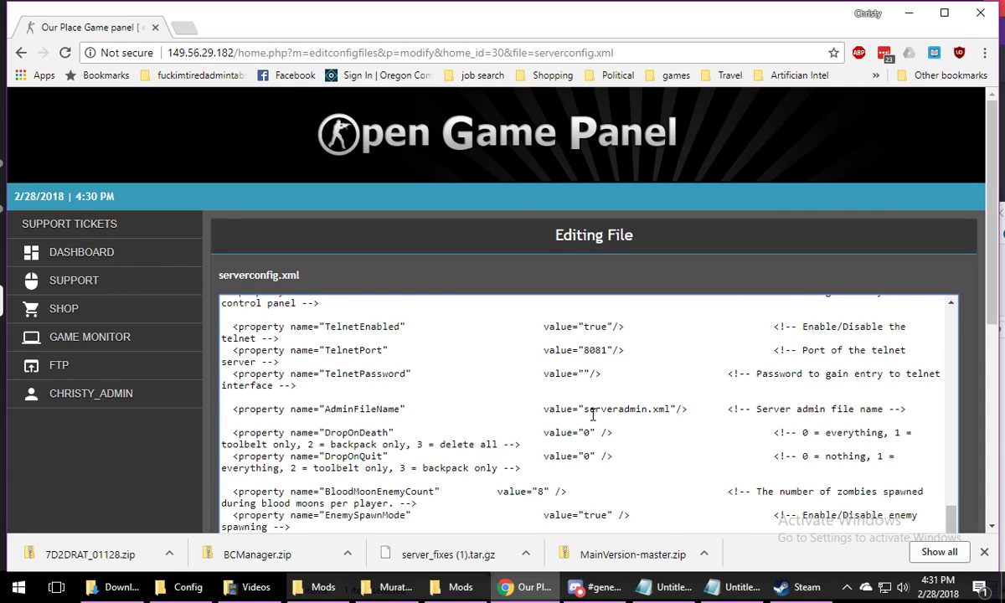
pyautogui.scroll(-2, 592, 414)
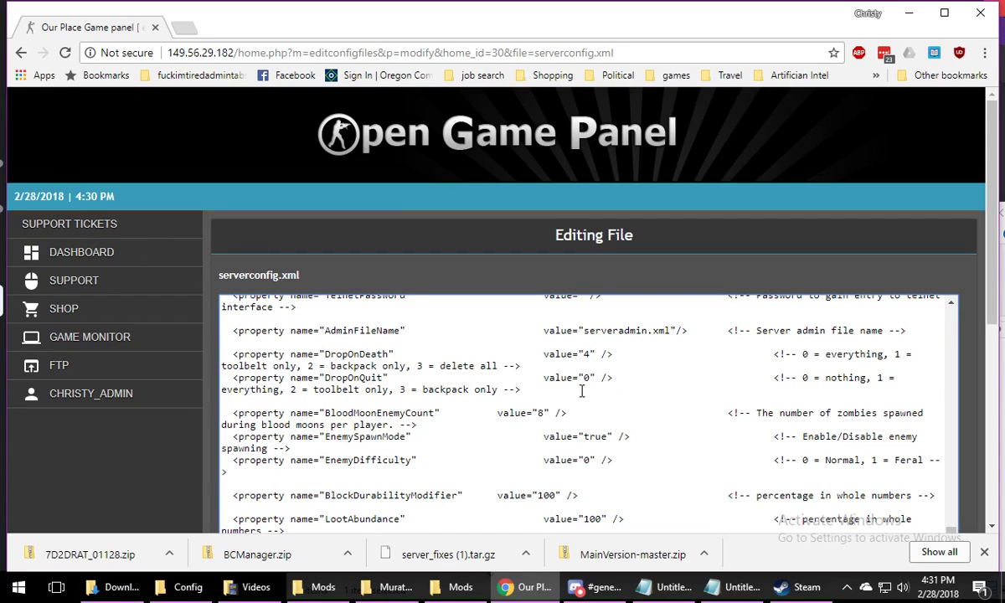
# Set MaxSpawnedZombies to 120 and MaxSpawnedAnimals to 200 in serverconfig.xml, and save the file
pyautogui.scroll(-2, 607, 394)
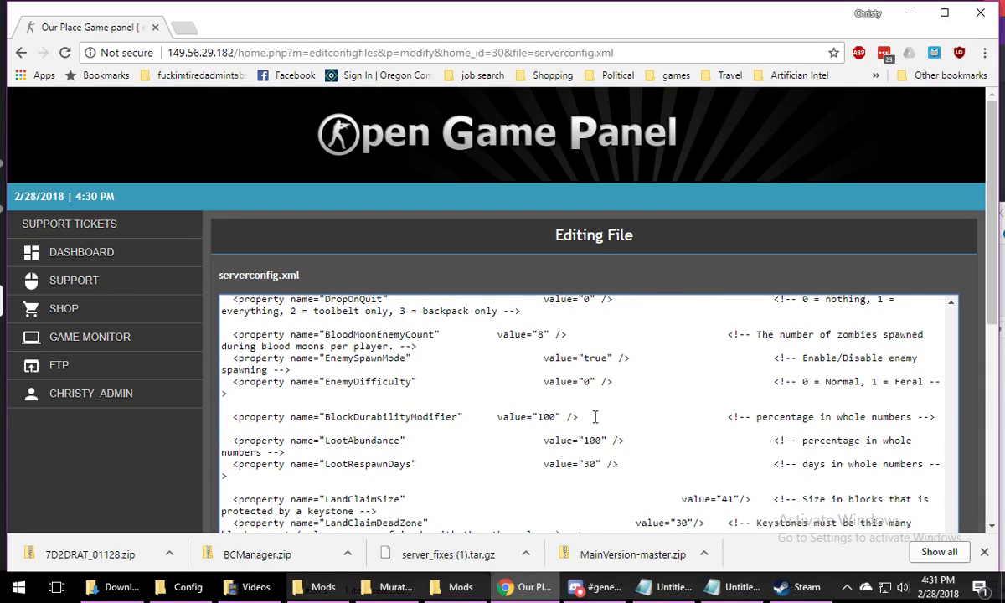
pyautogui.scroll(-2, 594, 416)
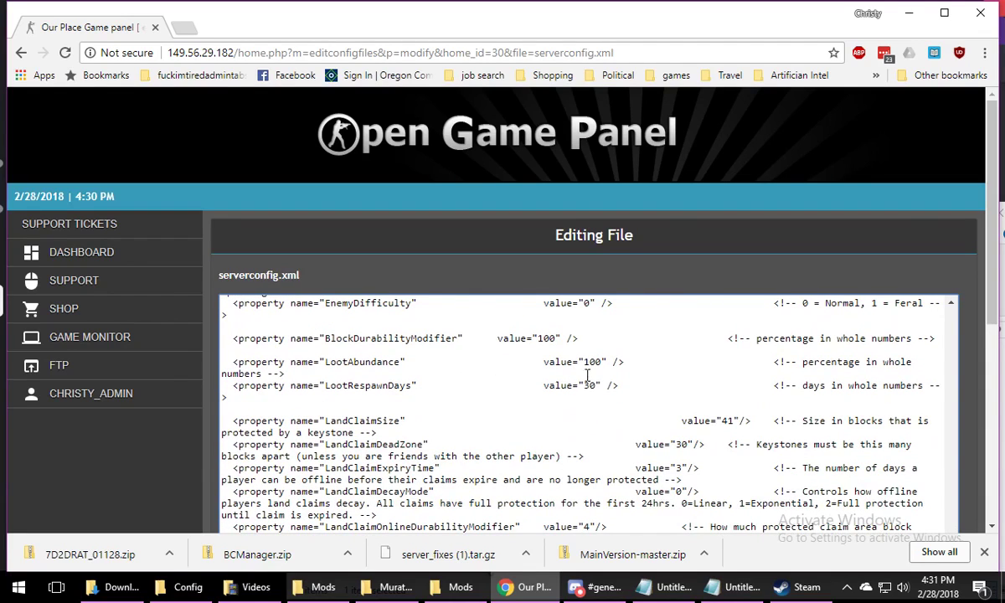
pyautogui.scroll(-2, 587, 374)
pyautogui.scroll(-2, 577, 410)
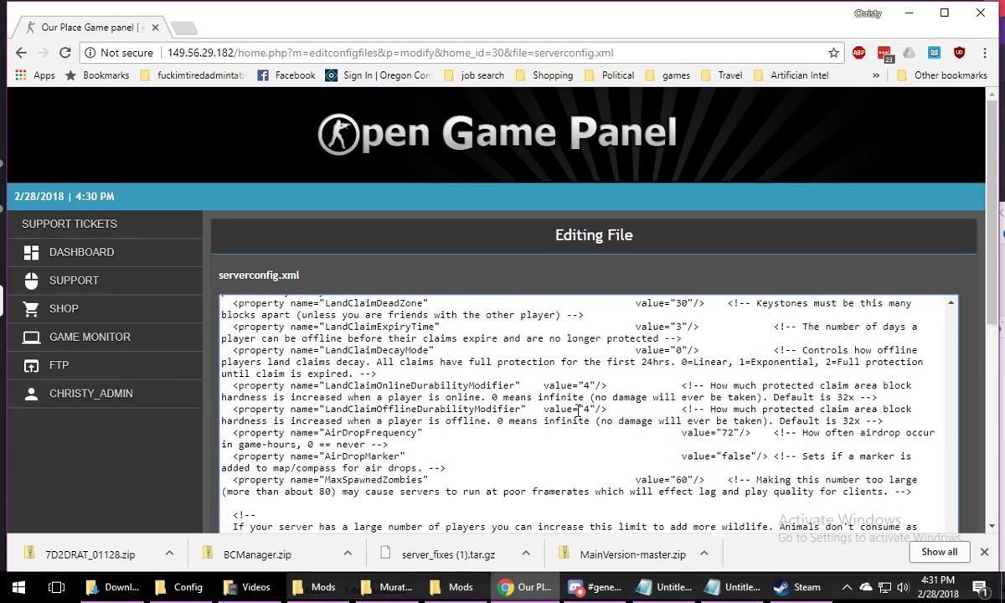
pyautogui.scroll(-2, 582, 412)
pyautogui.scroll(-5, 592, 411)
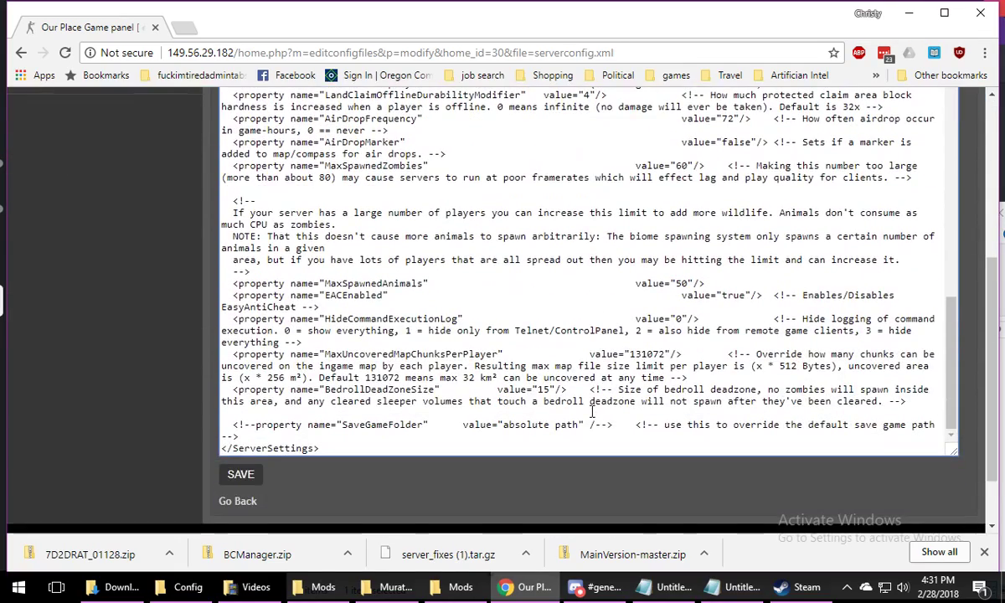
pyautogui.scroll(1, 594, 377)
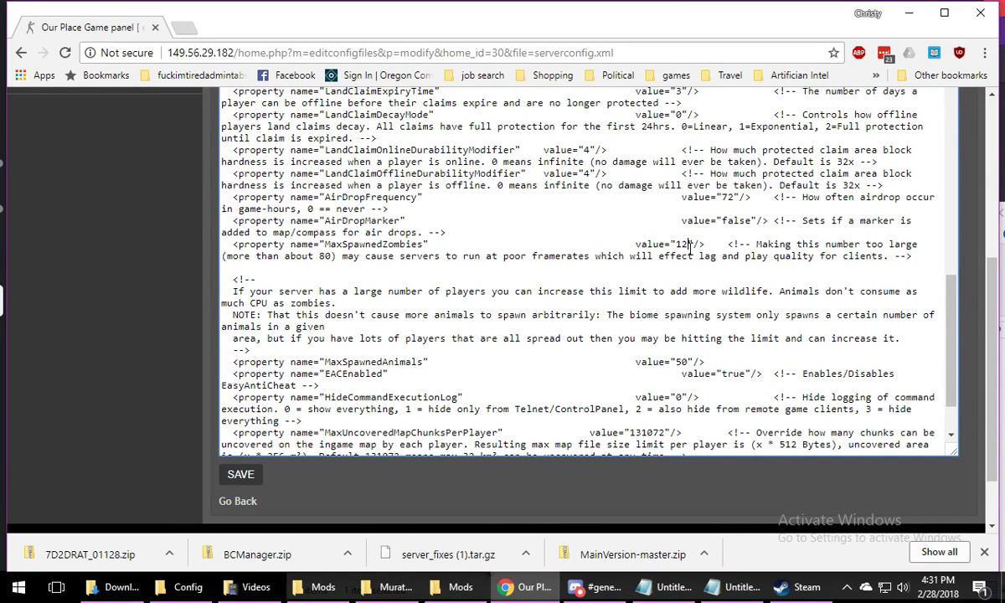
pyautogui.write('0')
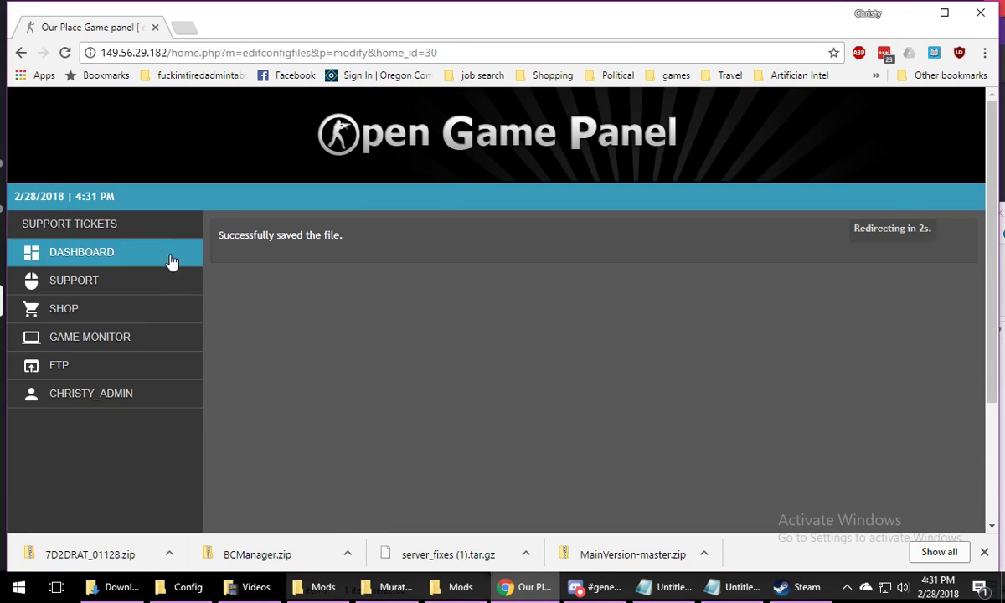
# Open the 7 Days to Die server Anarchists Are Us - Stable in Game Monitor
pyautogui.moveTo(136, 338)
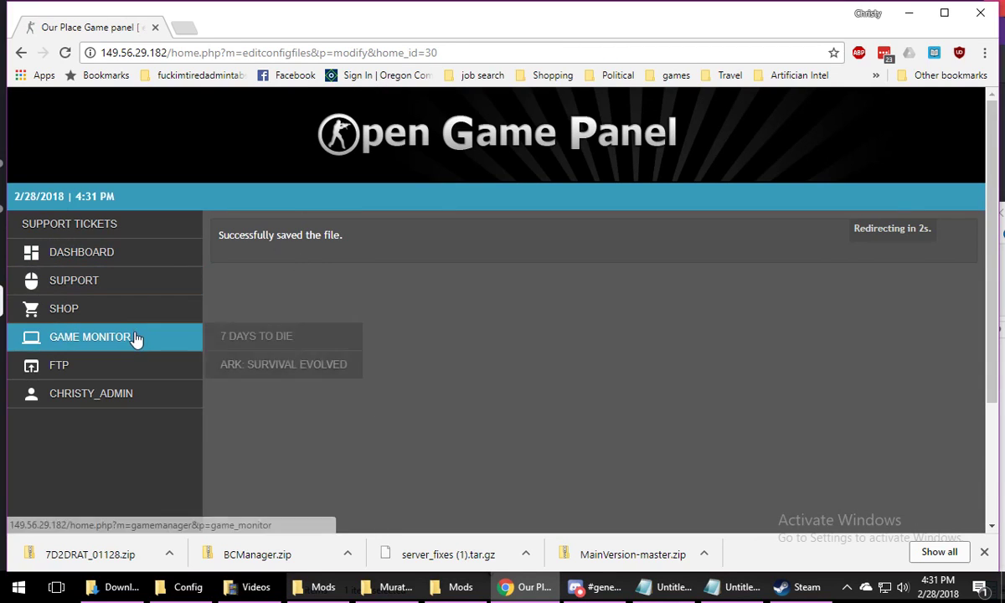
pyautogui.moveTo(362, 344)
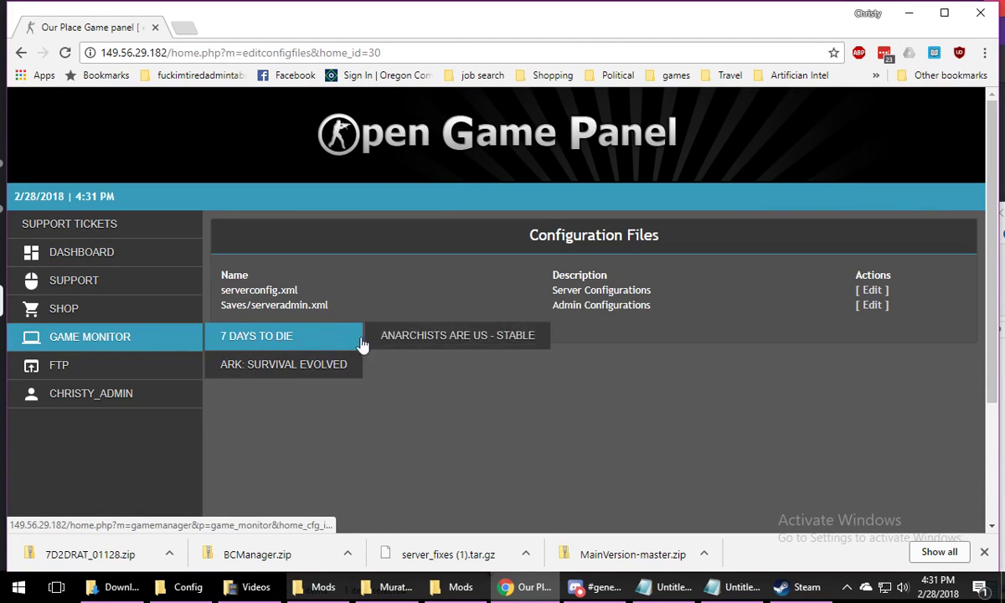
pyautogui.click(402, 338)
pyautogui.scroll(-3, 670, 326)
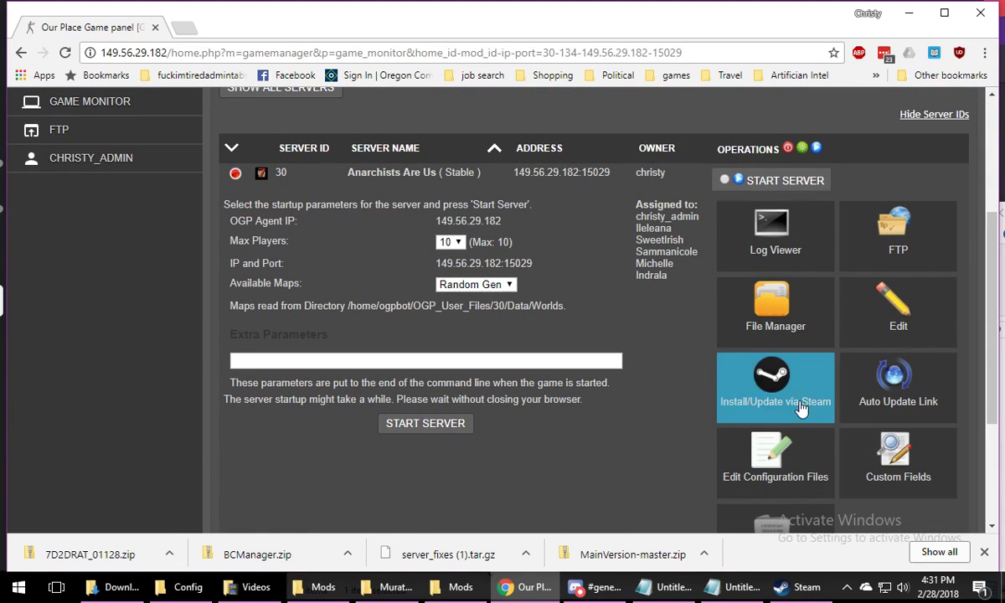
pyautogui.scroll(-2, 837, 381)
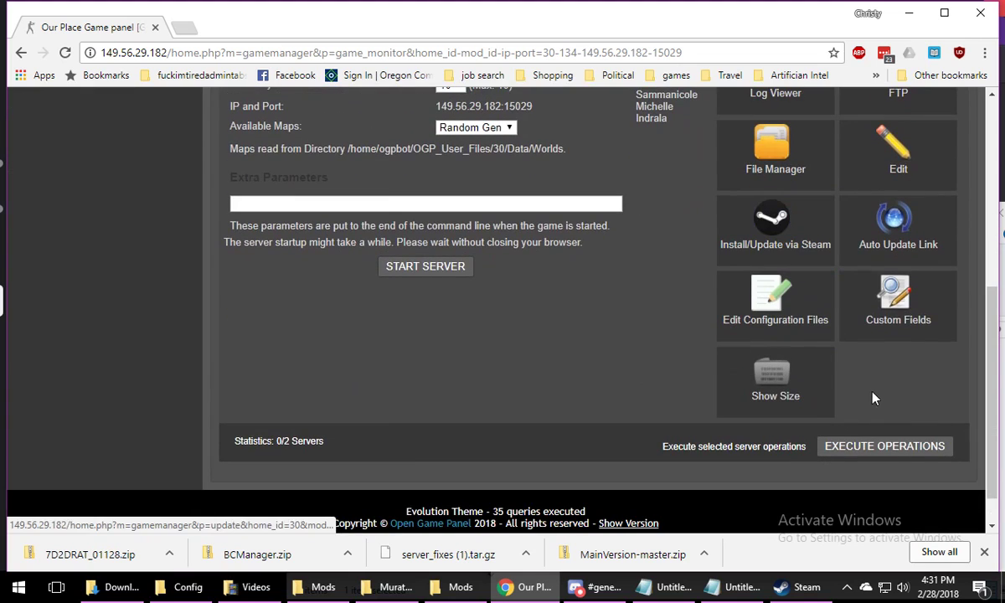
pyautogui.scroll(1, 902, 294)
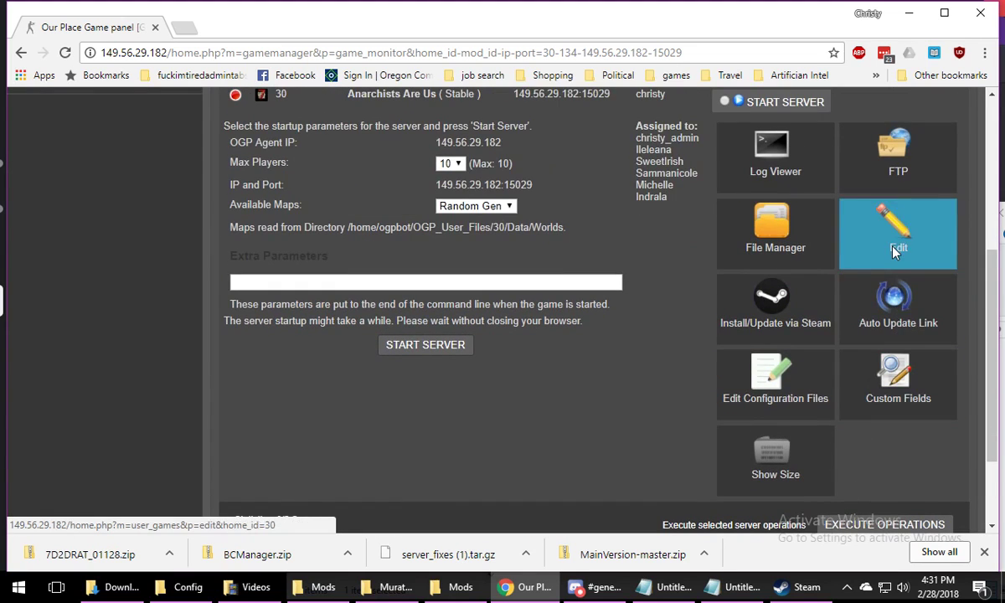
# Open the server's edit page, resubmit the game server name Anarchists Are Us and return to Game Monitor
pyautogui.click(837, 230)
pyautogui.scroll(-4, 289, 335)
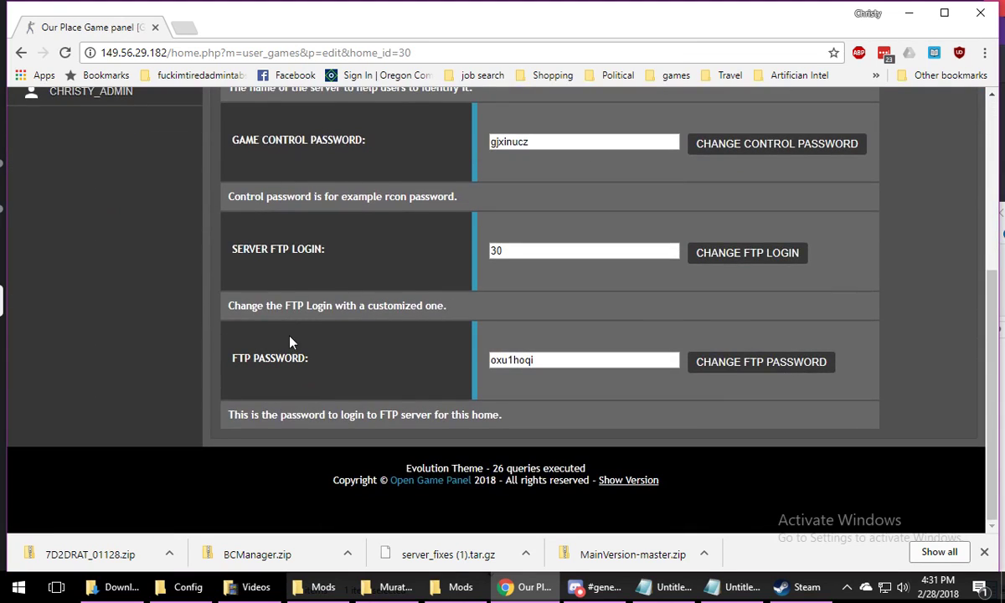
pyautogui.scroll(3, 289, 335)
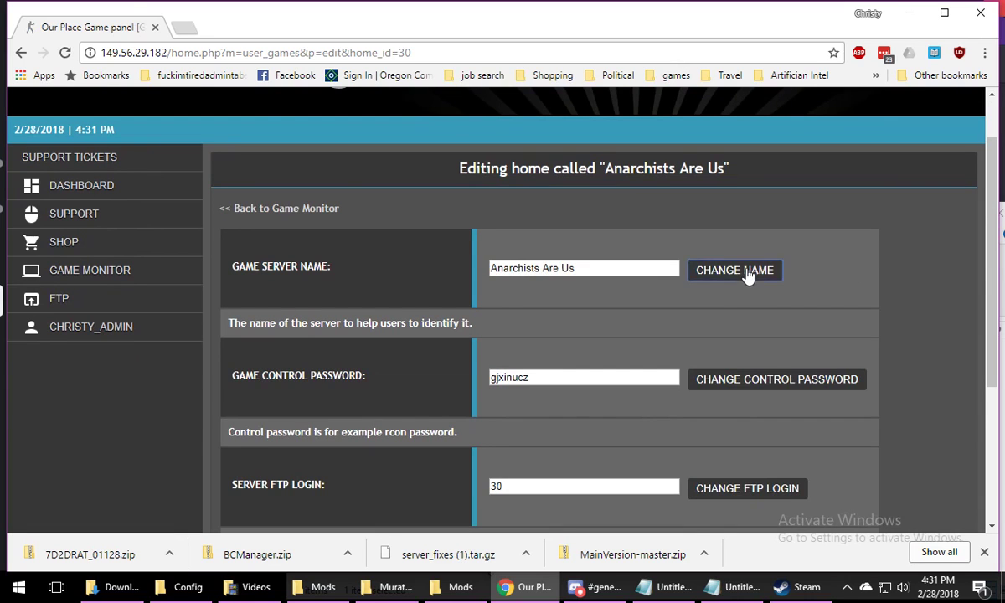
pyautogui.click(745, 271)
pyautogui.click(276, 235)
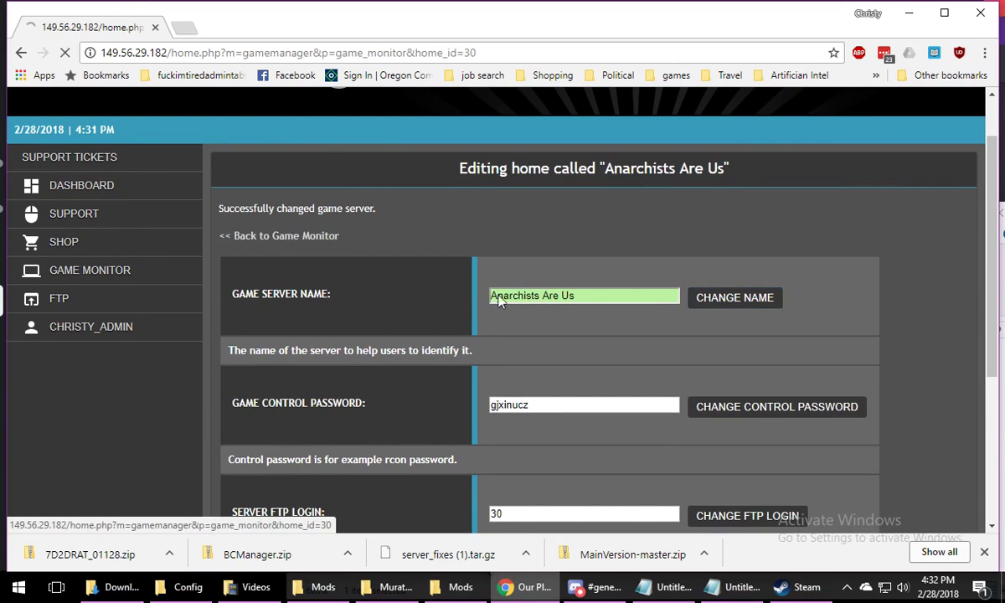
# Set the Game Name to Tutorial2fun in the server's Custom Fields and update the settings
pyautogui.scroll(-5, 775, 280)
pyautogui.scroll(-2, 776, 281)
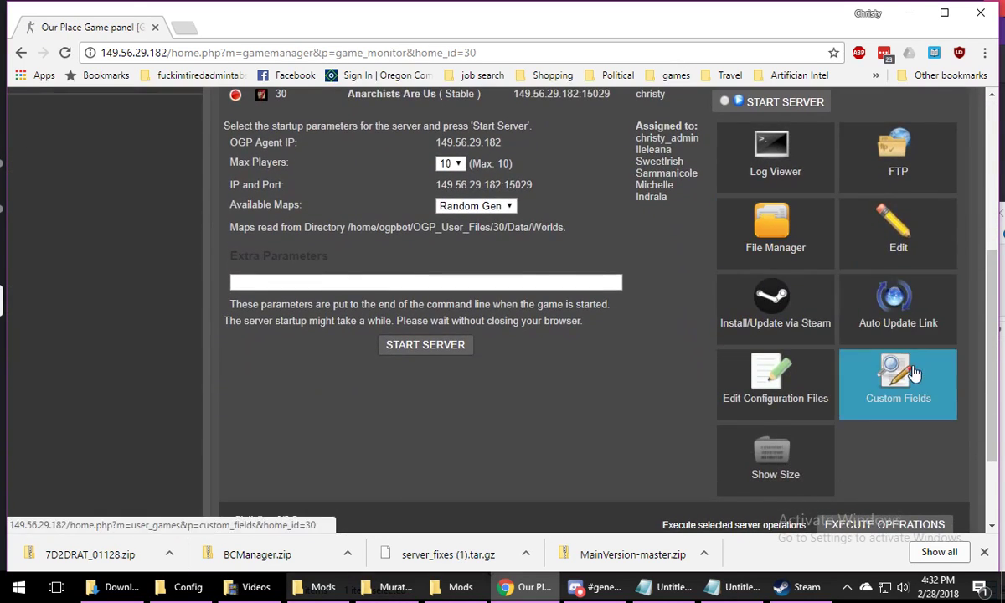
pyautogui.click(887, 398)
pyautogui.scroll(-4, 513, 300)
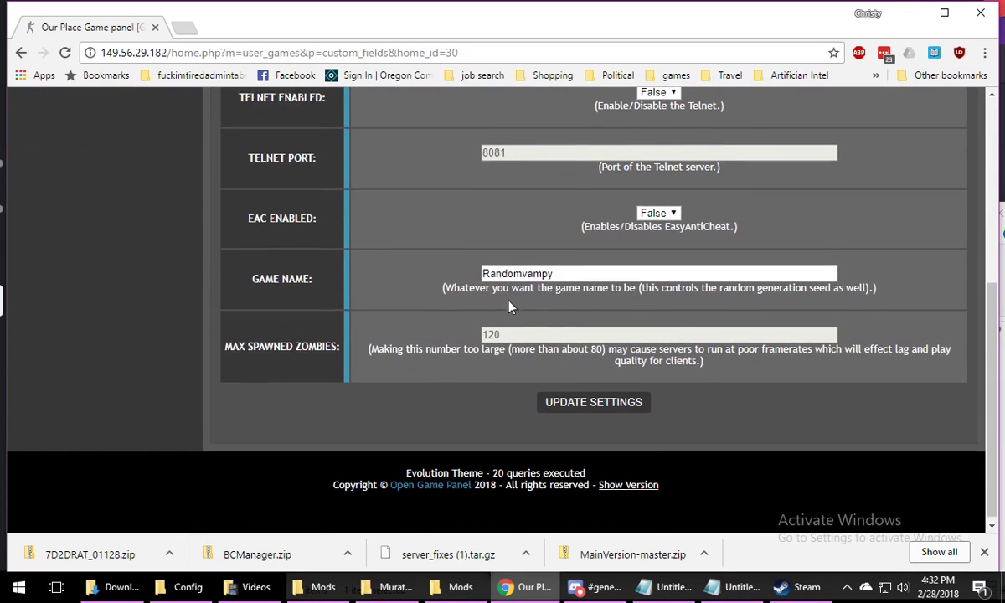
pyautogui.moveTo(566, 269); pyautogui.dragTo(411, 263)
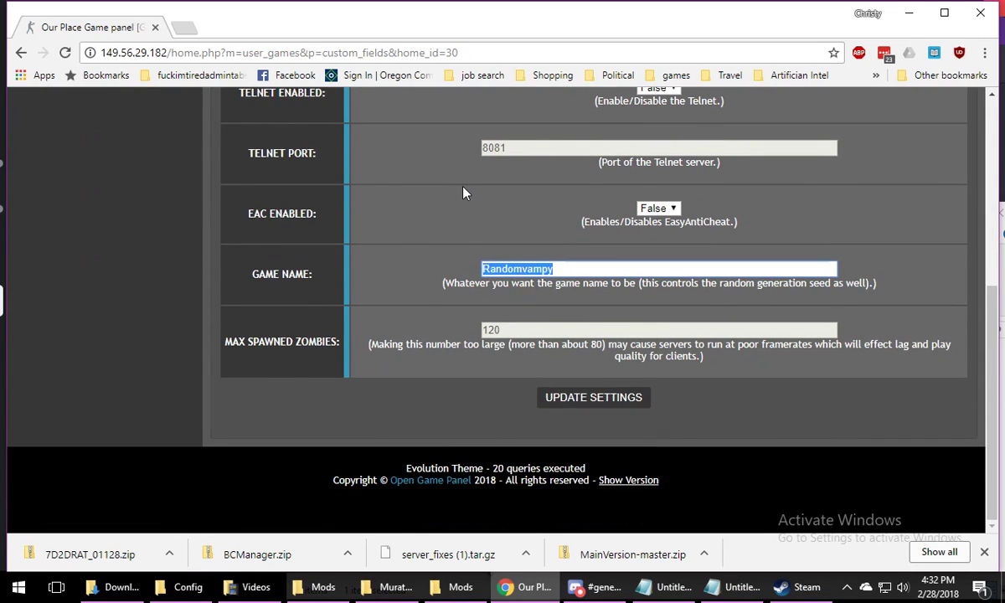
pyautogui.write('Tutor')
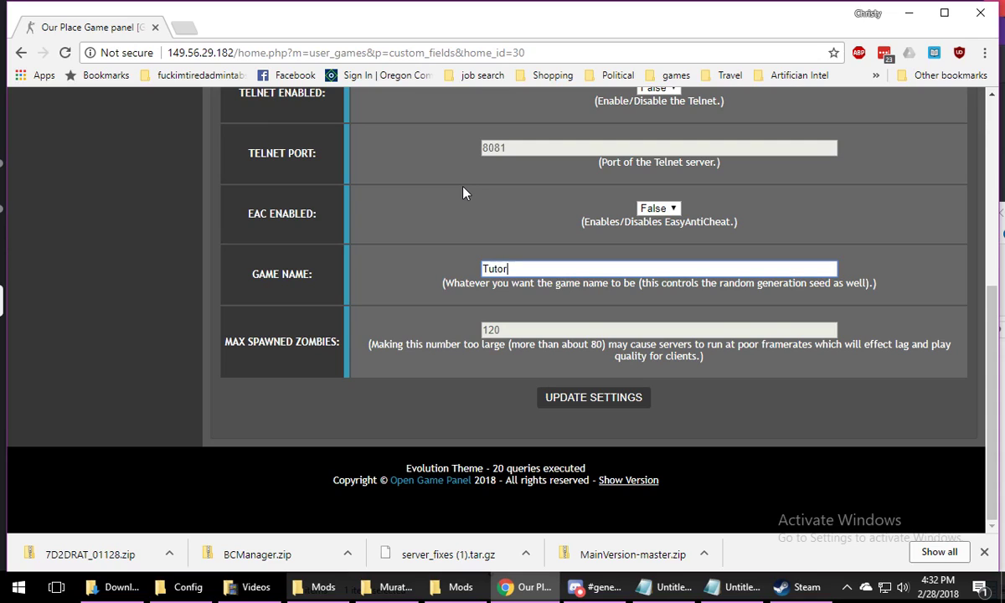
pyautogui.write('ial2fun')
pyautogui.click(599, 400)
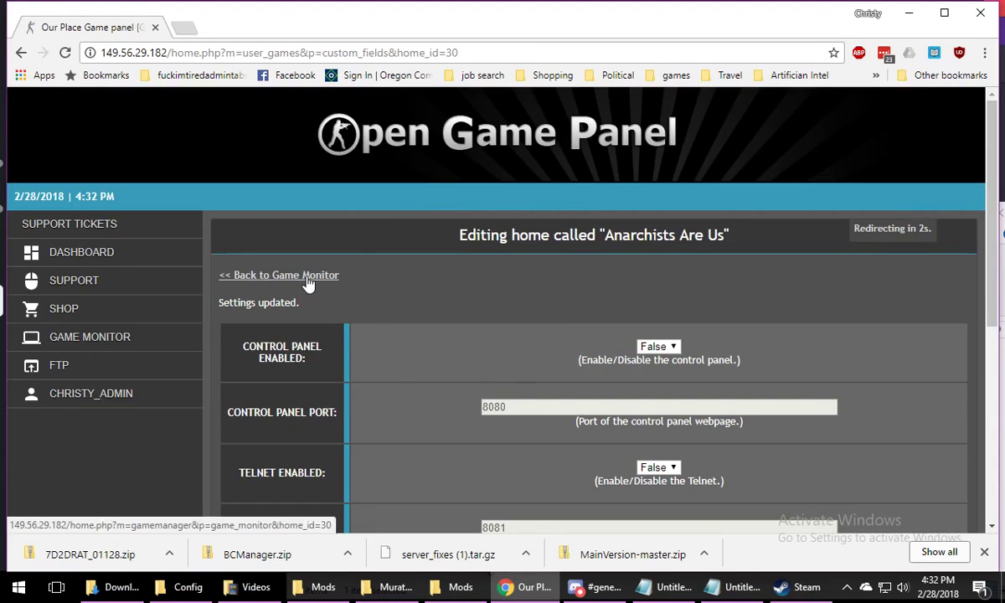
# Return to Game Monitor and start the Anarchists Are Us server with the Random Gen map
pyautogui.click(308, 276)
pyautogui.scroll(-5, 425, 258)
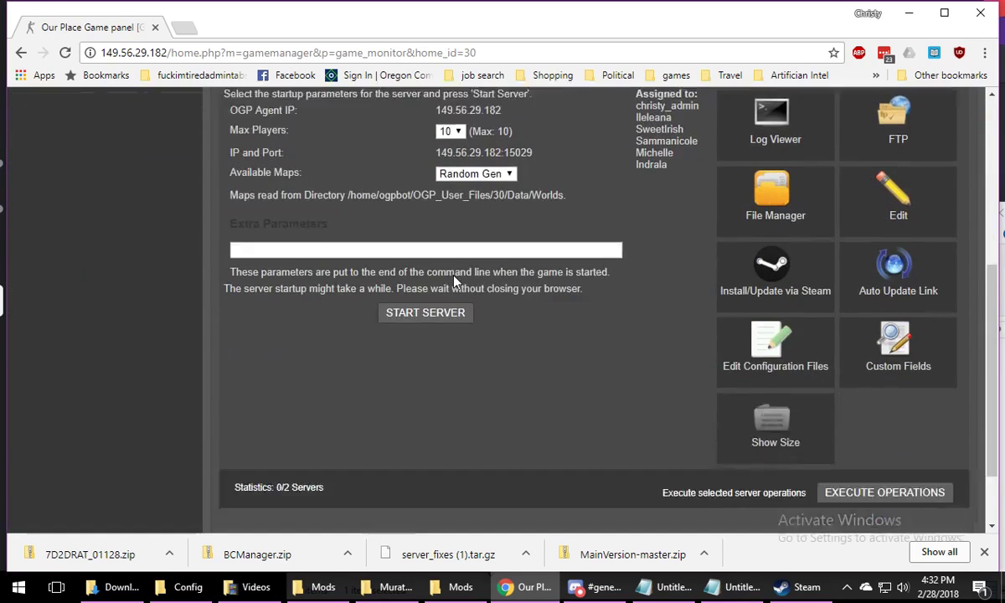
pyautogui.click(450, 269)
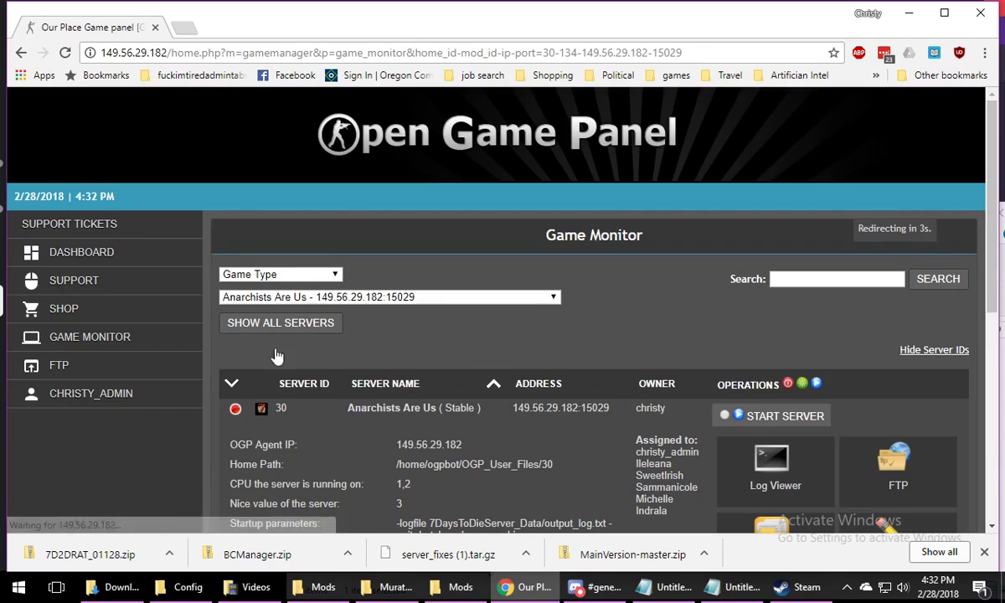
# Examine the Anarchists Are Us startup log to follow the loading of the SDX mod resources
pyautogui.scroll(-3, 594, 308)
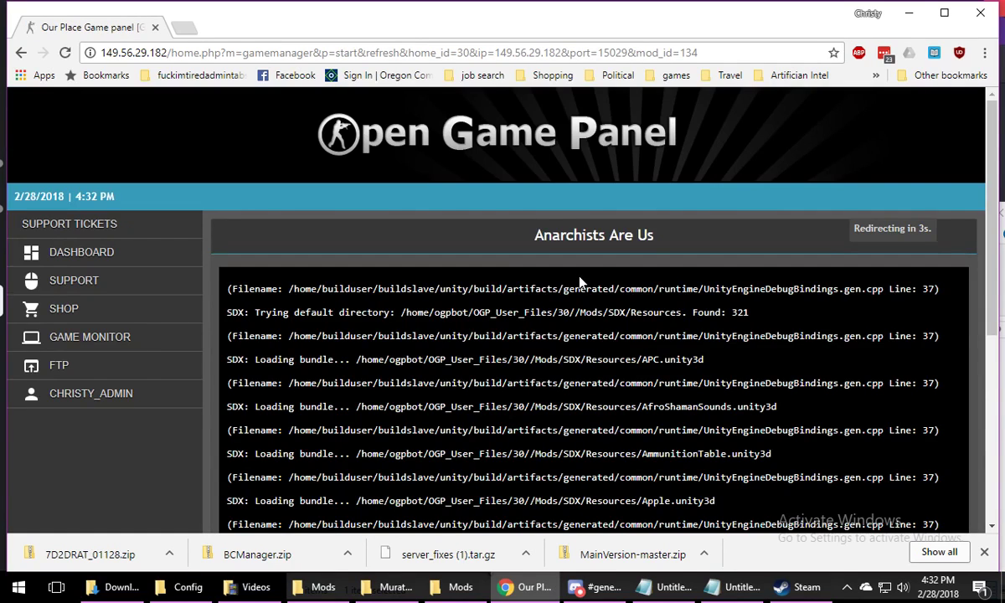
pyautogui.scroll(-1, 586, 322)
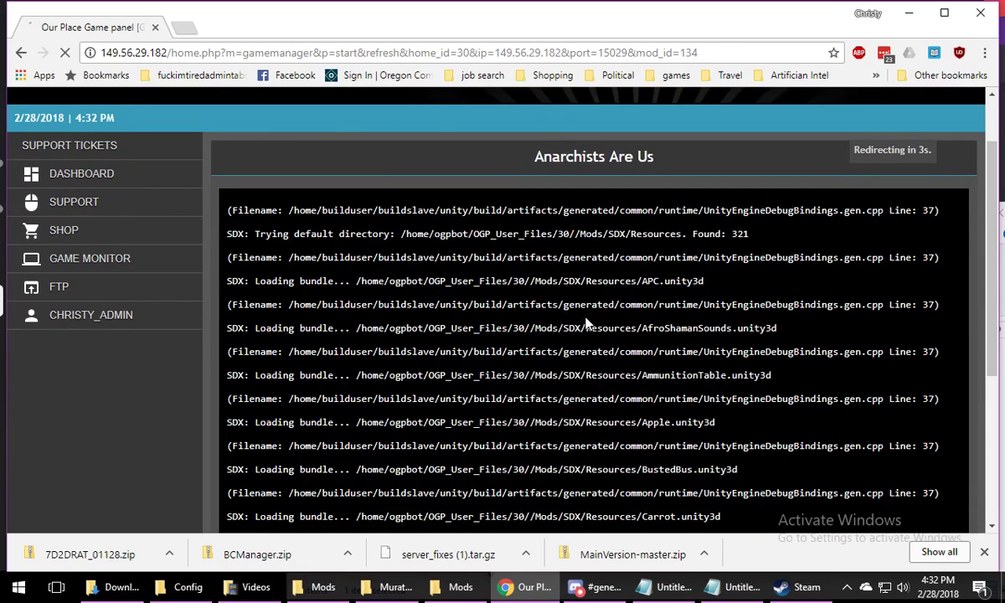
pyautogui.scroll(-5, 586, 324)
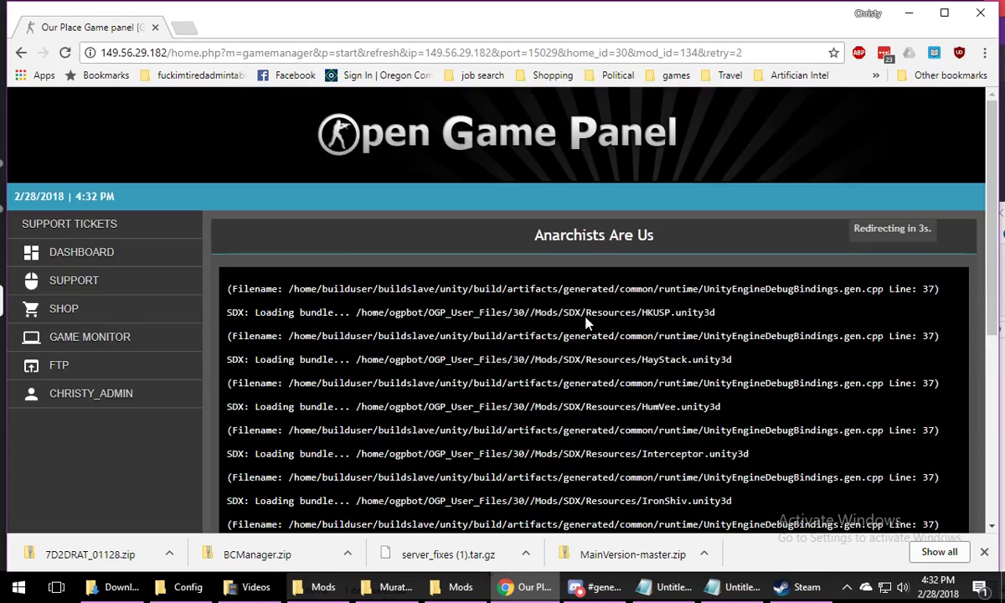
pyautogui.scroll(-3, 586, 322)
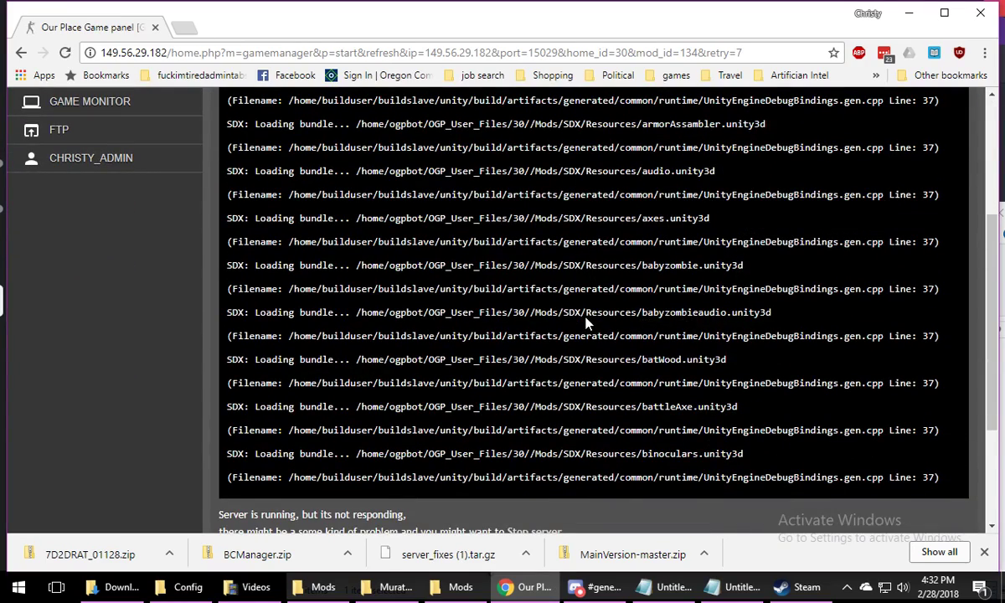
pyautogui.scroll(-2, 586, 329)
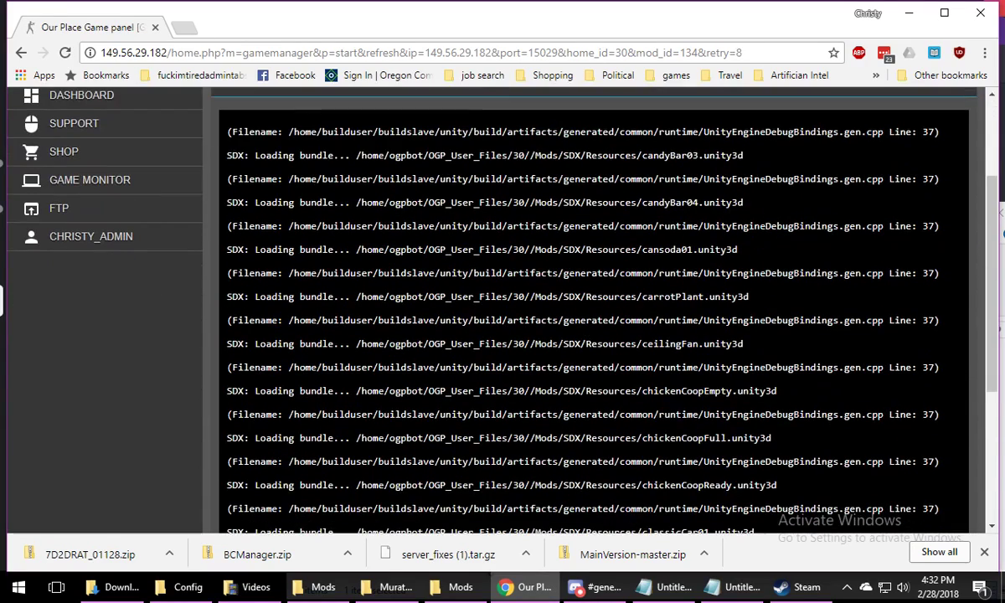
# Switch to Steam, view the local files options in the 7 Days to Die properties, close them and return to the server log
pyautogui.click(800, 586)
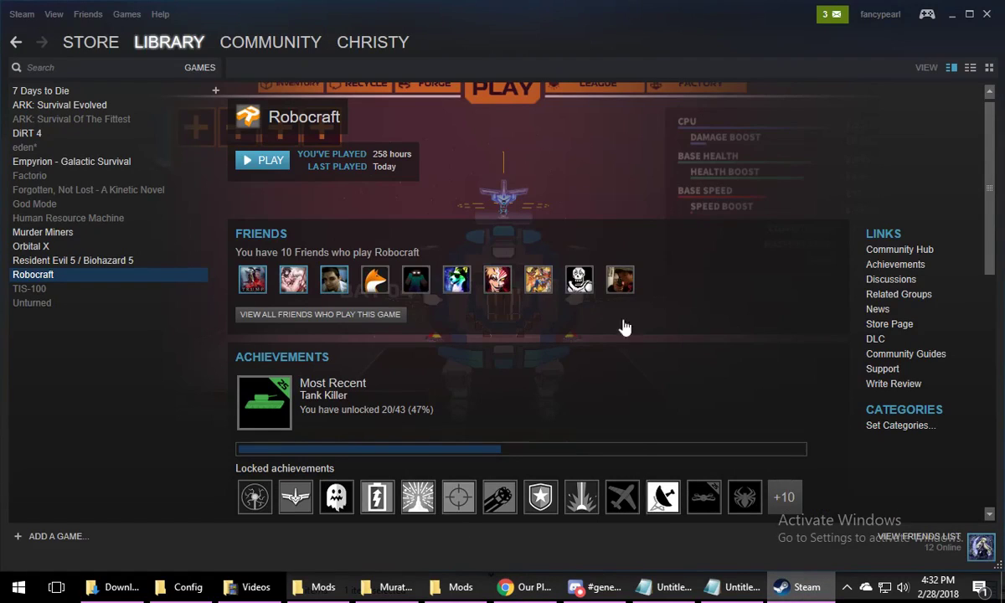
pyautogui.click(806, 588)
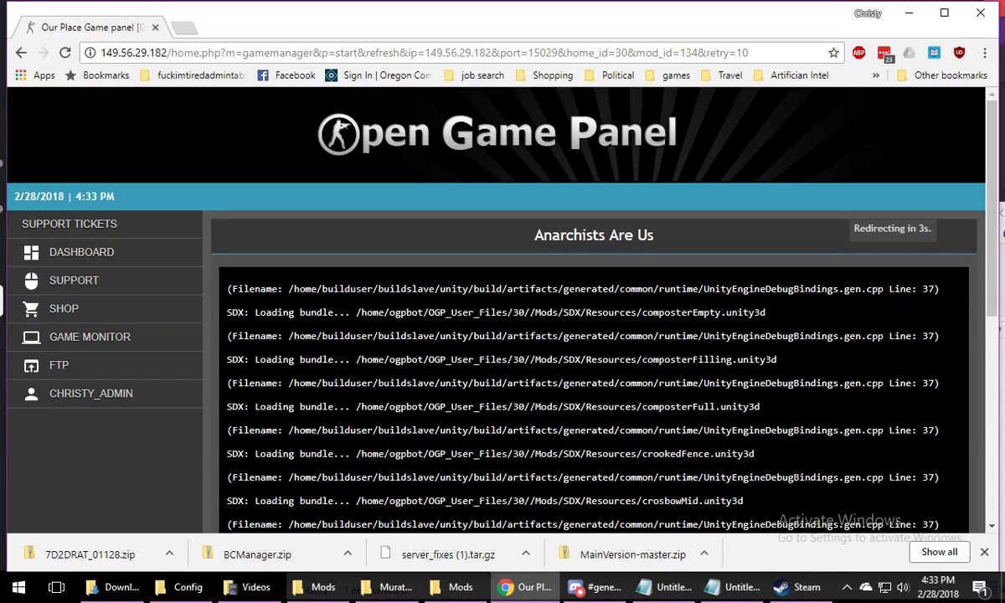
pyautogui.click(782, 591)
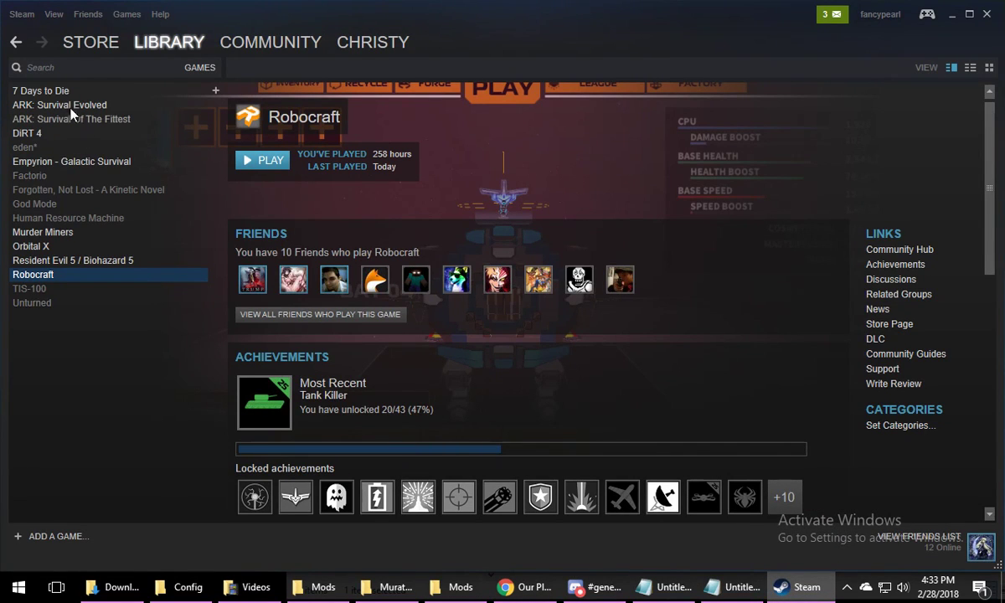
pyautogui.click(60, 89)
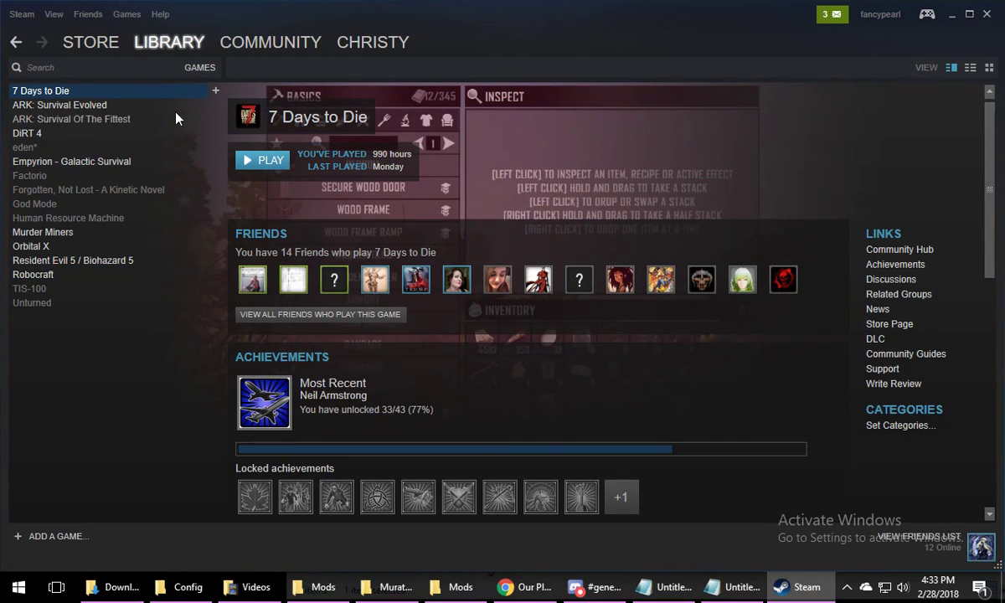
pyautogui.rightClick(148, 95)
pyautogui.click(192, 330)
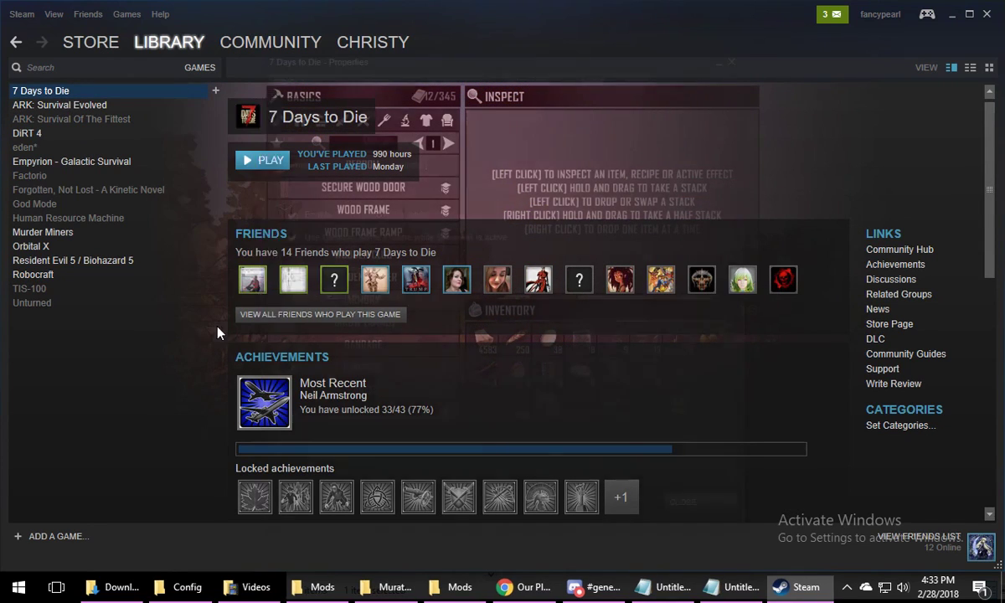
pyautogui.click(451, 81)
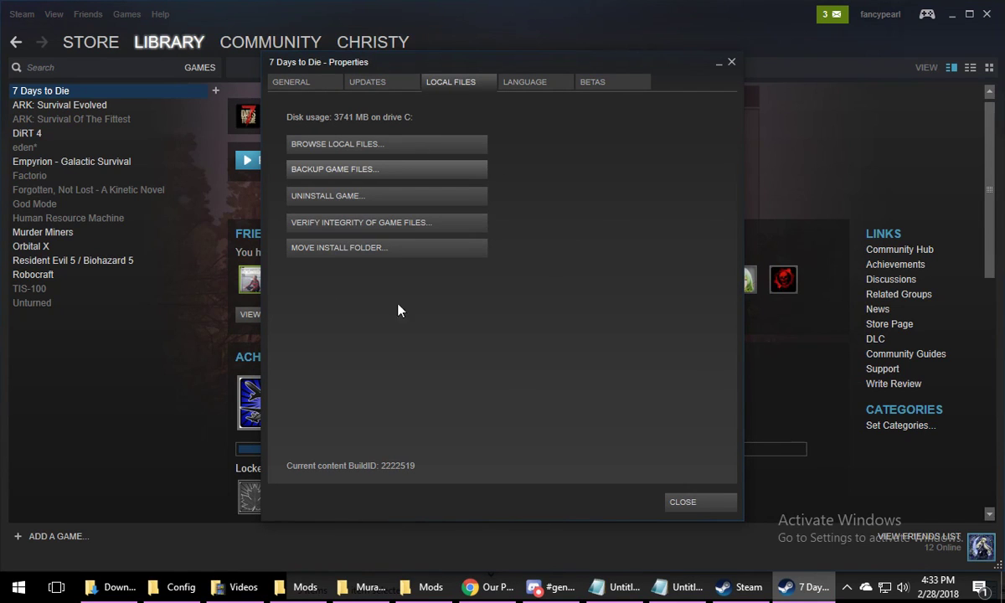
pyautogui.click(689, 505)
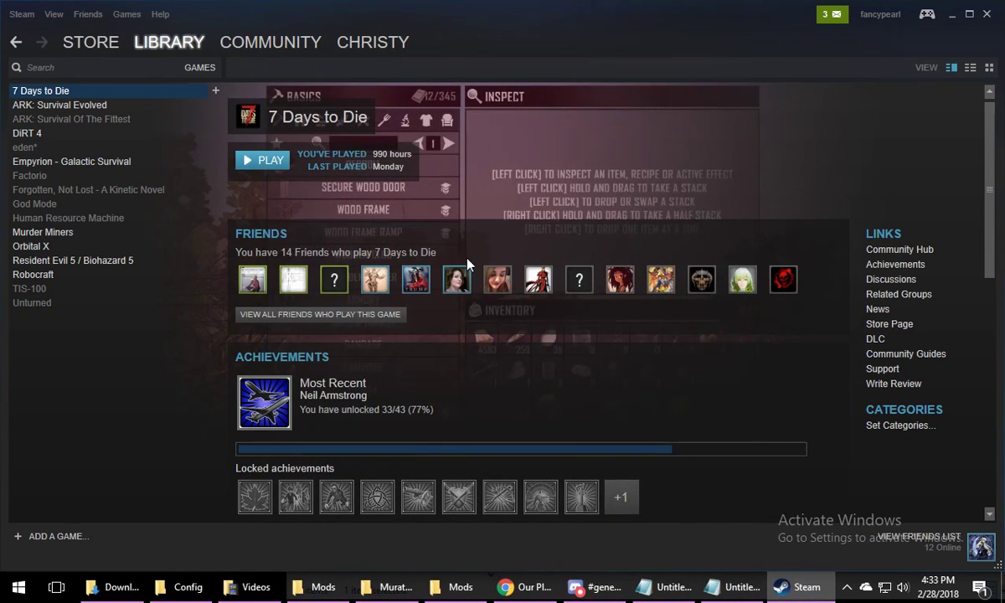
pyautogui.hotkey('alt', 'Tab')
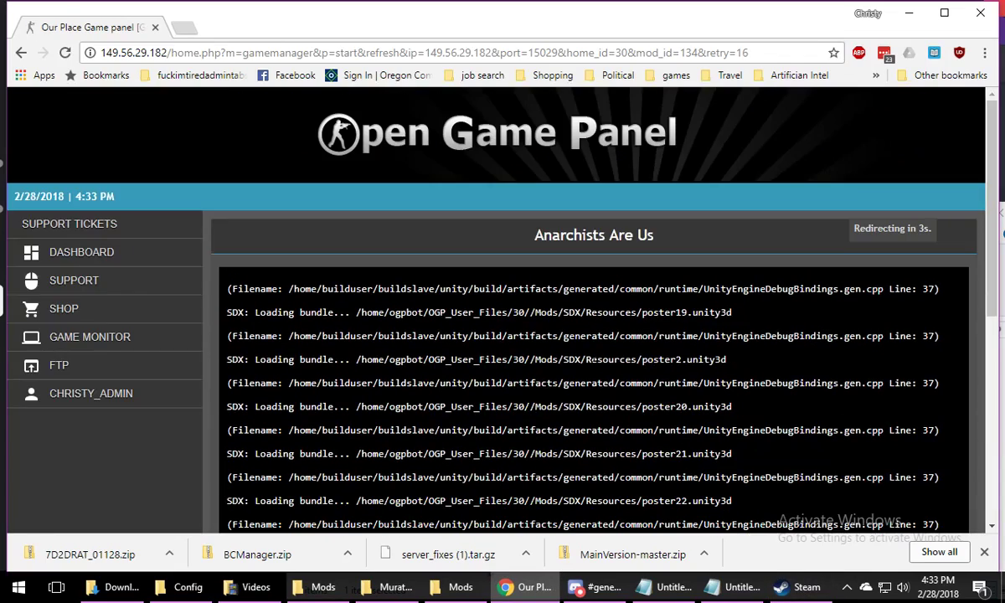
pyautogui.scroll(3, 636, 422)
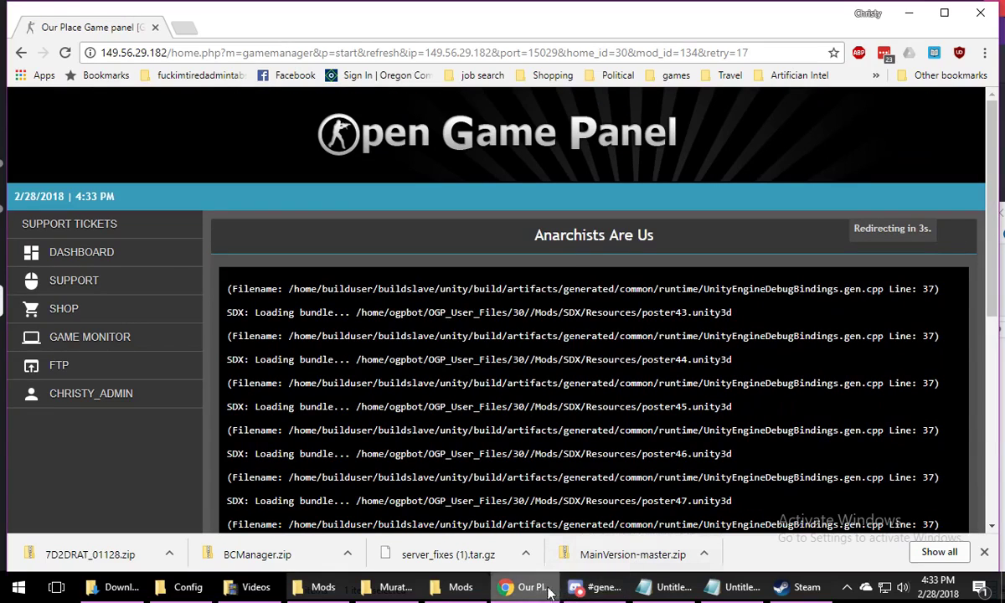
# In File Explorer, open the inner MainVersion-master folder in Downloads and select all of its contents
pyautogui.click(458, 586)
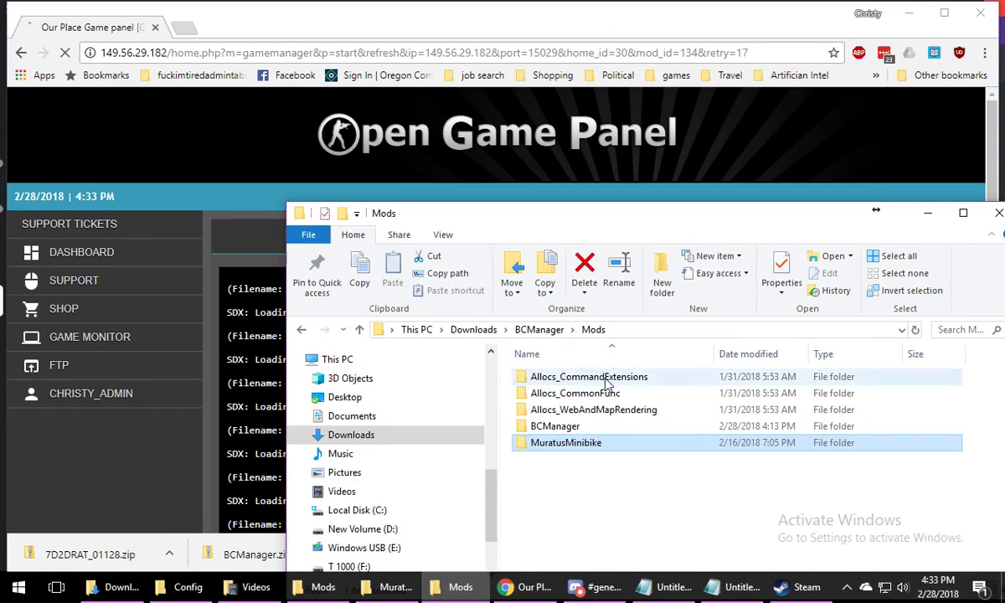
pyautogui.click(472, 330)
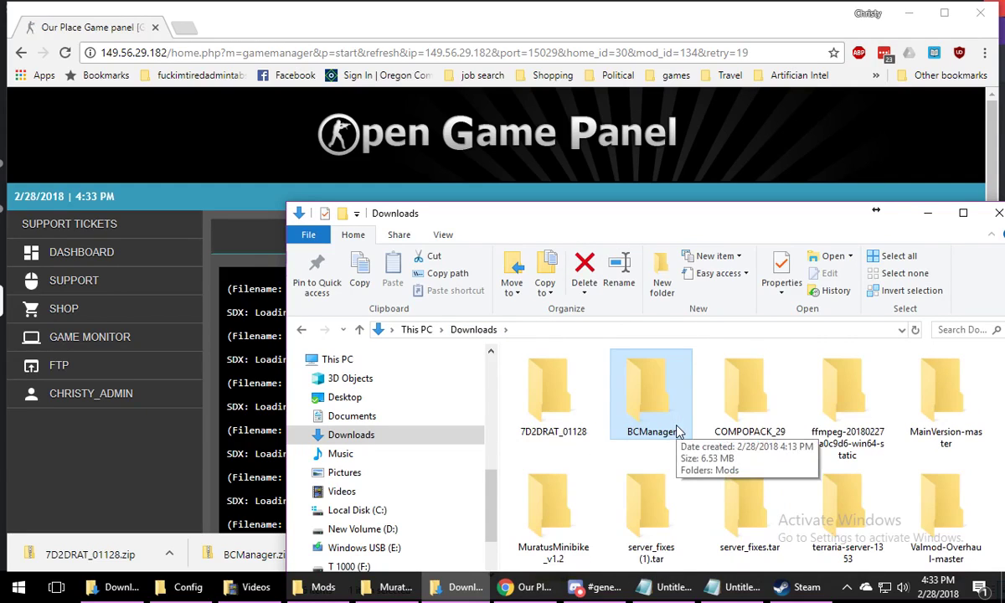
pyautogui.scroll(-5, 661, 431)
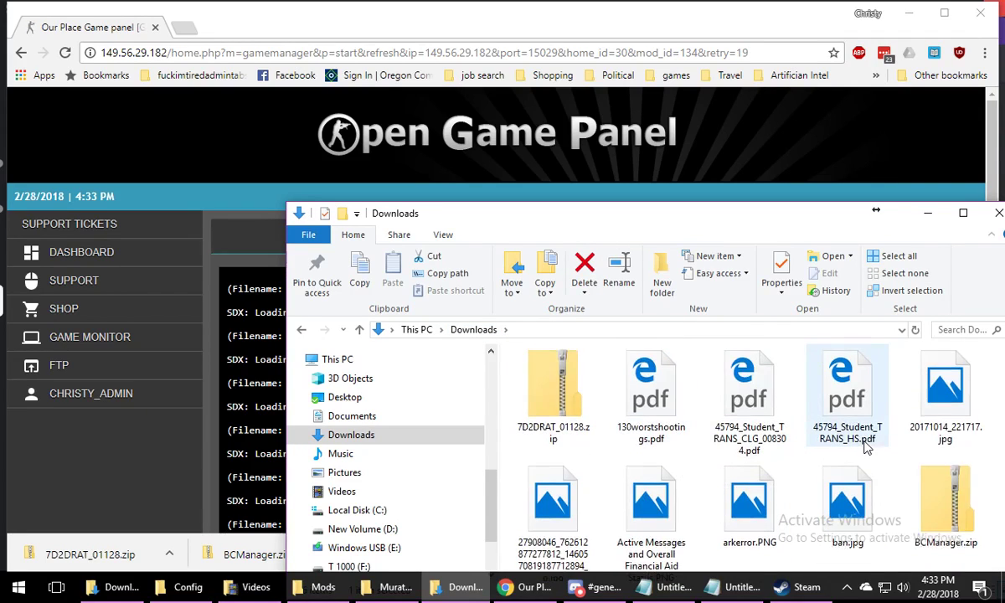
pyautogui.scroll(5, 866, 448)
pyautogui.doubleClick(963, 406)
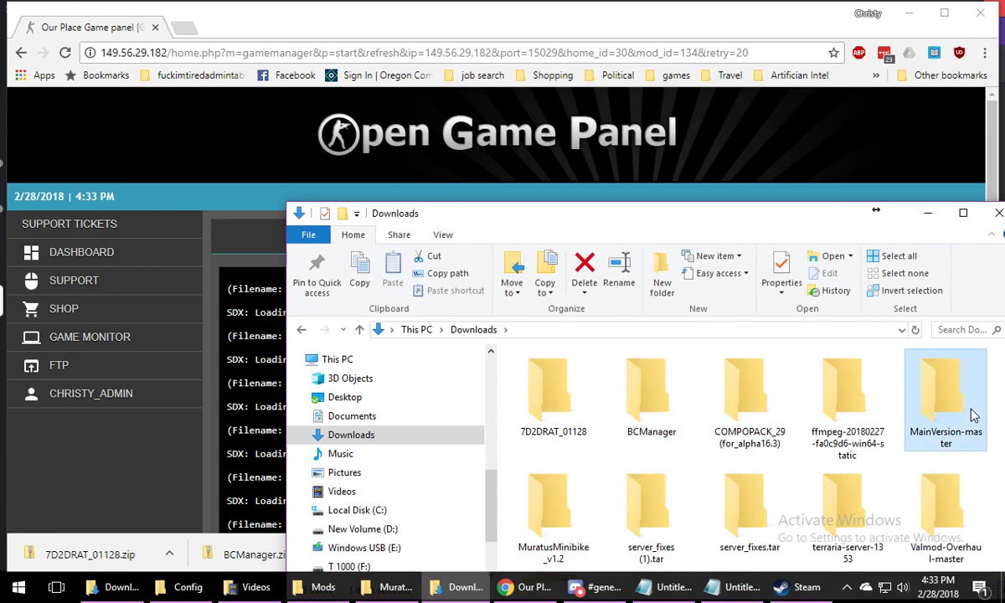
pyautogui.doubleClick(590, 354)
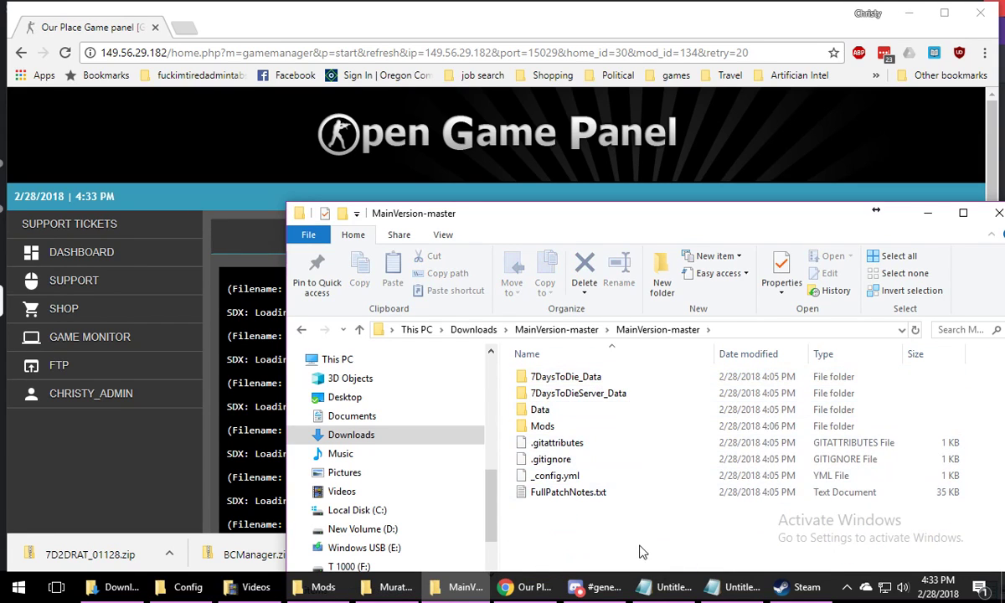
pyautogui.moveTo(634, 543); pyautogui.dragTo(578, 381)
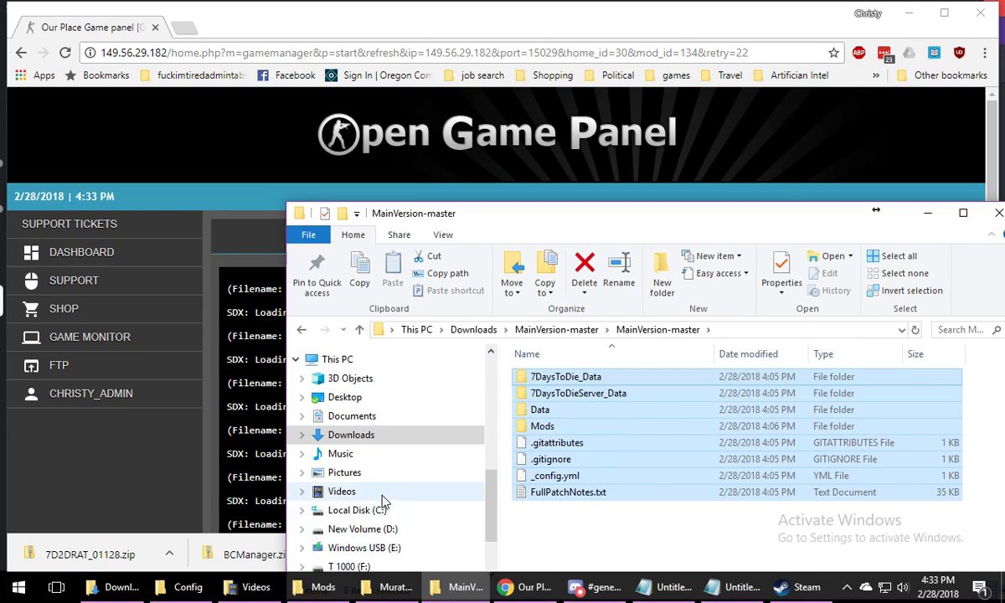
# Open the game's install folder at C:\Program Files (x86)\Steam\steamapps\common\7 Days To Die
pyautogui.click(366, 514)
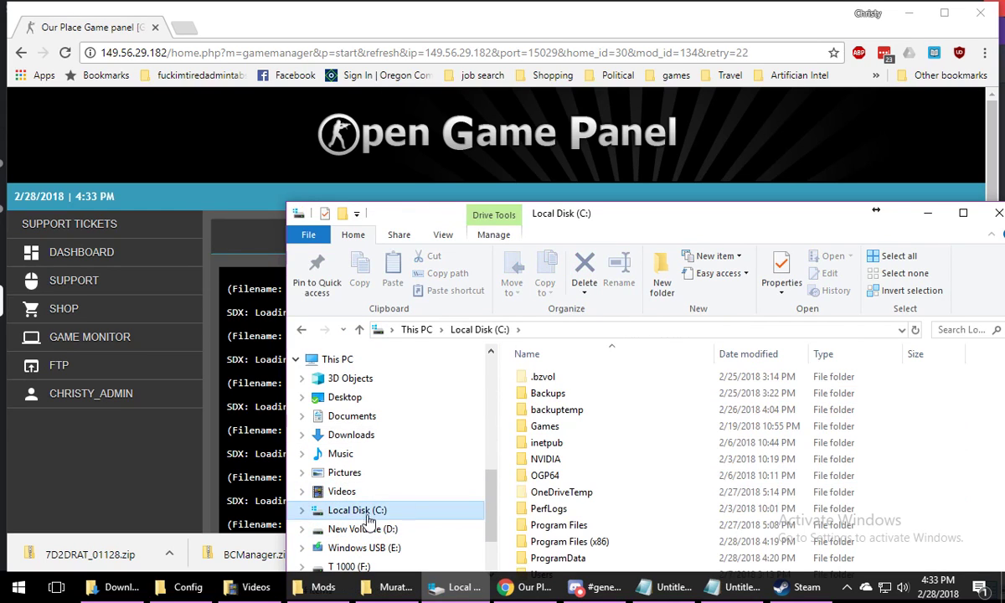
pyautogui.doubleClick(569, 523)
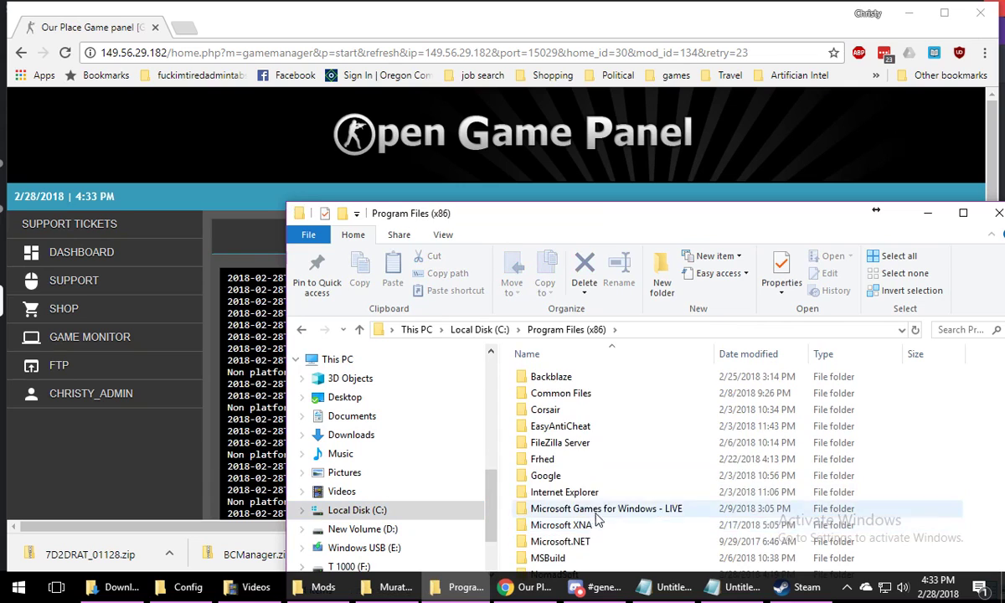
pyautogui.scroll(-5, 594, 481)
pyautogui.scroll(-1, 586, 480)
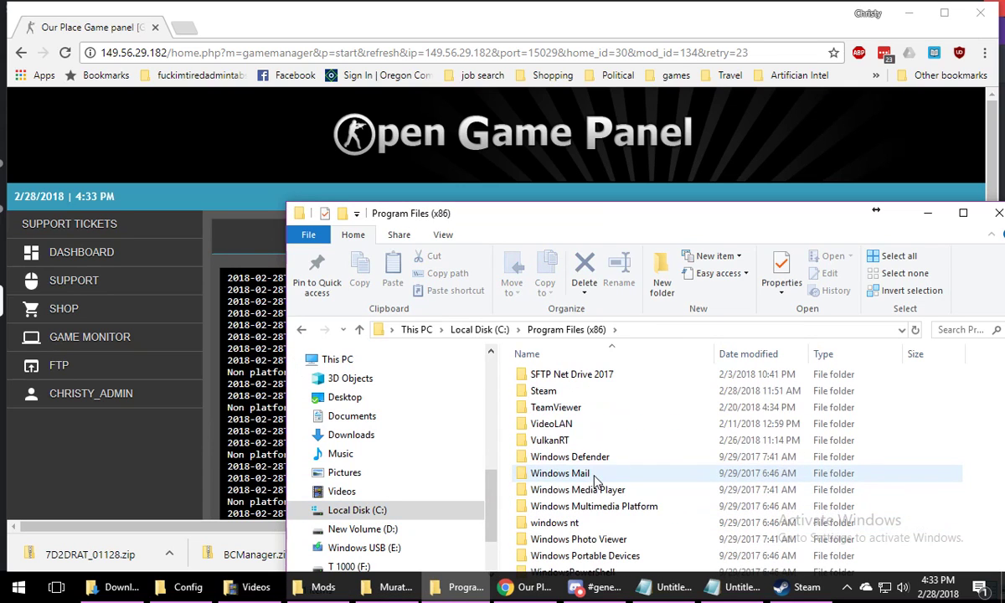
pyautogui.doubleClick(543, 392)
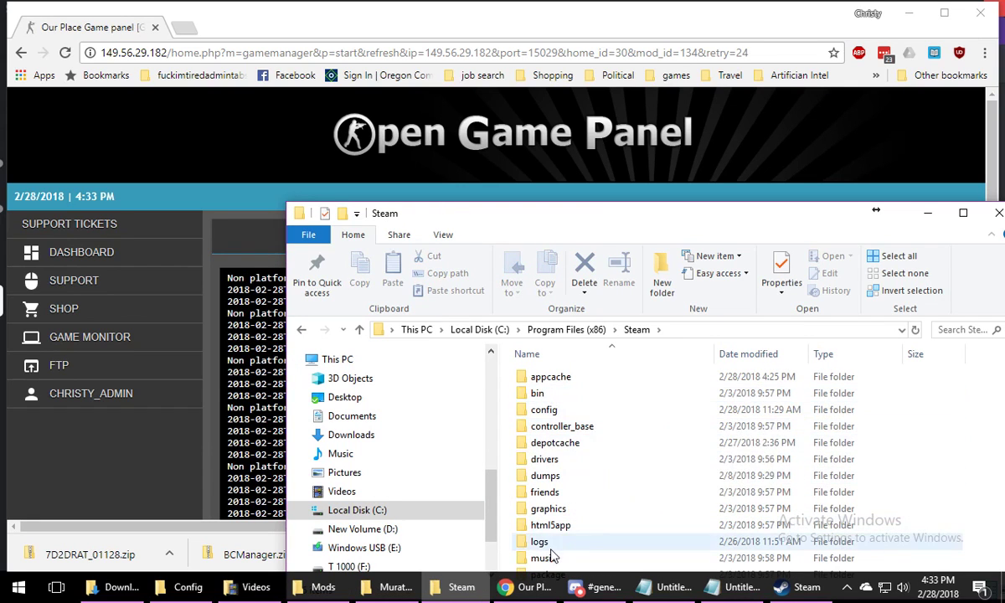
pyautogui.scroll(-3, 556, 482)
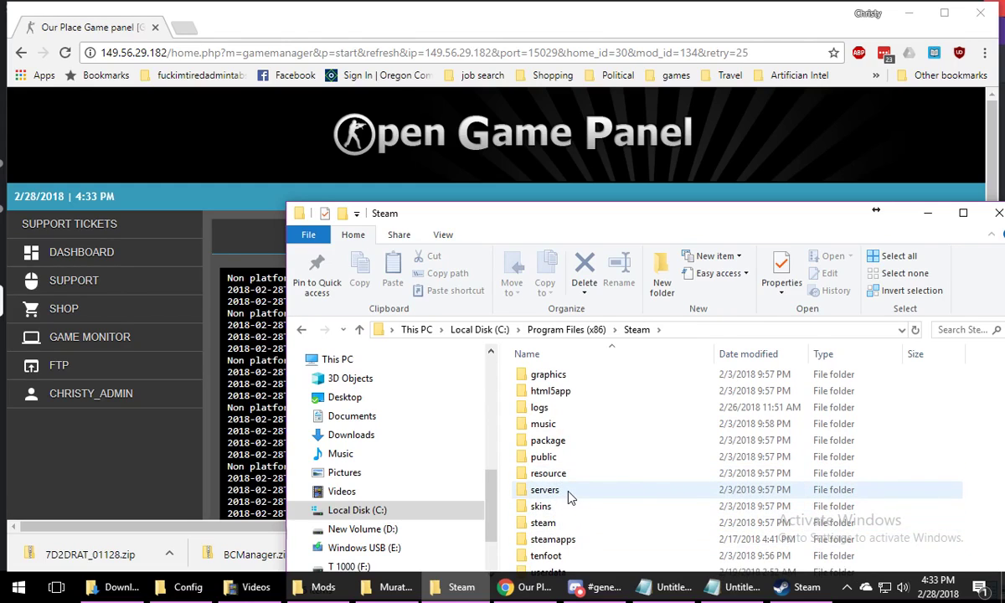
pyautogui.scroll(-2, 567, 496)
pyautogui.scroll(5, 568, 498)
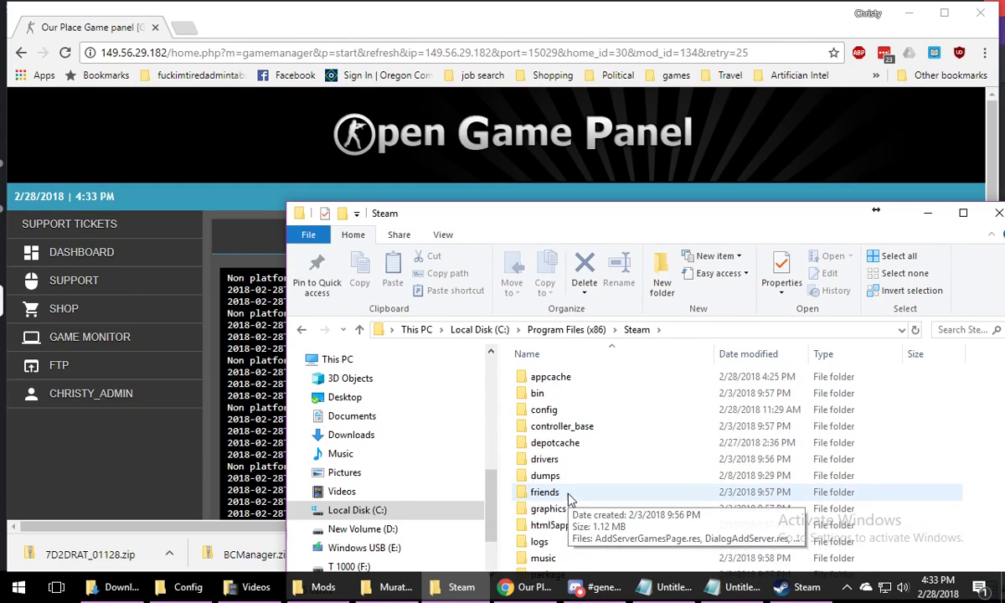
pyautogui.scroll(-1, 570, 499)
pyautogui.scroll(-2, 569, 499)
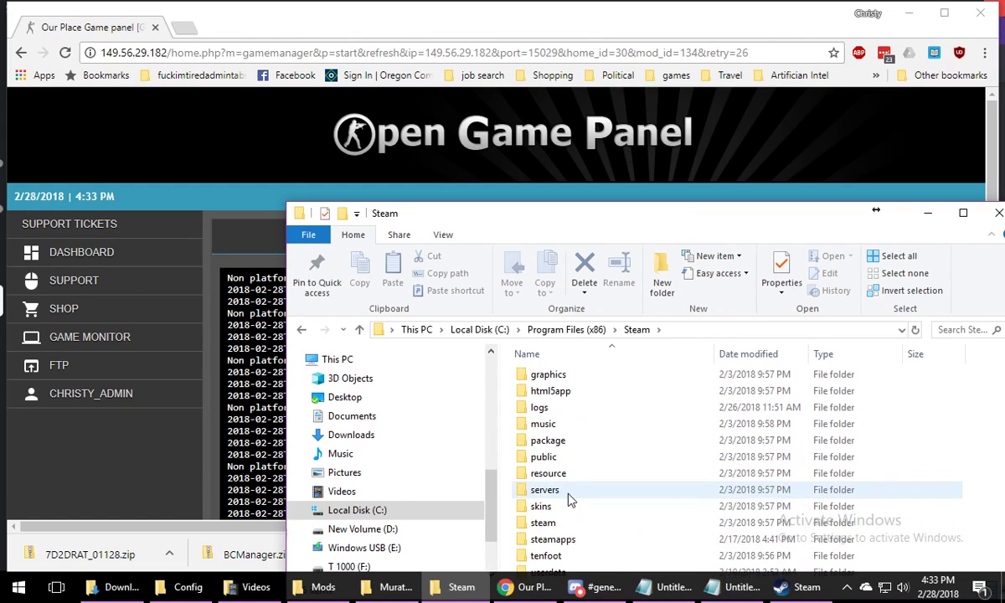
pyautogui.doubleClick(563, 540)
pyautogui.doubleClick(566, 384)
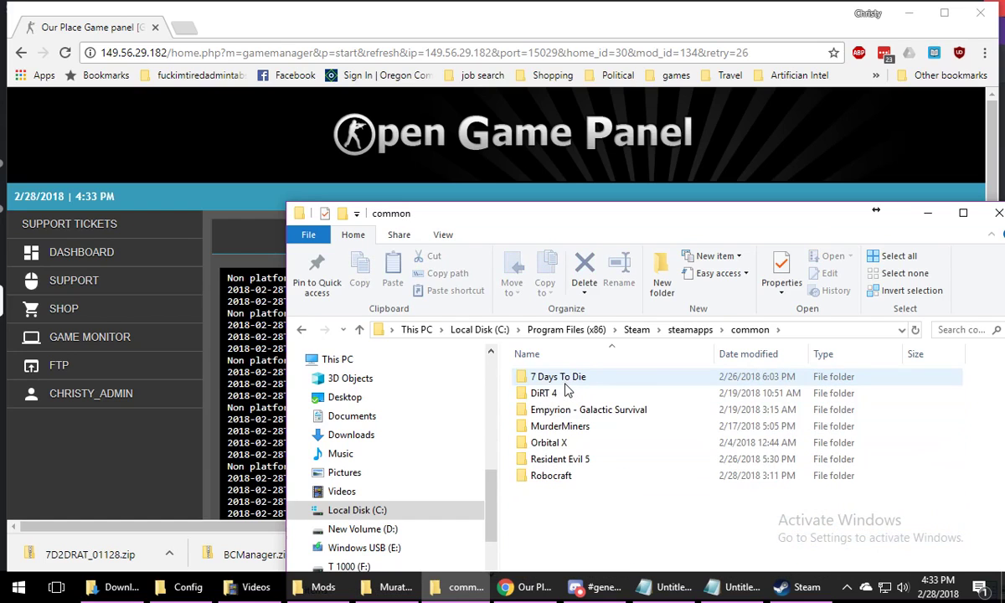
pyautogui.doubleClick(566, 381)
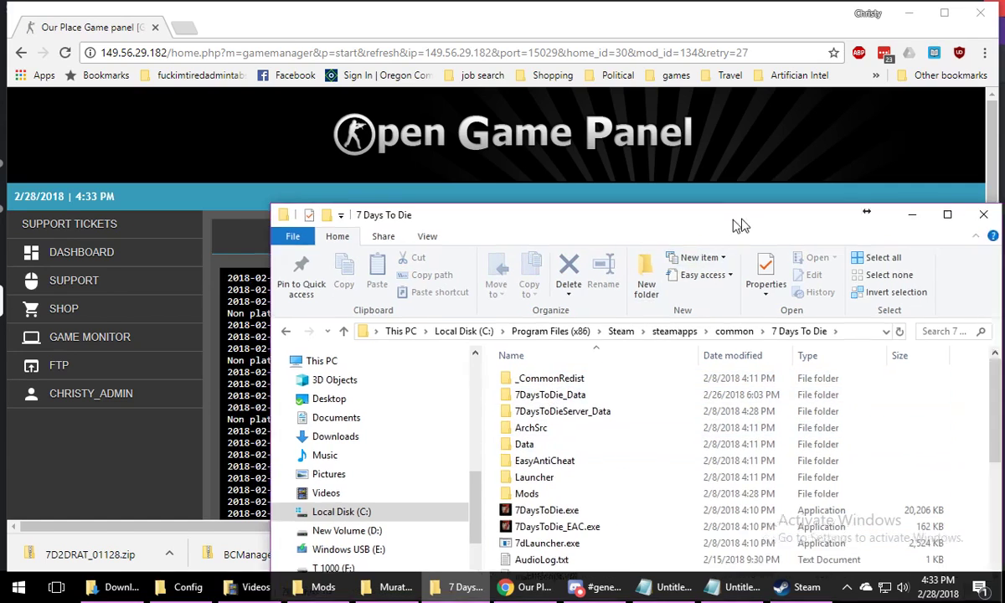
# Close the empty MuratusMinibike_v1.2 folder window and arrange the inner MainVersion-master folder beside the 7 Days To Die folder
pyautogui.moveTo(740, 214); pyautogui.dragTo(442, 69)
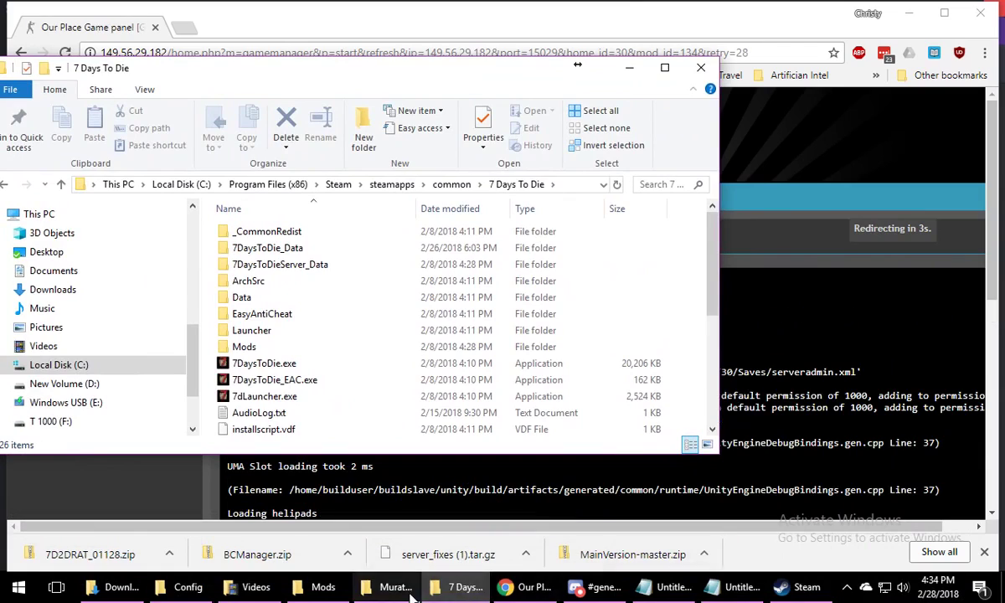
pyautogui.click(408, 589)
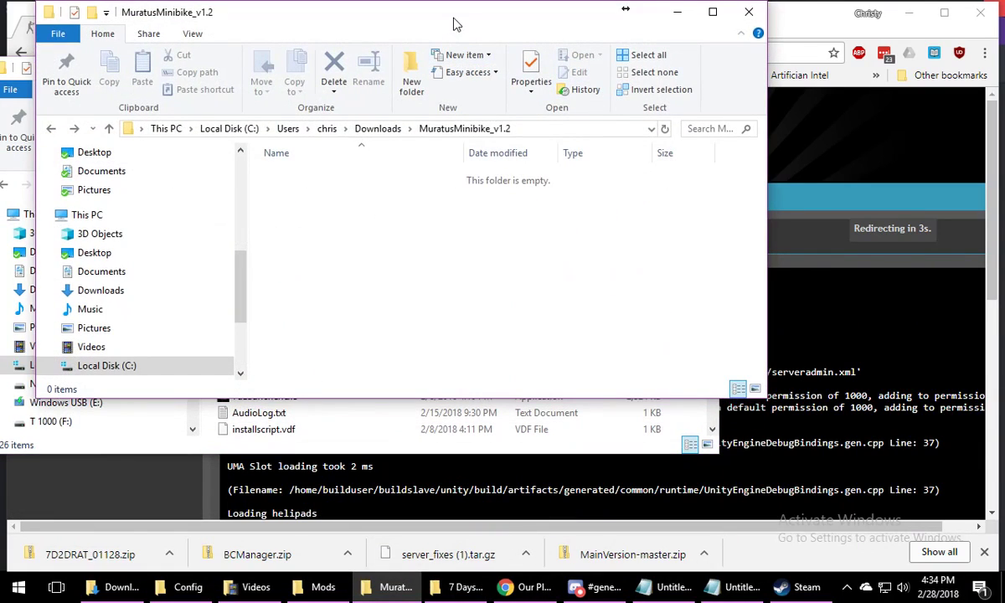
pyautogui.click(748, 12)
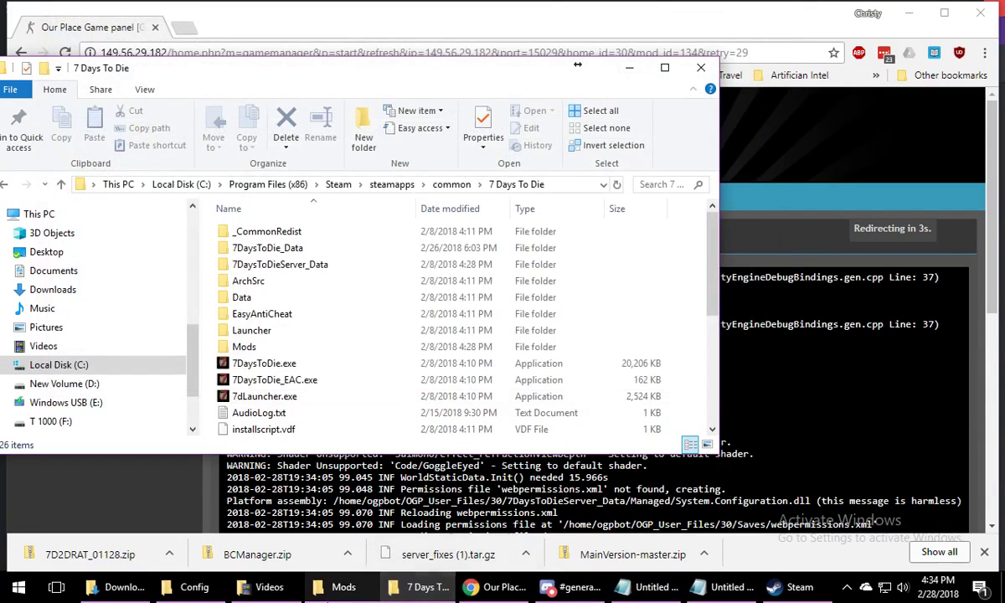
pyautogui.click(334, 593)
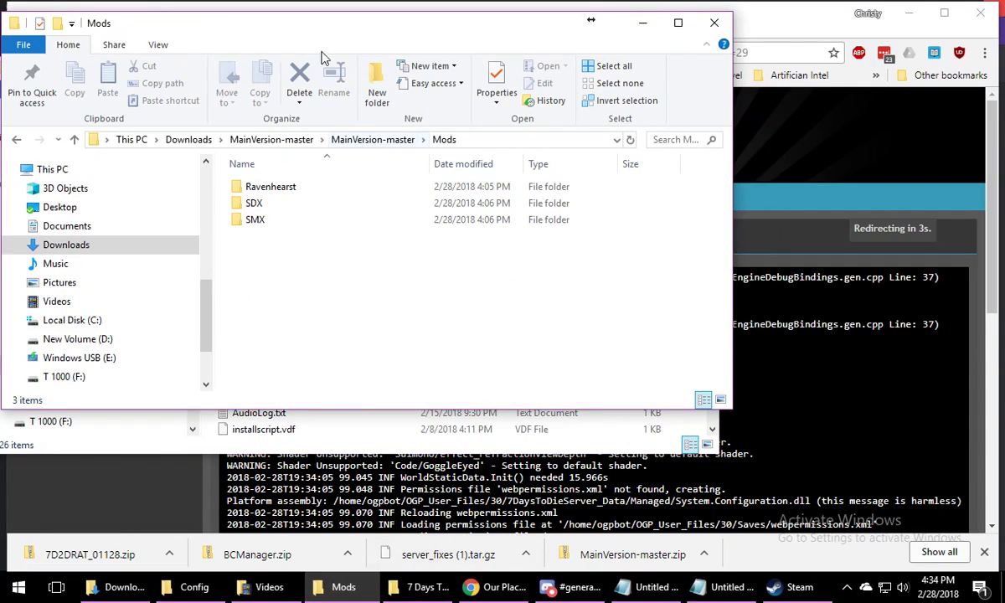
pyautogui.moveTo(340, 32); pyautogui.dragTo(649, 108)
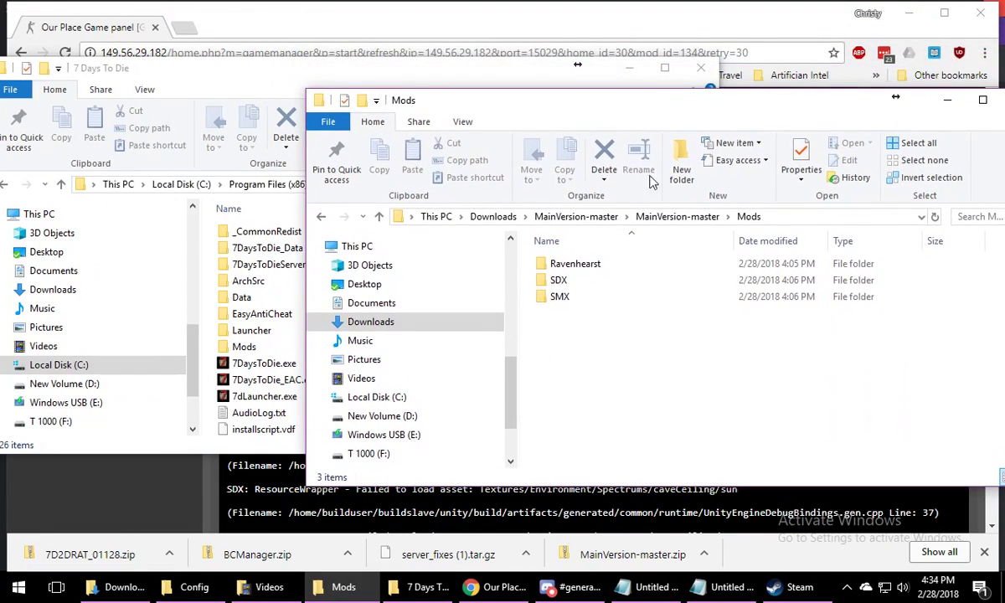
pyautogui.click(667, 218)
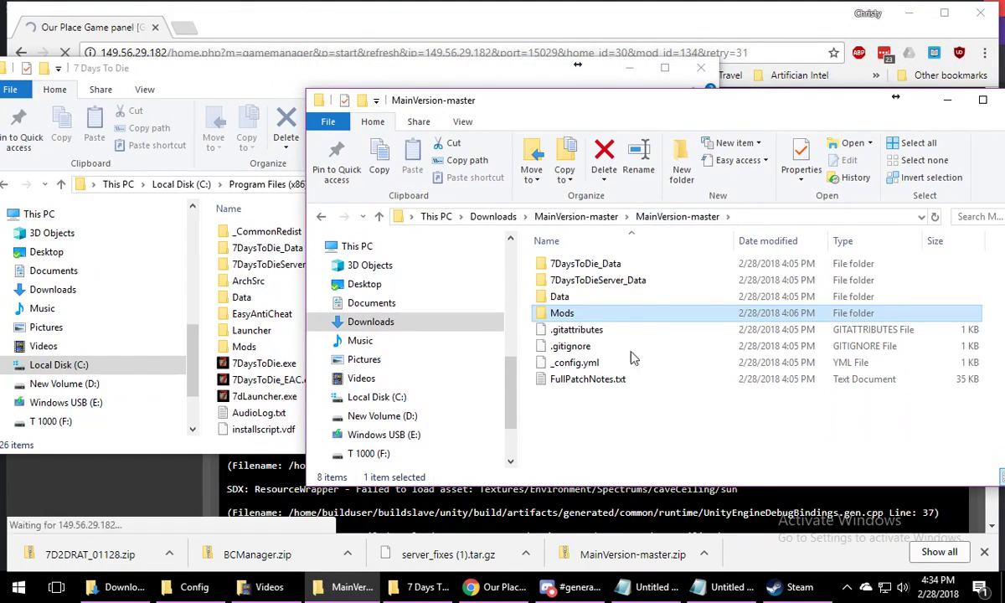
pyautogui.moveTo(599, 87); pyautogui.dragTo(770, 68)
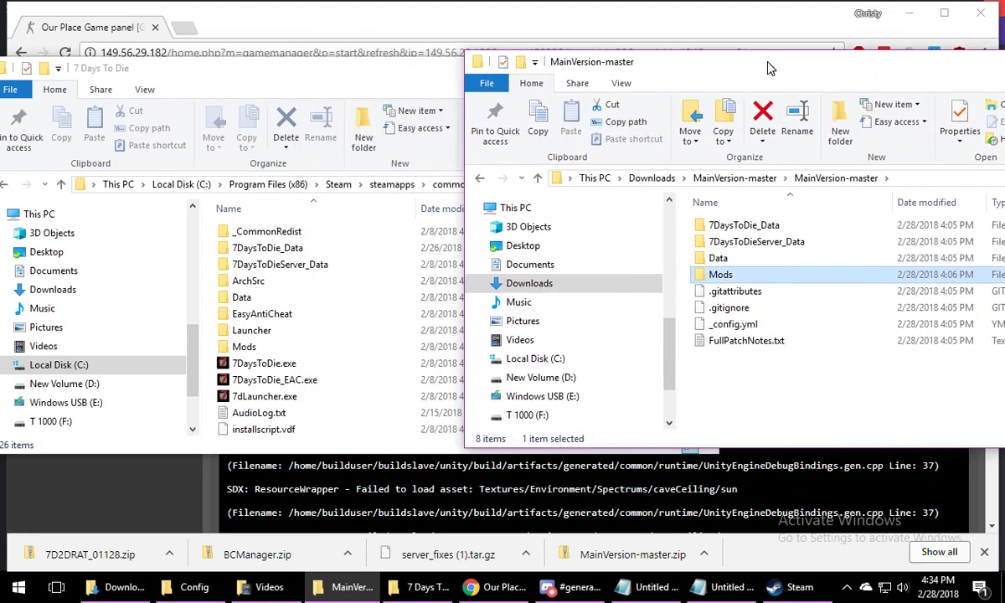
# Copy all contents of the inner MainVersion-master folder into the 7 Days To Die install folder
pyautogui.moveTo(776, 381); pyautogui.dragTo(741, 223)
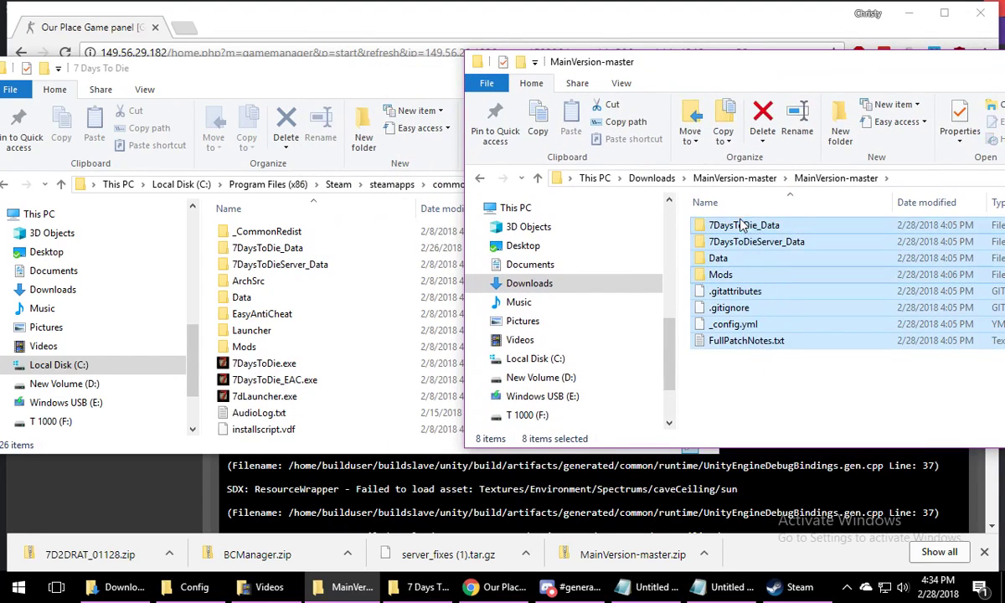
pyautogui.rightClick(751, 226)
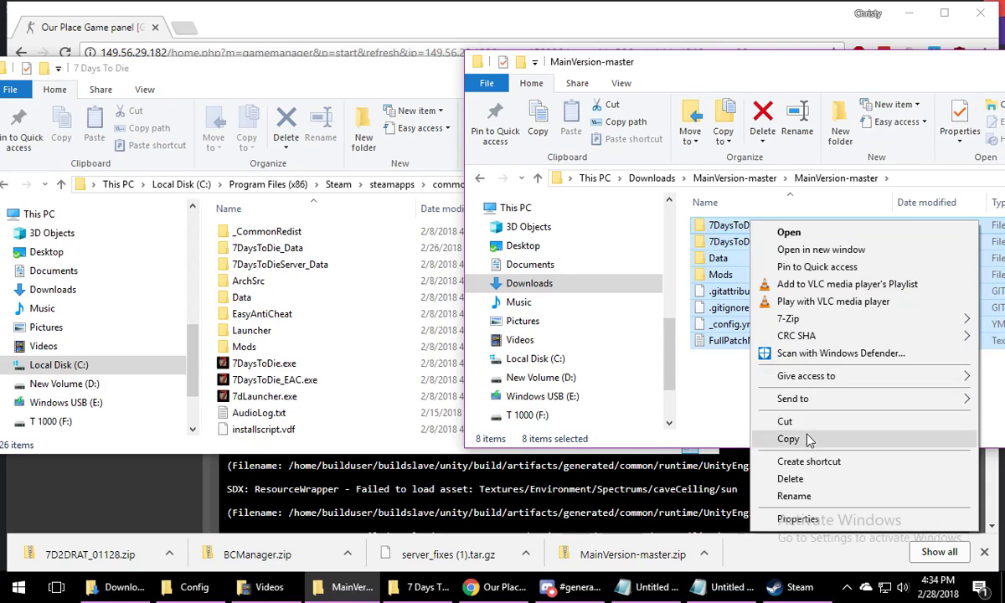
pyautogui.click(756, 409)
pyautogui.click(381, 428)
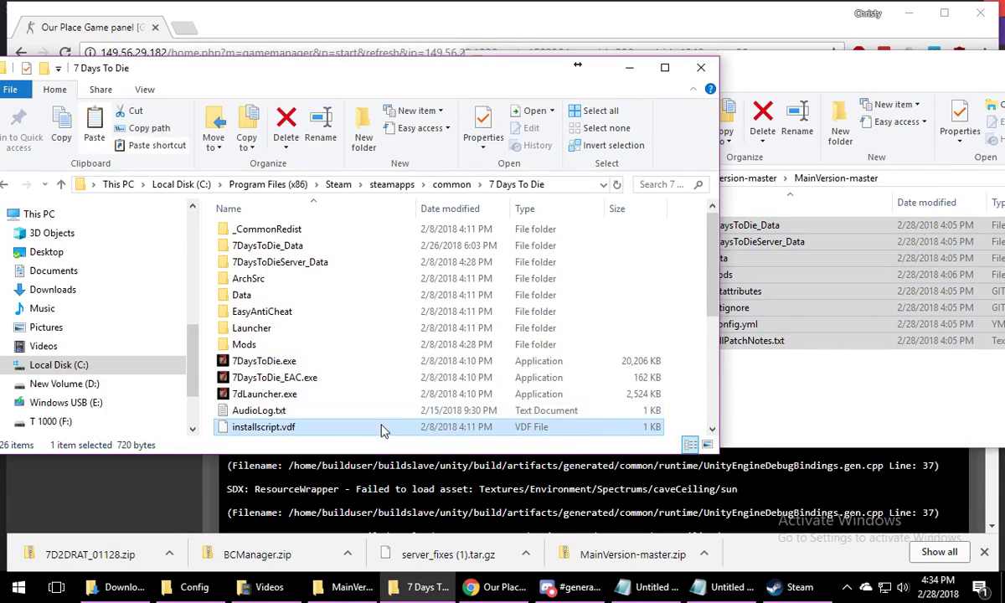
pyautogui.rightClick(381, 426)
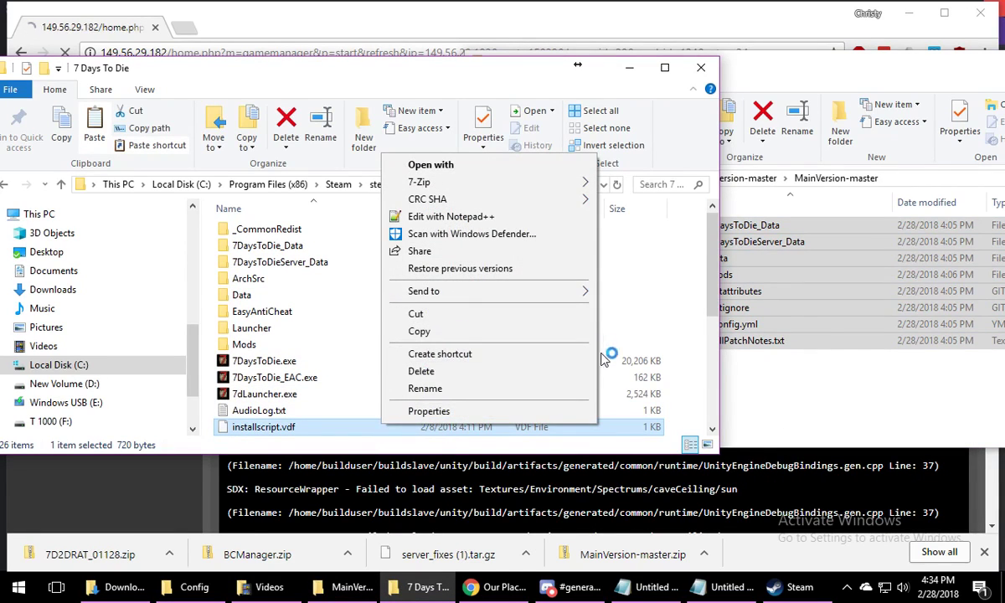
pyautogui.rightClick(645, 368)
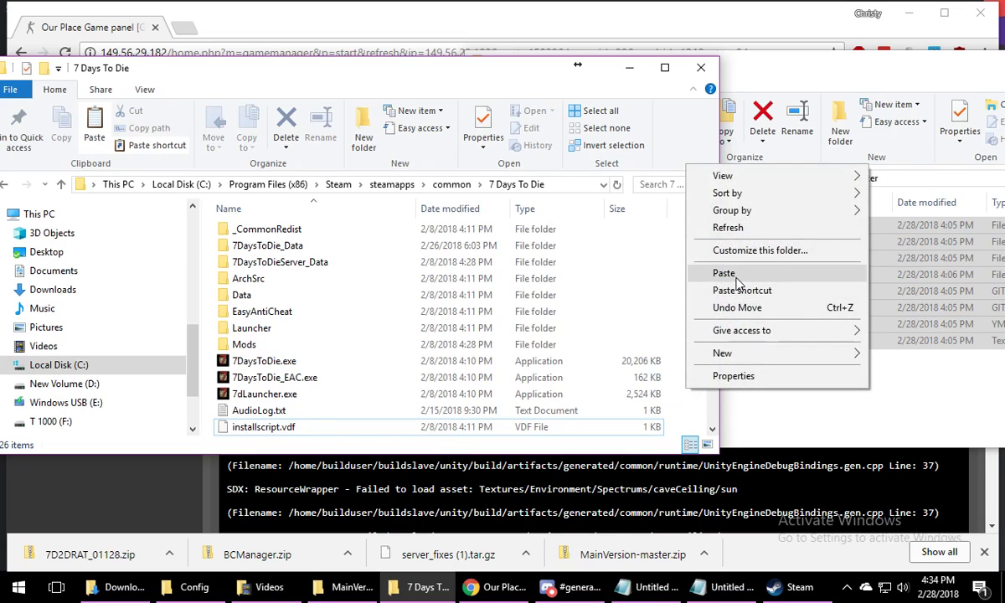
pyautogui.click(694, 266)
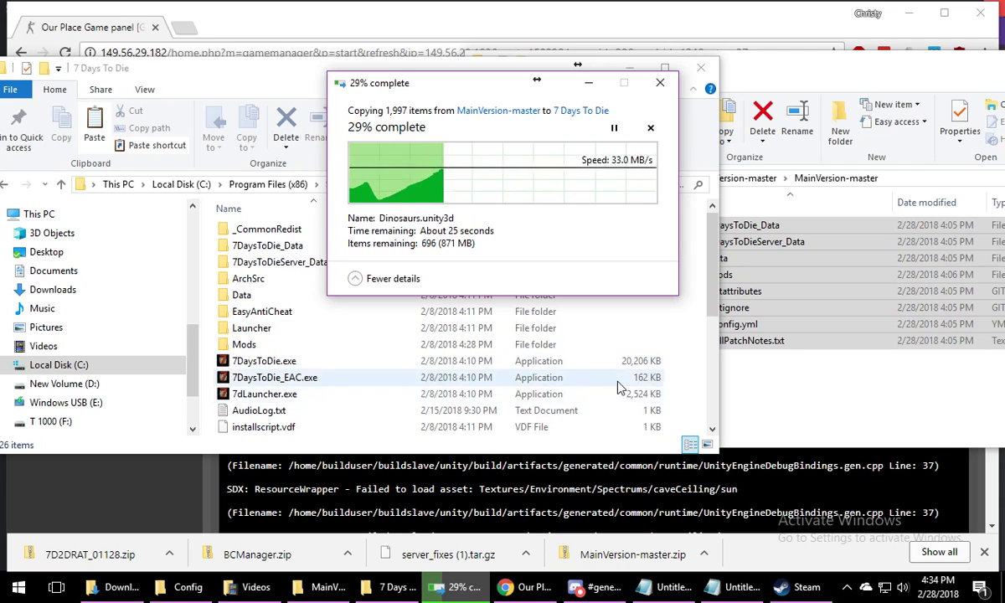
# Switch to Chrome and examine the Anarchists Are Us server's startup log while the files copy
pyautogui.click(209, 488)
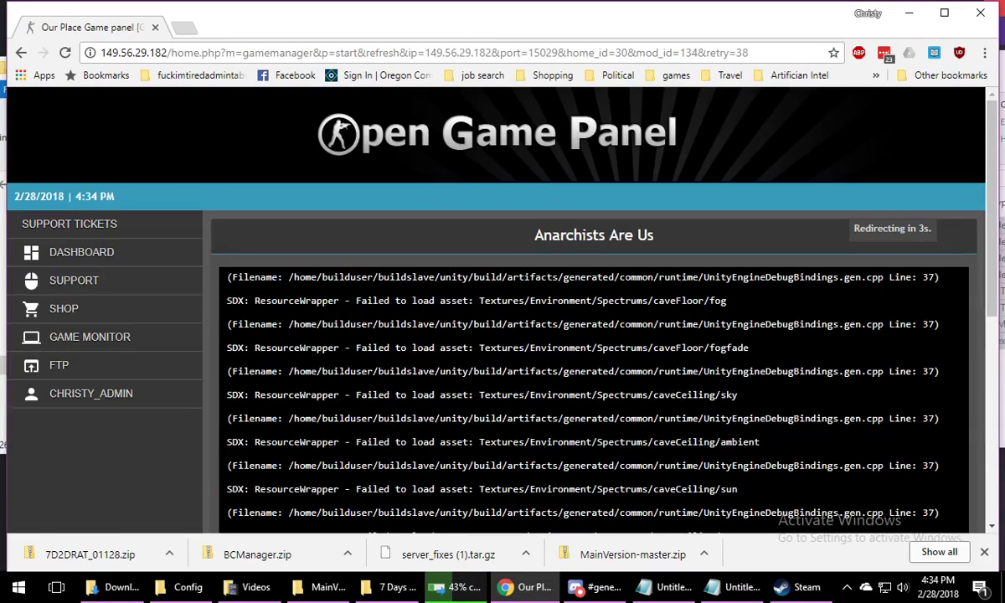
pyautogui.scroll(-1, 428, 398)
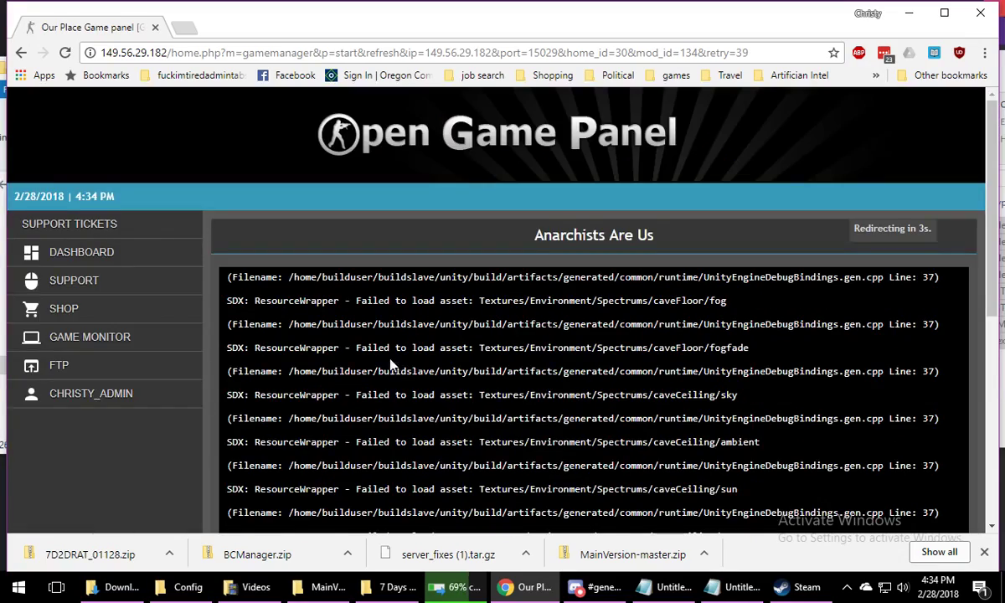
pyautogui.scroll(-5, 383, 365)
pyautogui.scroll(3, 399, 308)
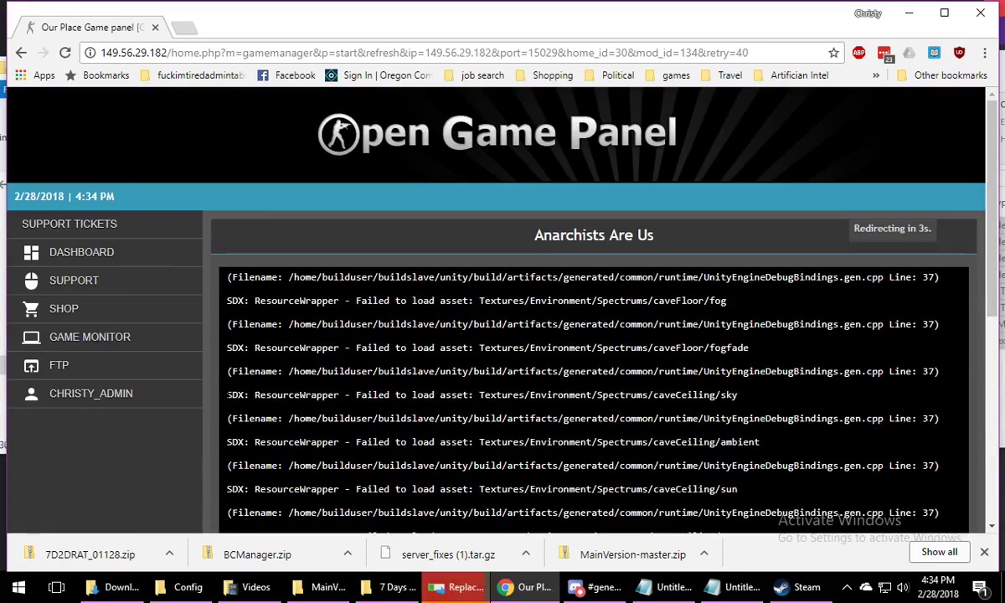
pyautogui.moveTo(226, 394); pyautogui.dragTo(751, 404)
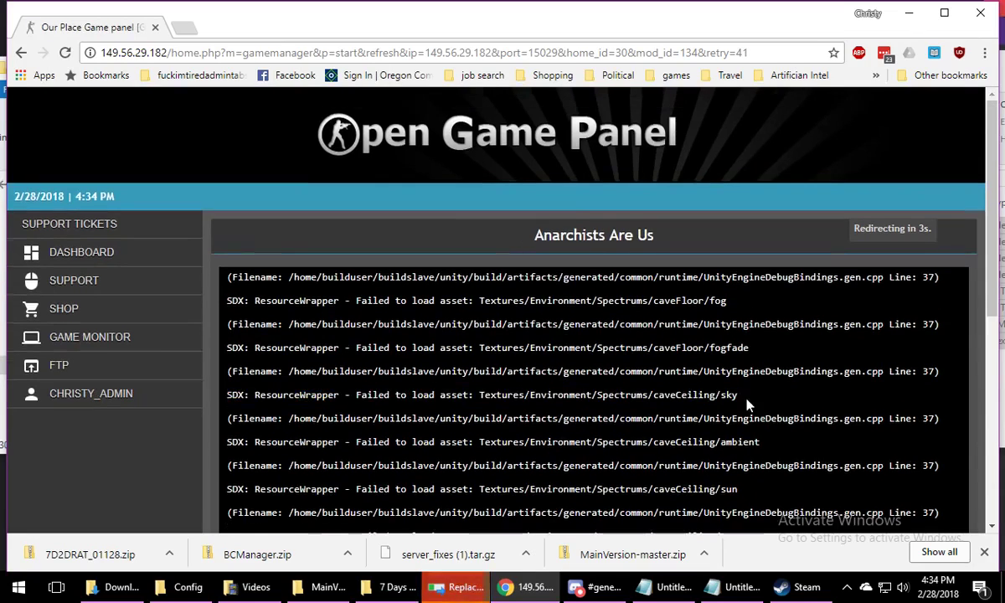
pyautogui.scroll(-3, 751, 405)
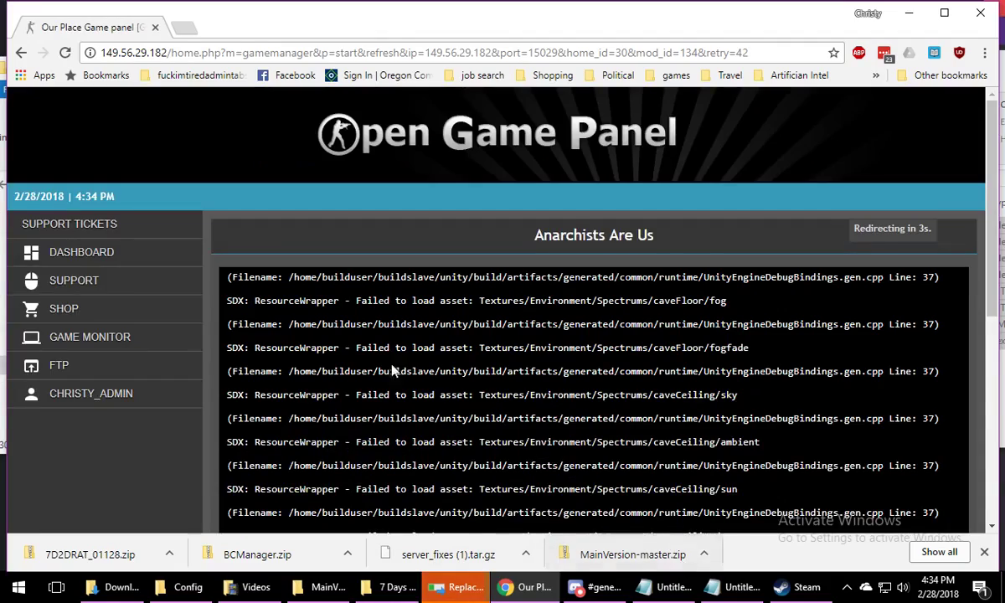
pyautogui.scroll(-2, 159, 377)
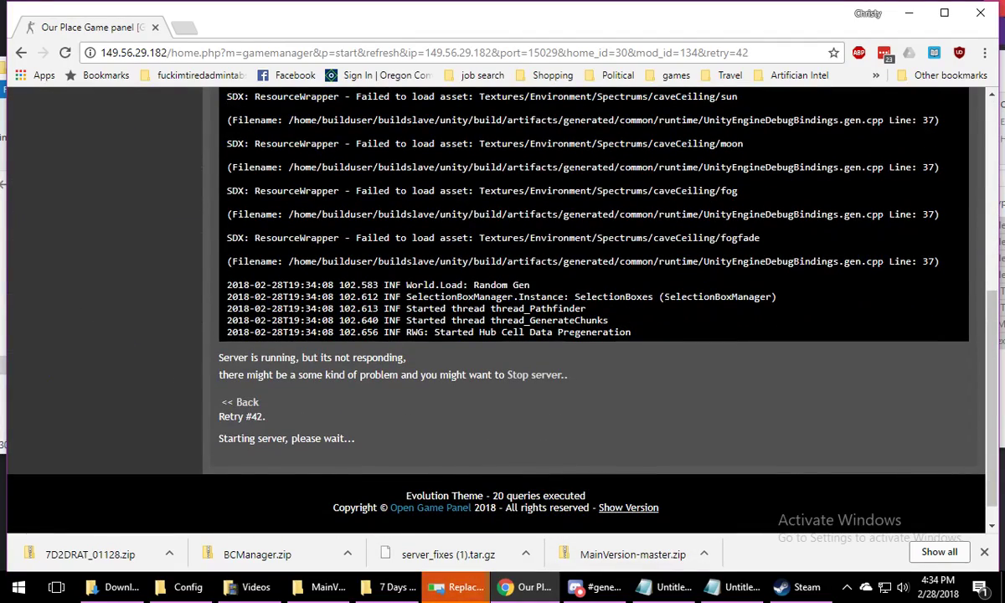
pyautogui.scroll(-5, 427, 372)
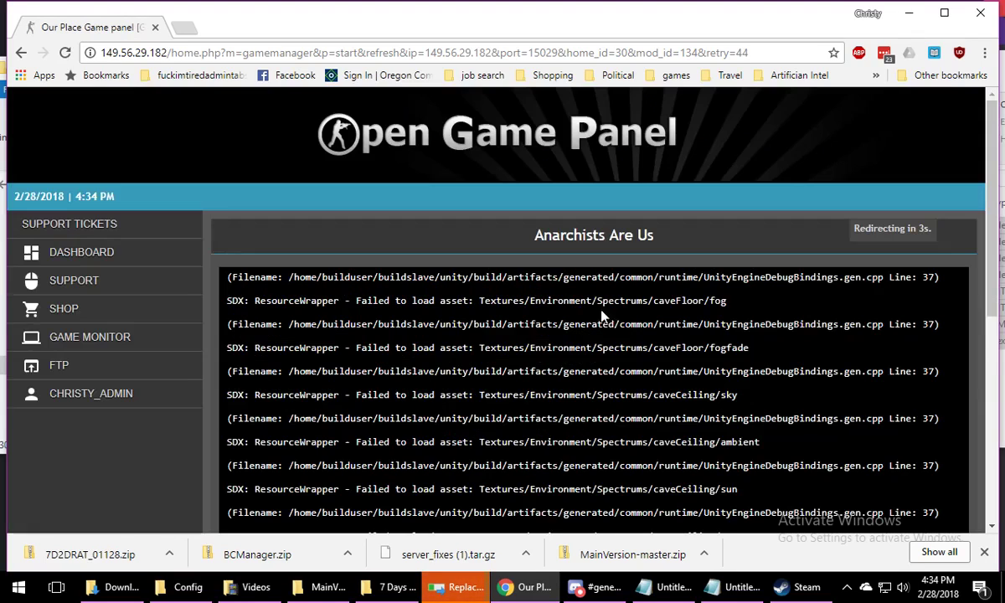
pyautogui.scroll(-5, 427, 360)
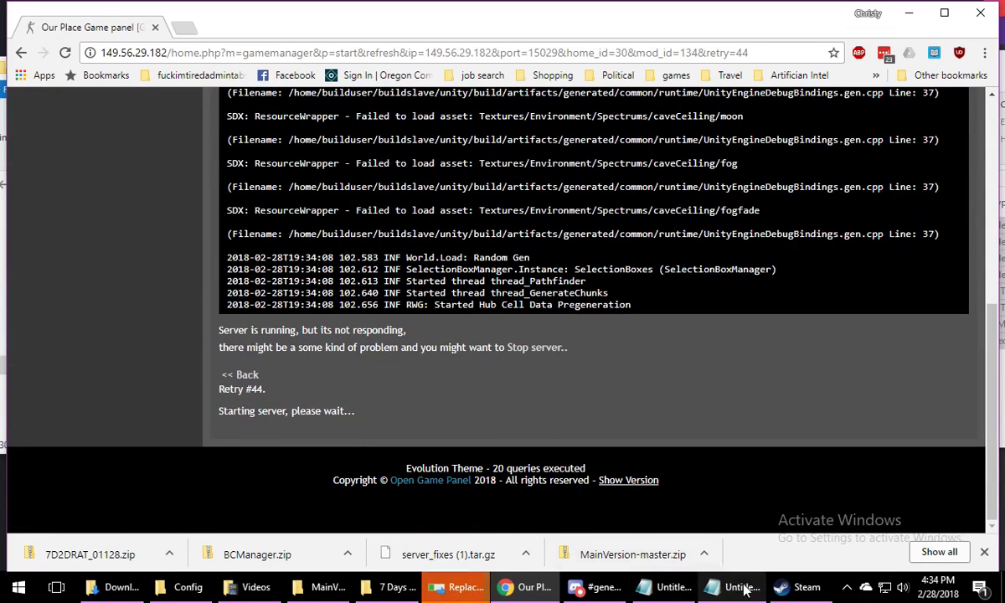
# Replace the files with the same names in the 7 Days To Die folder, and check the server startup log again
pyautogui.click(462, 588)
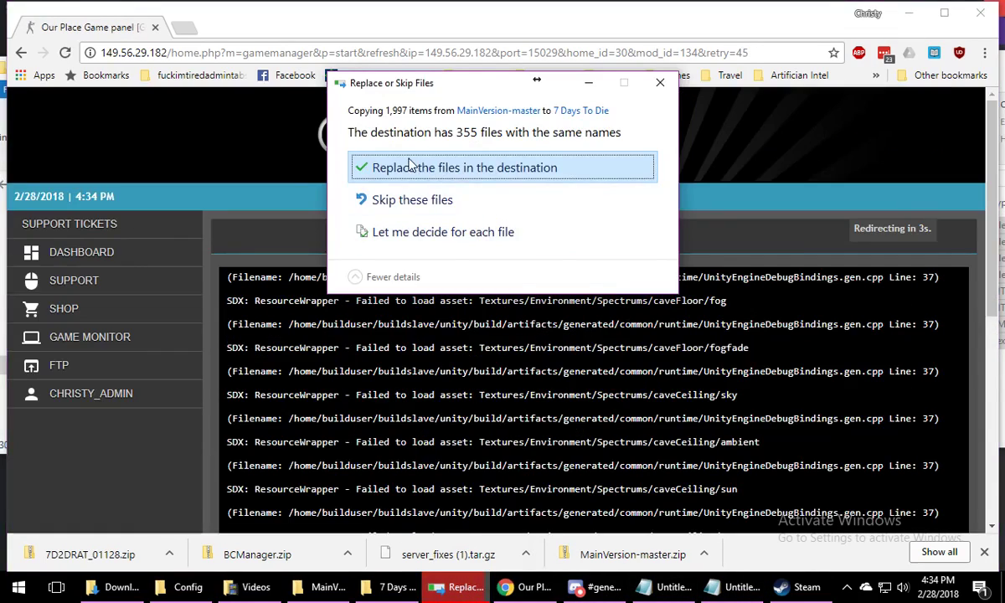
pyautogui.click(512, 170)
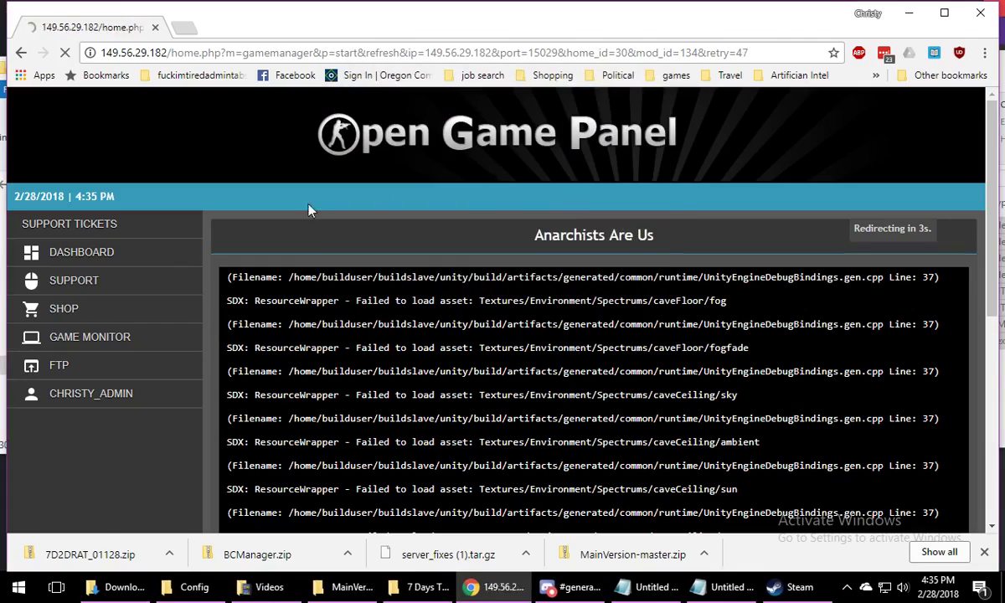
pyautogui.scroll(-5, 218, 243)
pyautogui.scroll(1, 168, 269)
pyautogui.scroll(2, 174, 293)
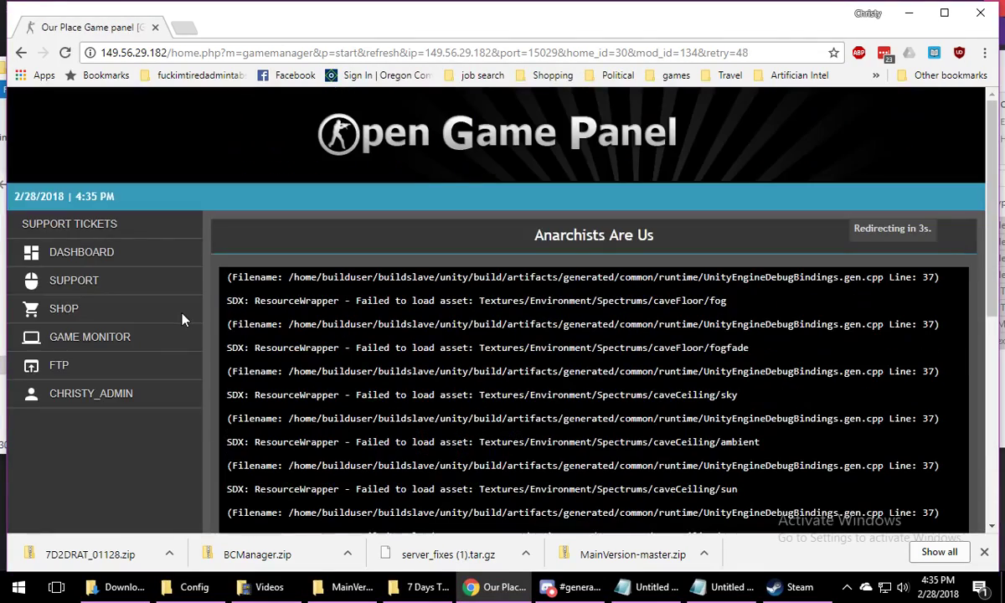
# Open the Game Monitor page of the 7 Days to Die server Anarchists Are Us in a new browser tab
pyautogui.moveTo(117, 335)
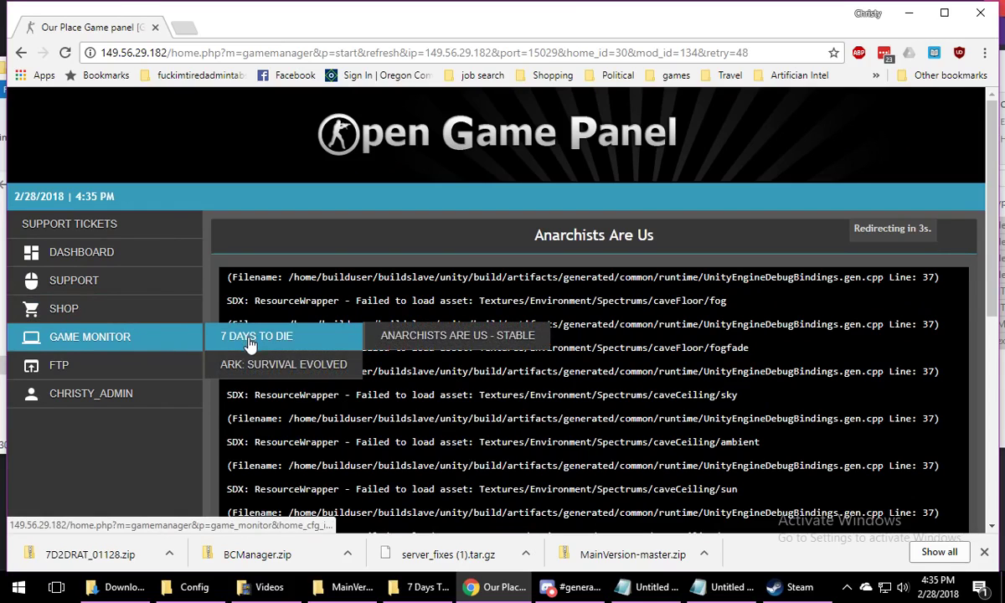
pyautogui.rightClick(249, 343)
pyautogui.click(131, 344)
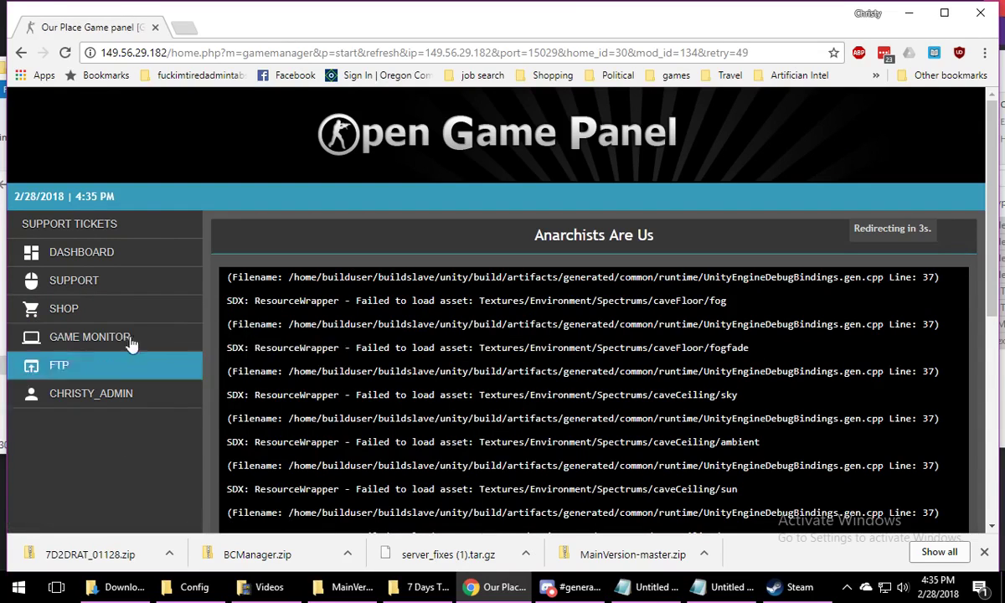
pyautogui.moveTo(131, 339)
pyautogui.moveTo(276, 336)
pyautogui.rightClick(410, 334)
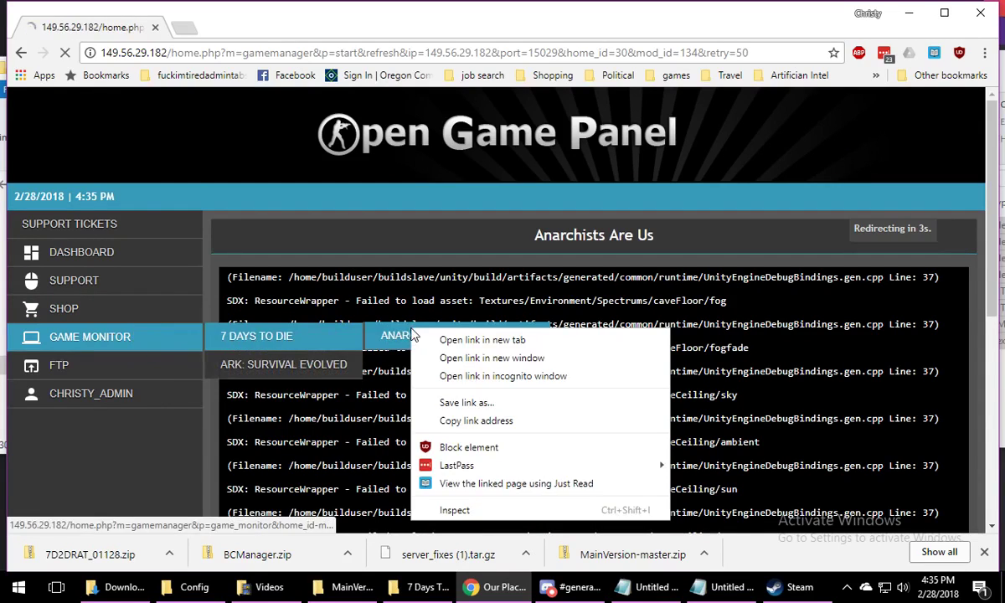
pyautogui.click(419, 317)
pyautogui.click(240, 27)
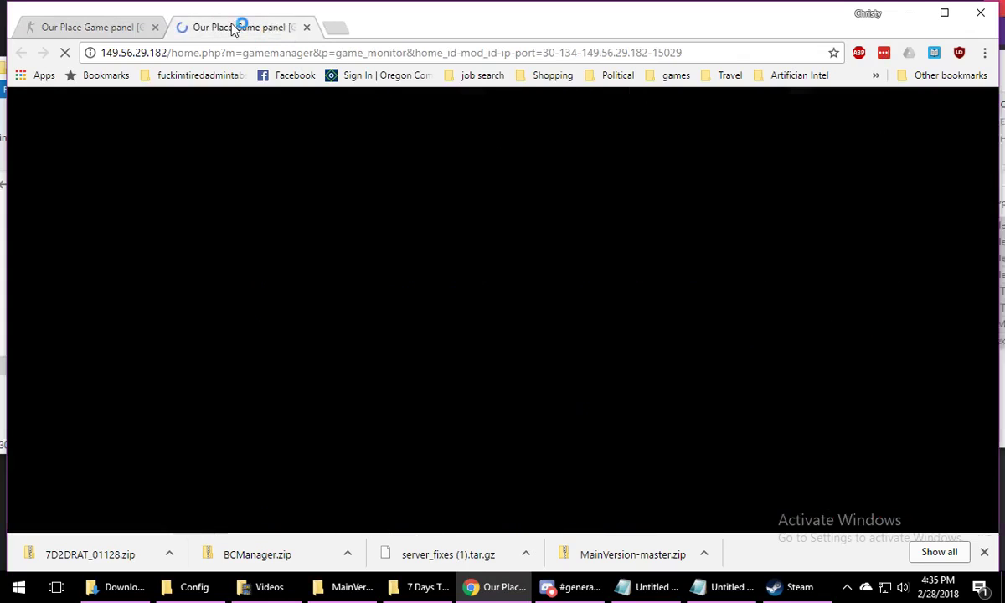
# View the server's list of configuration files and go back to its Game Monitor page
pyautogui.scroll(-4, 720, 312)
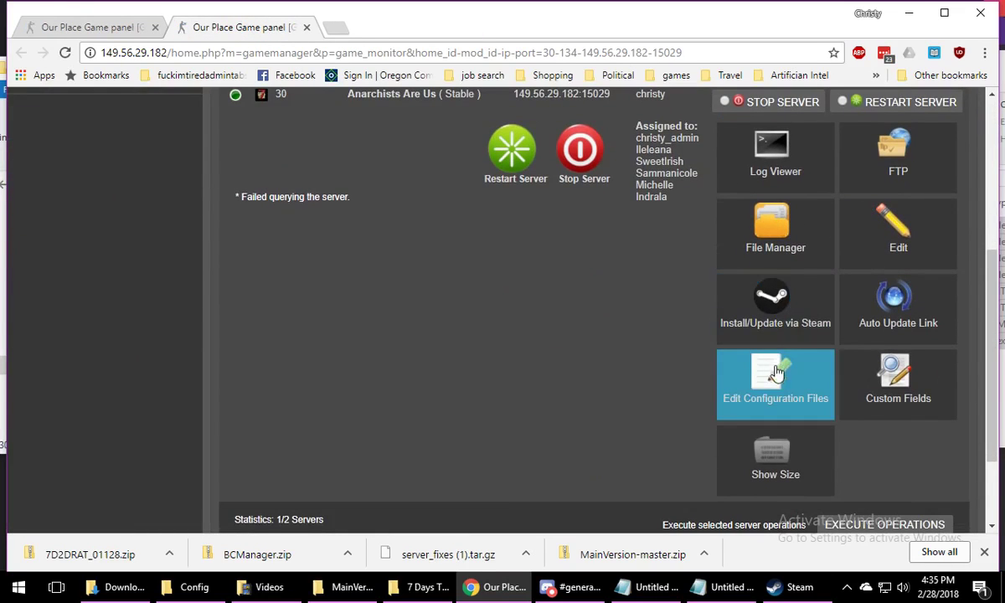
pyautogui.click(729, 356)
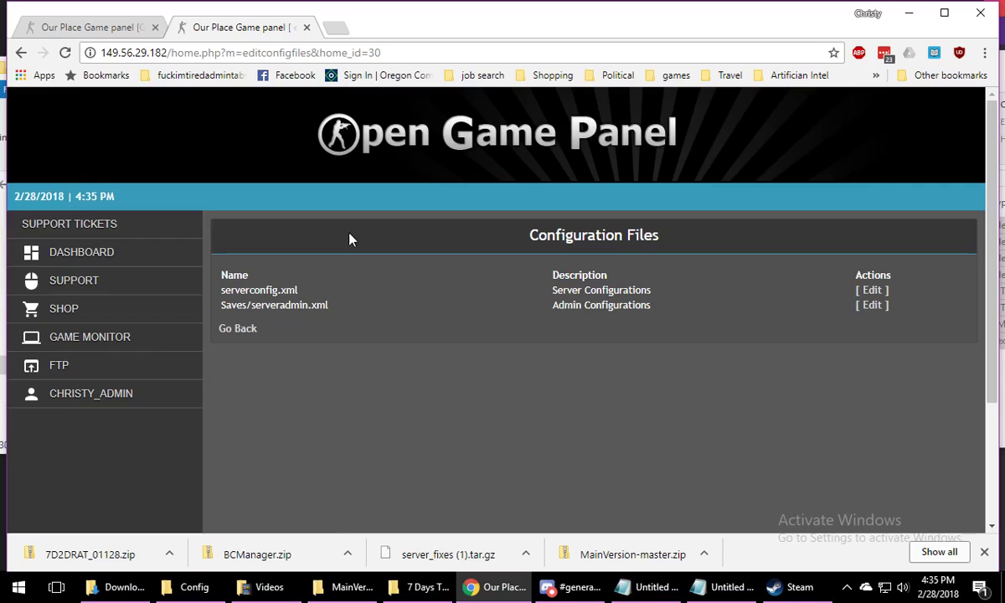
pyautogui.click(236, 328)
# Review the server's custom fields, including EAC and game name, then close that browser tab and return to the startup log
pyautogui.scroll(-3, 630, 392)
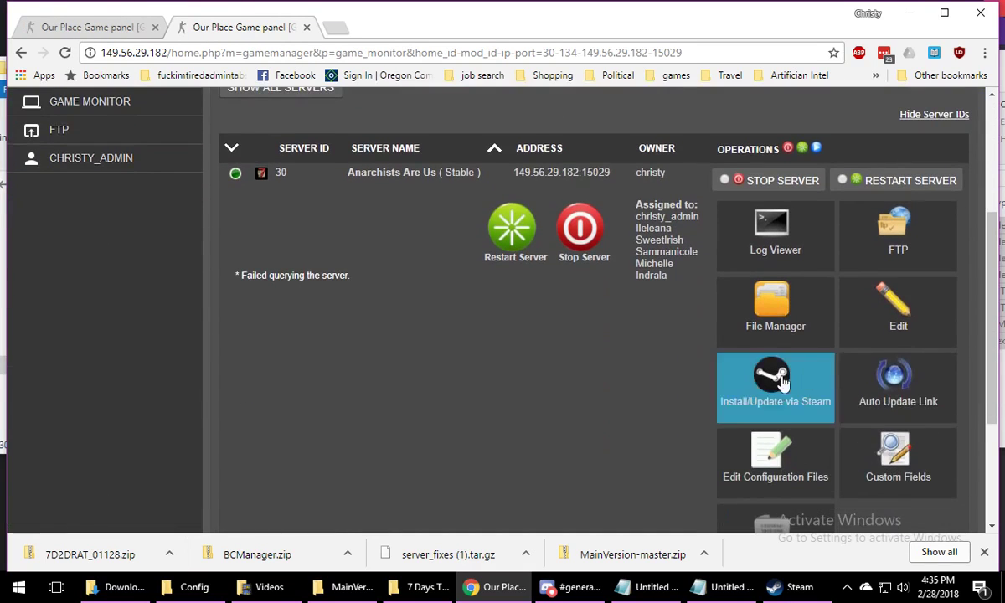
pyautogui.click(898, 474)
pyautogui.scroll(-3, 563, 329)
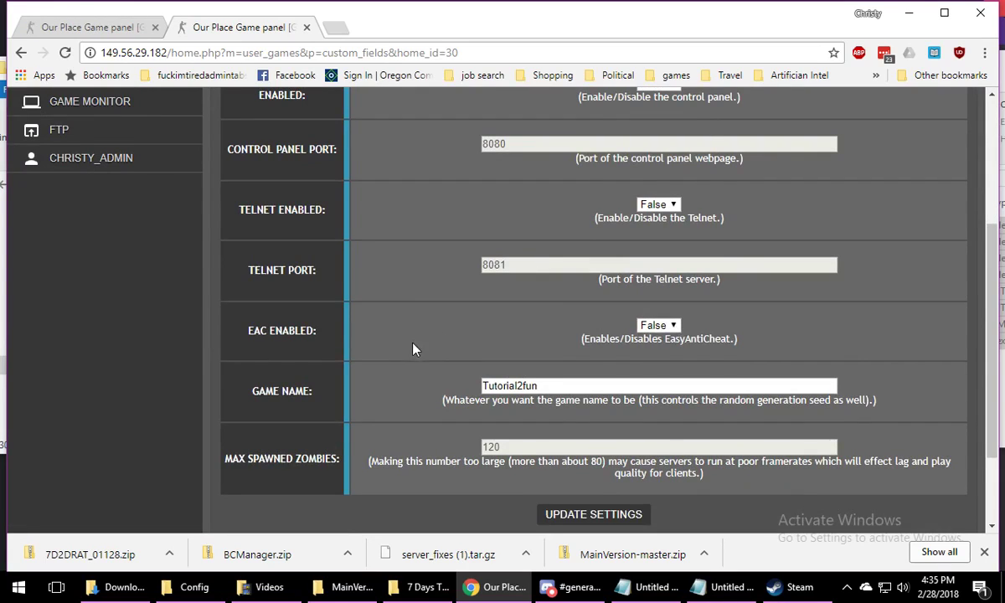
pyautogui.scroll(3, 413, 349)
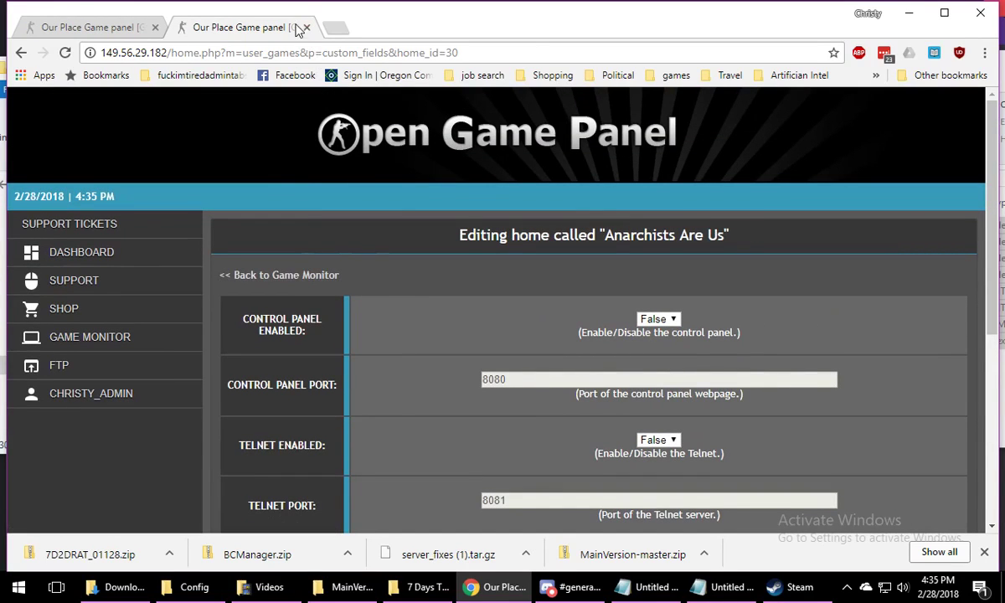
pyautogui.click(307, 27)
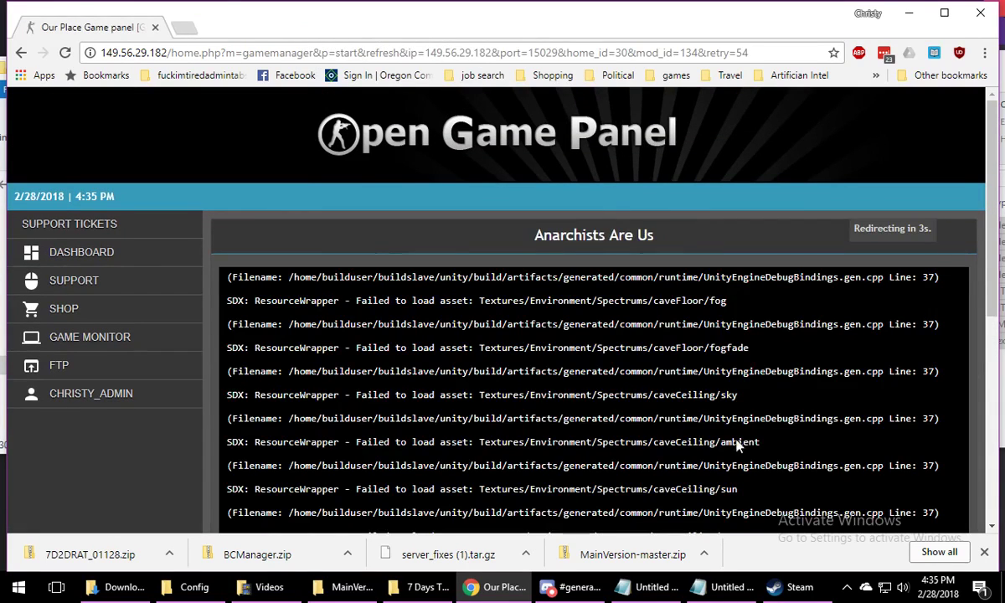
pyautogui.scroll(-5, 737, 446)
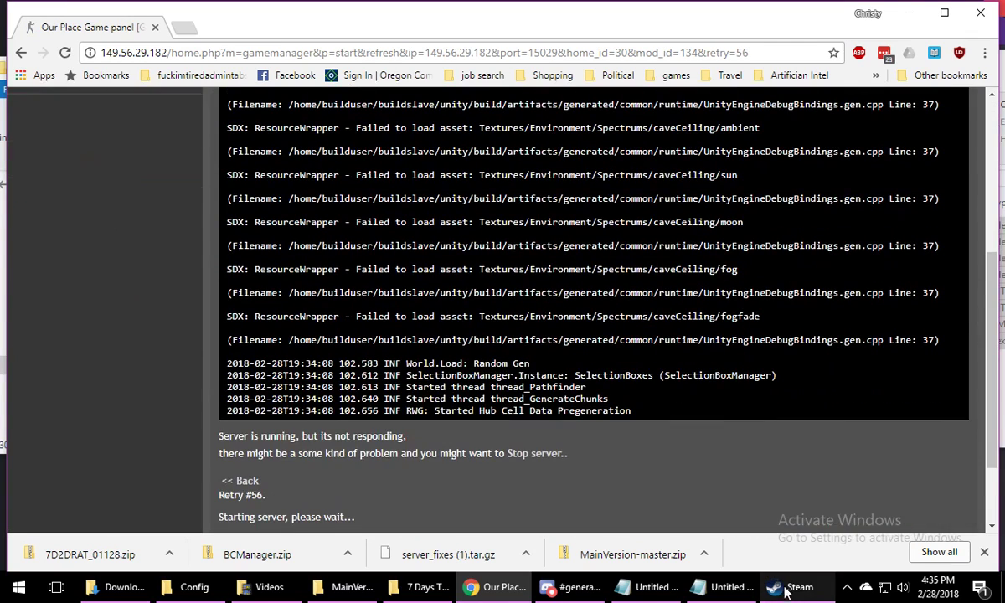
# Switch to Steam, show the 7 Days to Die game launcher, and run the game with EasyAntiCheat off, saving the options as default
pyautogui.click(785, 592)
pyautogui.rightClick(108, 94)
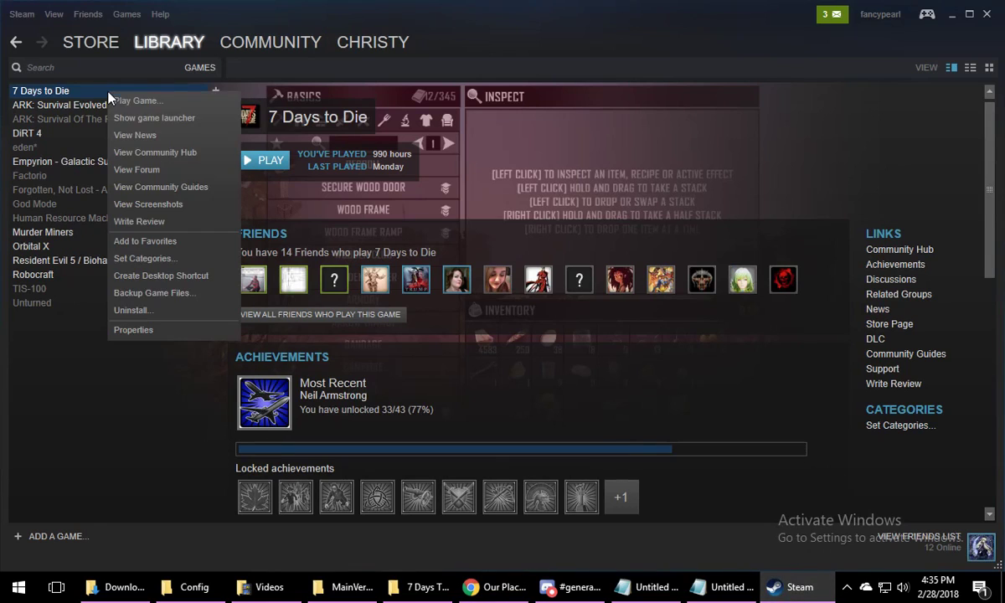
pyautogui.click(165, 117)
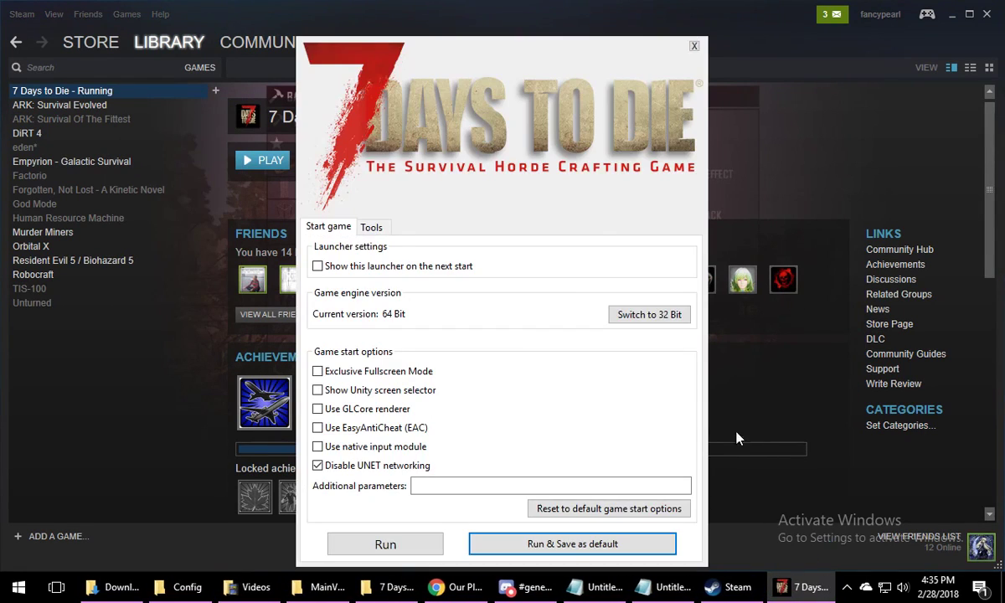
pyautogui.click(387, 436)
pyautogui.click(545, 544)
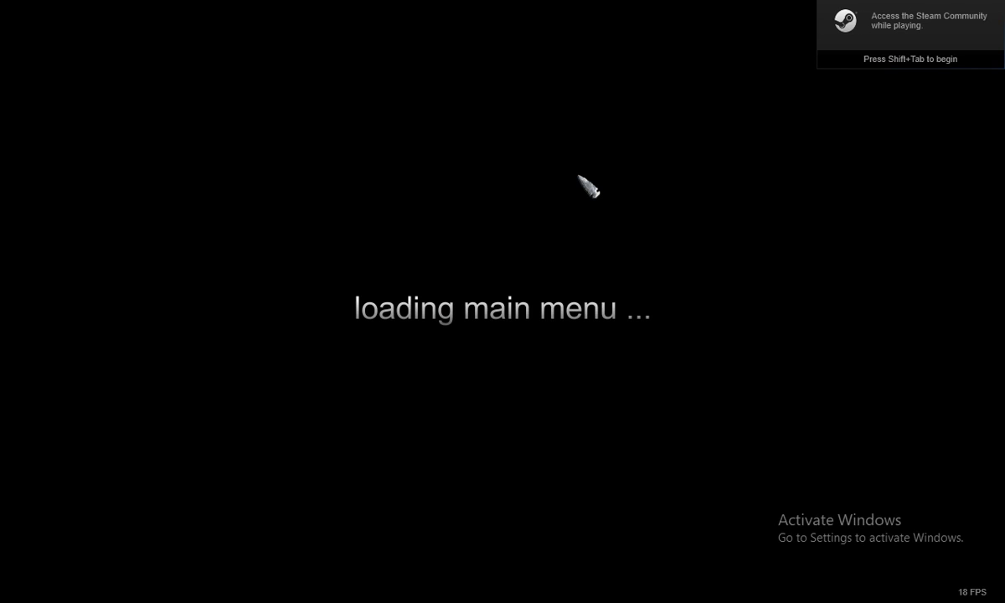
# Return to Chrome while the game loads, open the Anarchists Are Us server's log viewer and examine its startup entries
pyautogui.hotkey('alt', 'Tab')
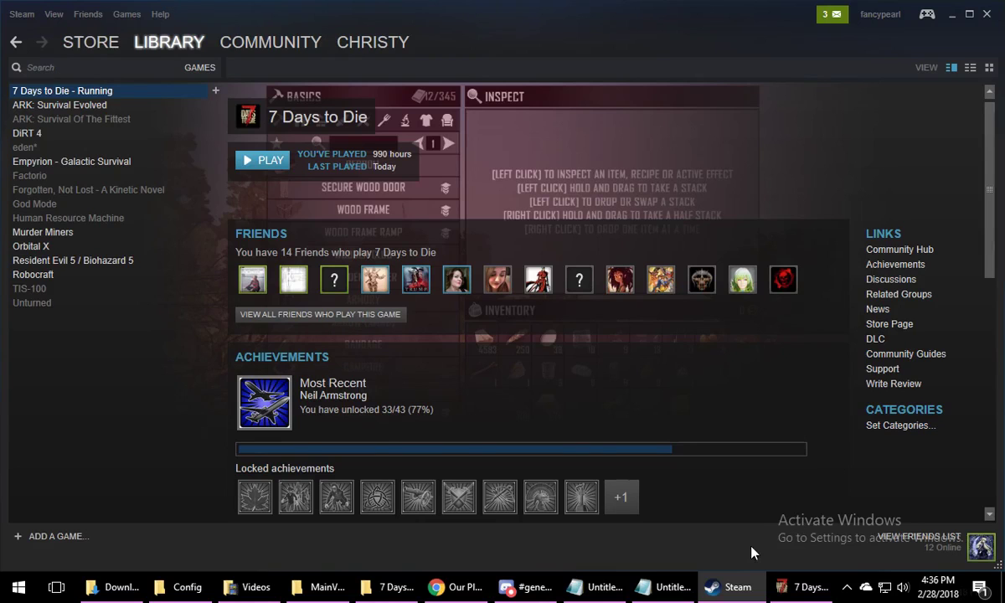
pyautogui.click(459, 587)
pyautogui.scroll(-3, 515, 478)
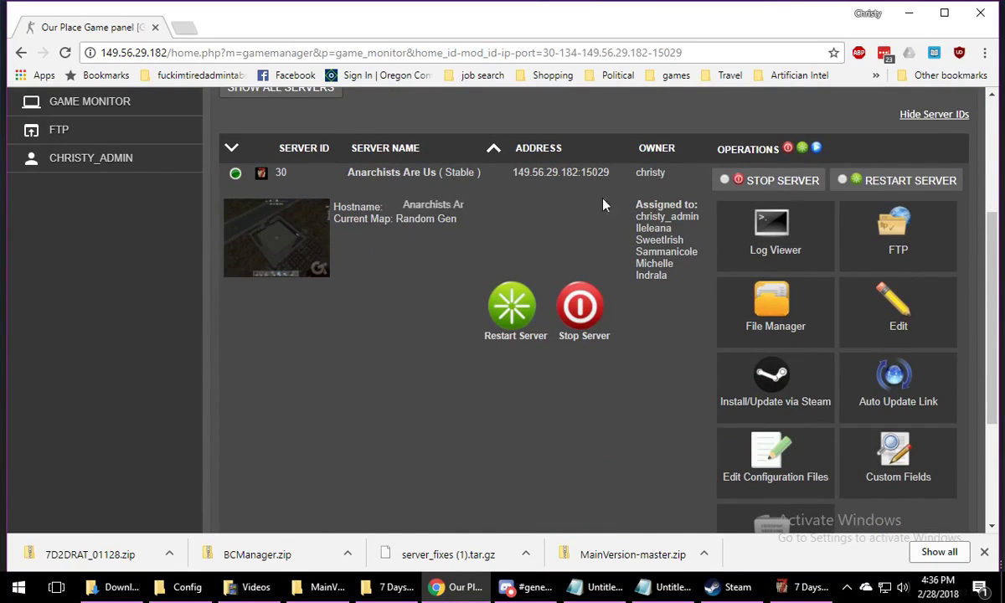
pyautogui.click(754, 241)
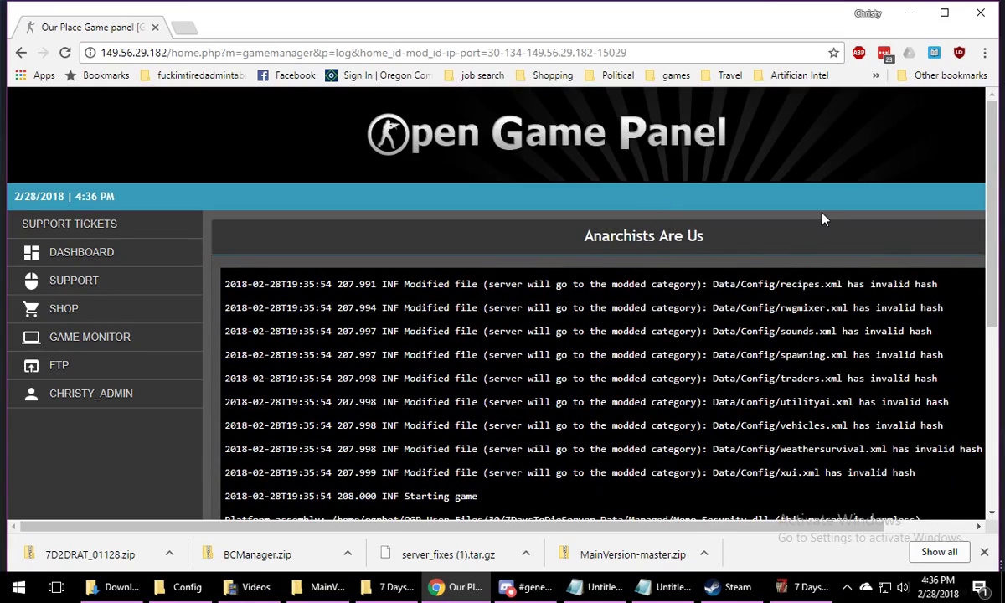
pyautogui.scroll(-4, 822, 219)
pyautogui.scroll(2, 778, 326)
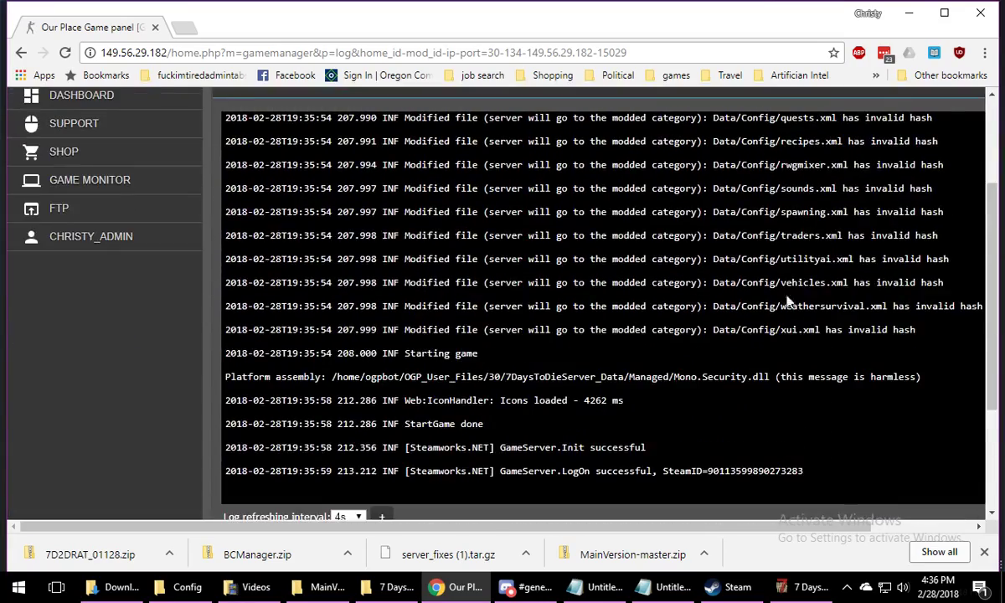
pyautogui.scroll(8, 788, 301)
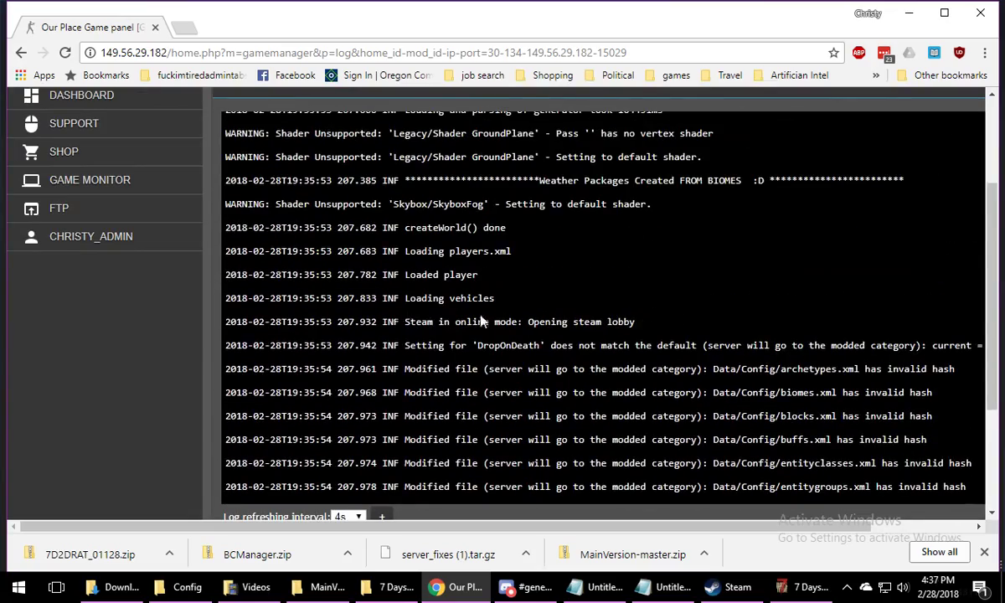
pyautogui.scroll(-2, 611, 328)
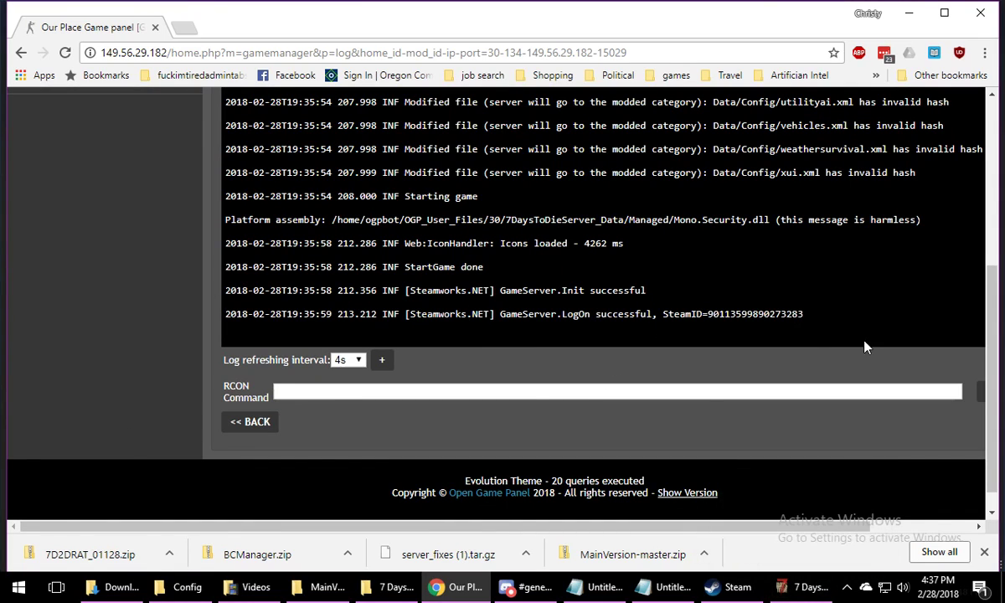
# Go back to the Game Monitor page, switch to the 7 Days to Die game and choose to wait for the program to respond
pyautogui.click(253, 423)
pyautogui.scroll(-2, 577, 302)
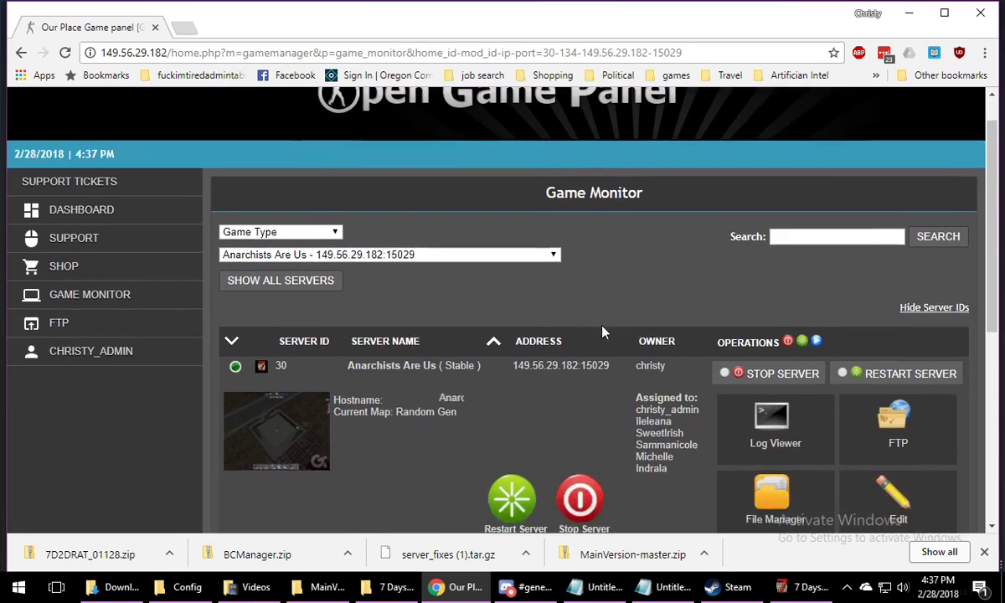
pyautogui.click(806, 587)
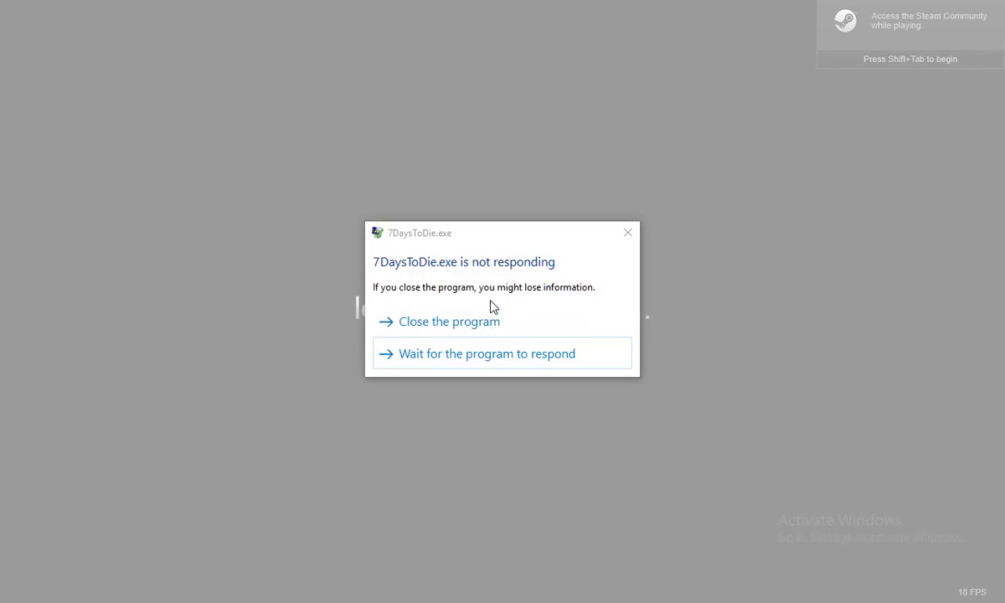
pyautogui.click(446, 360)
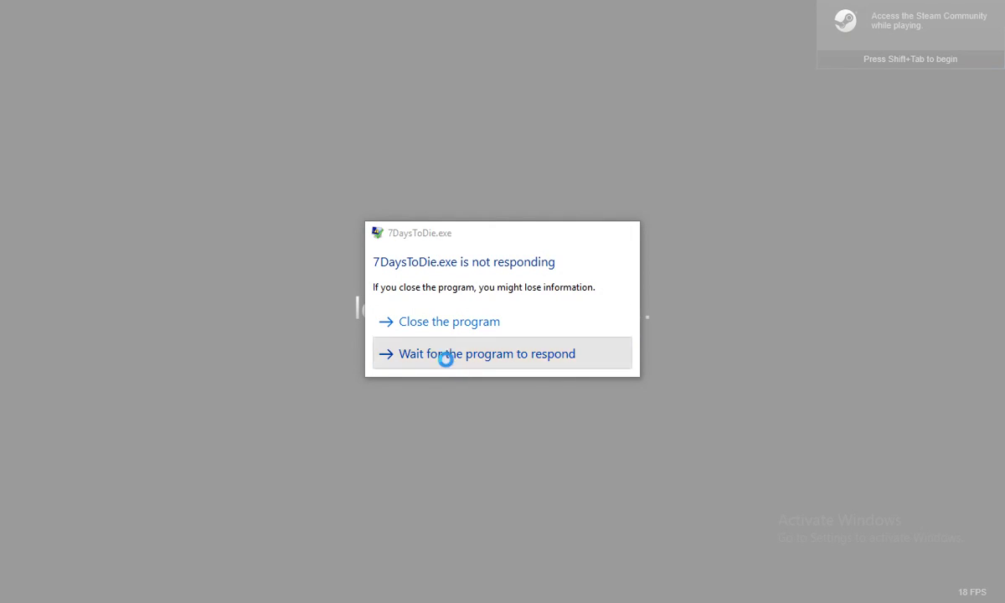
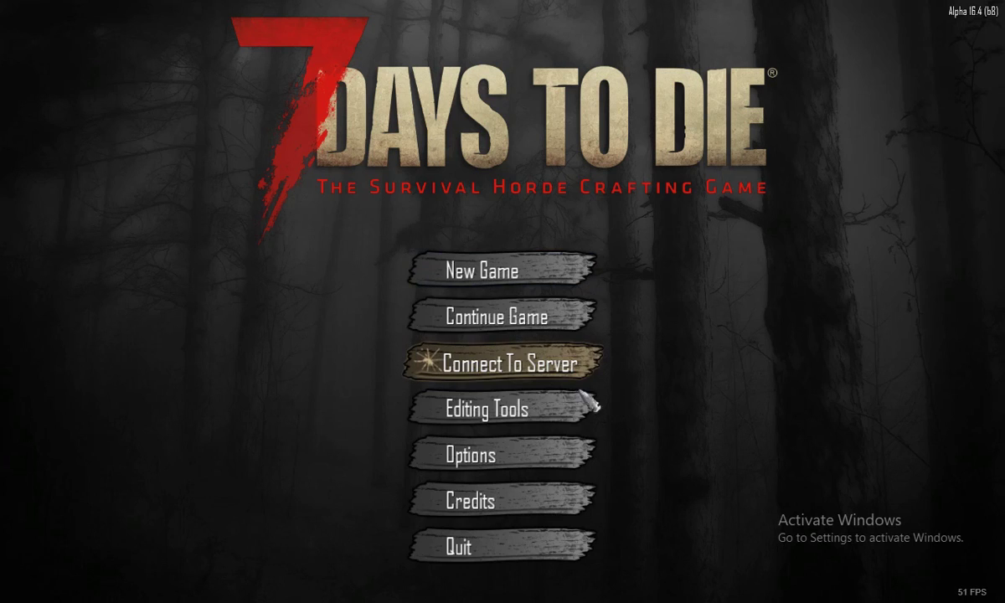
# Open the game's list of servers to connect to, show the connection history, and select the Anarchists Are Us server
pyautogui.click(494, 361)
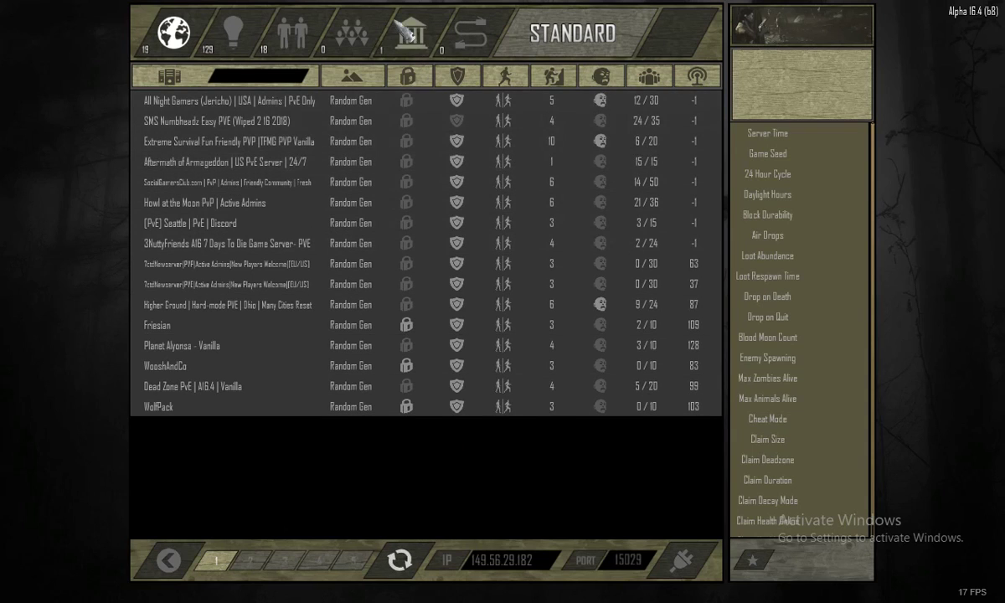
pyautogui.click(410, 38)
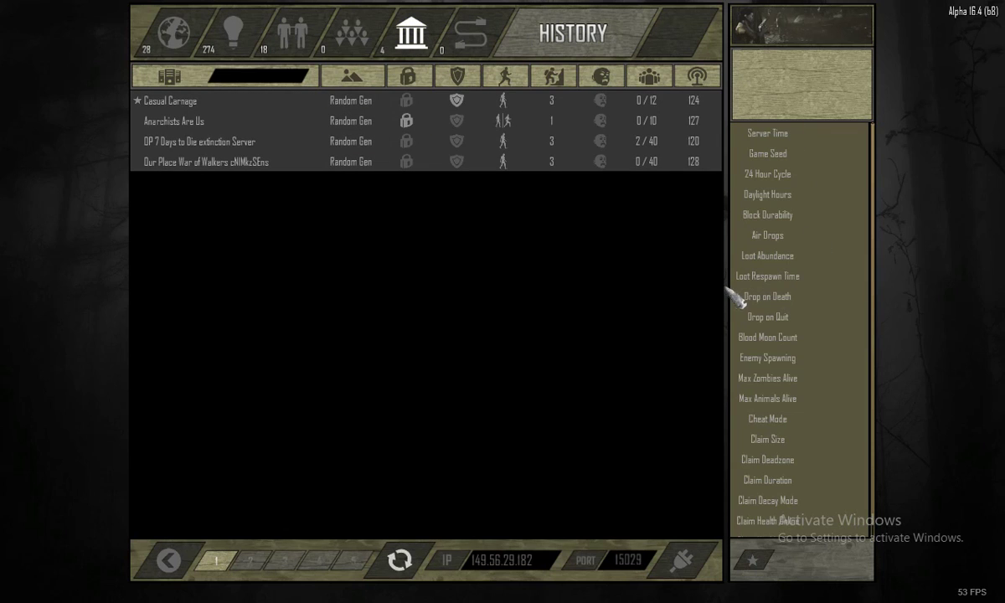
pyautogui.click(389, 123)
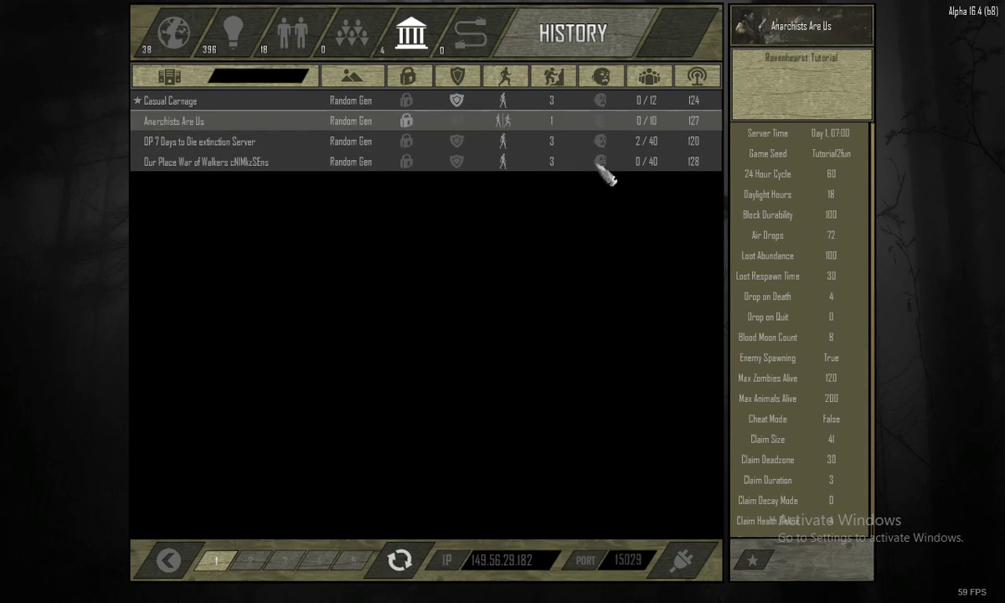
# Switch to Chrome, try the Anarchists Are Us address link in a new tab, and return to the game
pyautogui.hotkey('alt', 'Tab')
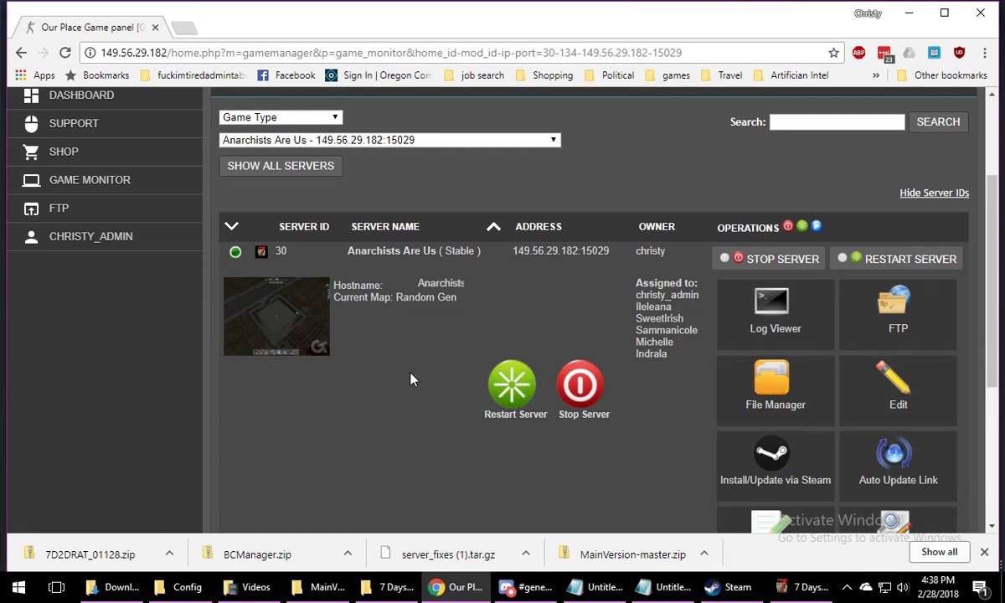
pyautogui.rightClick(548, 255)
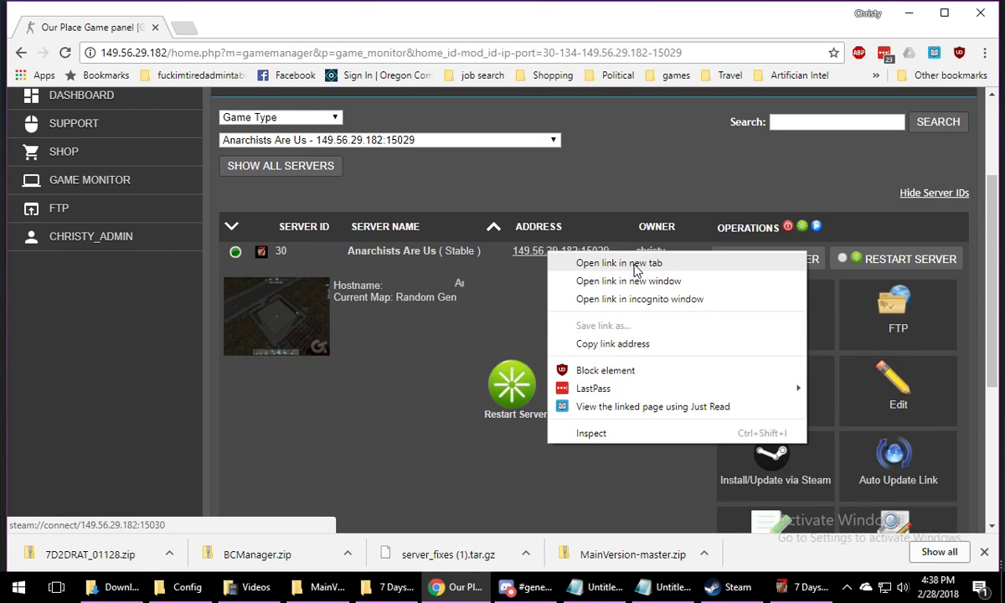
pyautogui.click(620, 264)
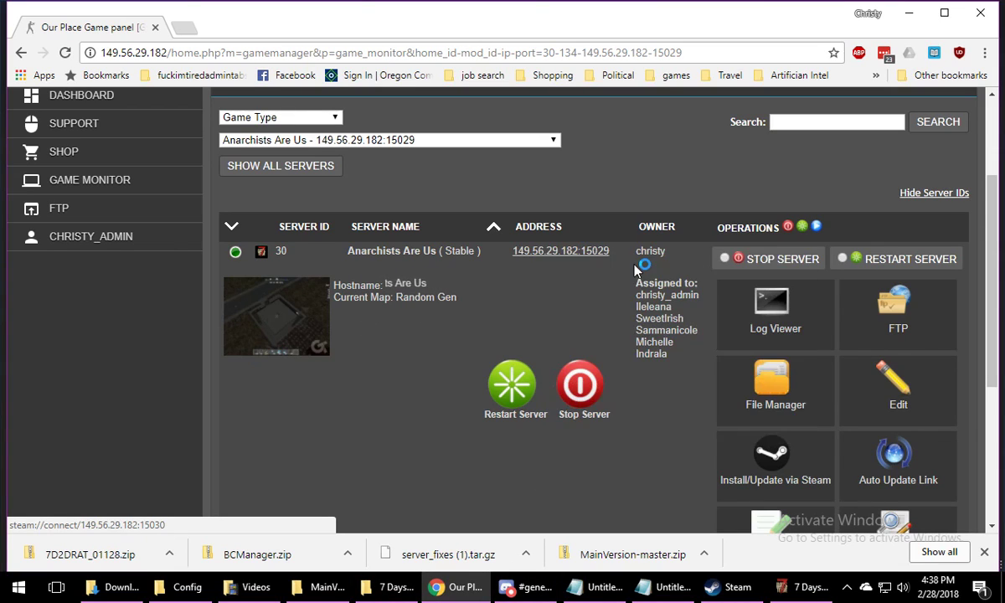
pyautogui.click(237, 36)
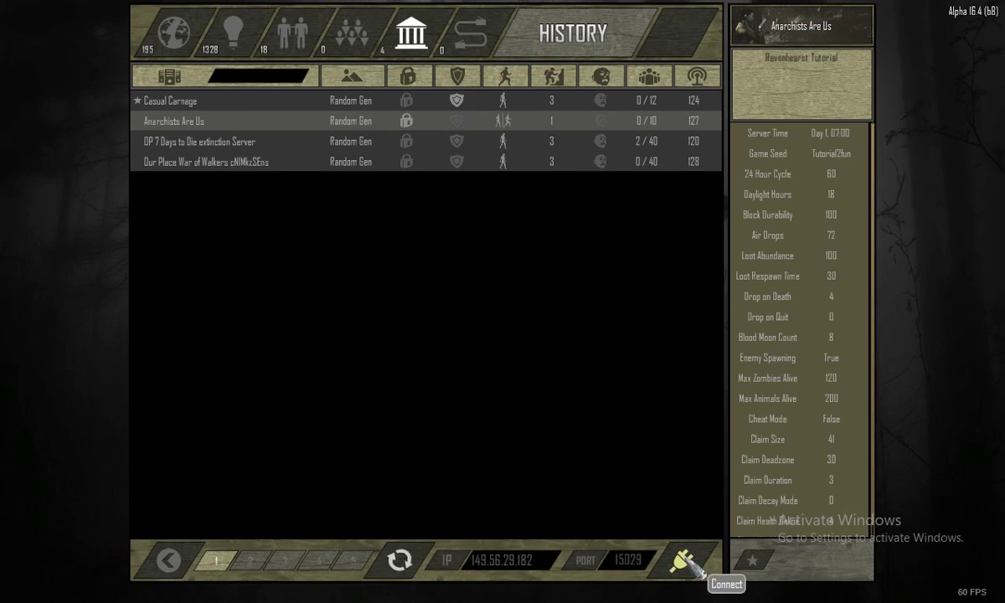
# Start connecting to Anarchists Are Us, then switch to Chrome and look up the server password in the game panel's serverconfig.xml
pyautogui.click(685, 565)
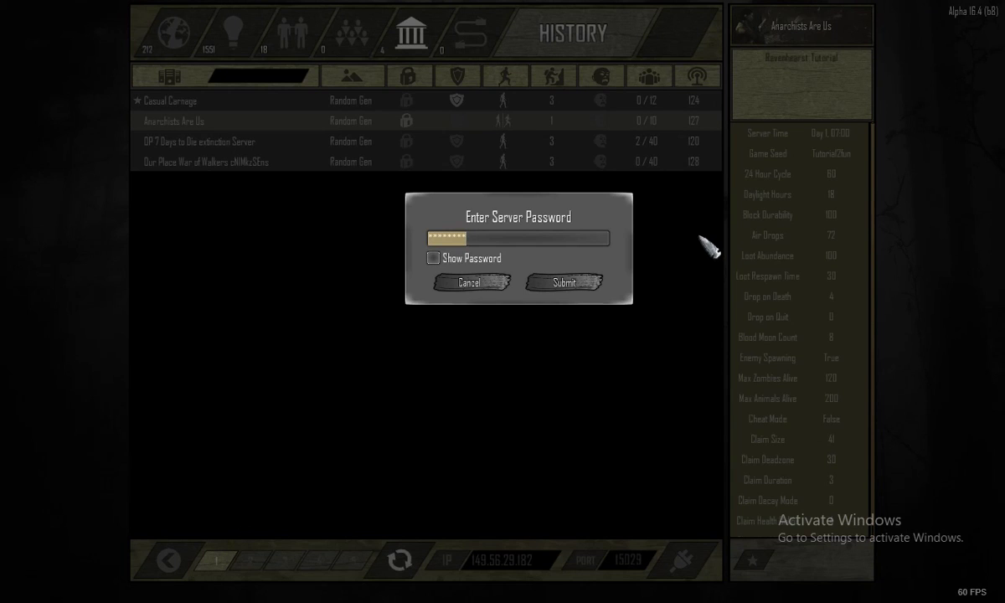
pyautogui.hotkey('alt', 'Tab')
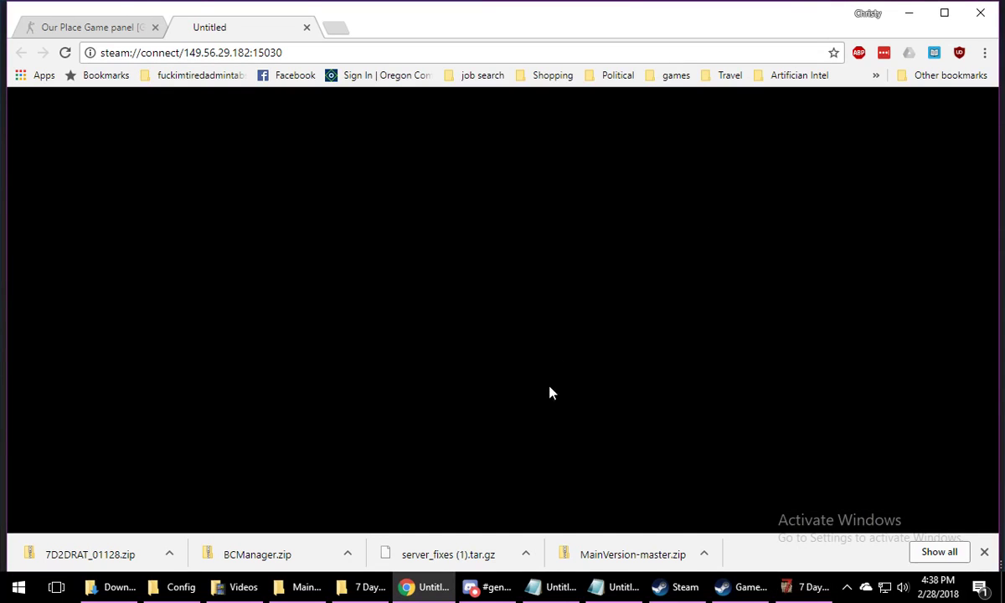
pyautogui.click(497, 588)
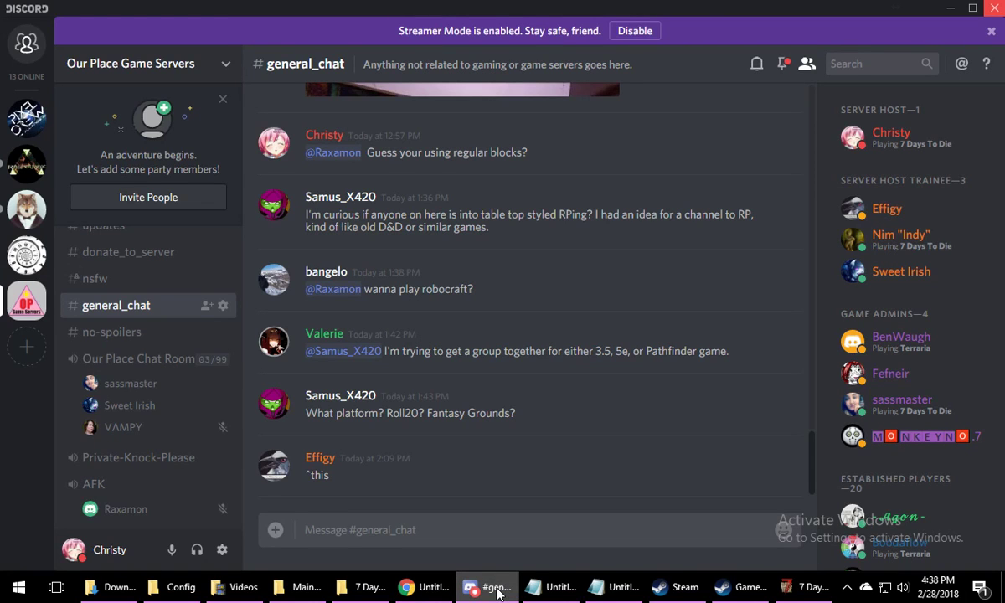
pyautogui.click(497, 588)
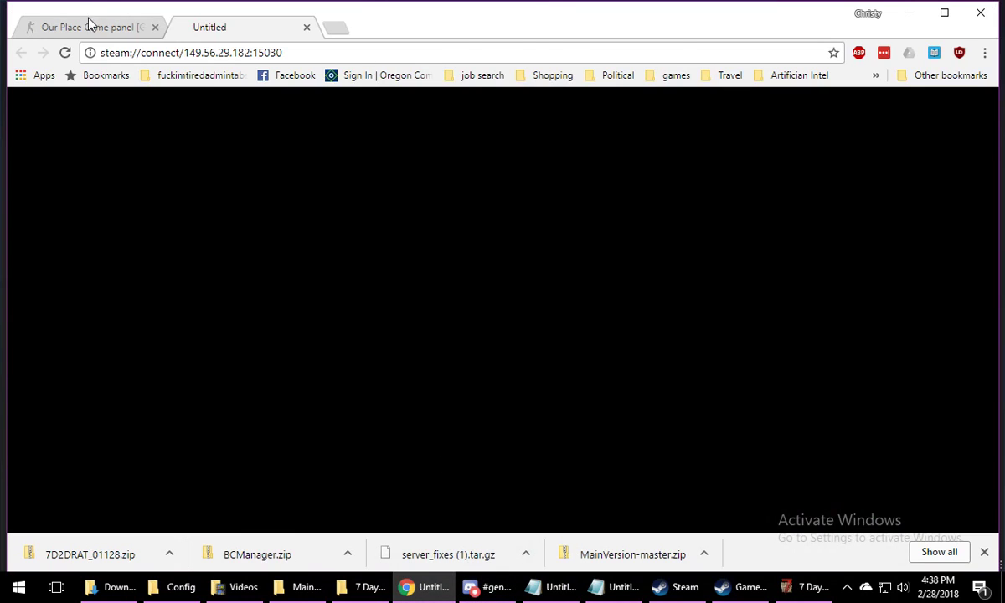
pyautogui.click(89, 25)
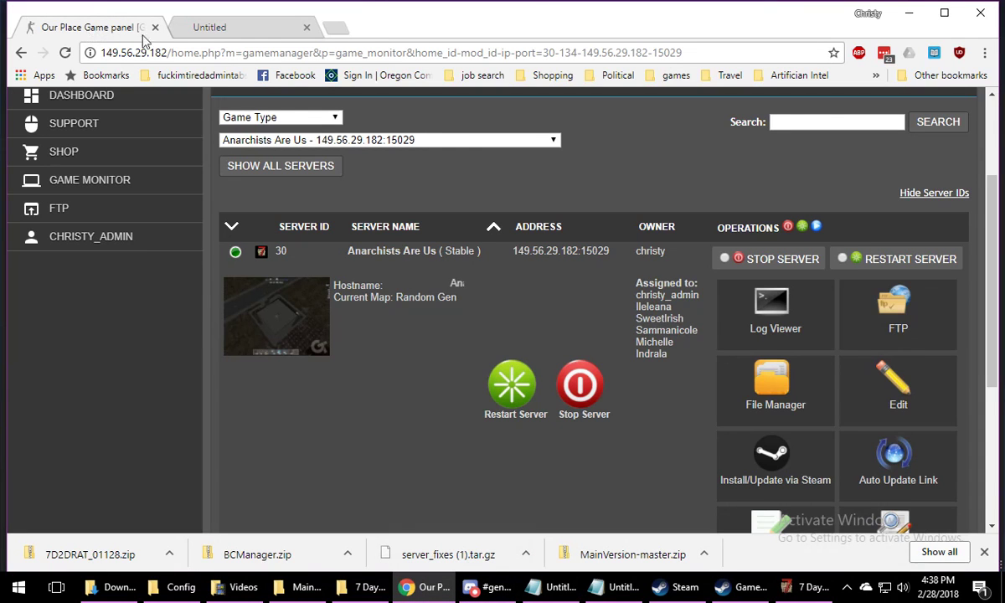
pyautogui.scroll(-2, 789, 396)
pyautogui.click(789, 396)
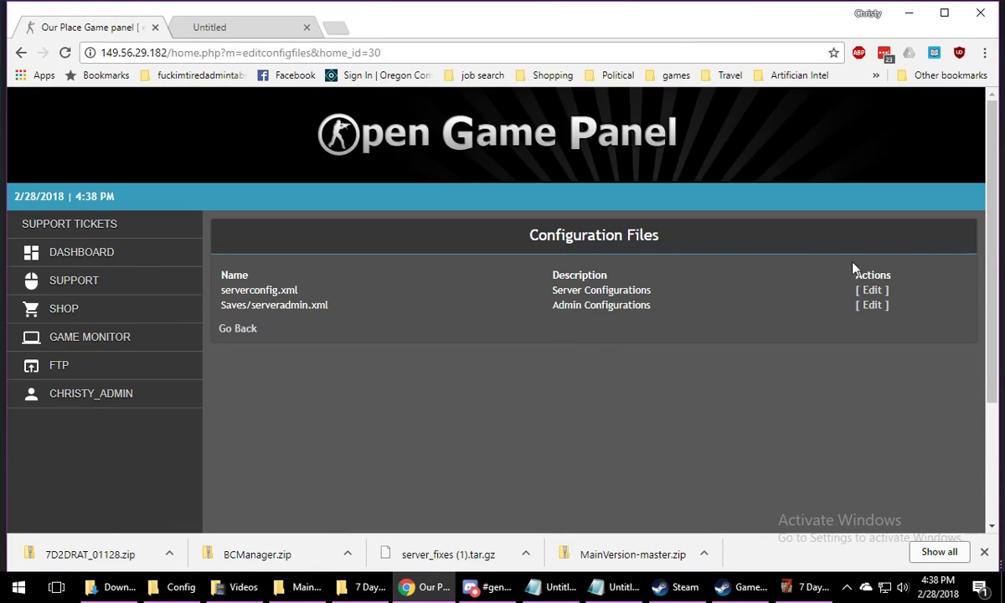
pyautogui.click(879, 290)
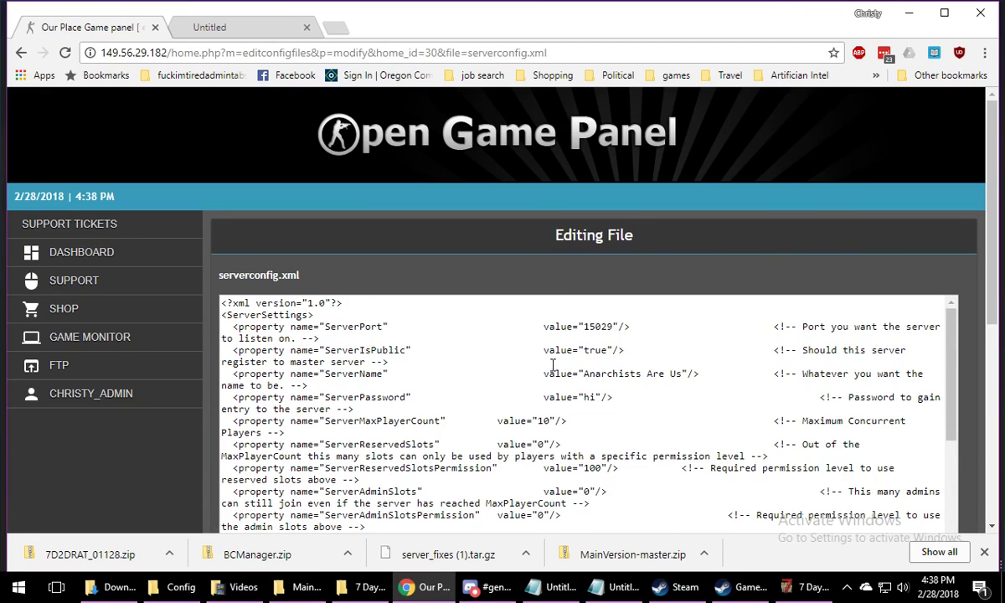
pyautogui.scroll(-2, 552, 366)
# Switch back to 7 Days to Die, enter the server password, and submit it to join the server
pyautogui.click(815, 587)
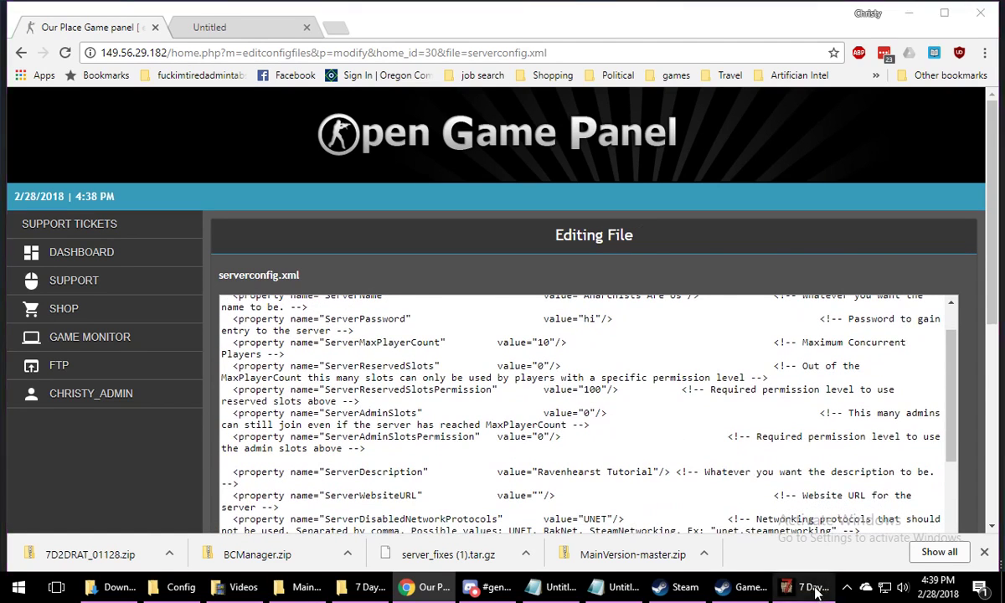
pyautogui.write('*')
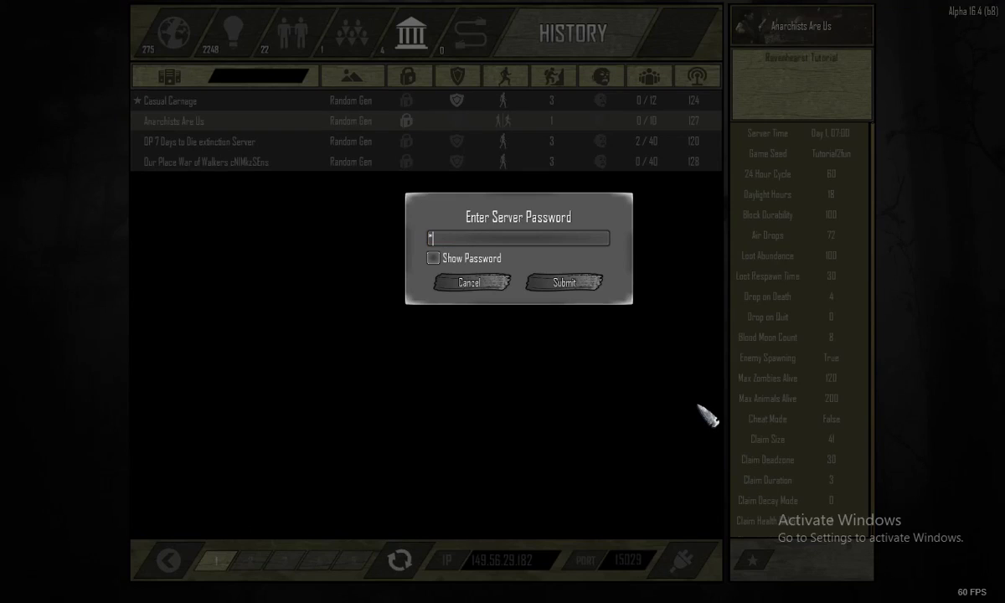
pyautogui.press('Return')
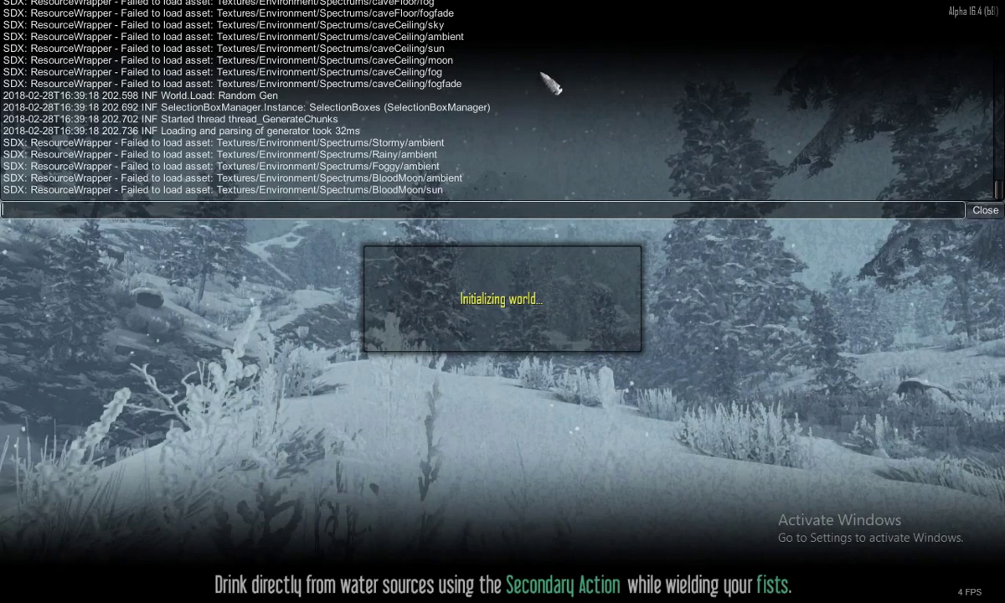
# Review the console's received config files and asset entries while the world initializes, then close the console
pyautogui.scroll(5, 516, 78)
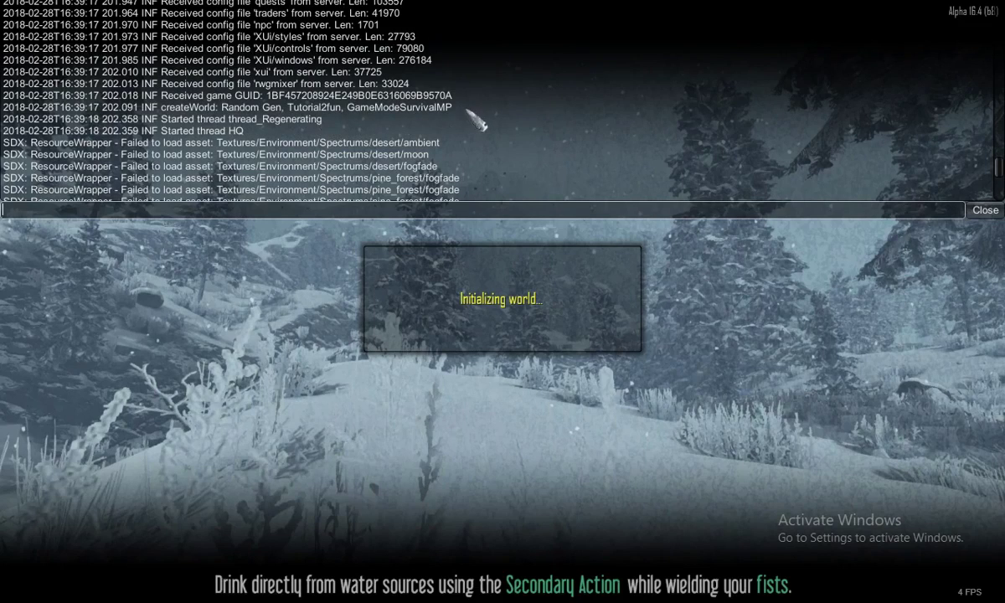
pyautogui.scroll(-5, 468, 111)
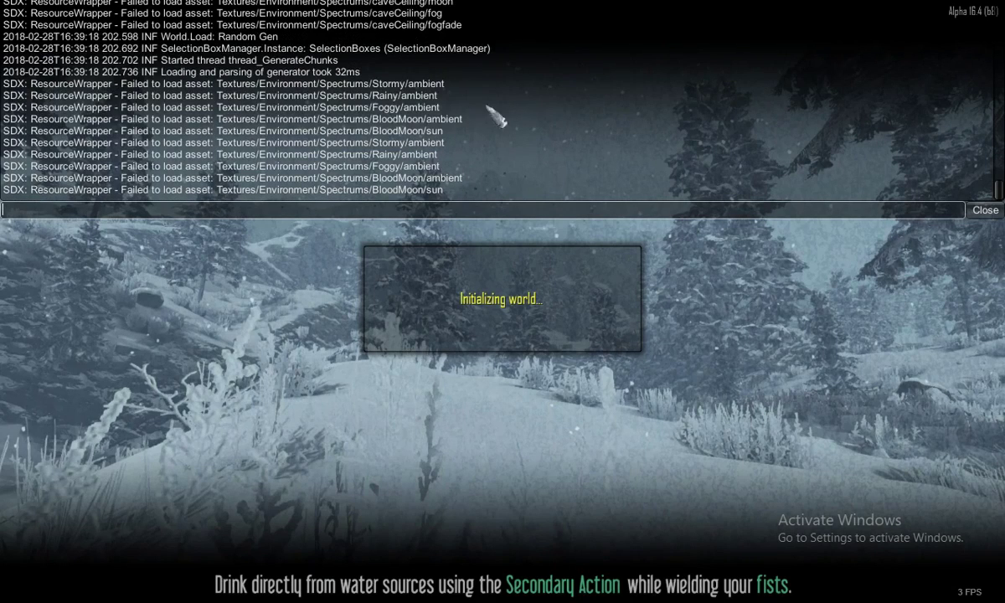
pyautogui.click(995, 211)
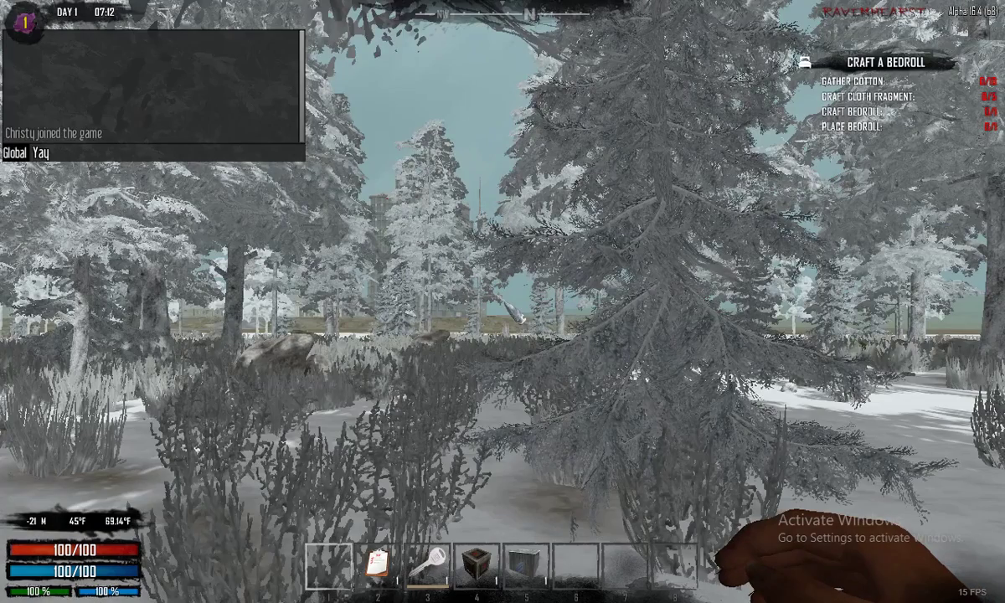
# Complete and send the global chat message "Yay This is how we mod a server:)", then hide the game's HUD
pyautogui.write('This is how we mod a serv')
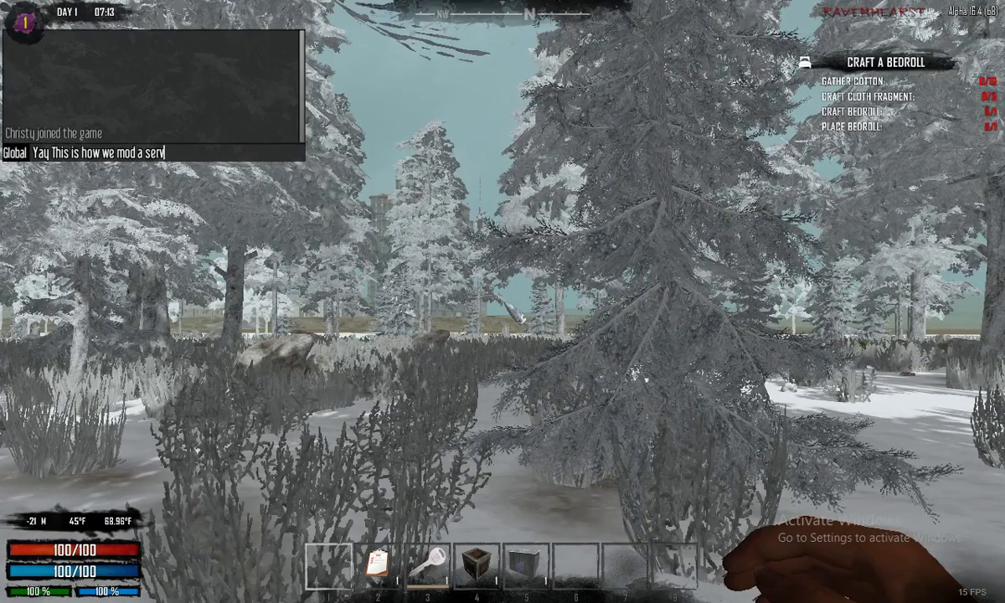
pyautogui.write('er;)')
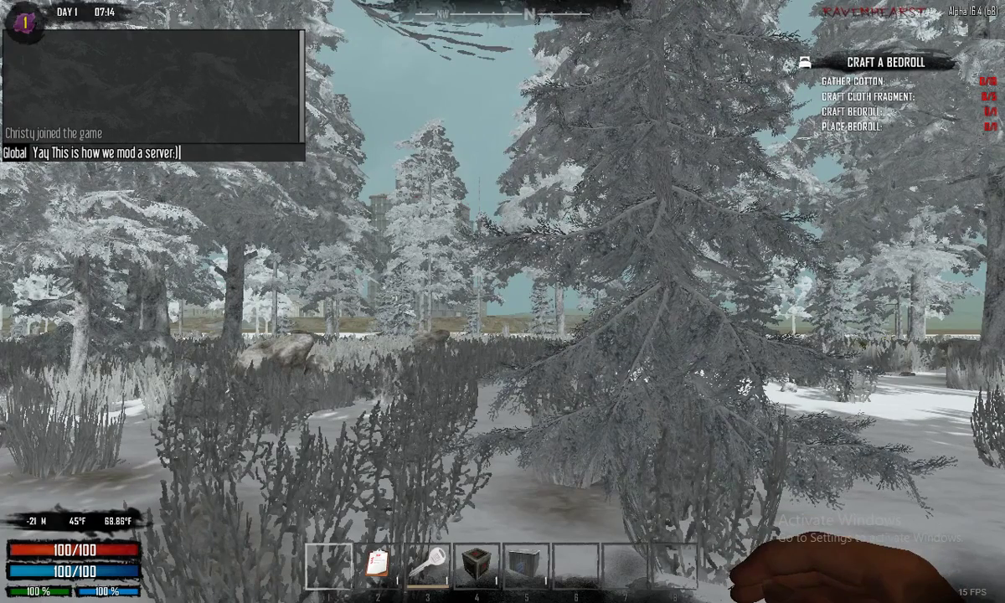
pyautogui.press('Return')
pyautogui.press('F7')
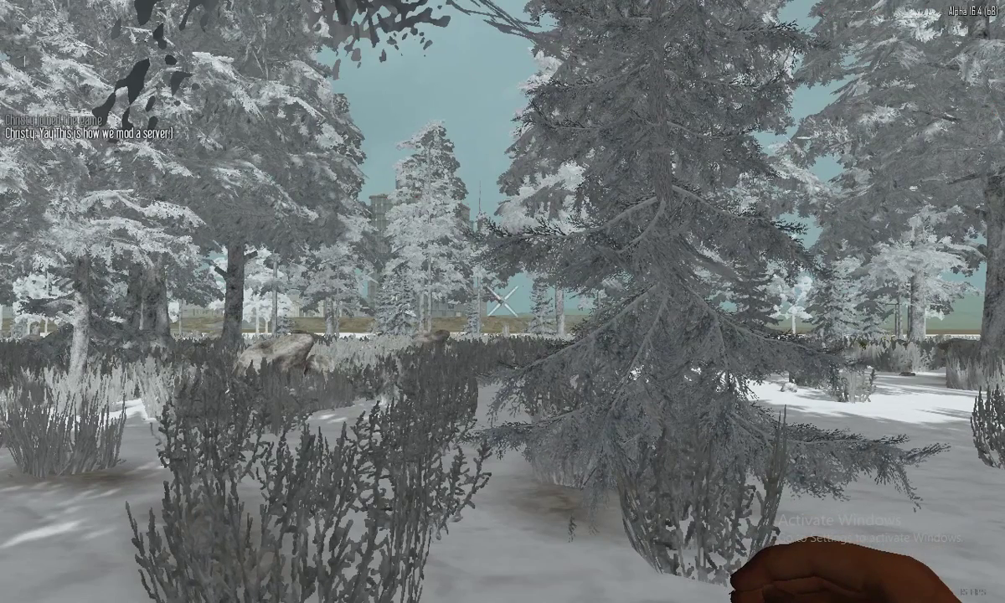